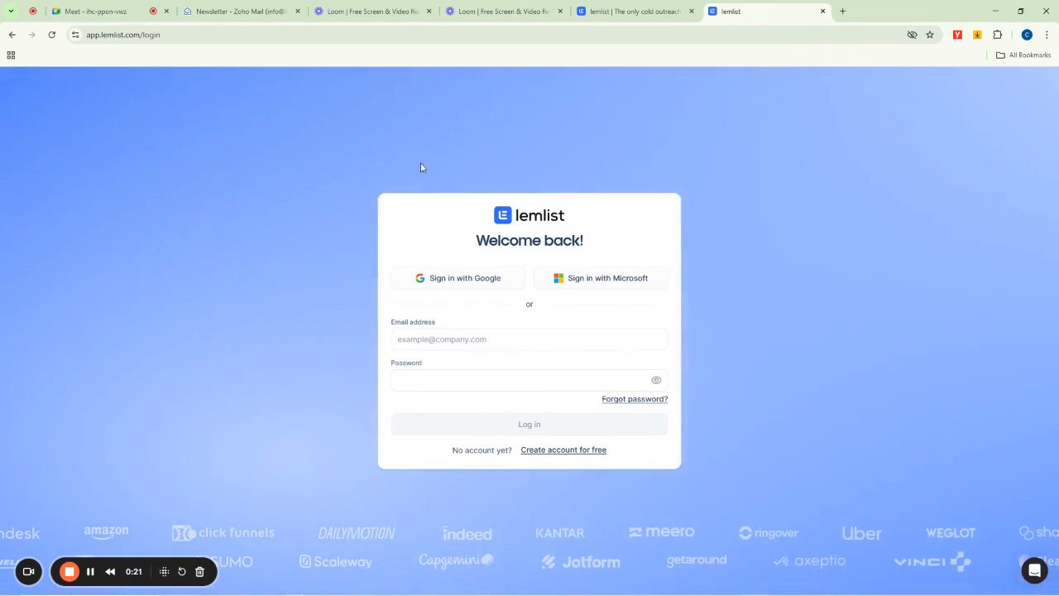
- Close the Meet in-call messages panel and the Zoho Mail browser tab, returning to the lemlist login page
{"action": "left_click", "coordinate": [206, 10]}
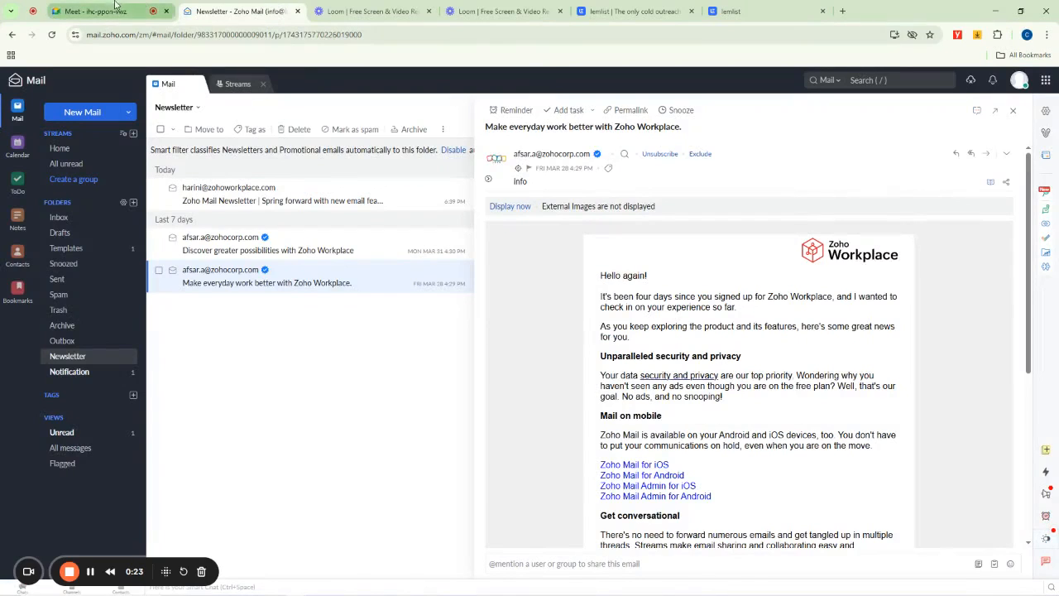
{"action": "left_click", "coordinate": [83, 7]}
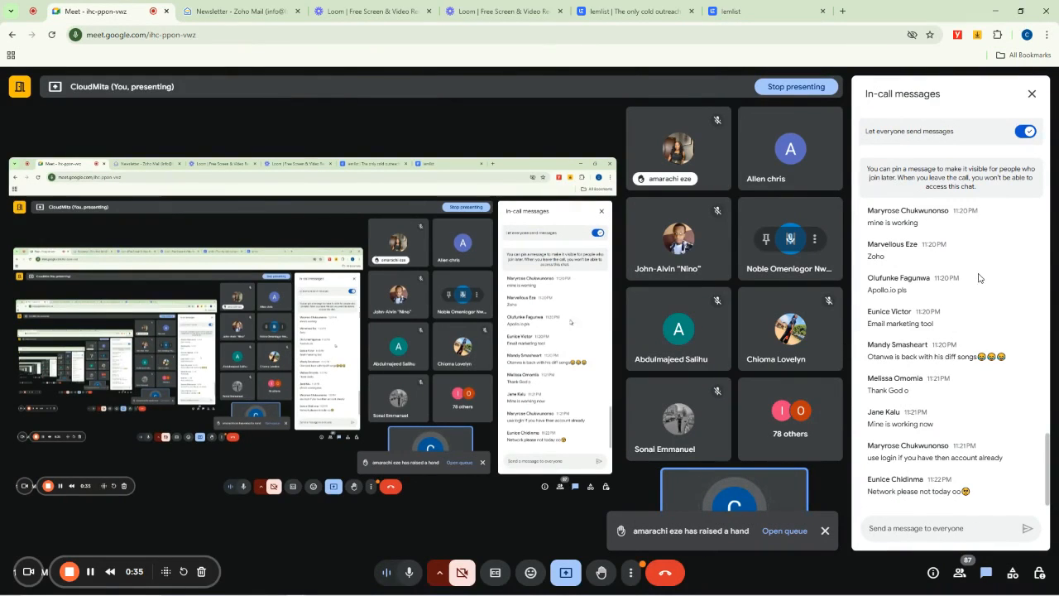
{"action": "left_click", "coordinate": [1032, 95]}
{"action": "left_click", "coordinate": [713, 8]}
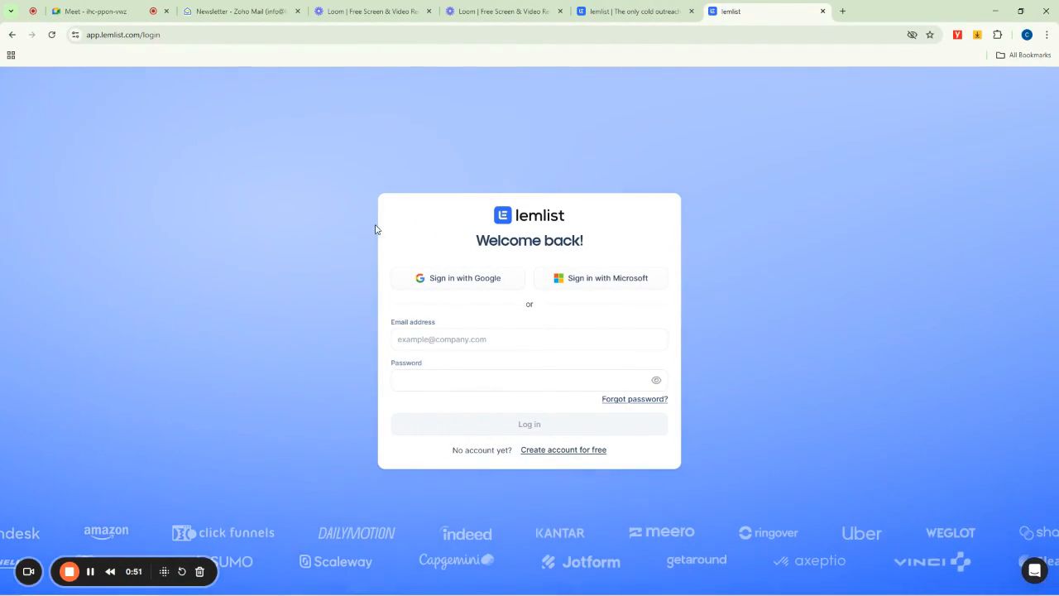
{"action": "left_click", "coordinate": [298, 12]}
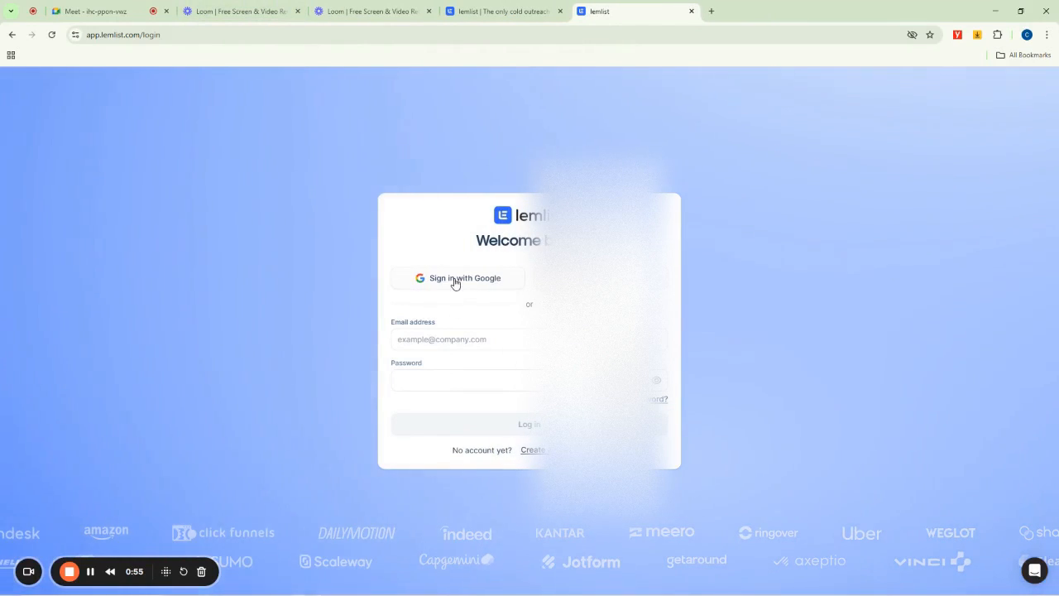
- Try to sign in to lemlist with Google, choosing one of the listed Google accounts and continuing
{"action": "left_click", "coordinate": [454, 279]}
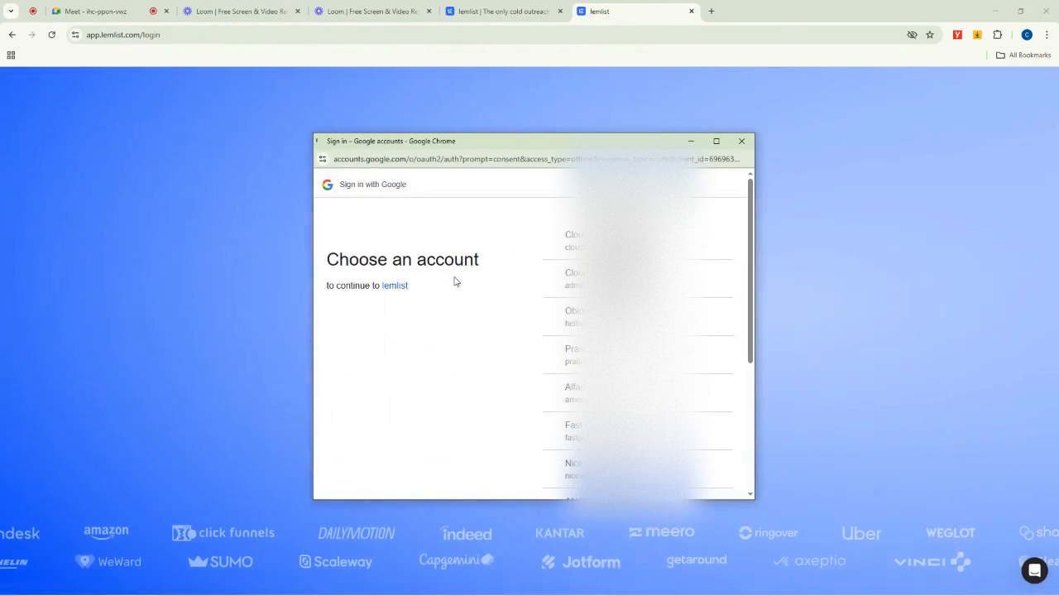
{"action": "left_click", "coordinate": [548, 281]}
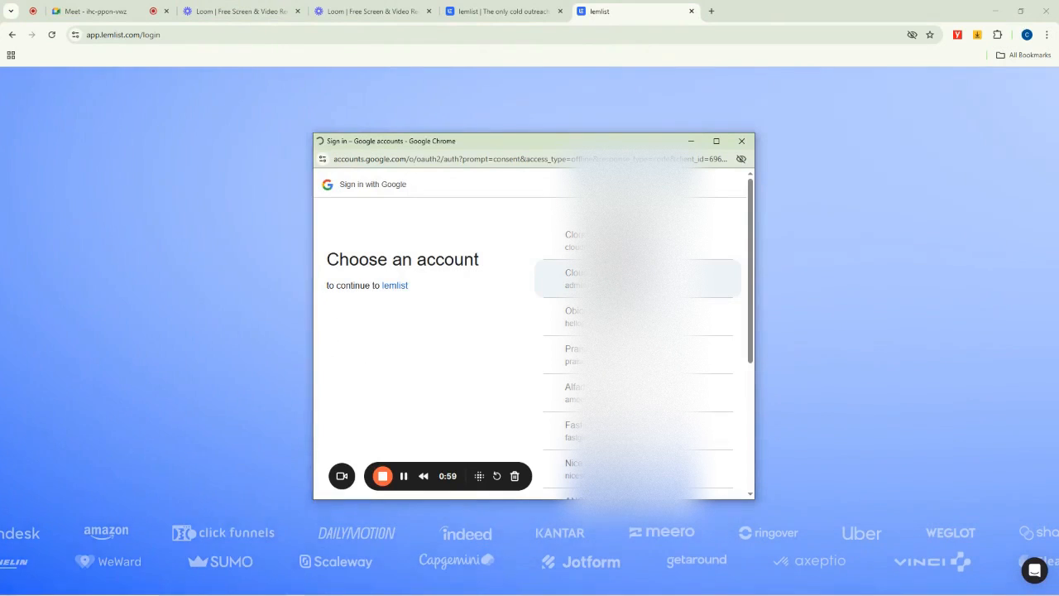
{"action": "scroll", "coordinate": [637, 291], "scroll_direction": "down", "scroll_amount": 2}
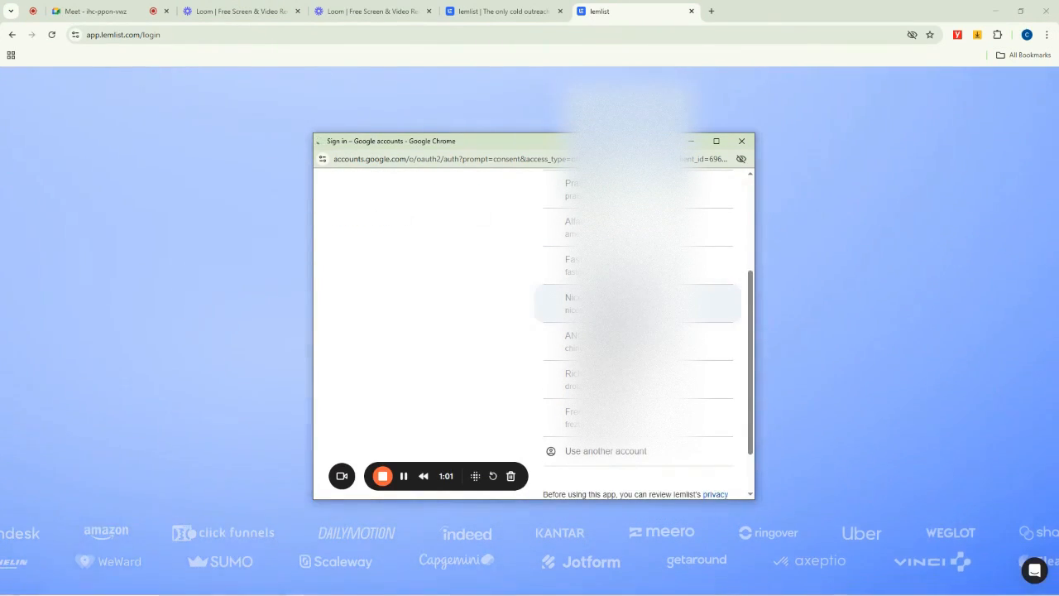
{"action": "scroll", "coordinate": [637, 304], "scroll_direction": "up", "scroll_amount": 2}
{"action": "scroll", "coordinate": [637, 348], "scroll_direction": "down", "scroll_amount": 2}
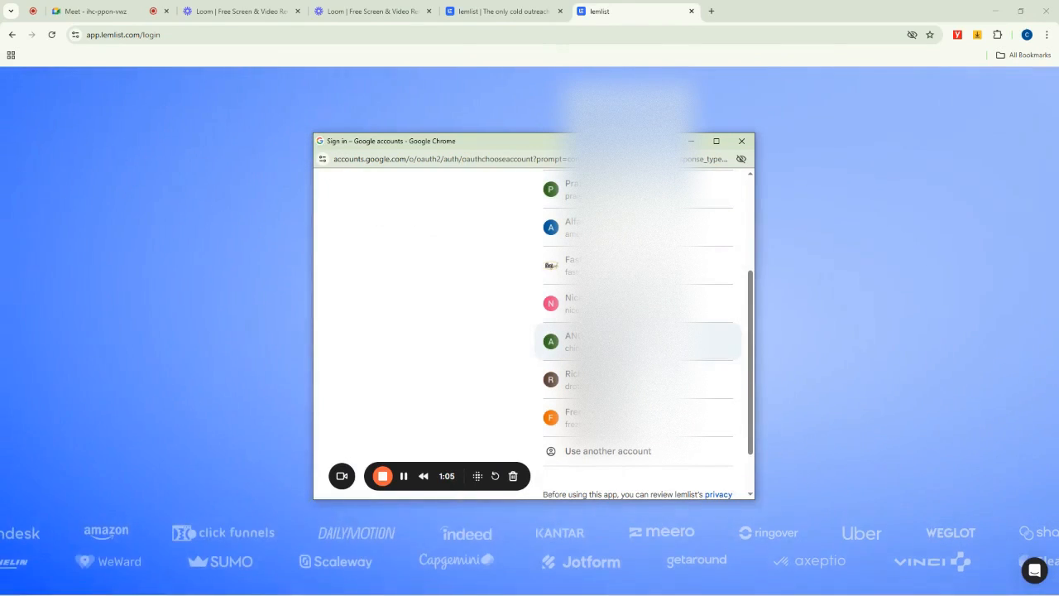
{"action": "left_click", "coordinate": [636, 380]}
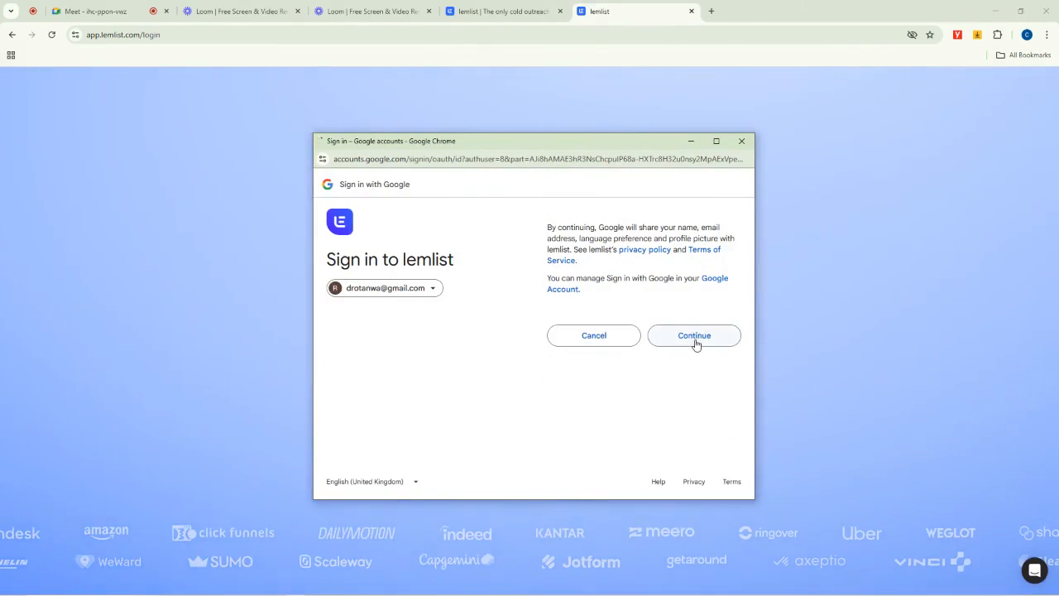
{"action": "left_click", "coordinate": [695, 338]}
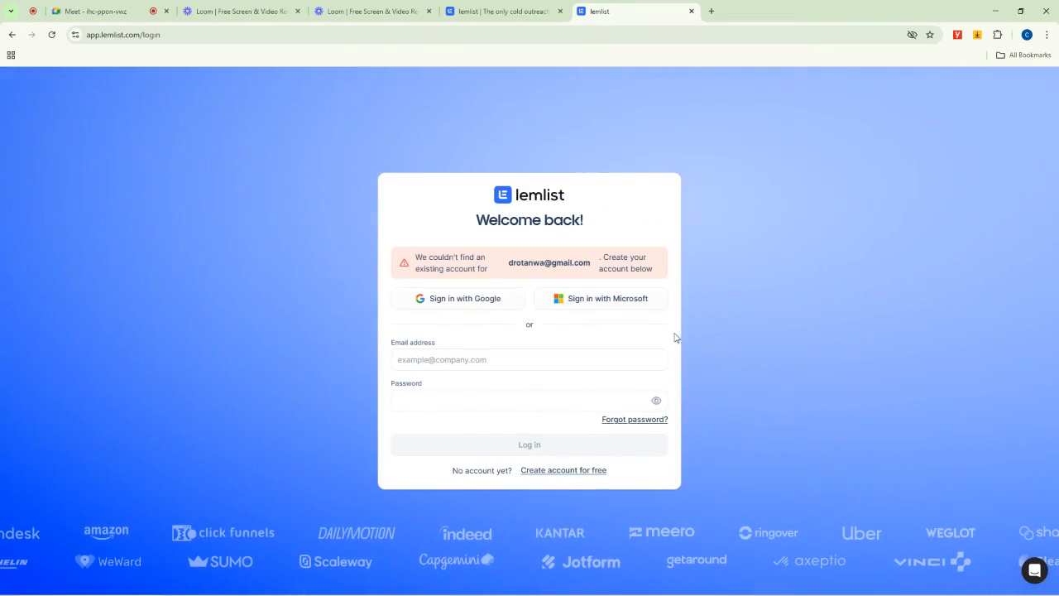
- Open the free account creation form, tick the reCAPTCHA, and sign up with Google using the same account
{"action": "left_click", "coordinate": [590, 408]}
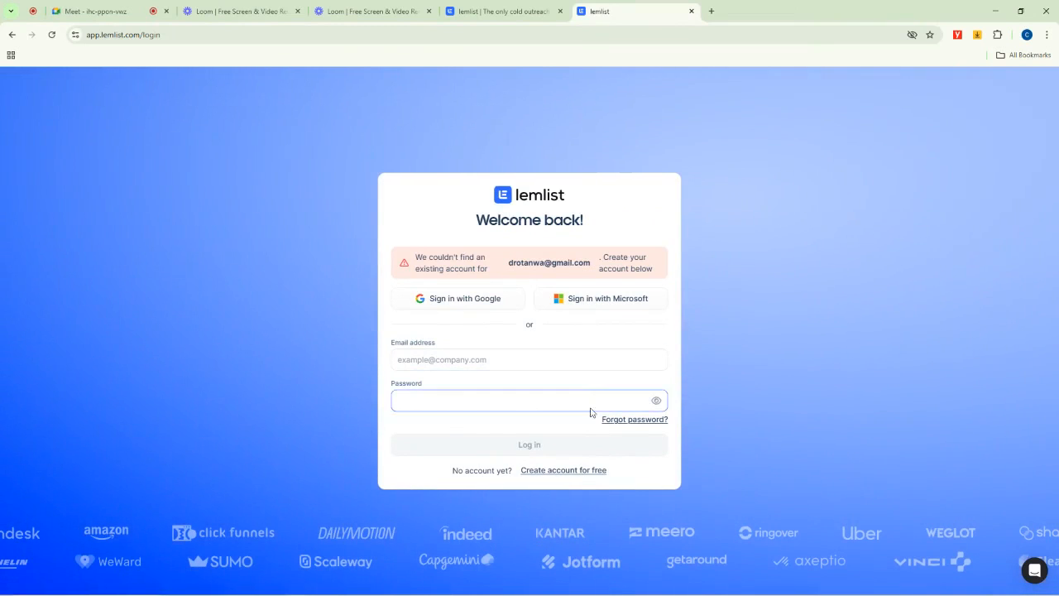
{"action": "left_click", "coordinate": [565, 470]}
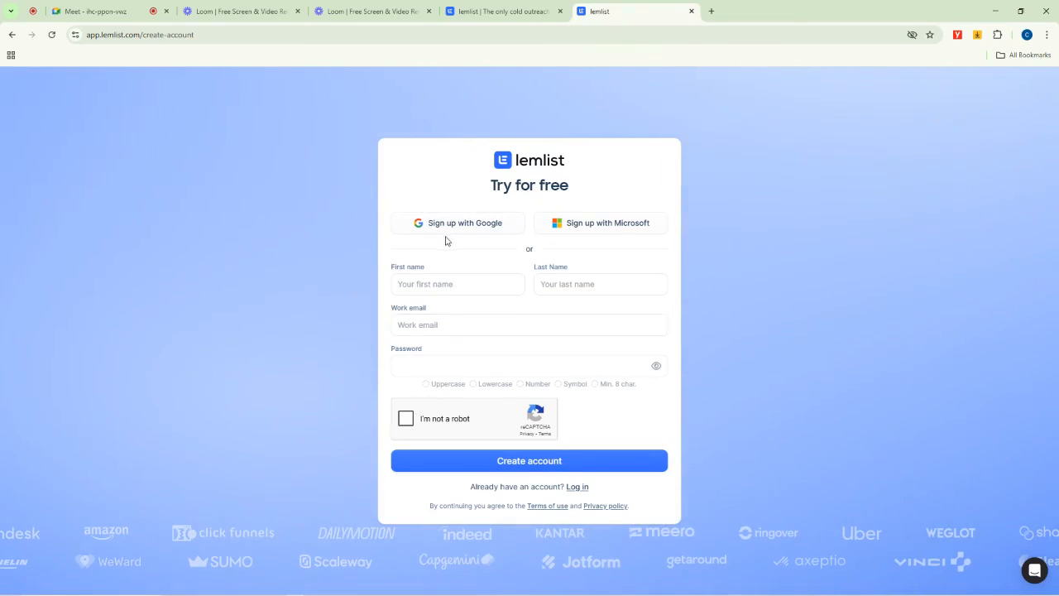
{"action": "left_click", "coordinate": [405, 417]}
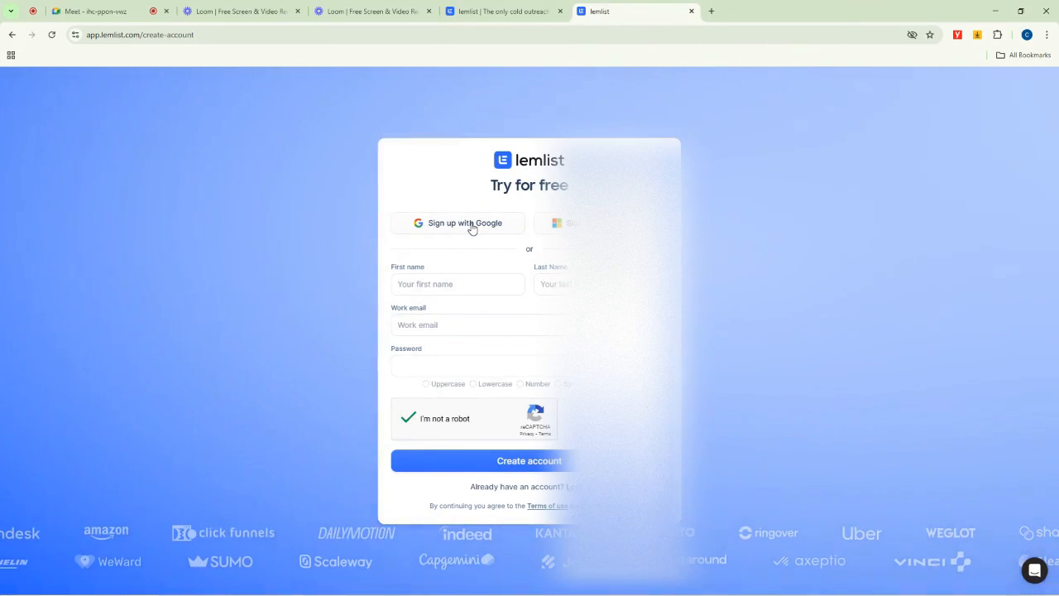
{"action": "left_click", "coordinate": [472, 223]}
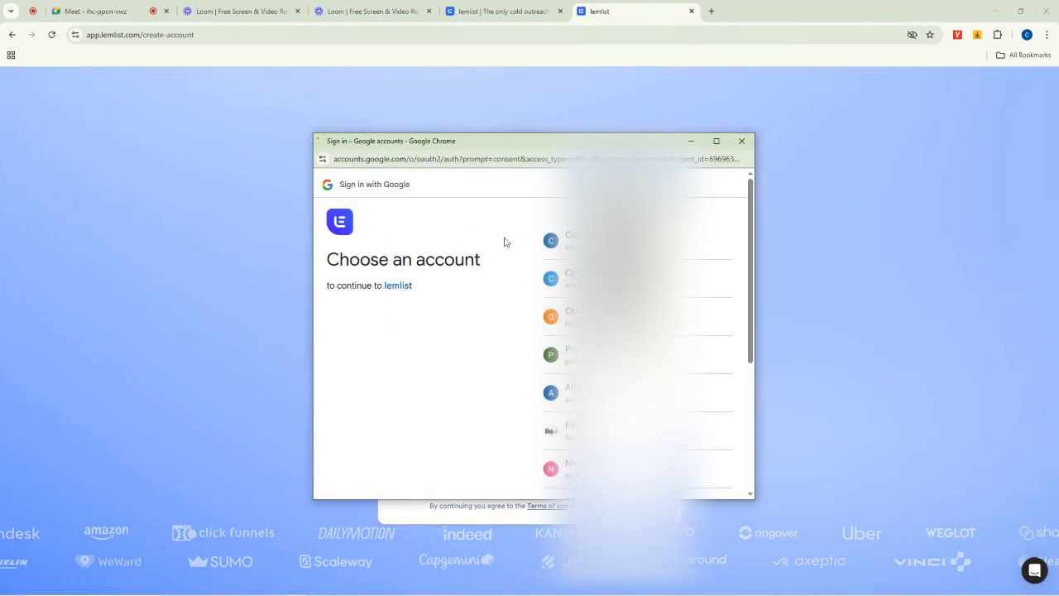
{"action": "scroll", "coordinate": [637, 331], "scroll_direction": "down", "scroll_amount": 5}
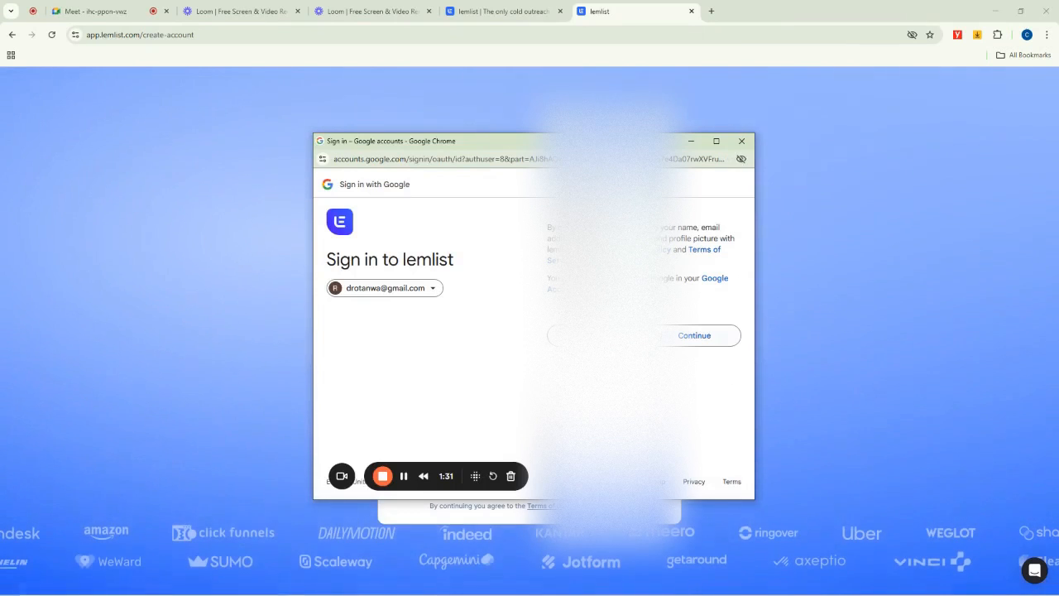
{"action": "left_click", "coordinate": [686, 337]}
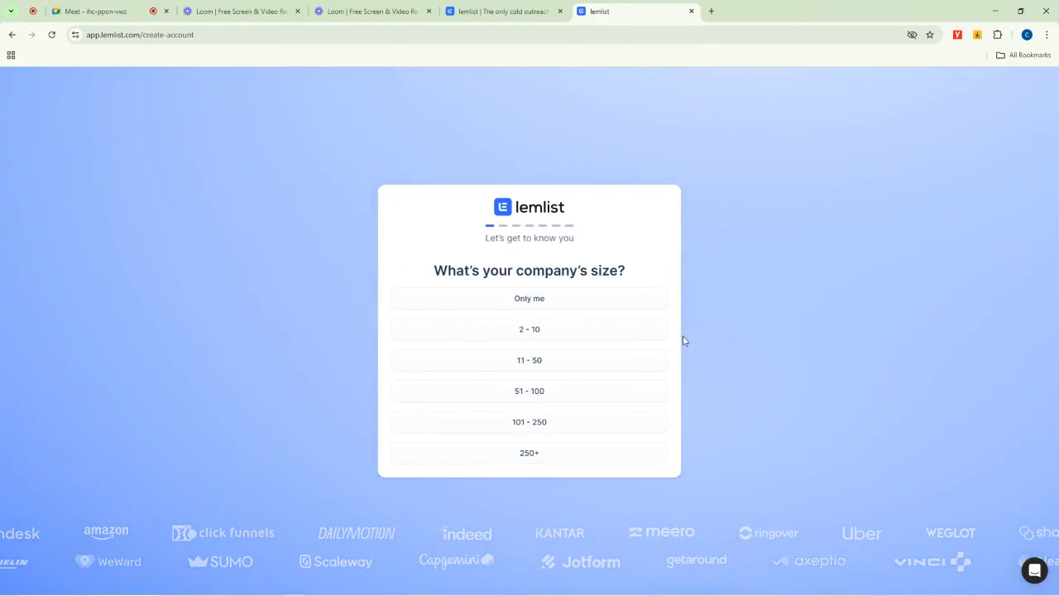
- Choose 11 - 50 as the company size and skip inviting co-workers to the team
{"action": "left_click_drag", "start_coordinate": [445, 273], "coordinate": [652, 284]}
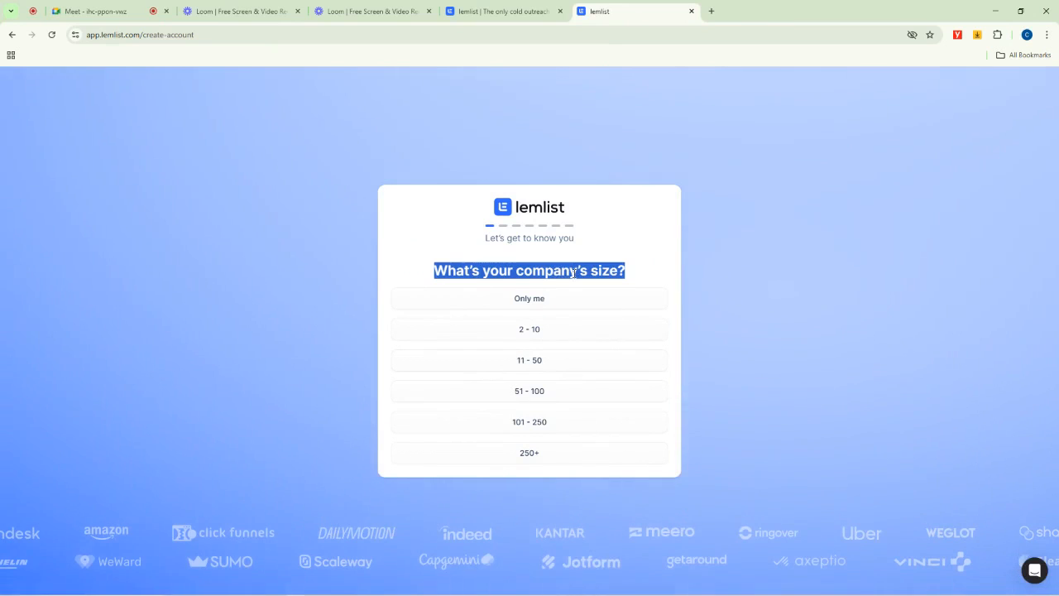
{"action": "left_click", "coordinate": [531, 363]}
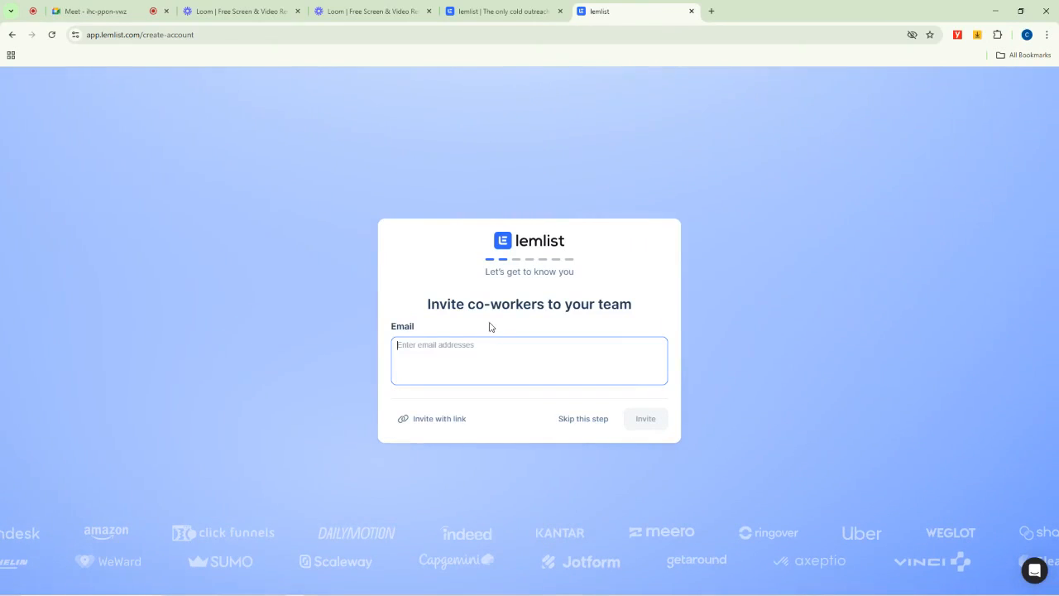
{"action": "left_click_drag", "start_coordinate": [427, 310], "coordinate": [639, 313]}
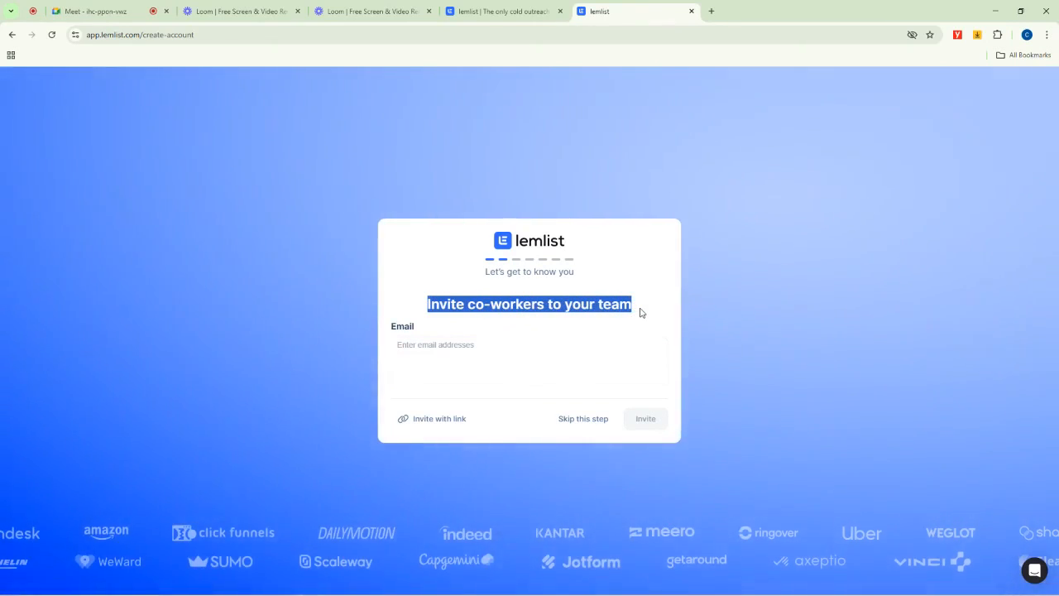
{"action": "left_click", "coordinate": [452, 361]}
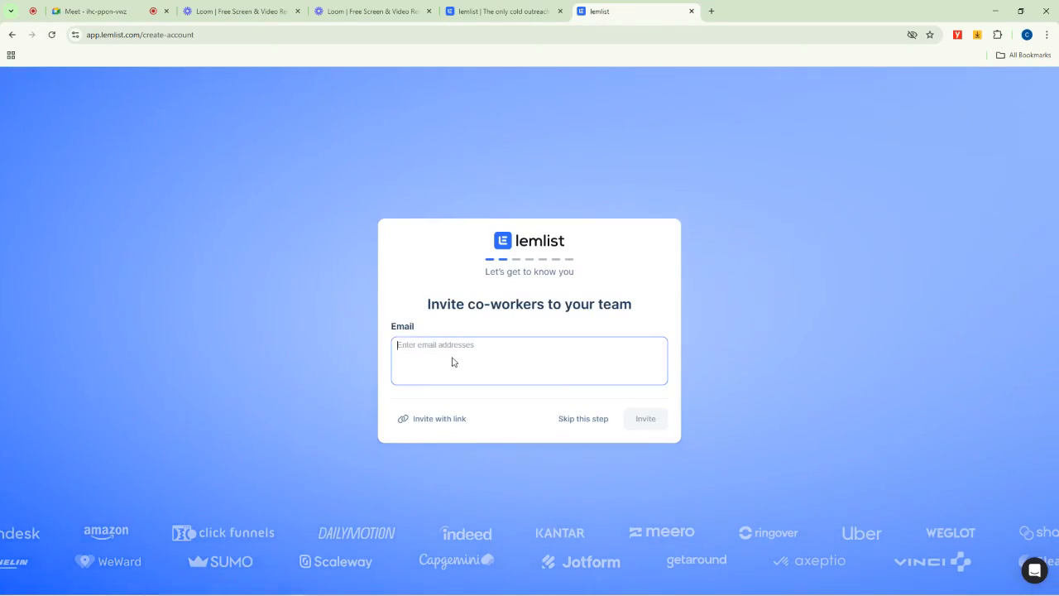
{"action": "left_click", "coordinate": [583, 420]}
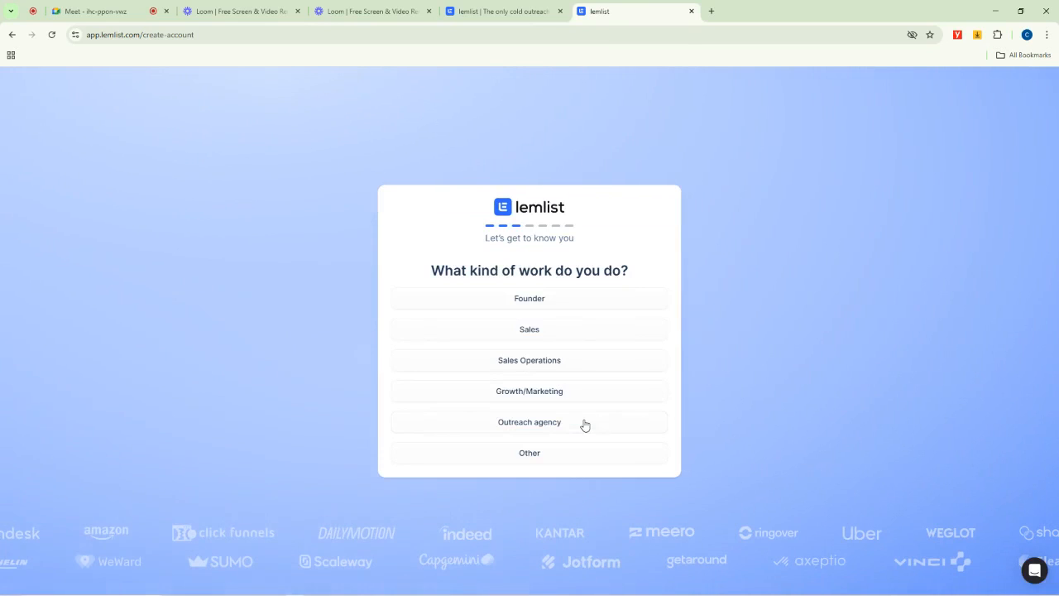
- Answer the kind of work question with Founder
{"action": "left_click_drag", "start_coordinate": [430, 271], "coordinate": [641, 283]}
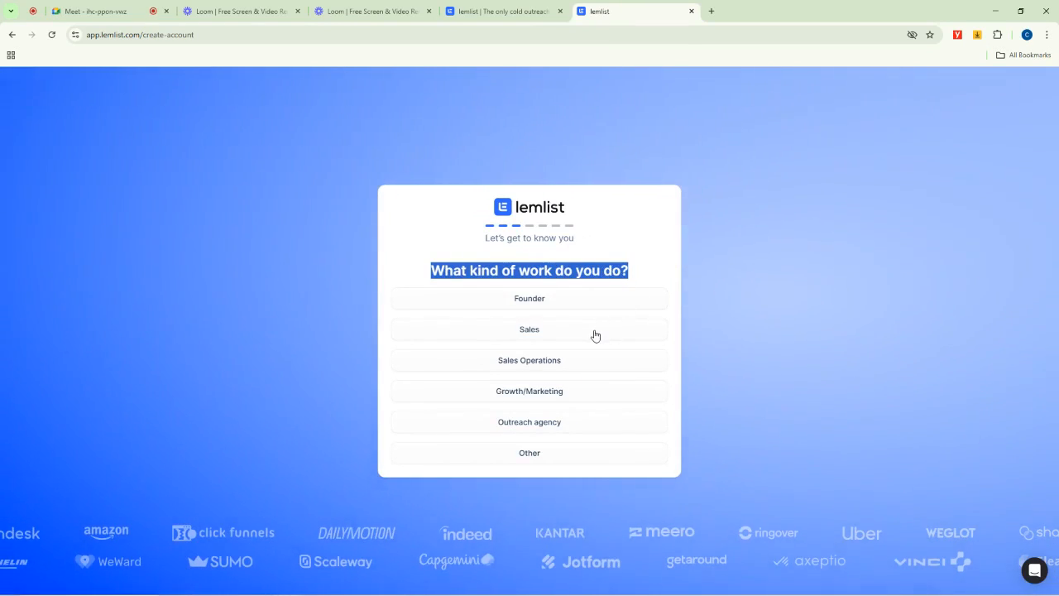
{"action": "left_click", "coordinate": [528, 299]}
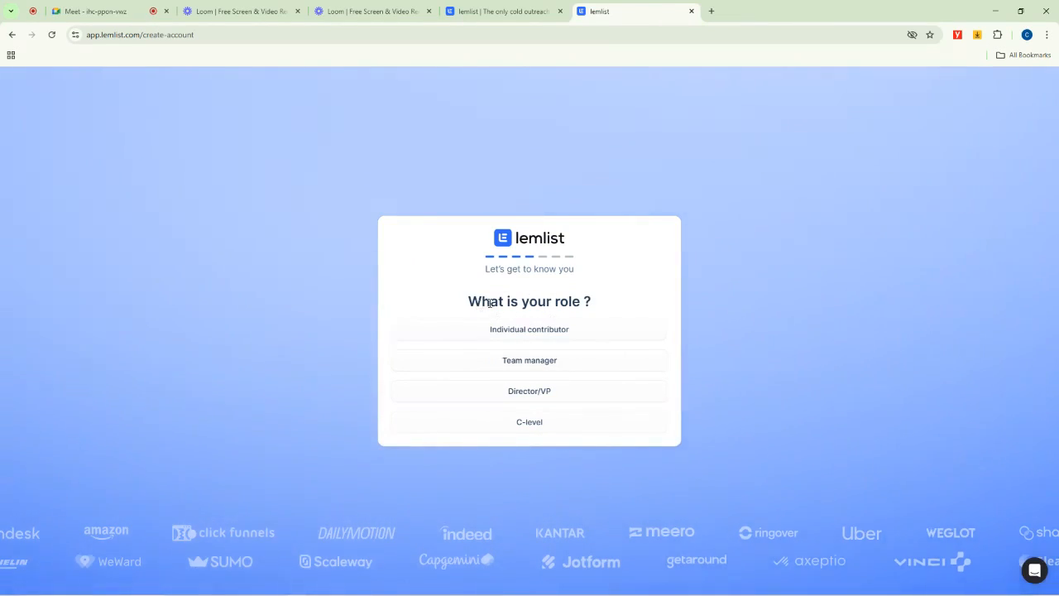
- Choose Director/VP as the role and 4-10 as the number of sales reps
{"action": "left_click", "coordinate": [537, 394]}
{"action": "left_click_drag", "start_coordinate": [407, 284], "coordinate": [665, 300]}
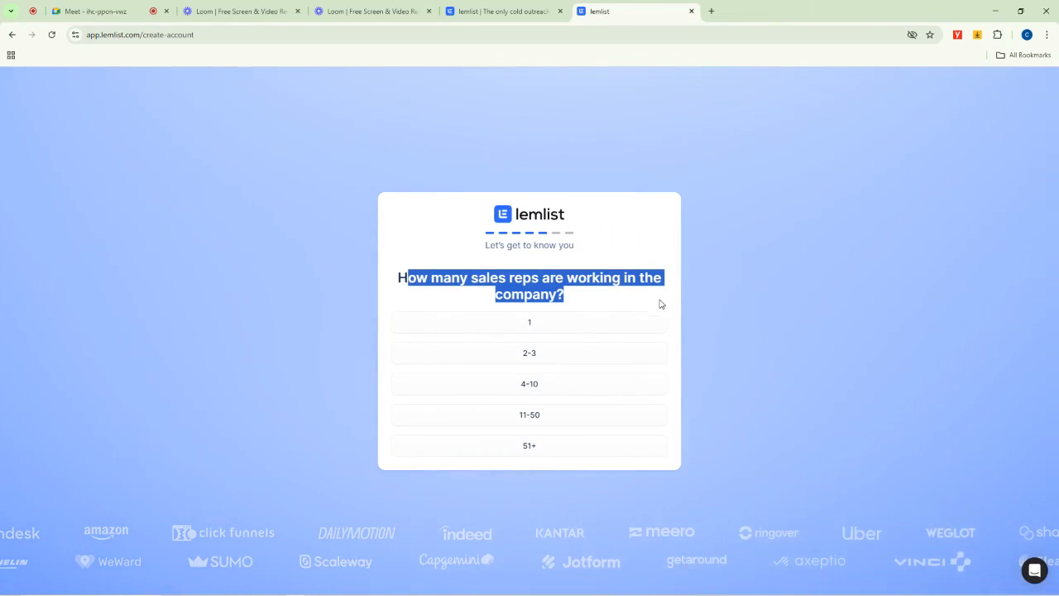
{"action": "left_click", "coordinate": [531, 388]}
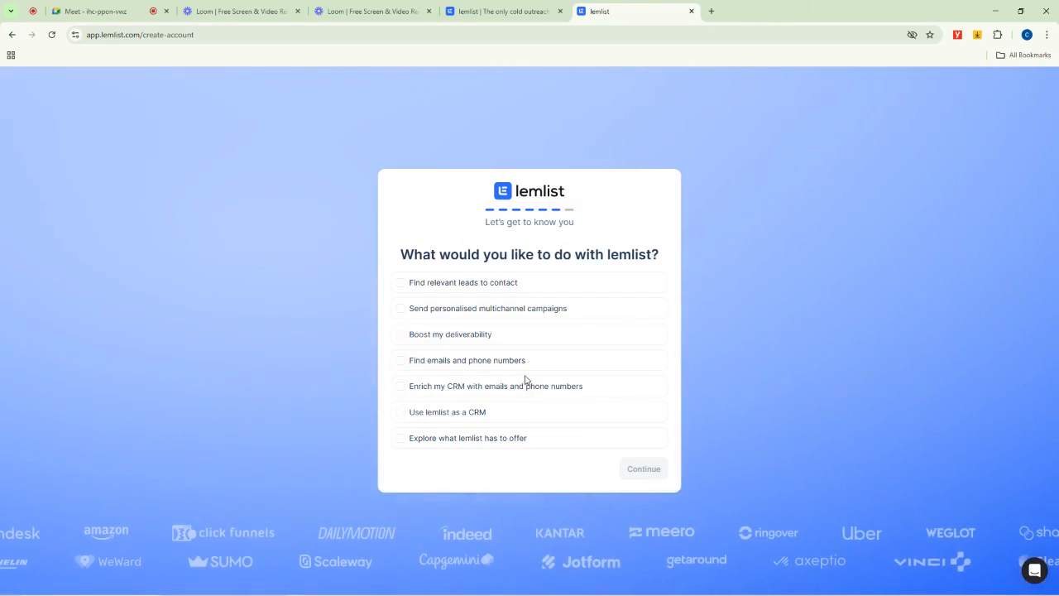
- Tick every lemlist goal except exploring what lemlist has to offer, and continue
{"action": "left_click_drag", "start_coordinate": [402, 254], "coordinate": [662, 267]}
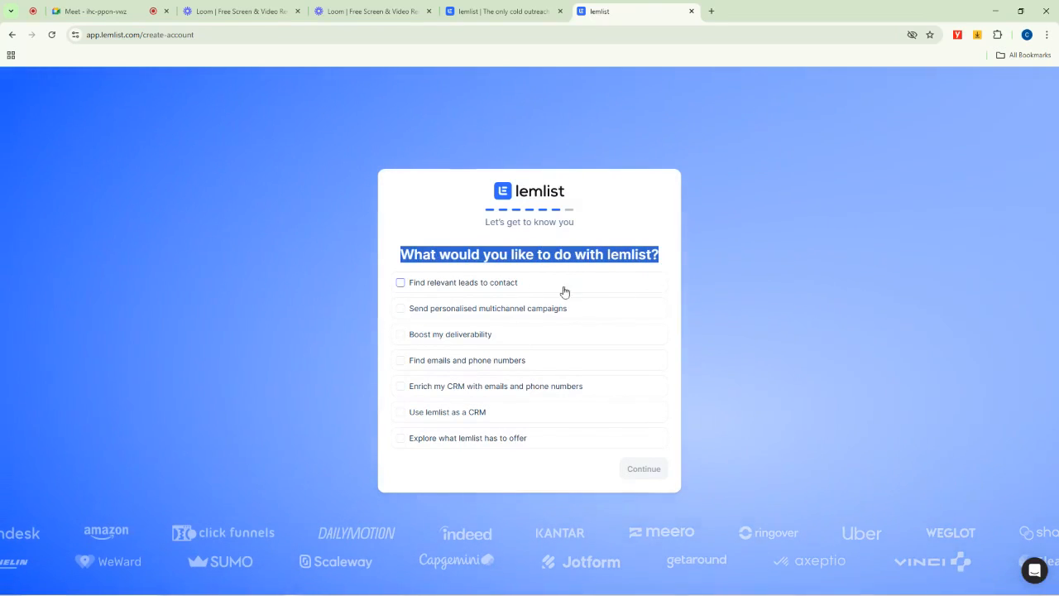
{"action": "left_click", "coordinate": [401, 283]}
{"action": "left_click", "coordinate": [402, 308]}
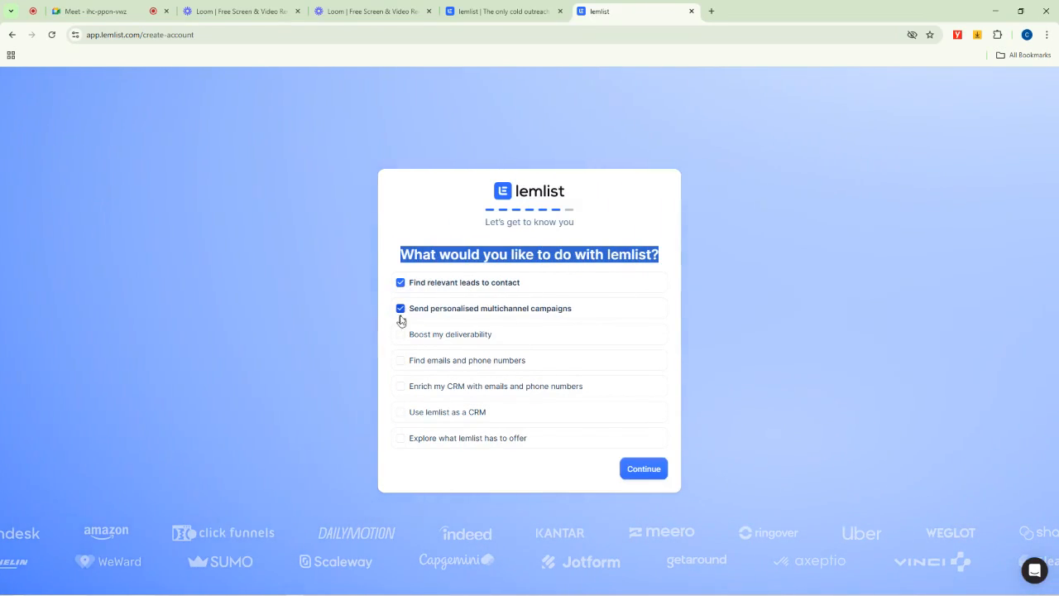
{"action": "left_click", "coordinate": [401, 335]}
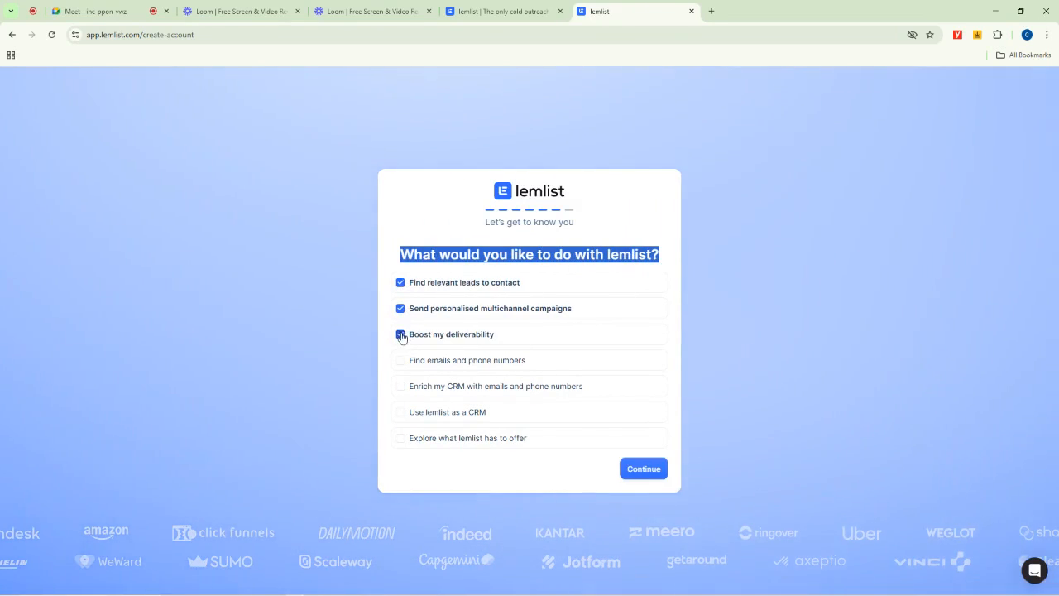
{"action": "left_click", "coordinate": [402, 388]}
{"action": "left_click", "coordinate": [401, 412]}
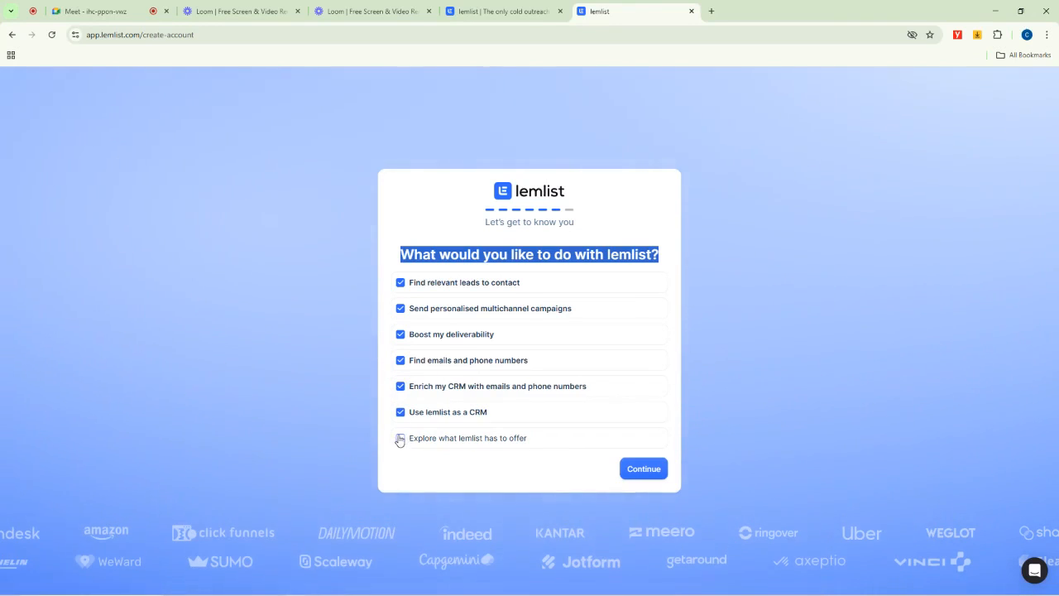
{"action": "left_click", "coordinate": [642, 469]}
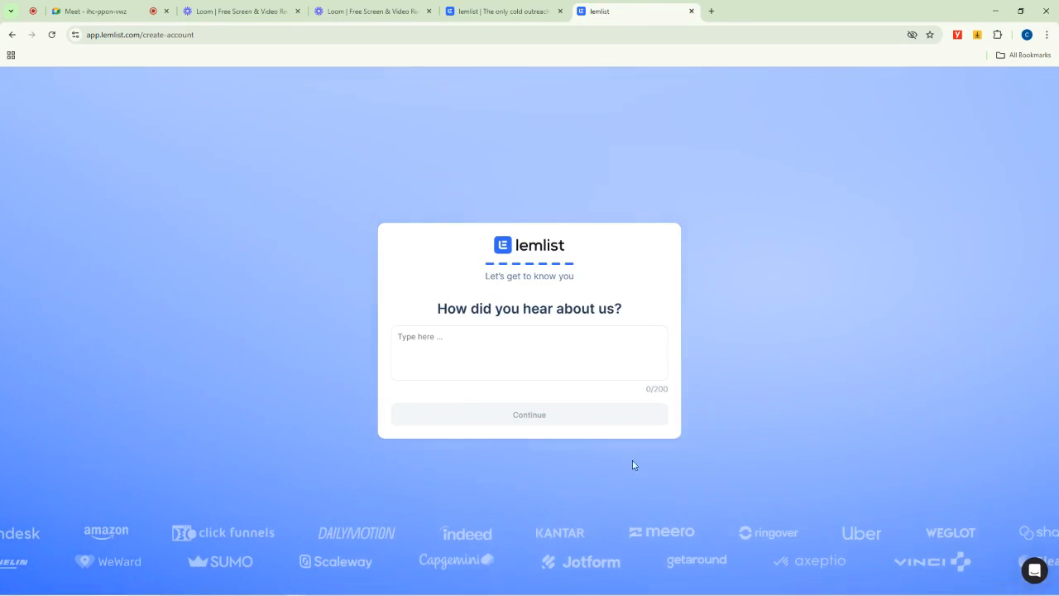
- Answer how you heard about lemlist with "Digital Witch Community" and continue to the dashboard
{"action": "left_click_drag", "start_coordinate": [435, 318], "coordinate": [592, 326]}
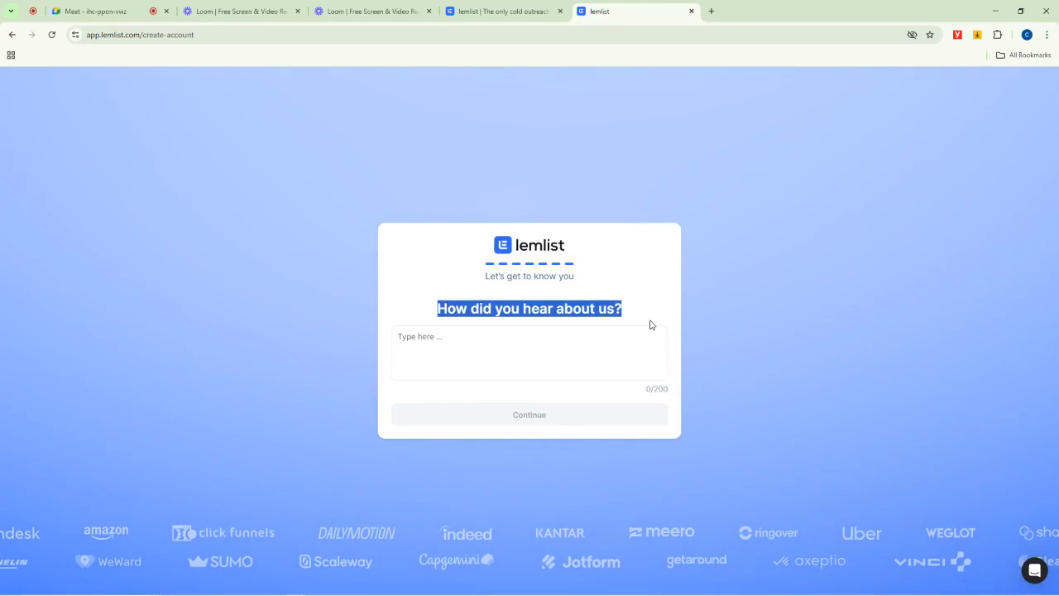
{"action": "left_click", "coordinate": [552, 340]}
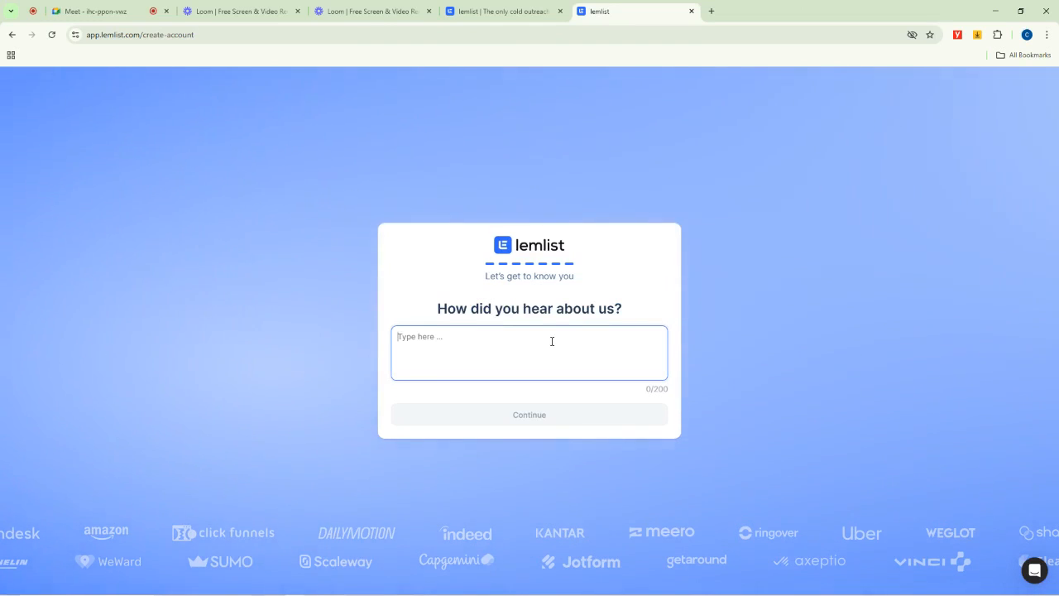
{"action": "type", "text": "Community"}
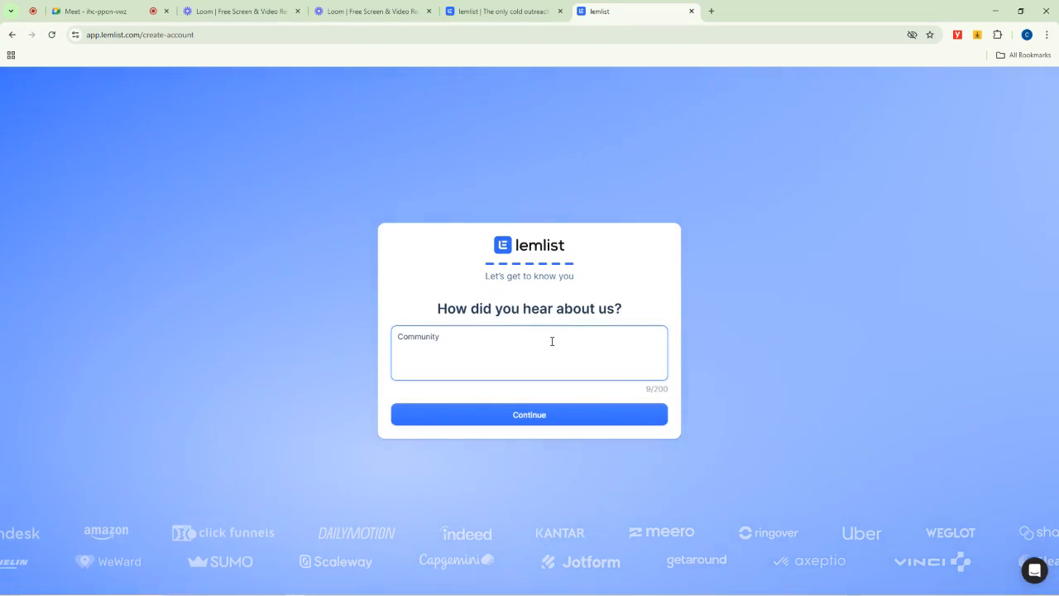
{"action": "type", "text": "Digital Witch"}
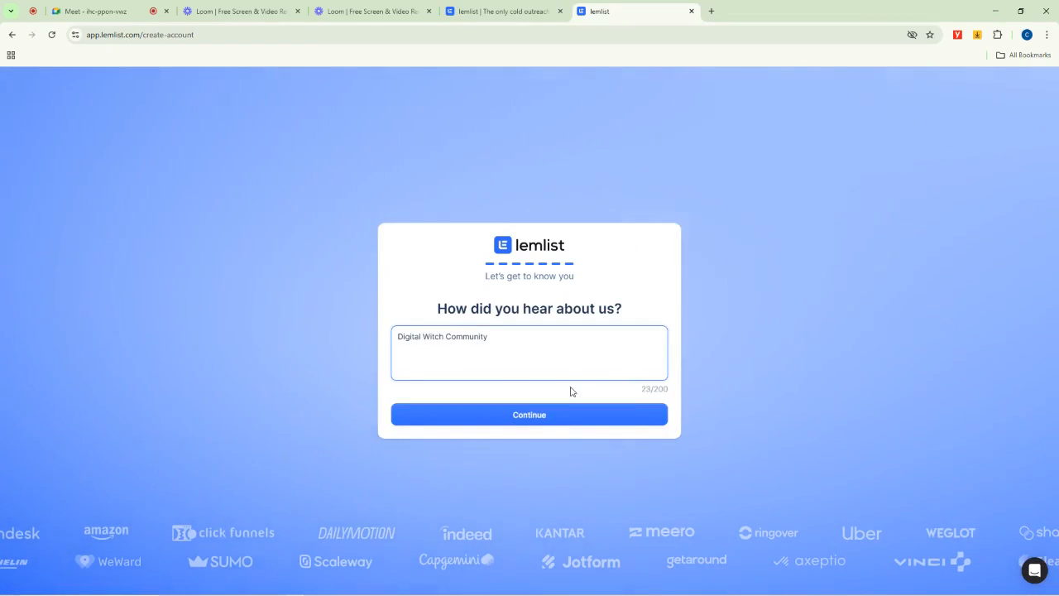
{"action": "left_click", "coordinate": [529, 418]}
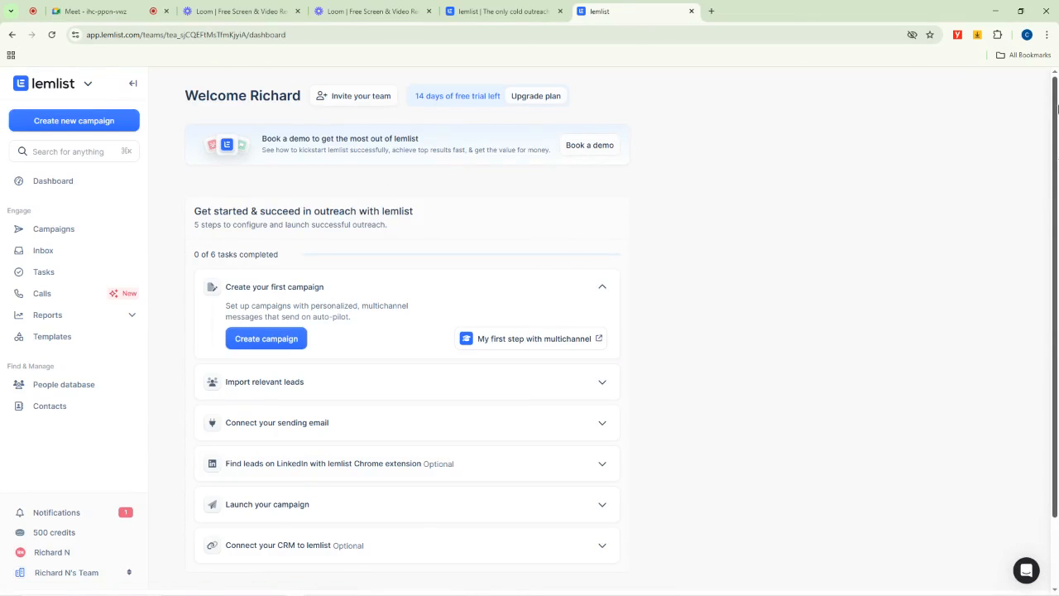
{"action": "mouse_move", "coordinate": [1058, 109]}
{"action": "left_mouse_down"}
{"action": "mouse_move", "coordinate": [1058, 177]}
{"action": "mouse_move", "coordinate": [1058, 91]}
{"action": "left_mouse_up"}
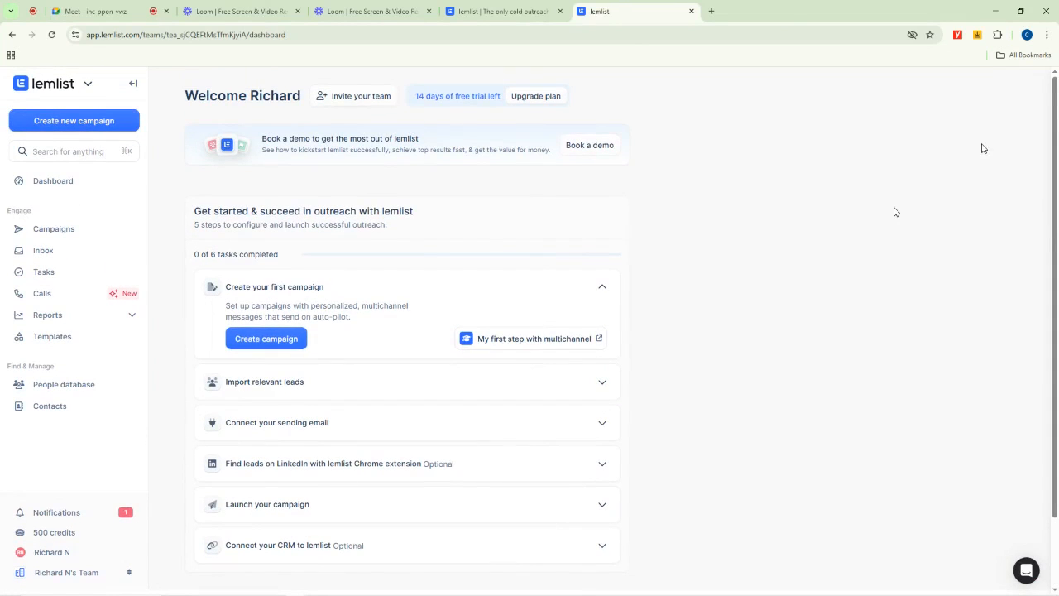
{"action": "left_click", "coordinate": [97, 11]}
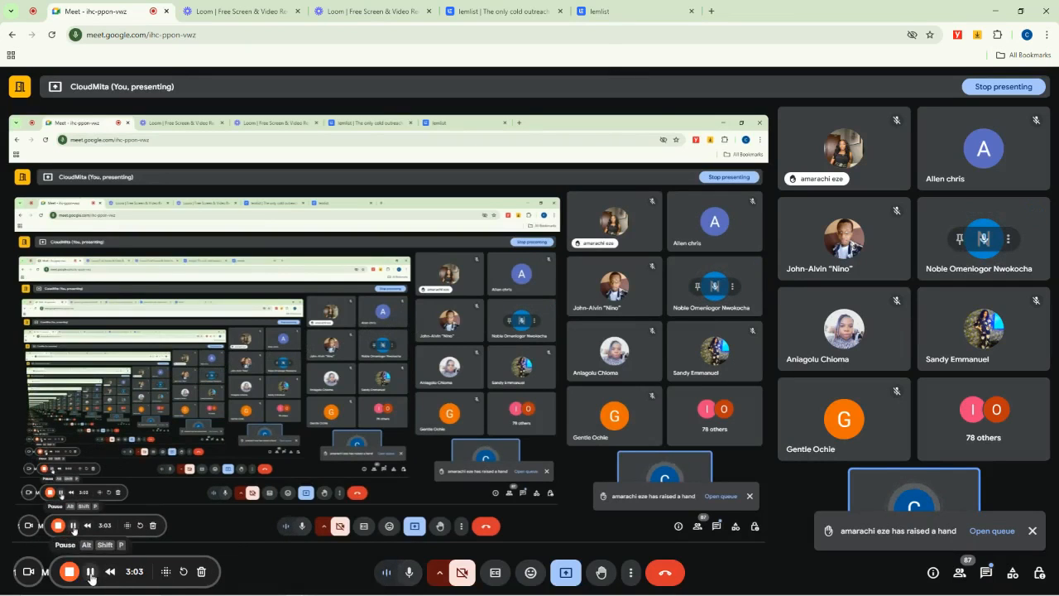
{"action": "left_click", "coordinate": [353, 8]}
{"action": "left_click", "coordinate": [492, 8]}
{"action": "left_click", "coordinate": [631, 9]}
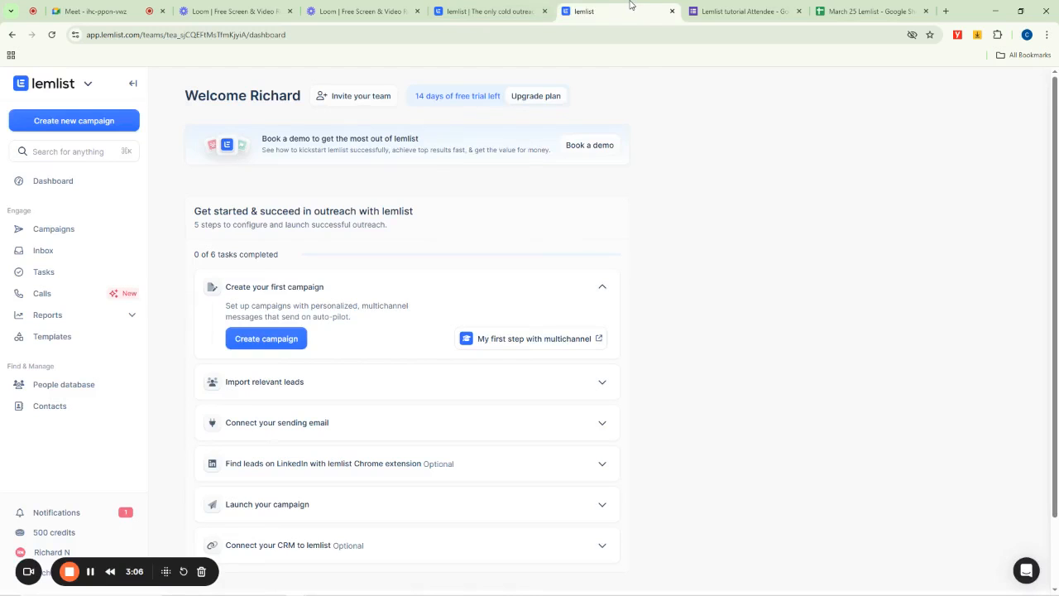
- Check the Lemlist tutorial Attendee form's responses and reload the March 25 Lemlist responses spreadsheet
{"action": "left_click", "coordinate": [786, 10]}
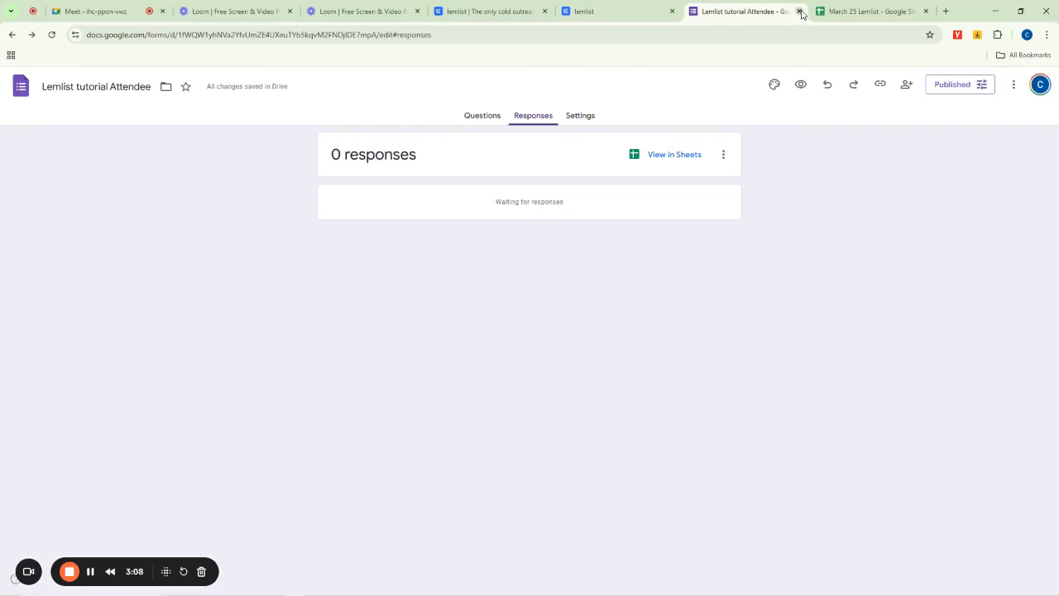
{"action": "left_click", "coordinate": [860, 8]}
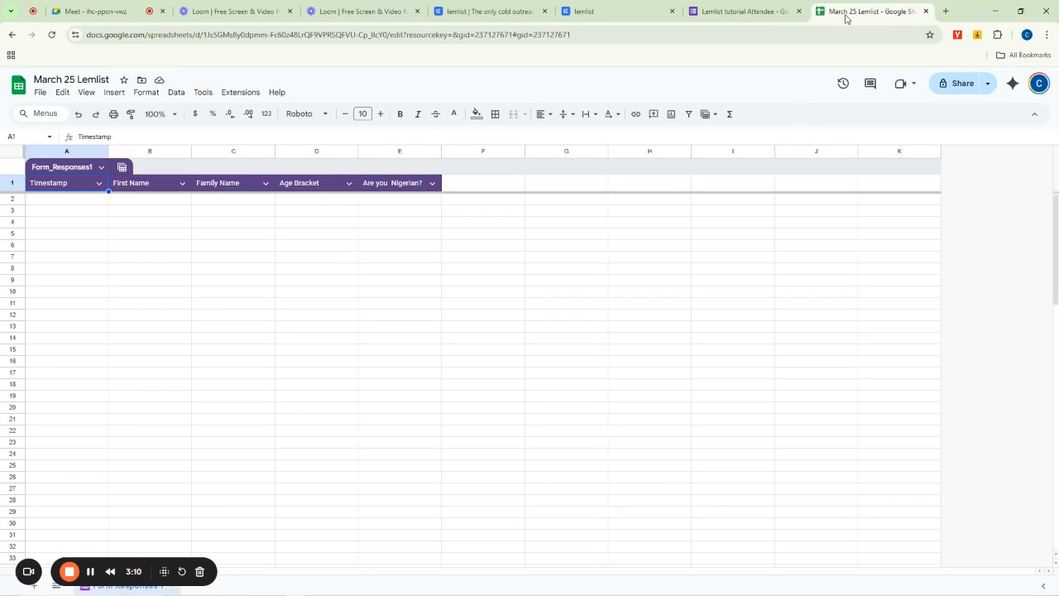
{"action": "left_click", "coordinate": [749, 10]}
{"action": "left_click", "coordinate": [617, 9]}
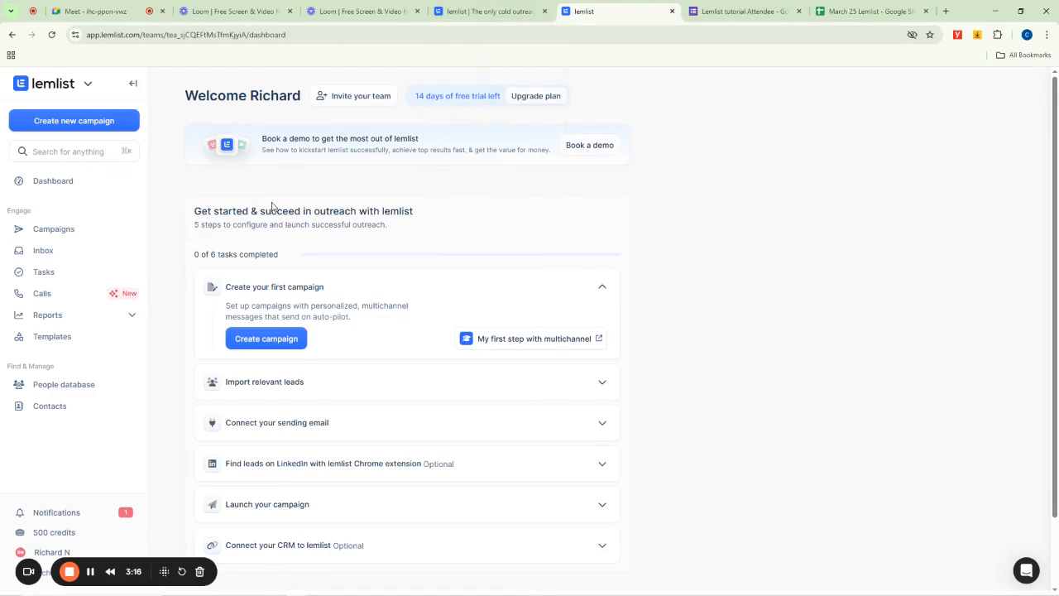
{"action": "left_click", "coordinate": [741, 10]}
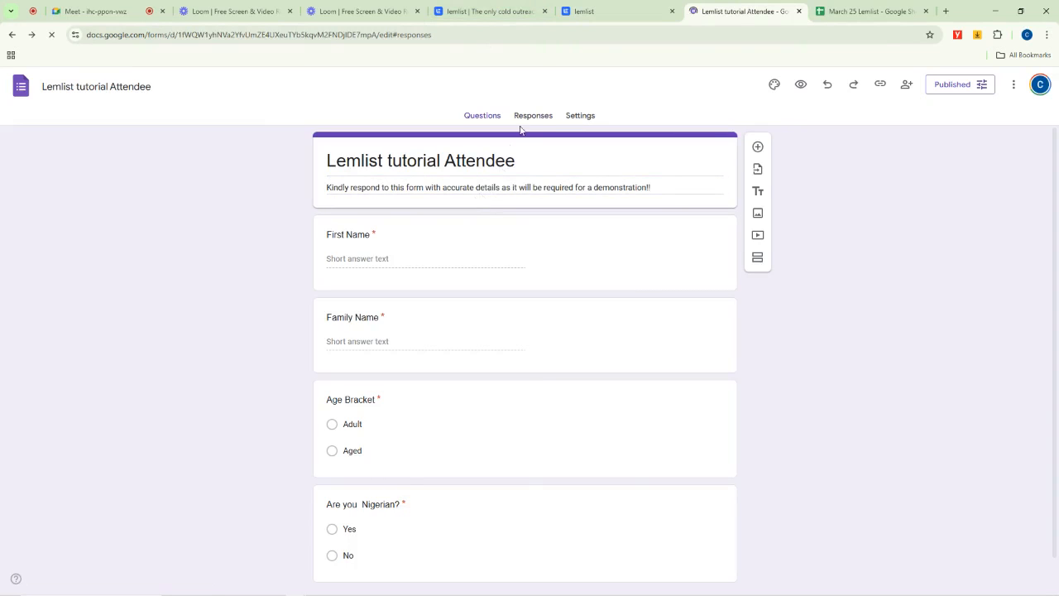
{"action": "left_click", "coordinate": [532, 119]}
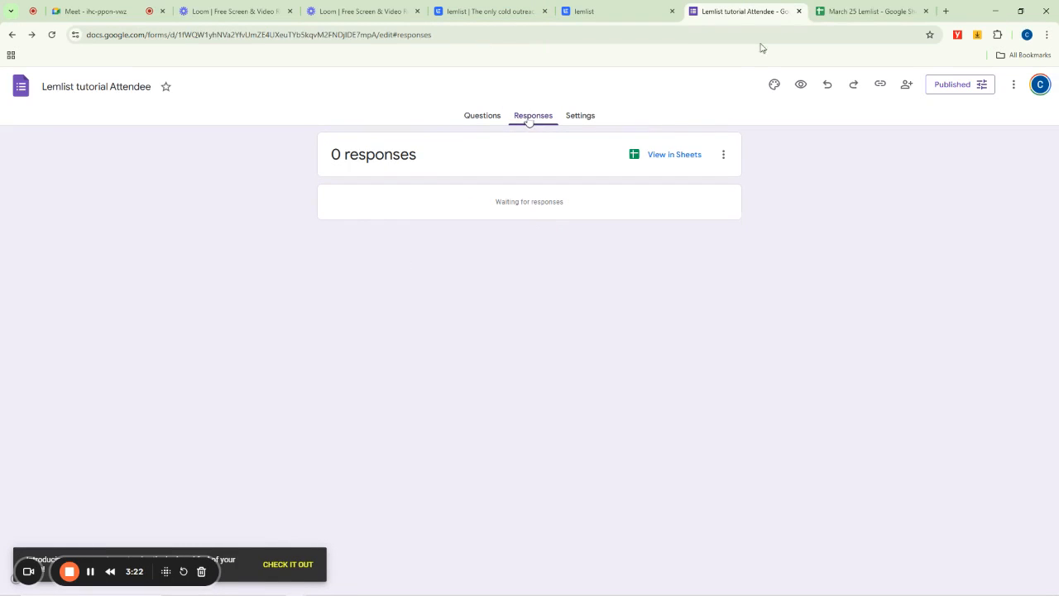
{"action": "left_click", "coordinate": [852, 9]}
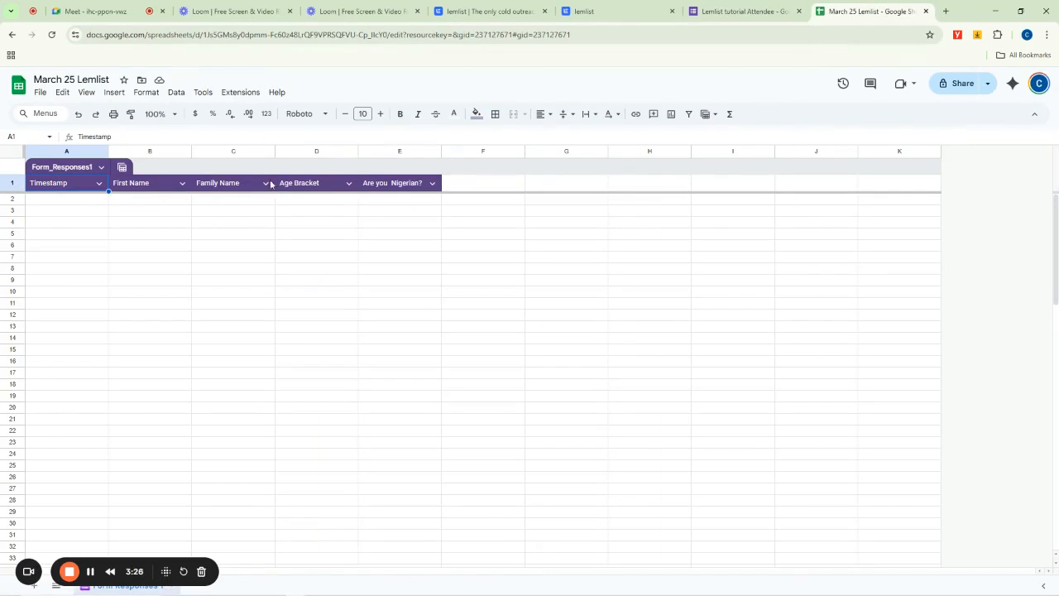
{"action": "key", "text": "F5"}
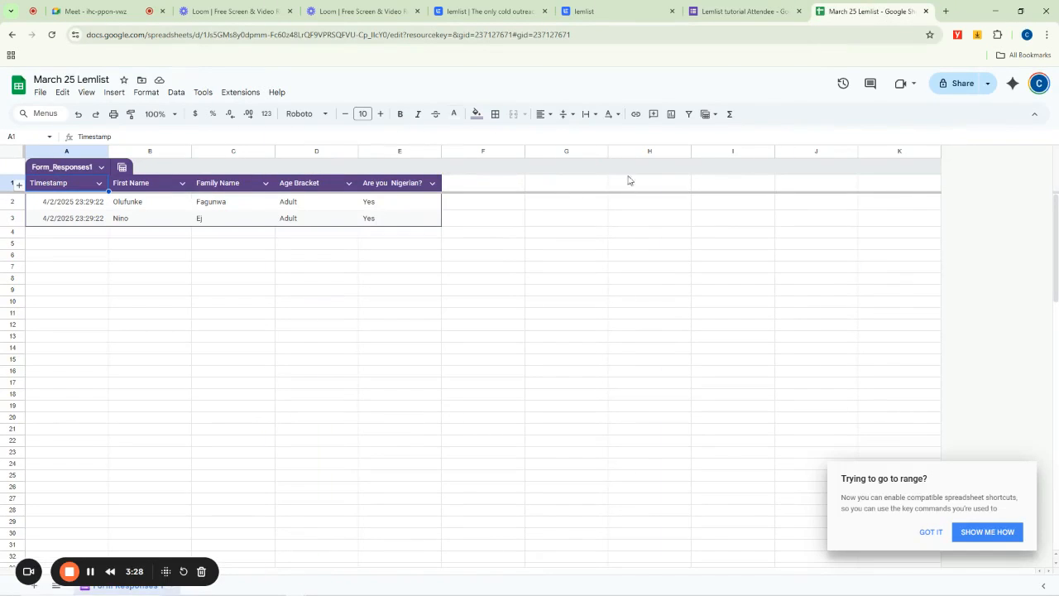
{"action": "left_click", "coordinate": [977, 533]}
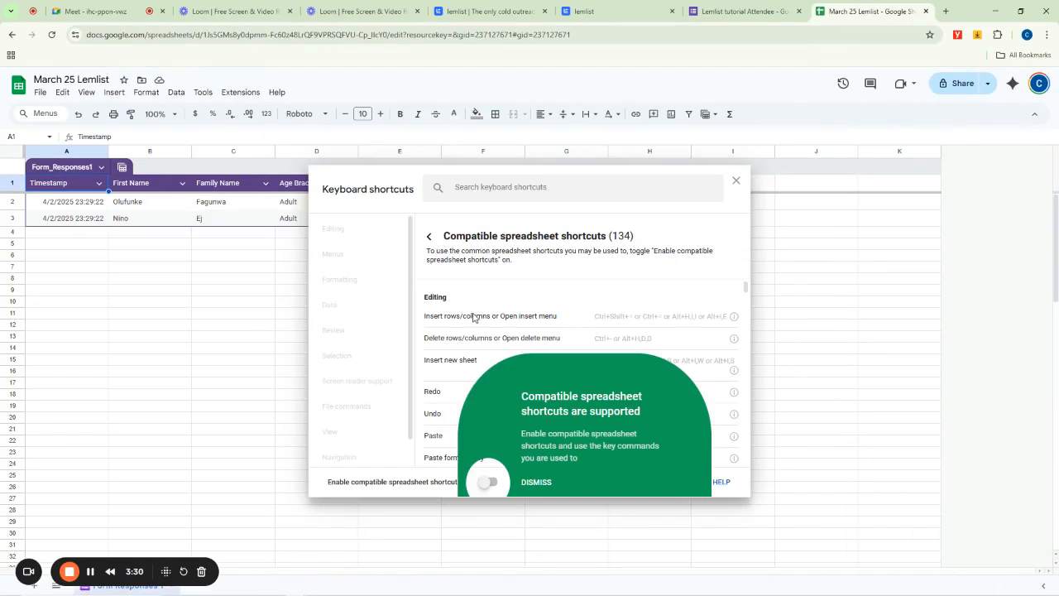
{"action": "left_click", "coordinate": [604, 10]}
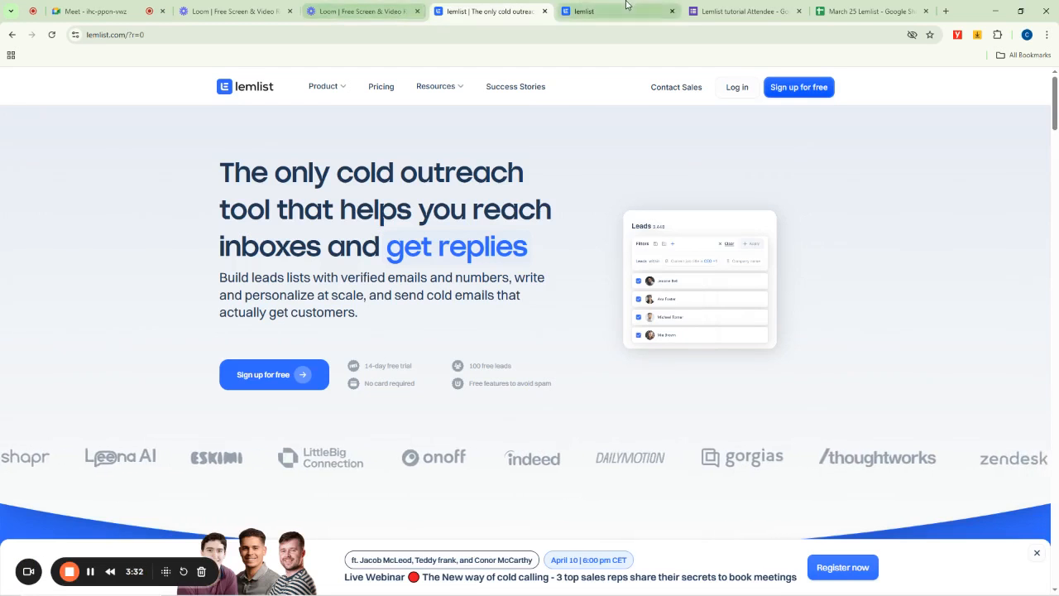
{"action": "left_click", "coordinate": [579, 10]}
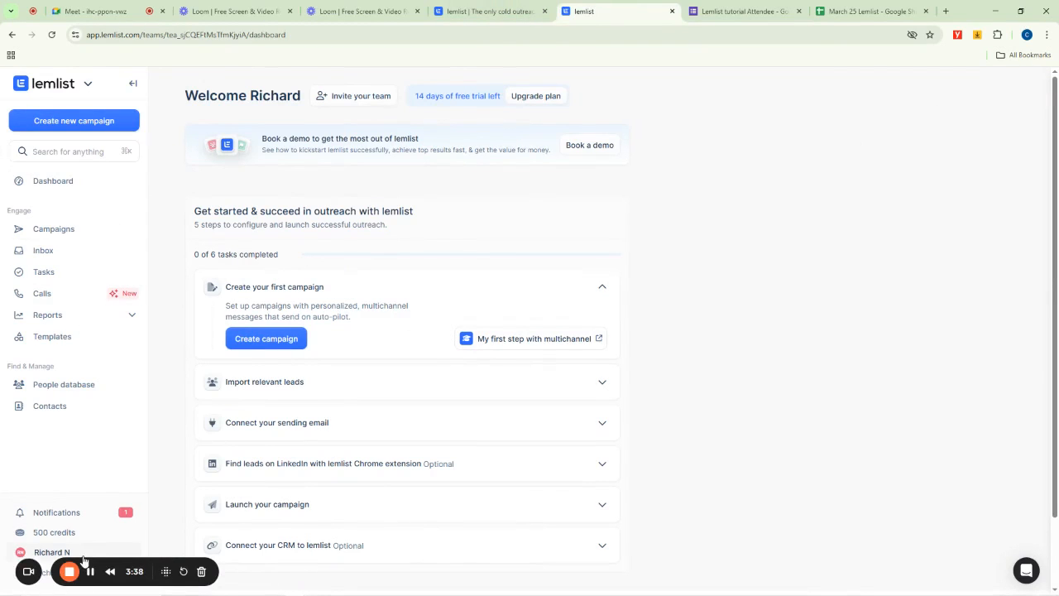
{"action": "scroll", "coordinate": [924, 594], "scroll_direction": "down", "scroll_amount": 1}
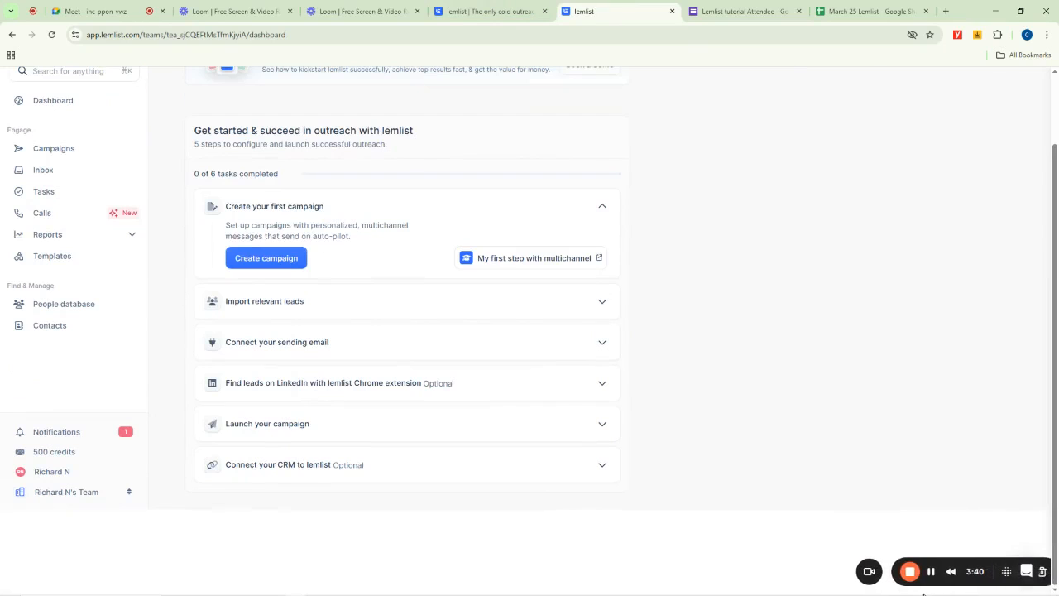
{"action": "scroll", "coordinate": [177, 373], "scroll_direction": "up", "scroll_amount": 1}
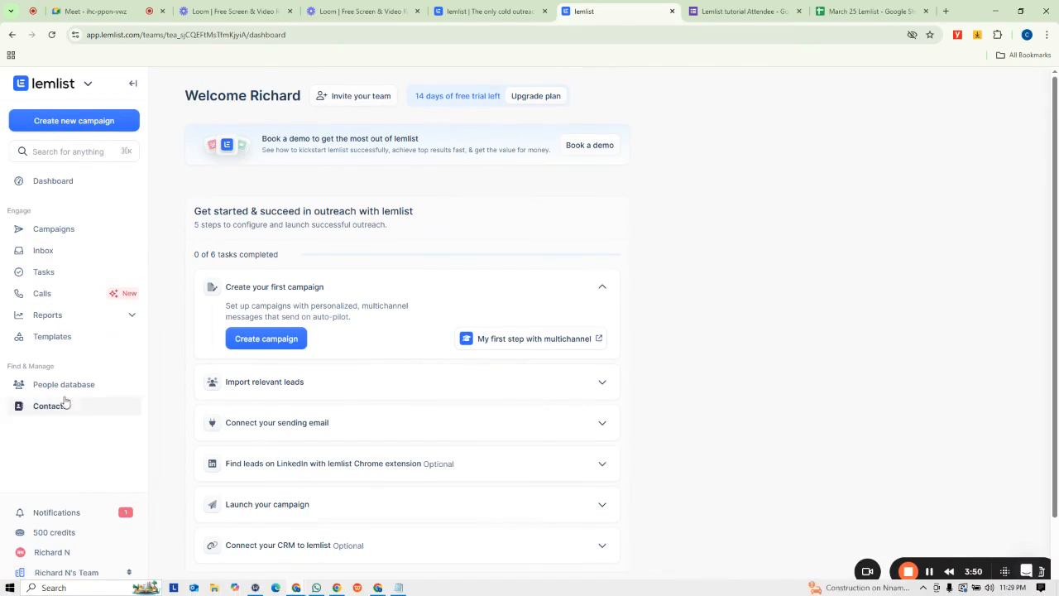
{"action": "scroll", "coordinate": [66, 560], "scroll_direction": "down", "scroll_amount": 1}
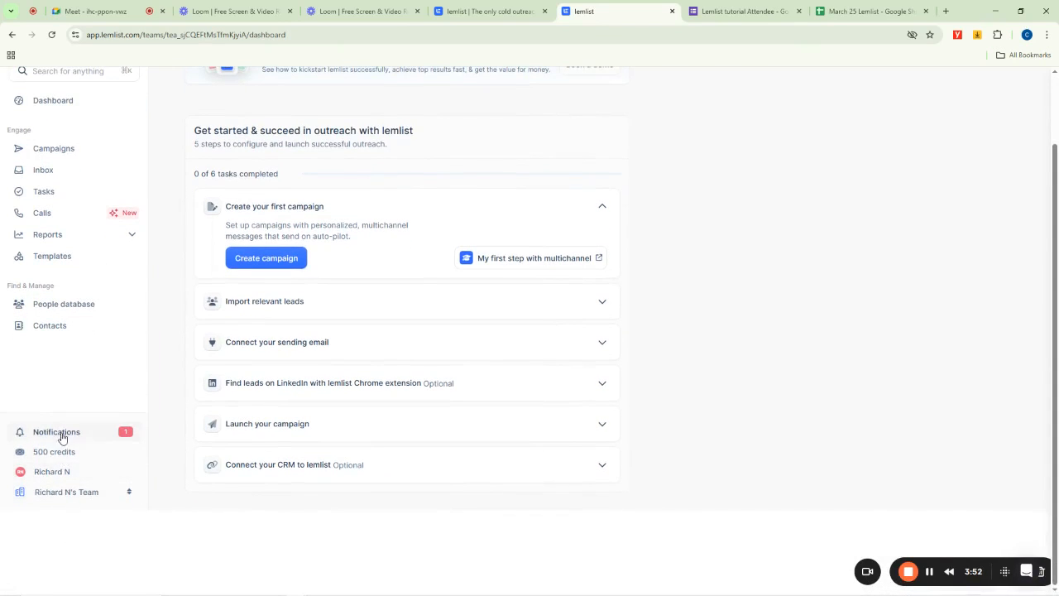
{"action": "scroll", "coordinate": [65, 427], "scroll_direction": "up", "scroll_amount": 1}
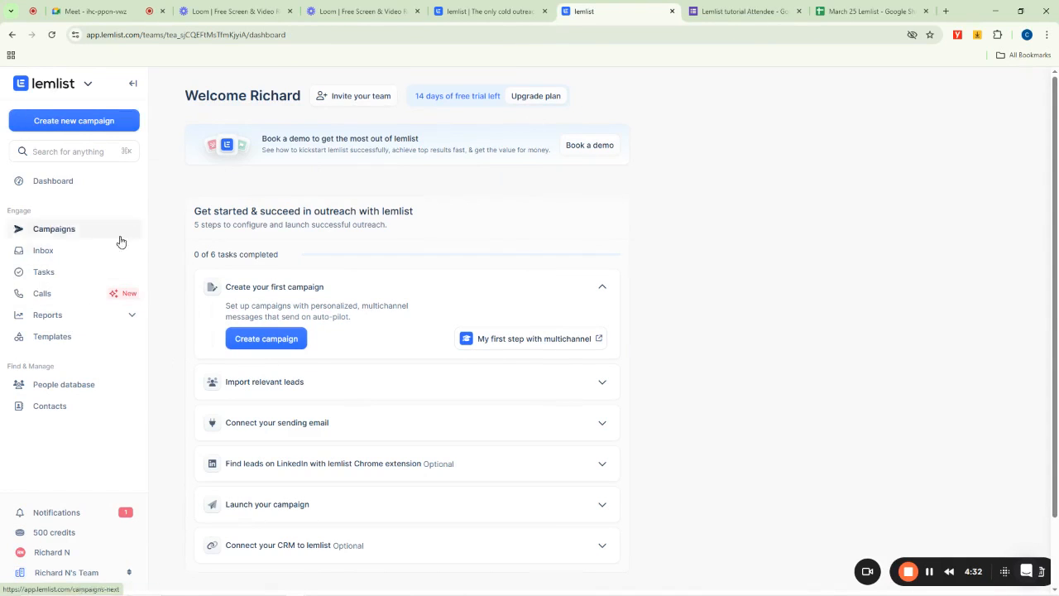
- Browse the People database, Campaigns and Inbox sections of the lemlist workspace
{"action": "left_click", "coordinate": [56, 389]}
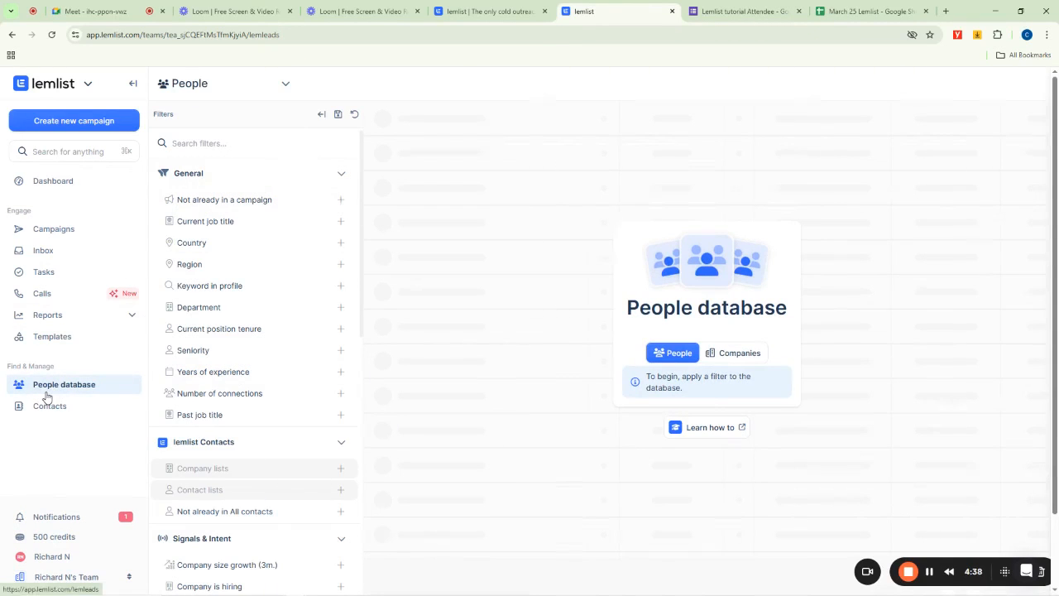
{"action": "left_click", "coordinate": [50, 229]}
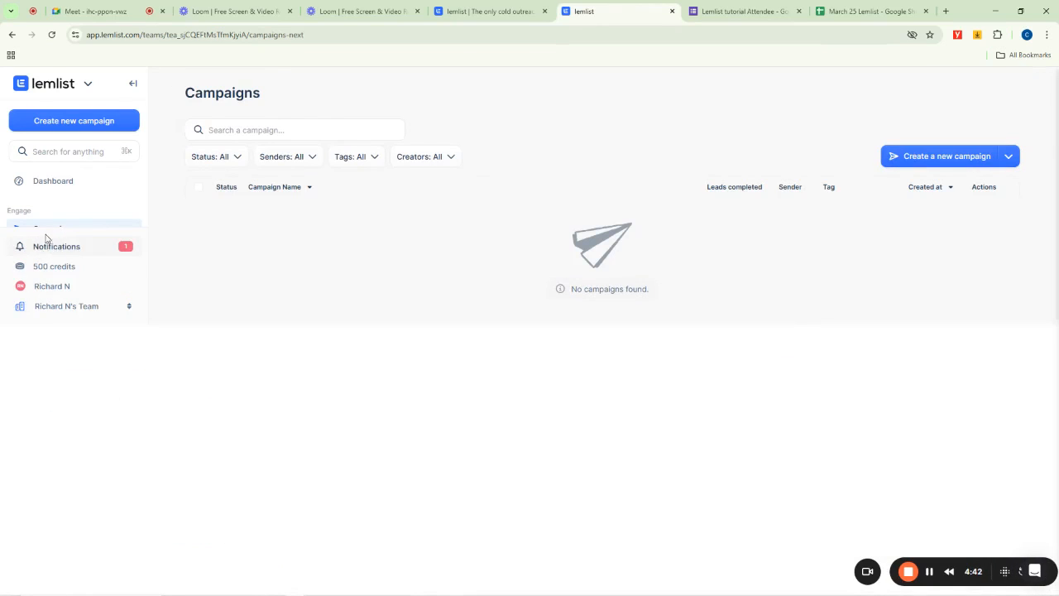
{"action": "scroll", "coordinate": [75, 201], "scroll_direction": "down", "scroll_amount": 3}
{"action": "scroll", "coordinate": [75, 201], "scroll_direction": "up", "scroll_amount": 3}
{"action": "scroll", "coordinate": [74, 200], "scroll_direction": "down", "scroll_amount": 1}
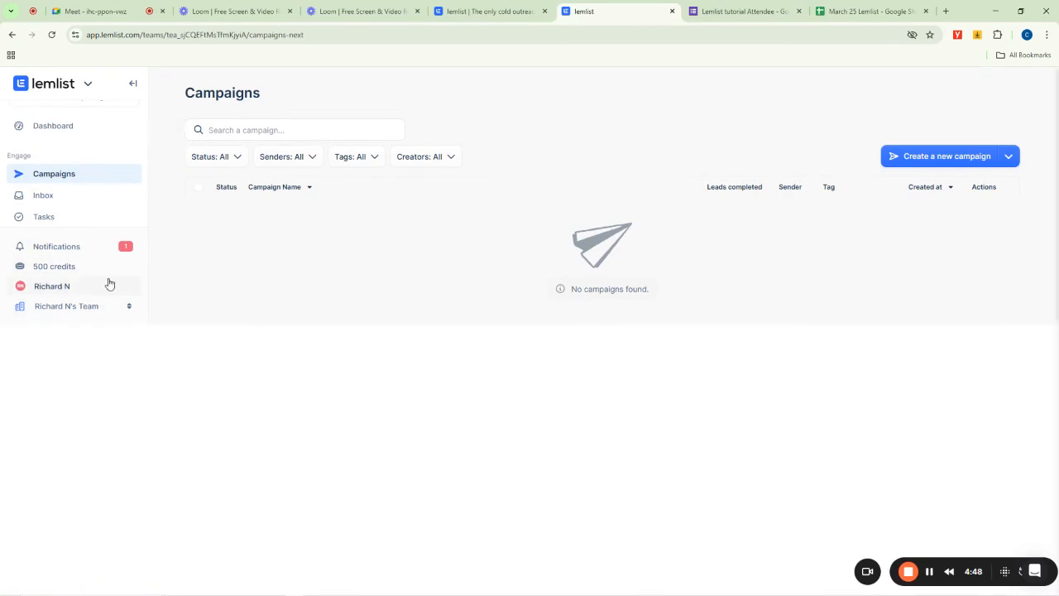
{"action": "left_click", "coordinate": [48, 198]}
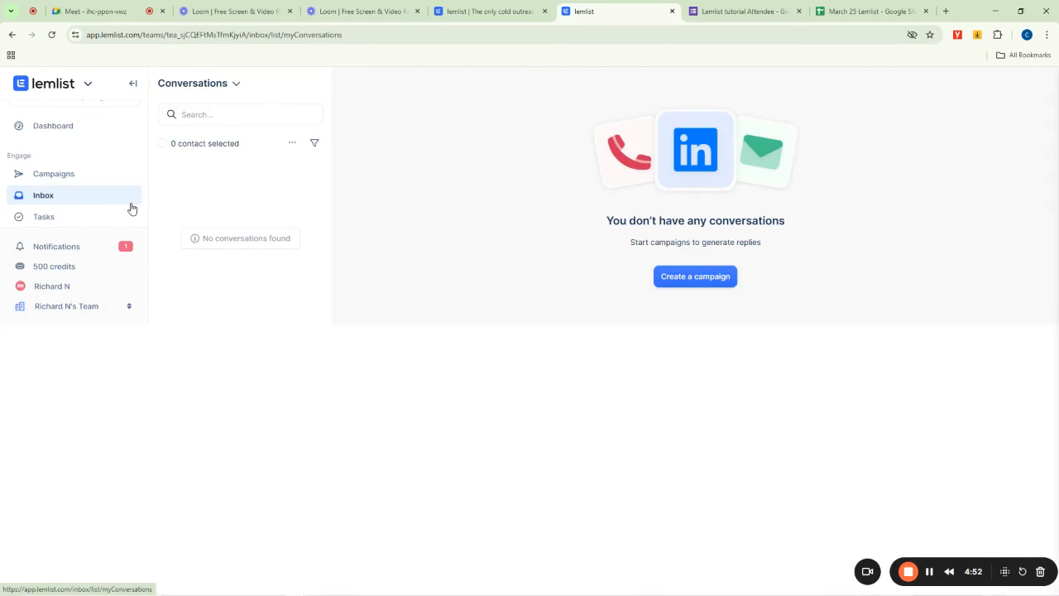
{"action": "scroll", "coordinate": [59, 207], "scroll_direction": "down", "scroll_amount": 3}
{"action": "scroll", "coordinate": [59, 208], "scroll_direction": "down", "scroll_amount": 1}
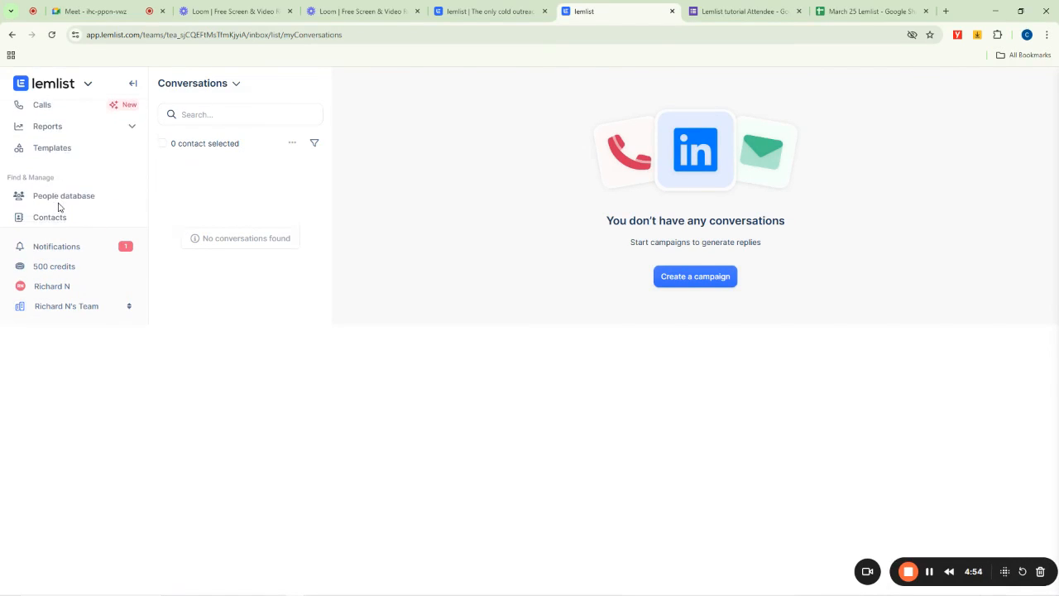
{"action": "scroll", "coordinate": [58, 208], "scroll_direction": "up", "scroll_amount": 5}
{"action": "scroll", "coordinate": [60, 202], "scroll_direction": "down", "scroll_amount": 1}
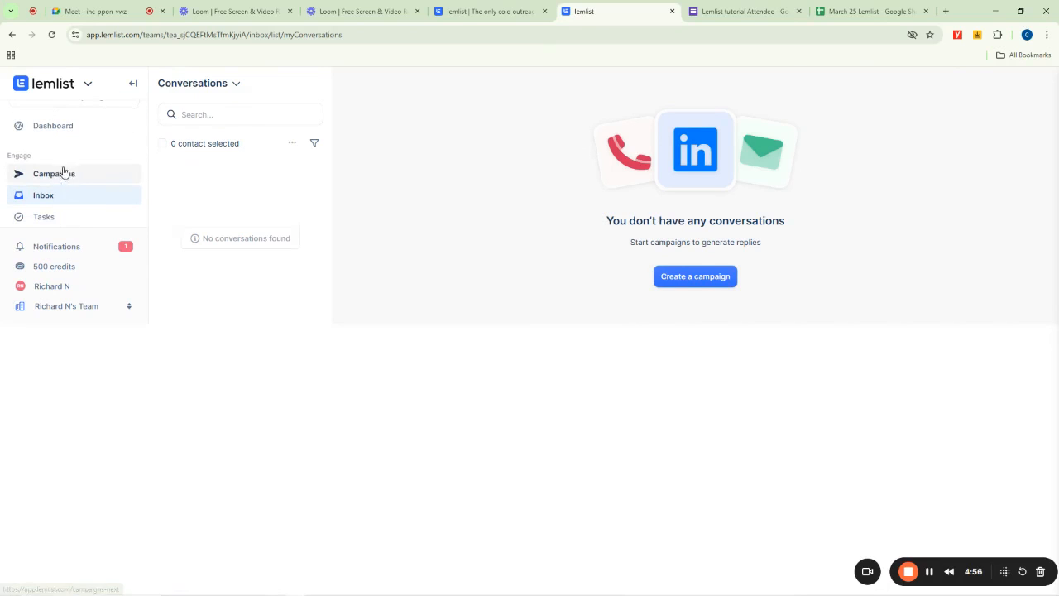
{"action": "left_click", "coordinate": [60, 180]}
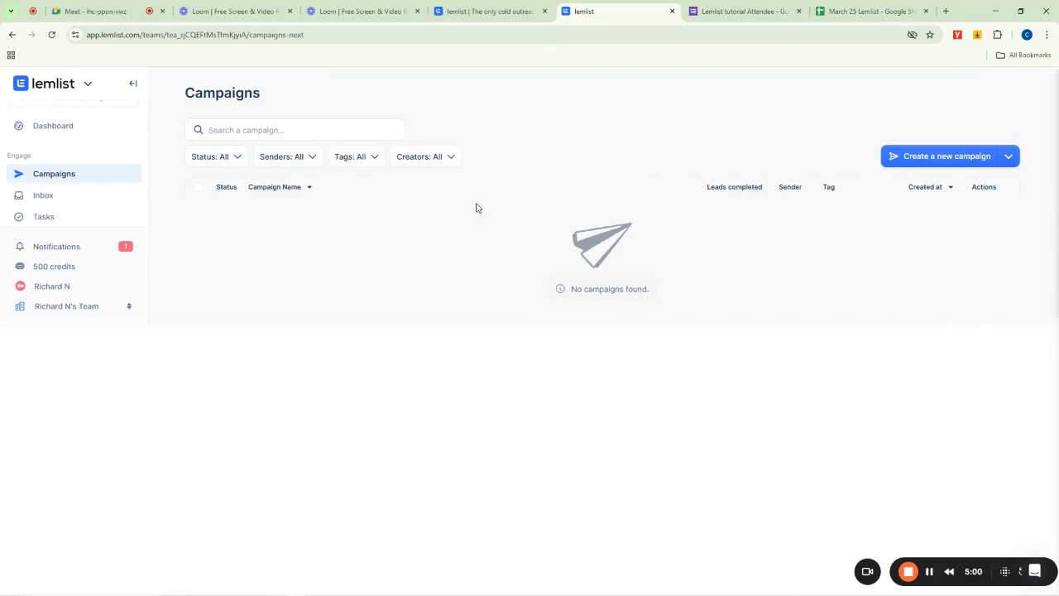
{"action": "scroll", "coordinate": [48, 143], "scroll_direction": "up", "scroll_amount": 1}
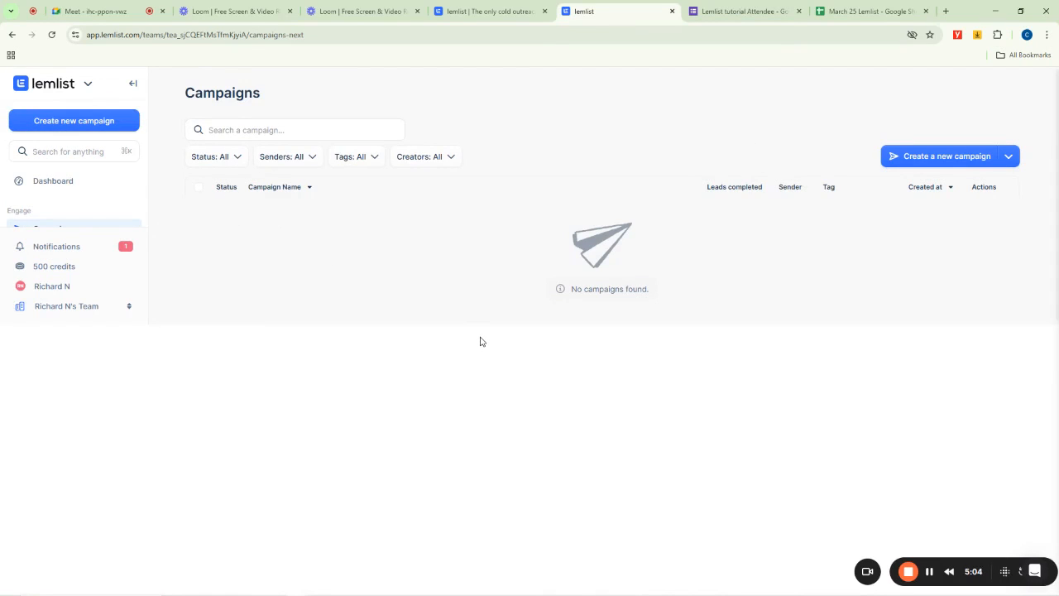
- Close the keyboard shortcuts dialog and scroll through the attendee responses in the March 25 Lemlist spreadsheet
{"action": "left_click", "coordinate": [856, 5]}
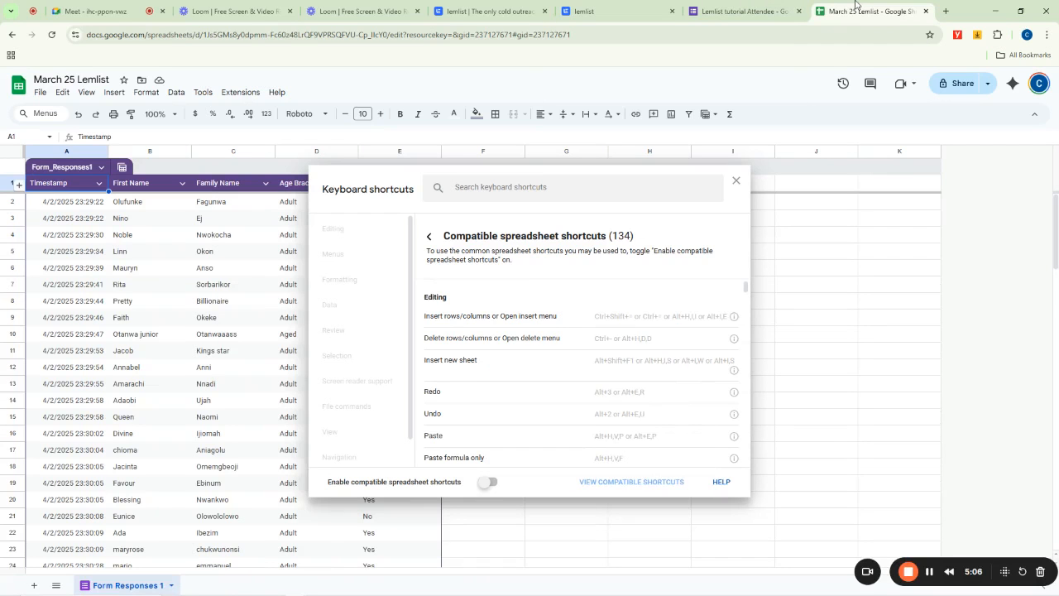
{"action": "left_click", "coordinate": [736, 180]}
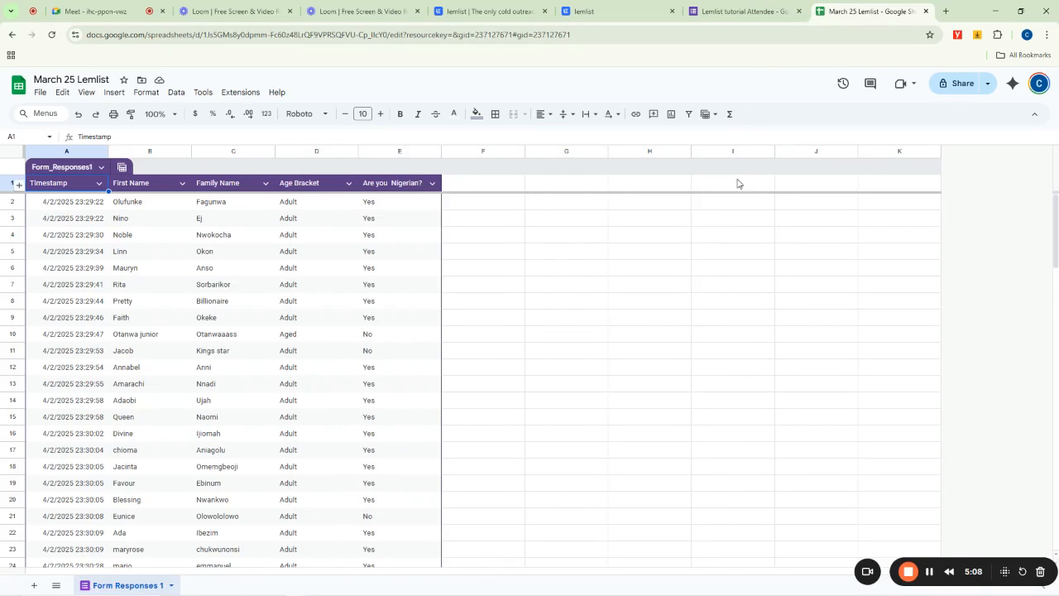
{"action": "scroll", "coordinate": [287, 306], "scroll_direction": "down", "scroll_amount": 5}
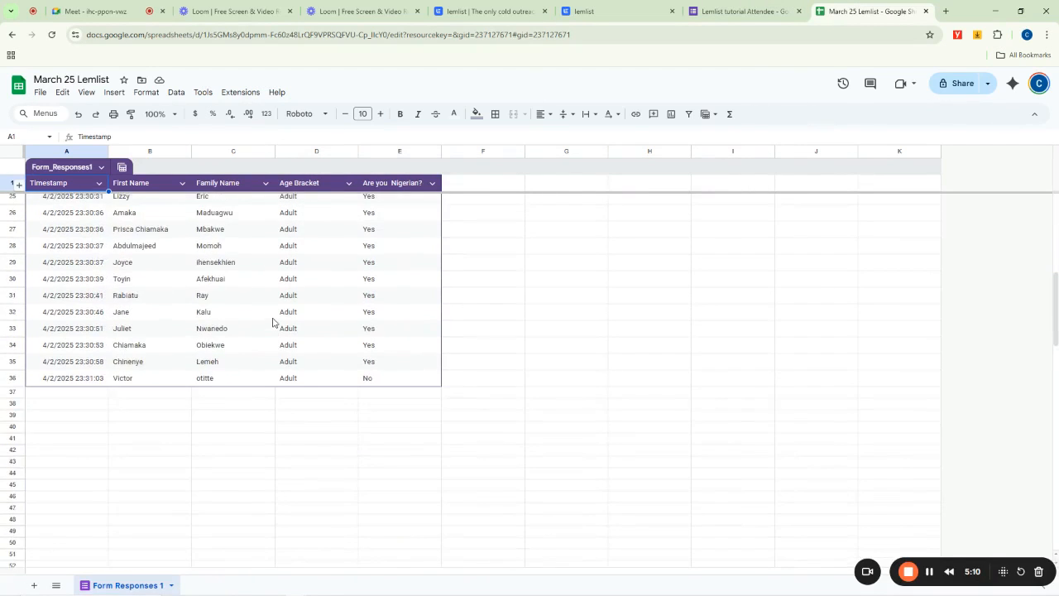
{"action": "scroll", "coordinate": [269, 321], "scroll_direction": "up", "scroll_amount": 5}
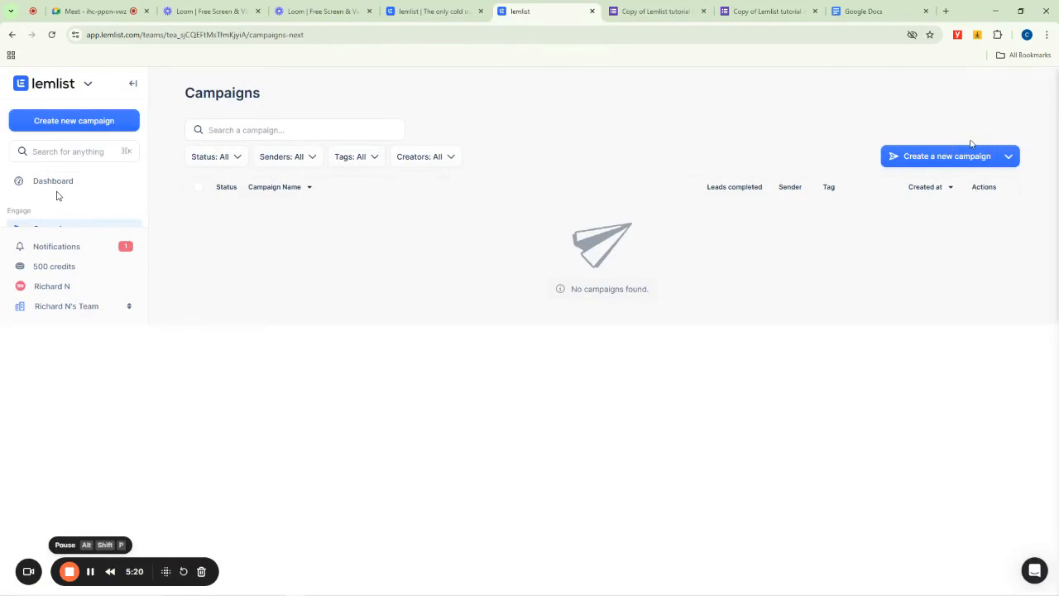
- Open the team switcher on the Campaigns page to view the workspace's teams, and close it
{"action": "scroll", "coordinate": [57, 195], "scroll_direction": "down", "scroll_amount": 5}
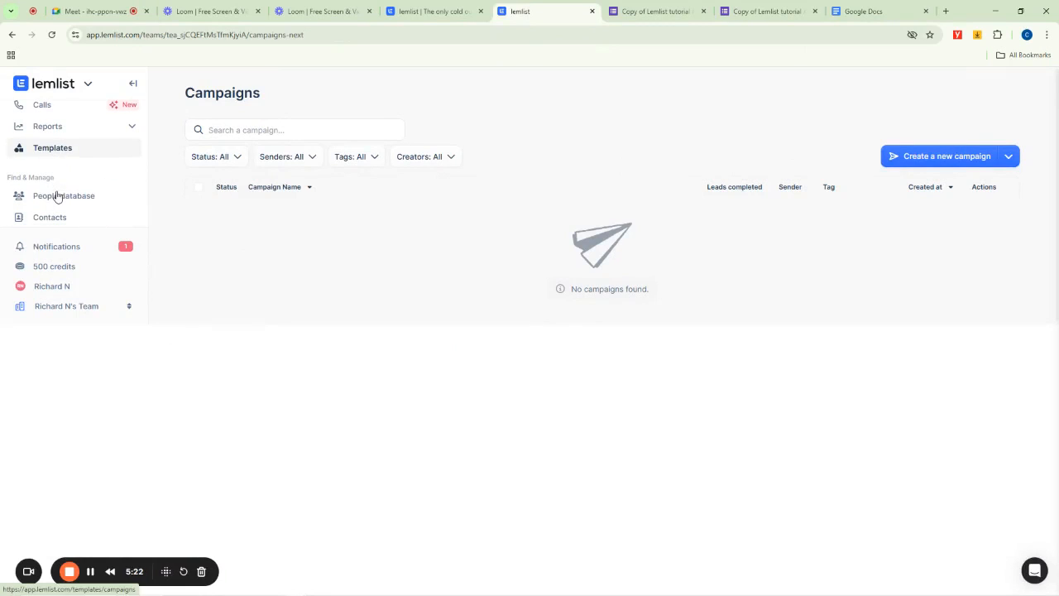
{"action": "scroll", "coordinate": [74, 165], "scroll_direction": "up", "scroll_amount": 3}
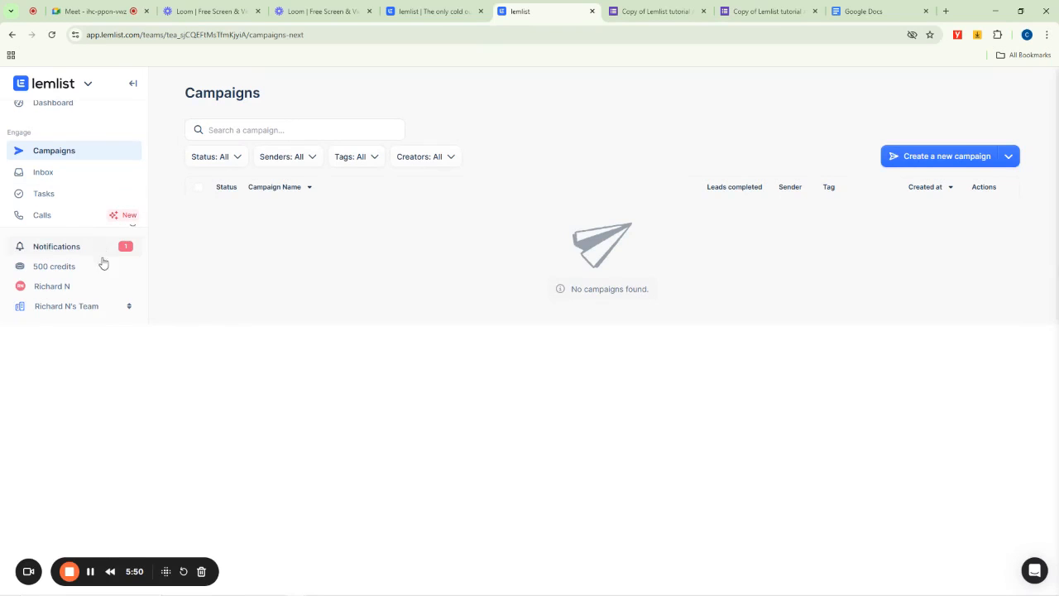
{"action": "left_click", "coordinate": [125, 307]}
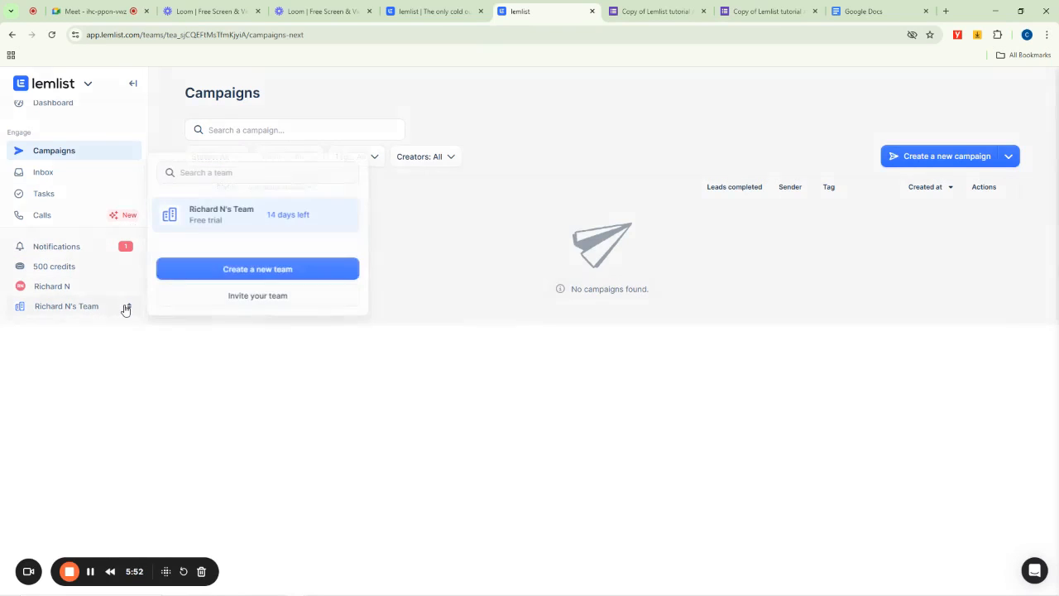
{"action": "left_click", "coordinate": [358, 324]}
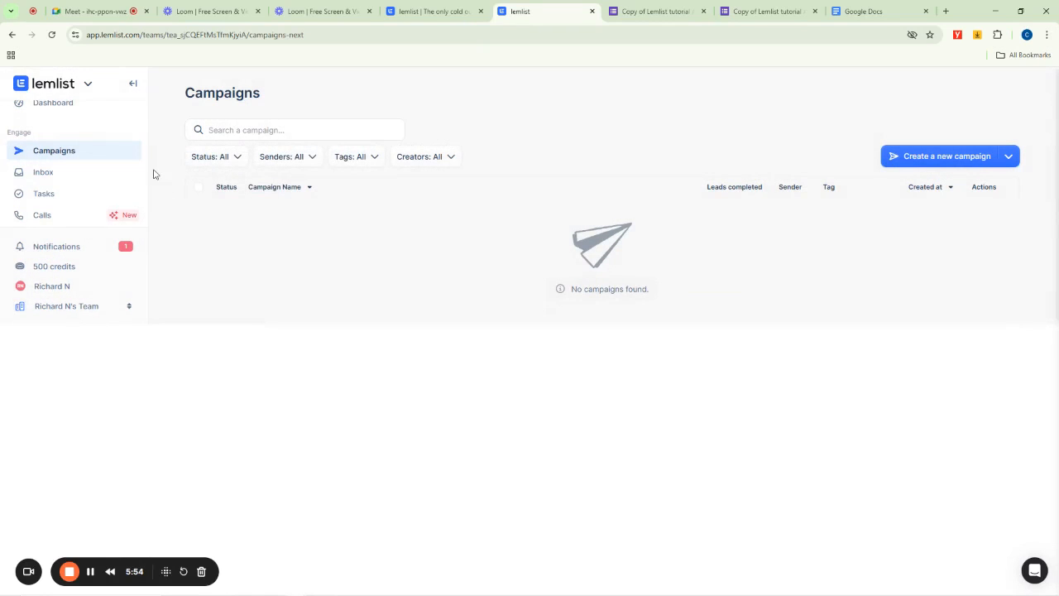
{"action": "scroll", "coordinate": [81, 170], "scroll_direction": "up", "scroll_amount": 2}
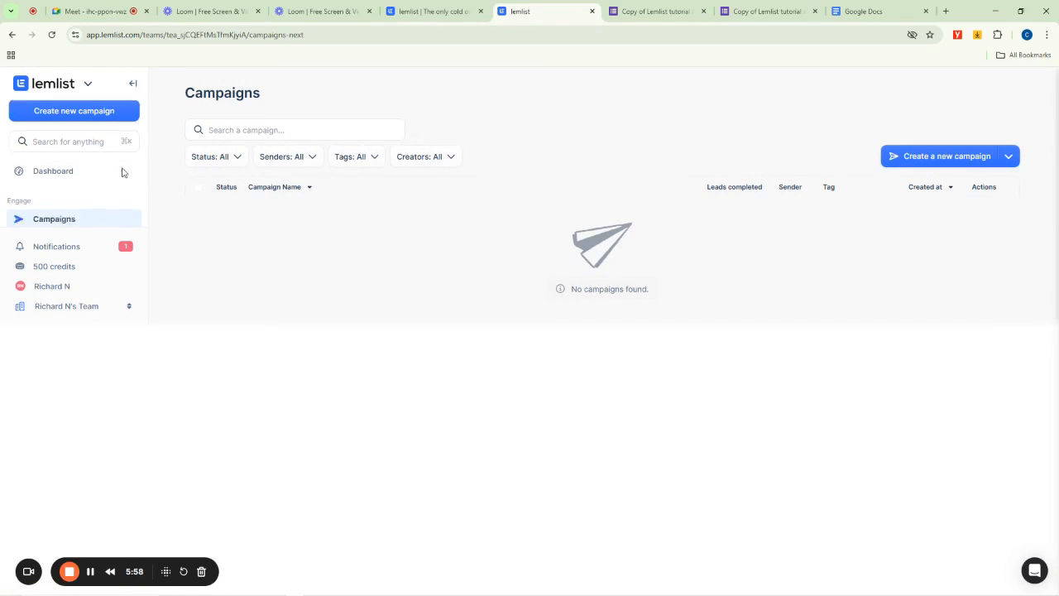
{"action": "scroll", "coordinate": [122, 172], "scroll_direction": "down", "scroll_amount": 4}
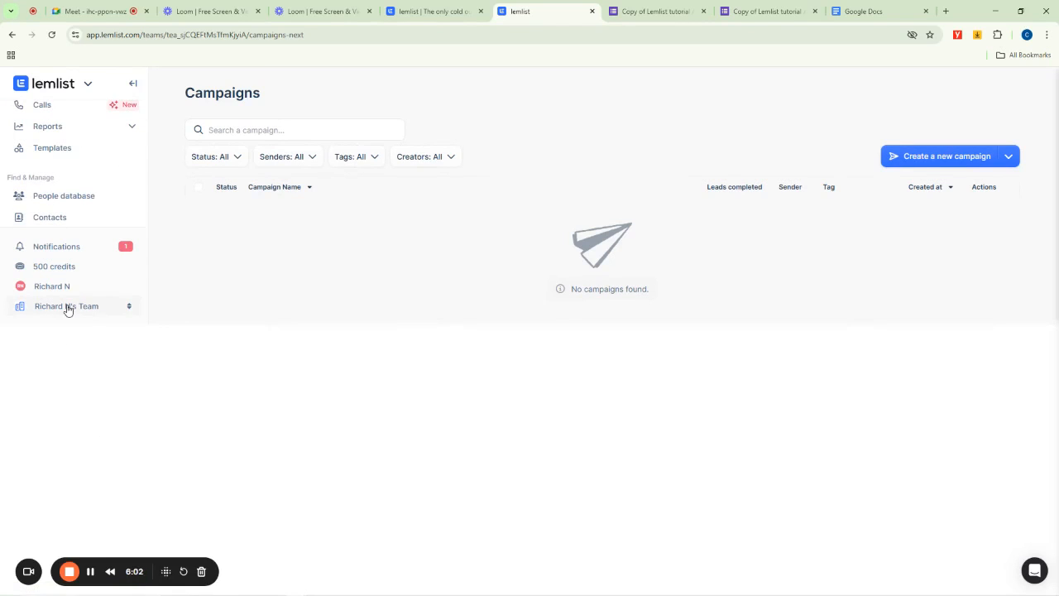
{"action": "left_click_drag", "start_coordinate": [92, 566], "coordinate": [943, 566]}
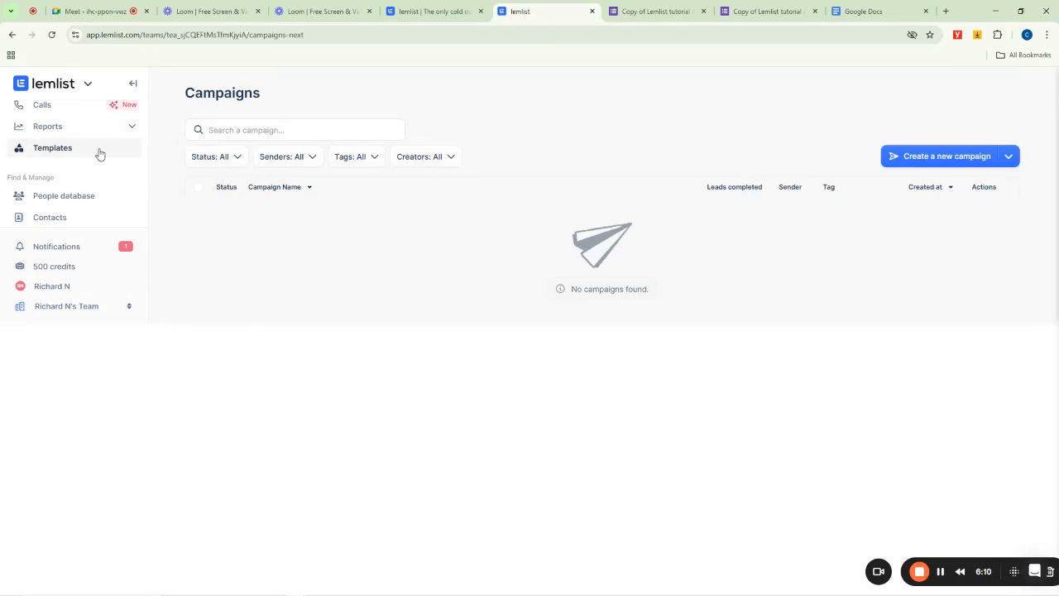
{"action": "scroll", "coordinate": [99, 155], "scroll_direction": "up", "scroll_amount": 3}
{"action": "scroll", "coordinate": [119, 134], "scroll_direction": "down", "scroll_amount": 3}
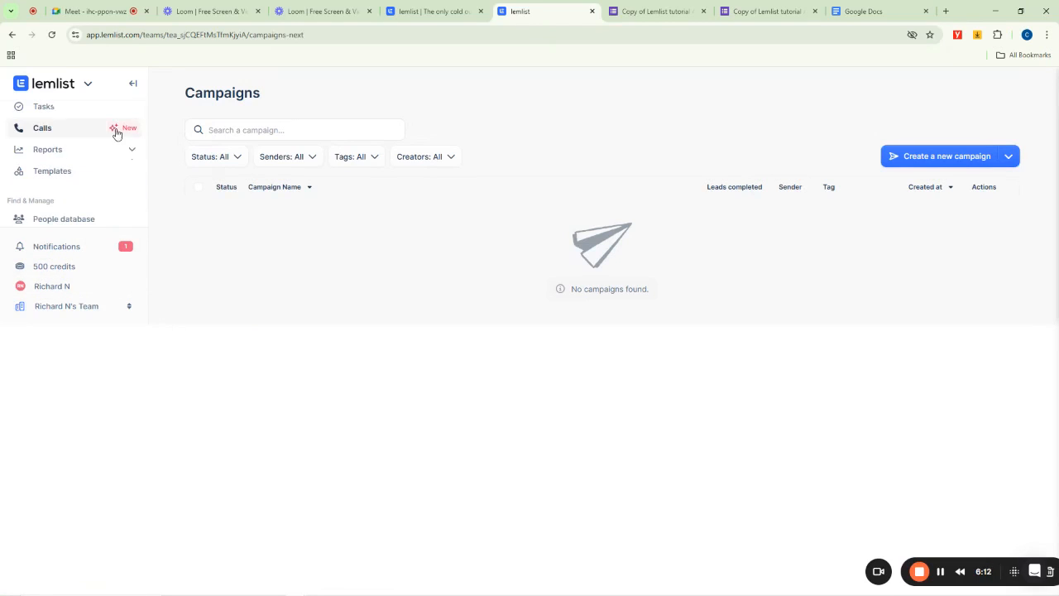
- Expand the Reports section and open Templates to browse the community campaign templates
{"action": "left_click", "coordinate": [133, 151]}
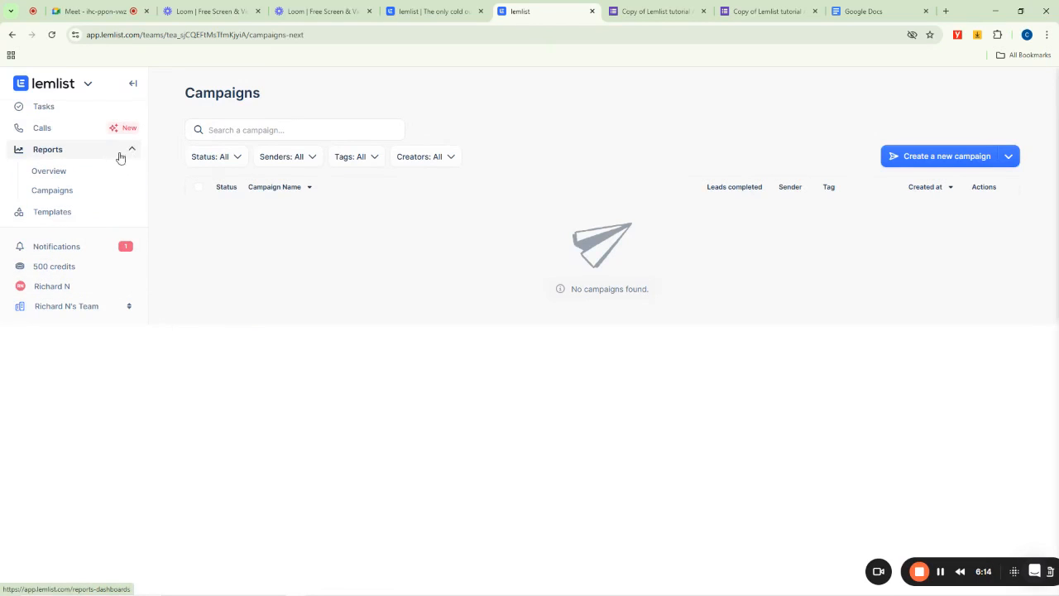
{"action": "scroll", "coordinate": [97, 171], "scroll_direction": "up", "scroll_amount": 3}
{"action": "scroll", "coordinate": [92, 170], "scroll_direction": "down", "scroll_amount": 2}
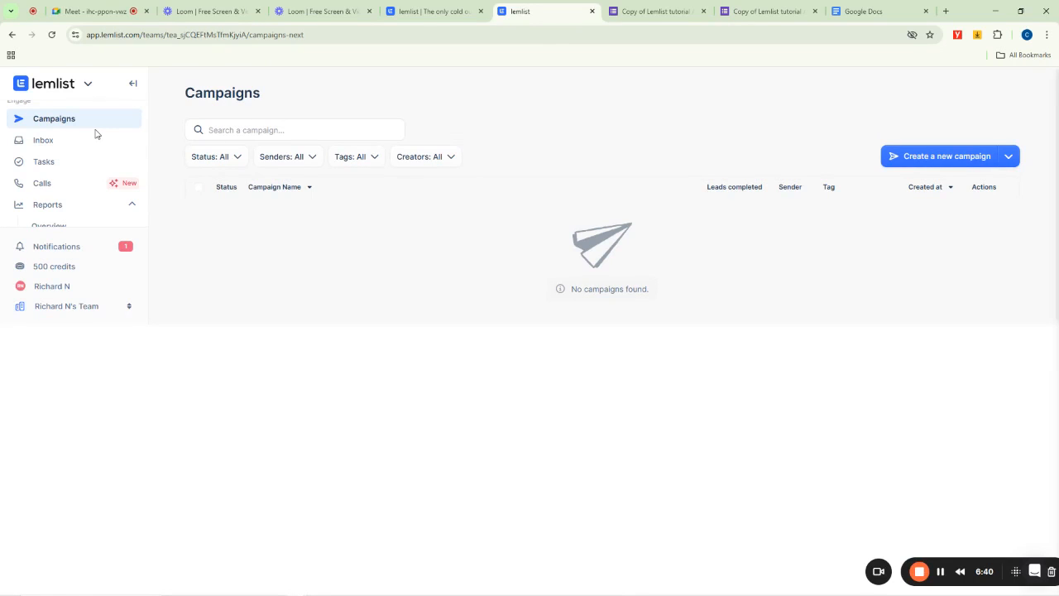
{"action": "scroll", "coordinate": [71, 127], "scroll_direction": "down", "scroll_amount": 3}
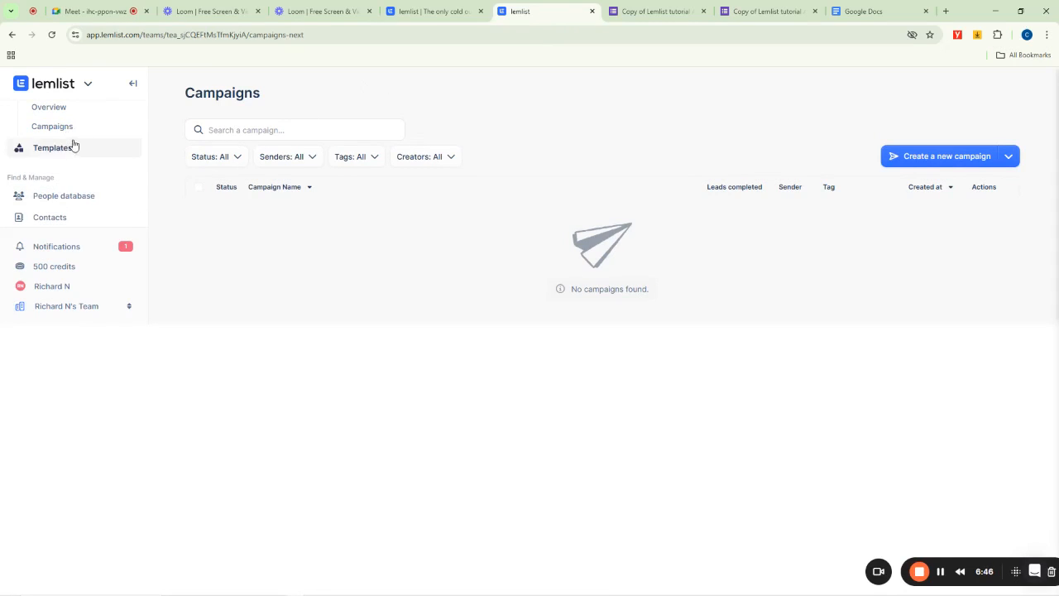
{"action": "scroll", "coordinate": [71, 143], "scroll_direction": "up", "scroll_amount": 3}
{"action": "scroll", "coordinate": [66, 147], "scroll_direction": "down", "scroll_amount": 3}
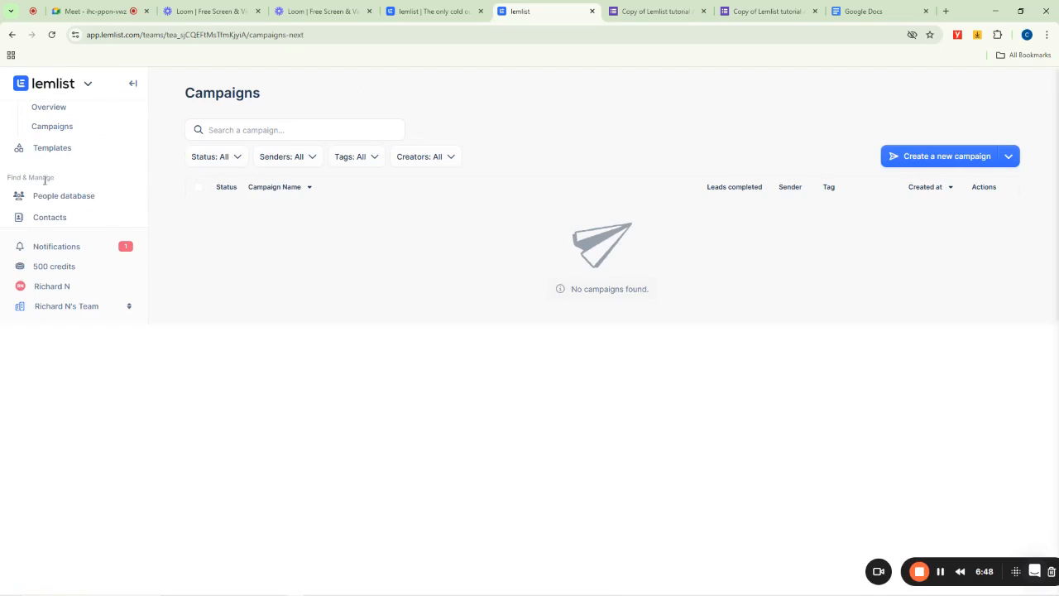
{"action": "left_click", "coordinate": [49, 153]}
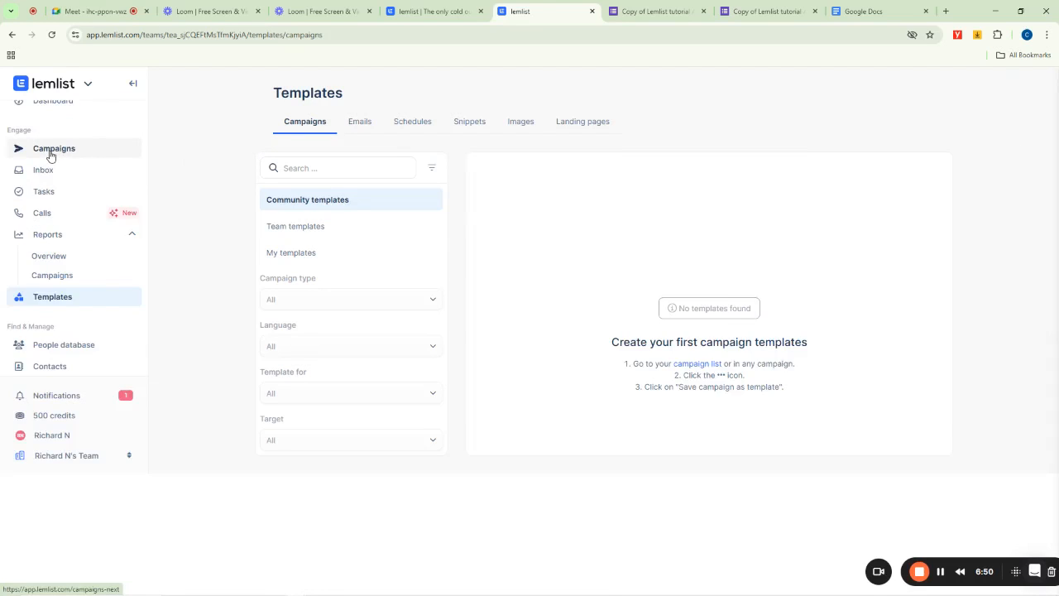
{"action": "mouse_move", "coordinate": [524, 235]}
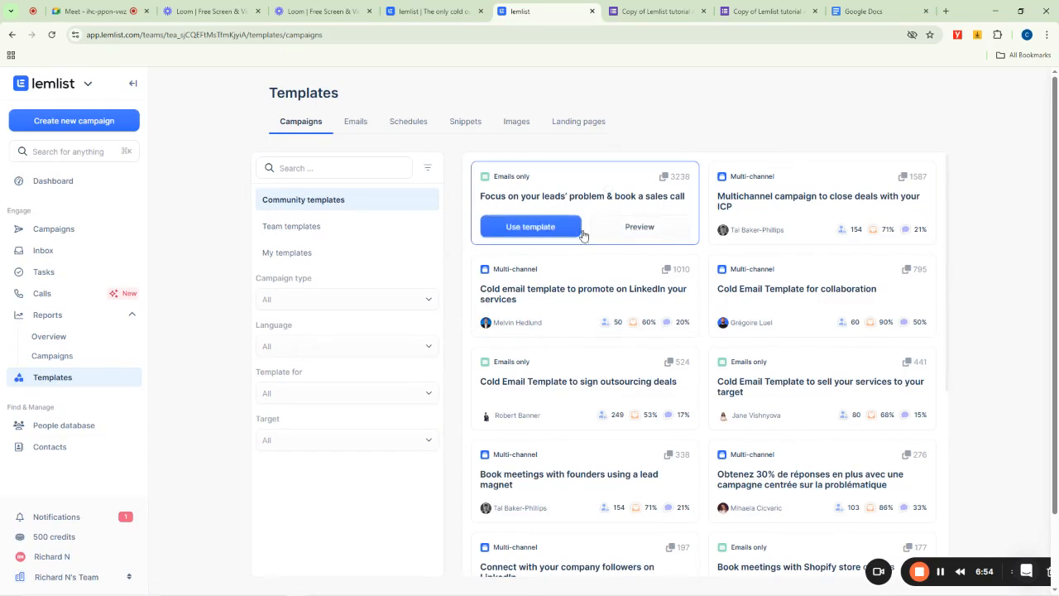
{"action": "mouse_move", "coordinate": [659, 217]}
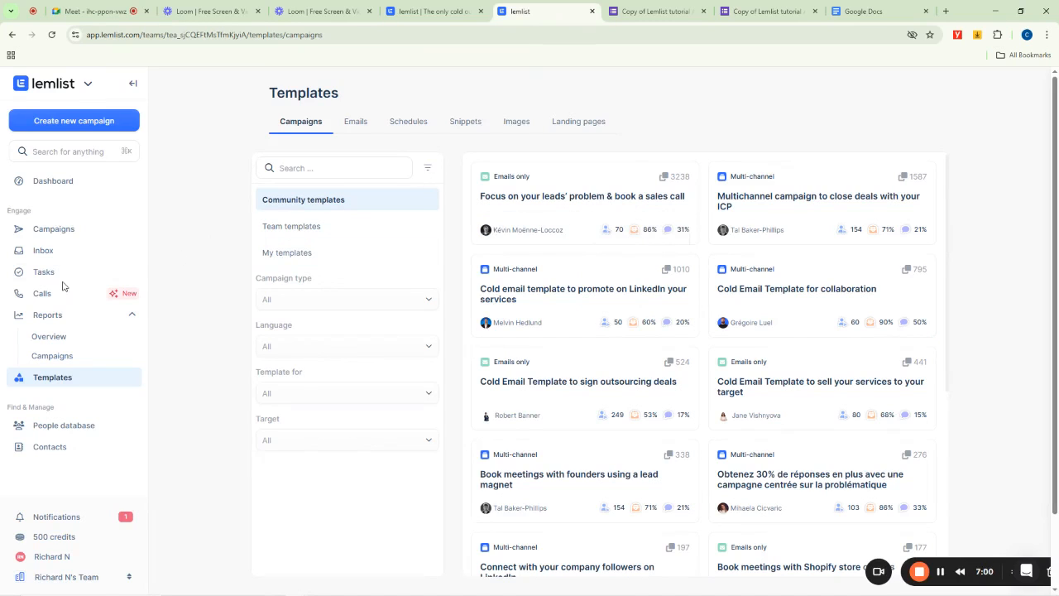
{"action": "scroll", "coordinate": [63, 285], "scroll_direction": "down", "scroll_amount": 1}
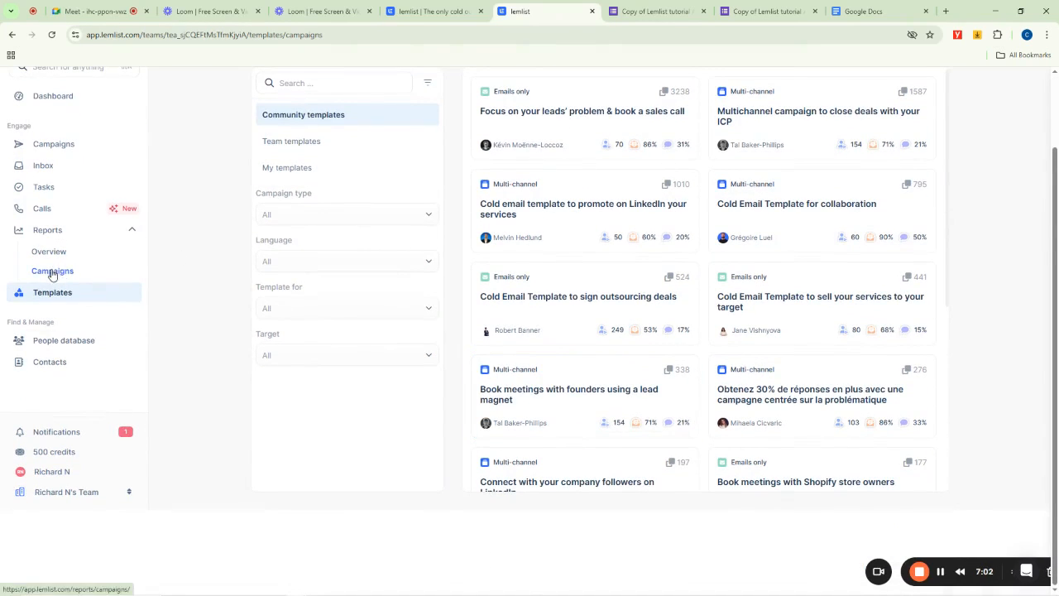
- Open the Campaigns reports page under Reports
{"action": "left_click", "coordinate": [52, 272]}
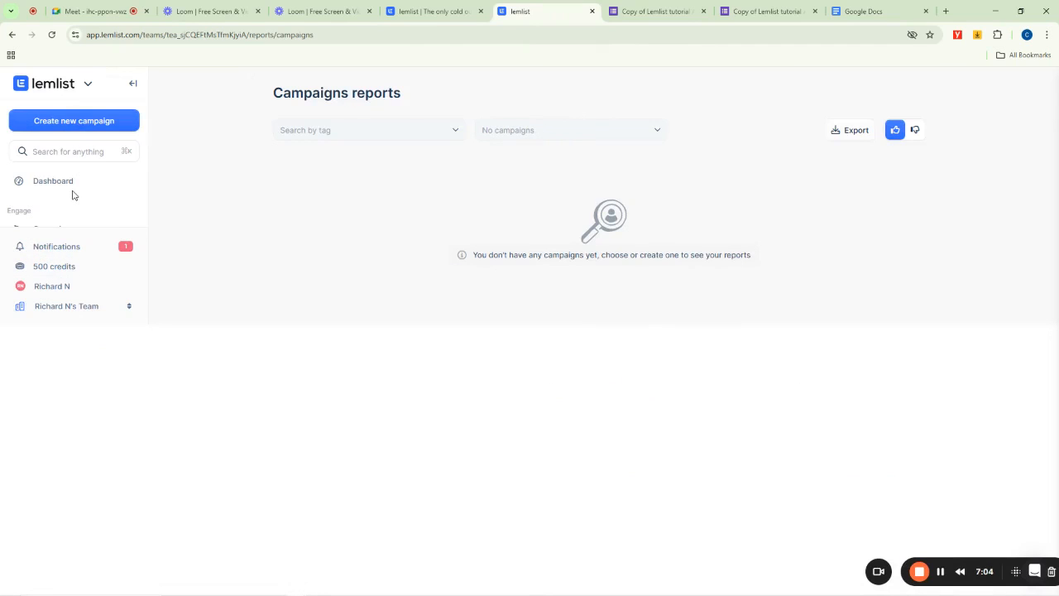
{"action": "scroll", "coordinate": [72, 195], "scroll_direction": "down", "scroll_amount": 3}
{"action": "scroll", "coordinate": [72, 195], "scroll_direction": "up", "scroll_amount": 3}
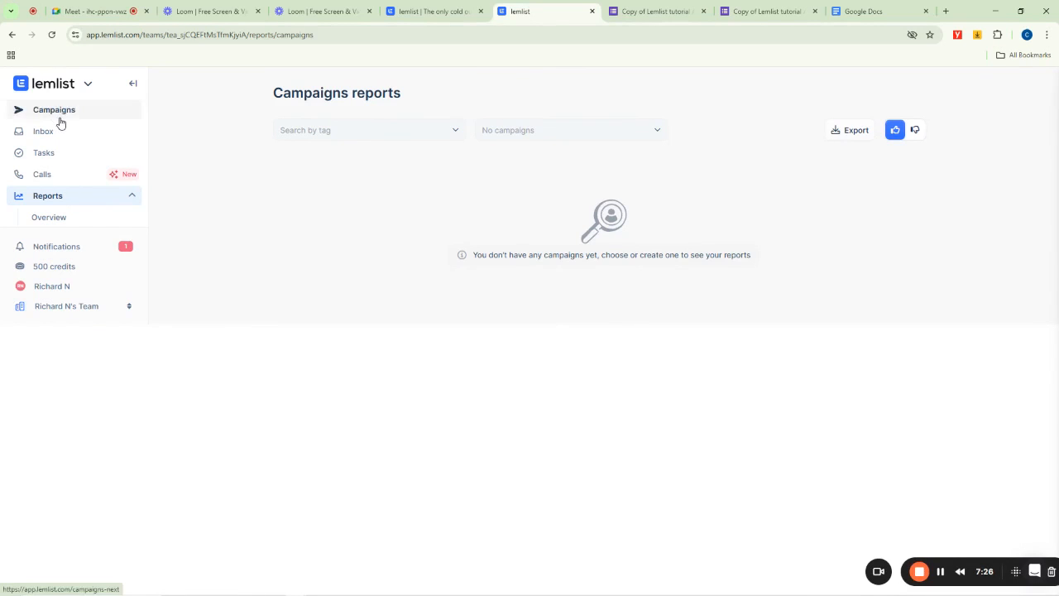
- Open the Reports Overview dashboard and the Tasks page
{"action": "left_click", "coordinate": [50, 217]}
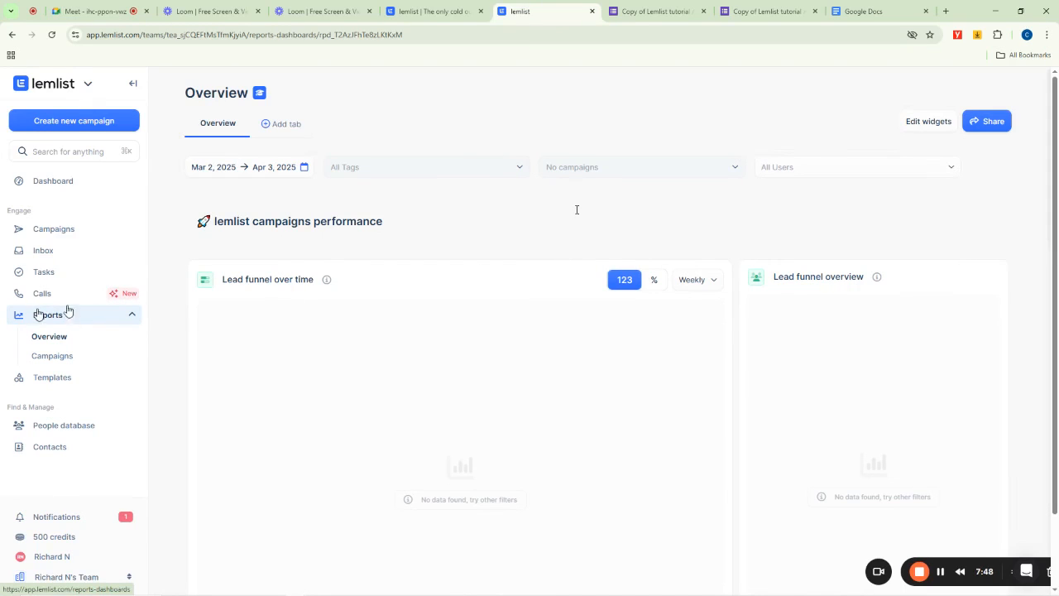
{"action": "left_click", "coordinate": [53, 273]}
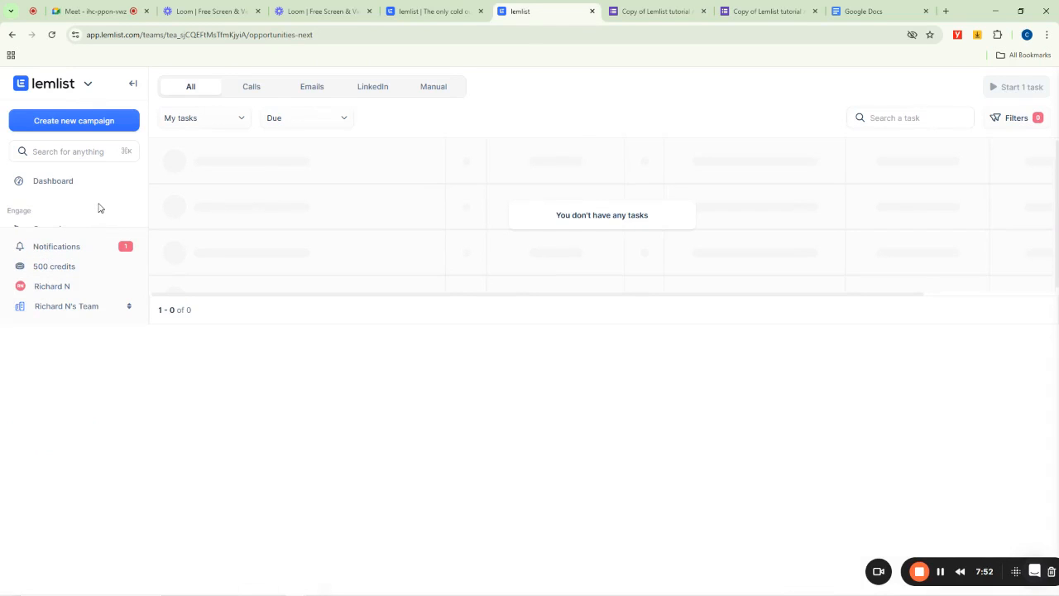
{"action": "scroll", "coordinate": [97, 208], "scroll_direction": "down", "scroll_amount": 3}
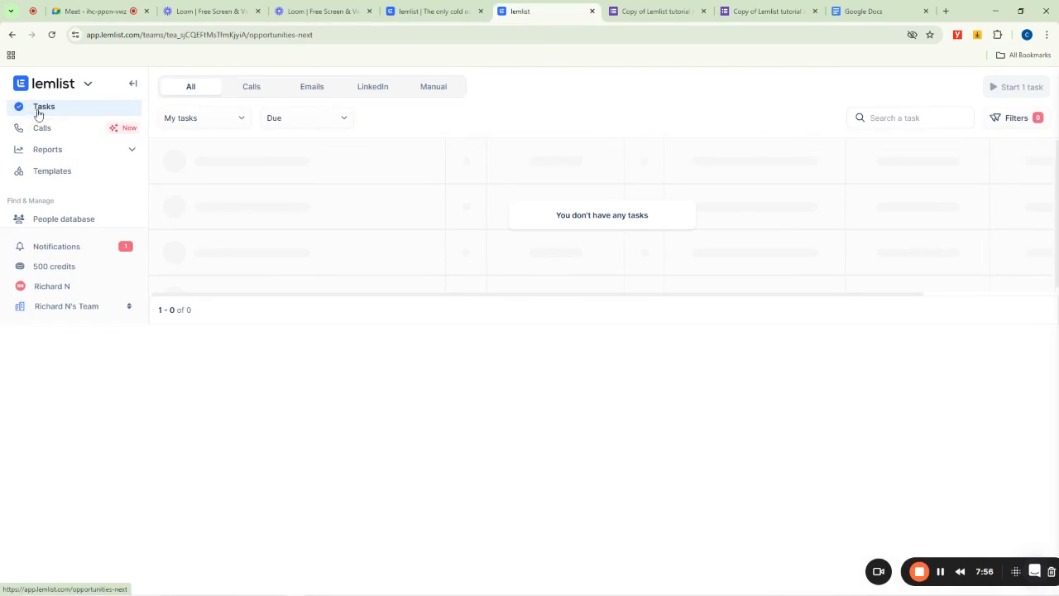
- Open the Calls page and highlight the lemlist VOIP heading
{"action": "left_click", "coordinate": [52, 131]}
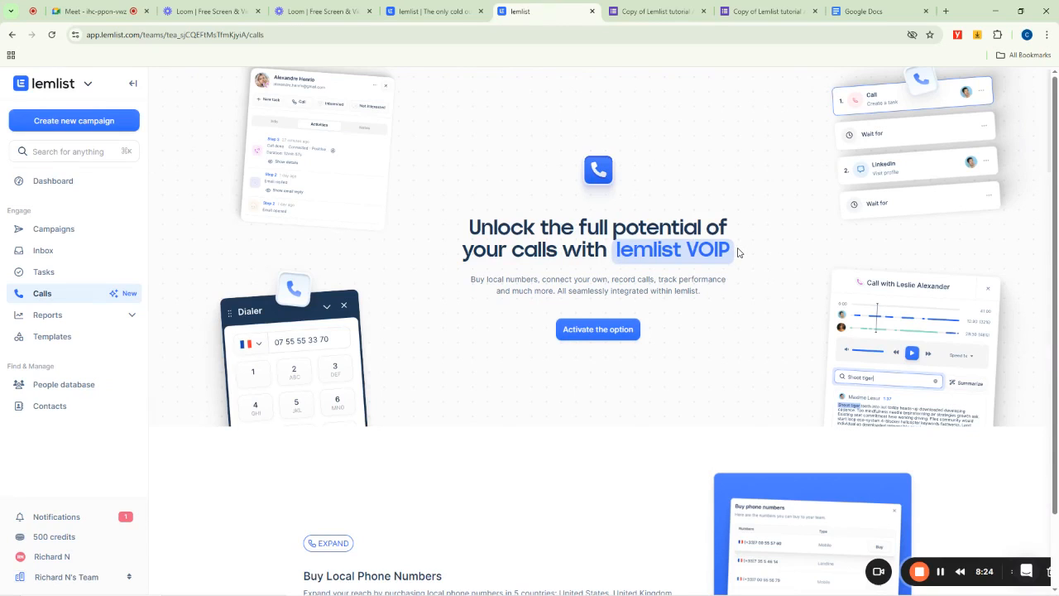
{"action": "left_click_drag", "start_coordinate": [739, 253], "coordinate": [616, 248]}
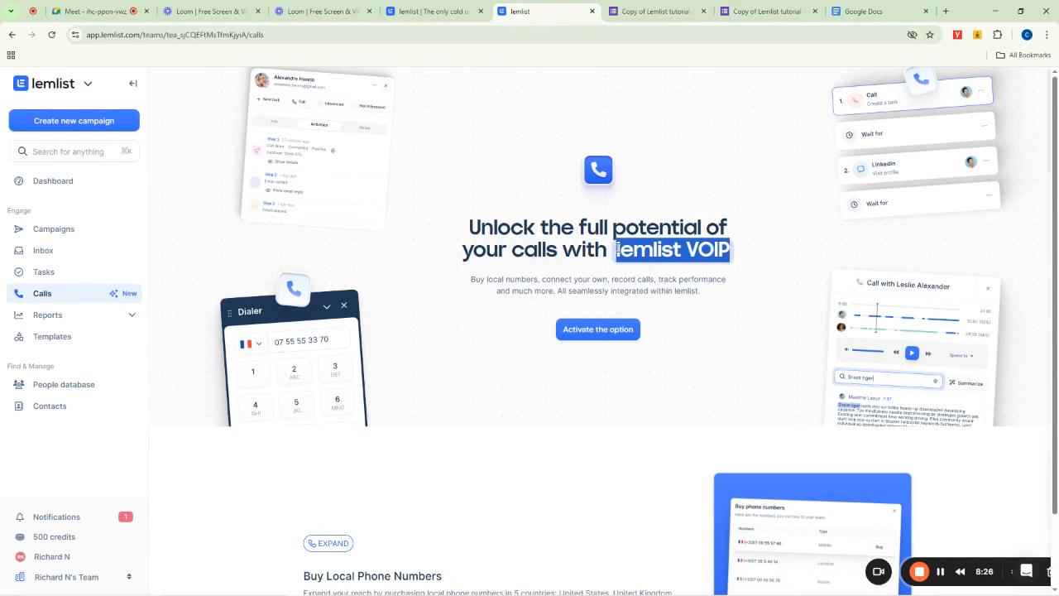
{"action": "scroll", "coordinate": [57, 303], "scroll_direction": "down", "scroll_amount": 2}
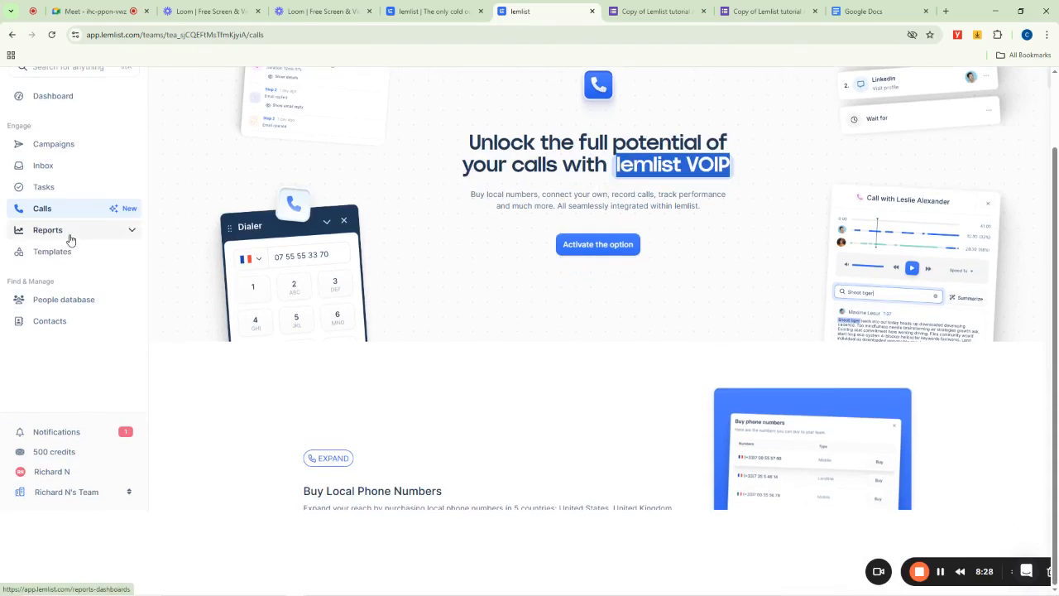
- Open the Inbox conversations page
{"action": "left_click", "coordinate": [50, 169]}
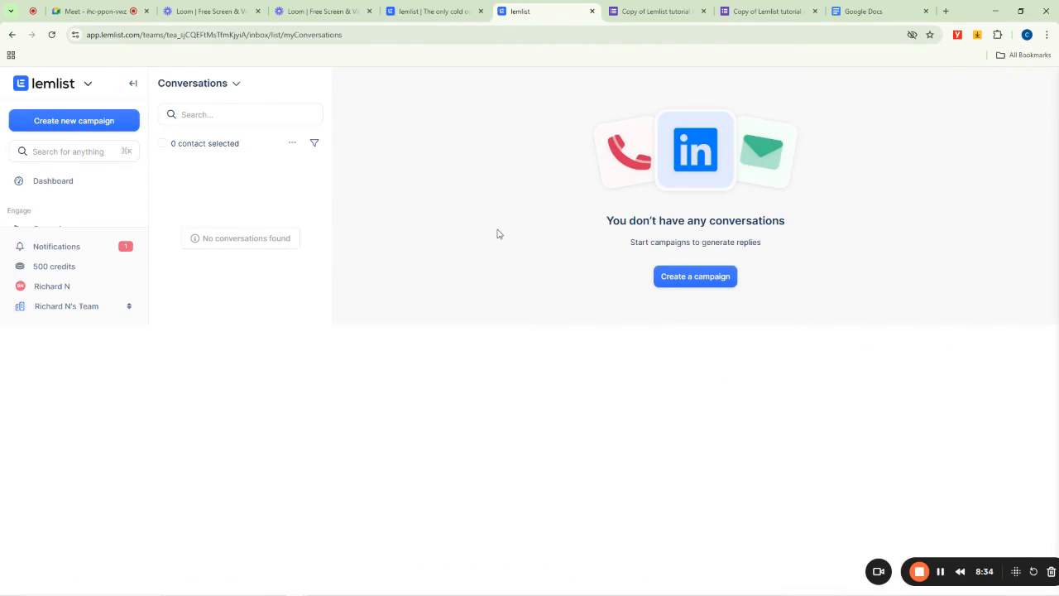
{"action": "scroll", "coordinate": [55, 195], "scroll_direction": "down", "scroll_amount": 3}
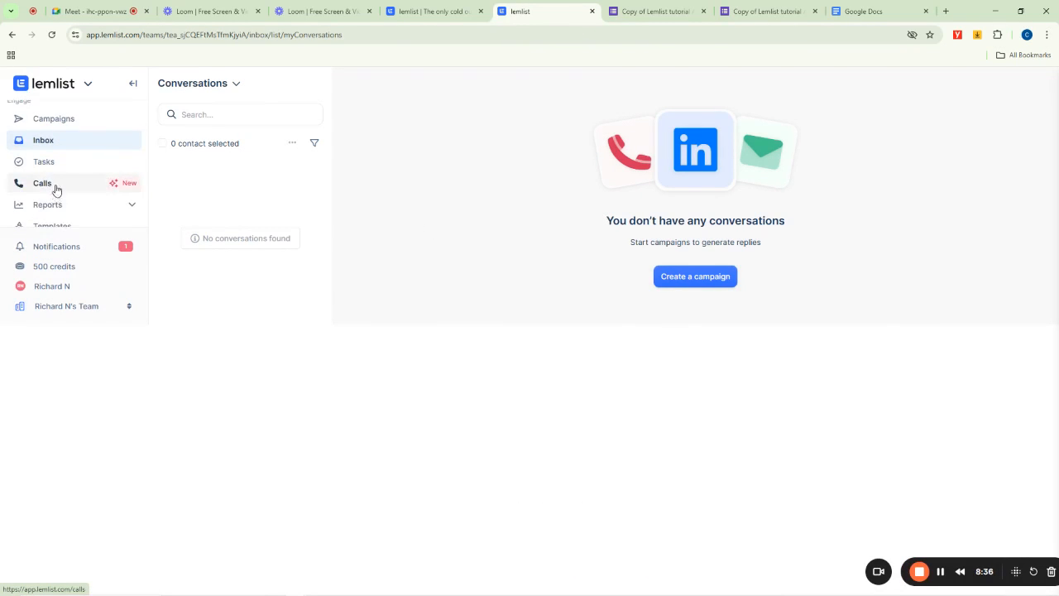
{"action": "scroll", "coordinate": [56, 189], "scroll_direction": "up", "scroll_amount": 3}
{"action": "scroll", "coordinate": [58, 195], "scroll_direction": "down", "scroll_amount": 5}
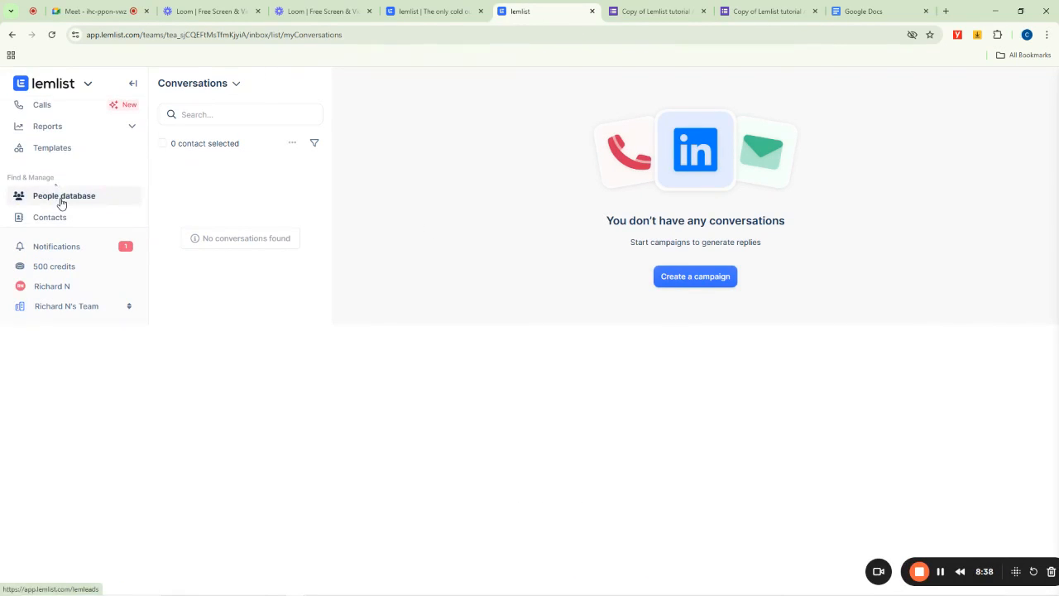
- Open the People database and scroll through its filter categories
{"action": "left_click", "coordinate": [60, 198]}
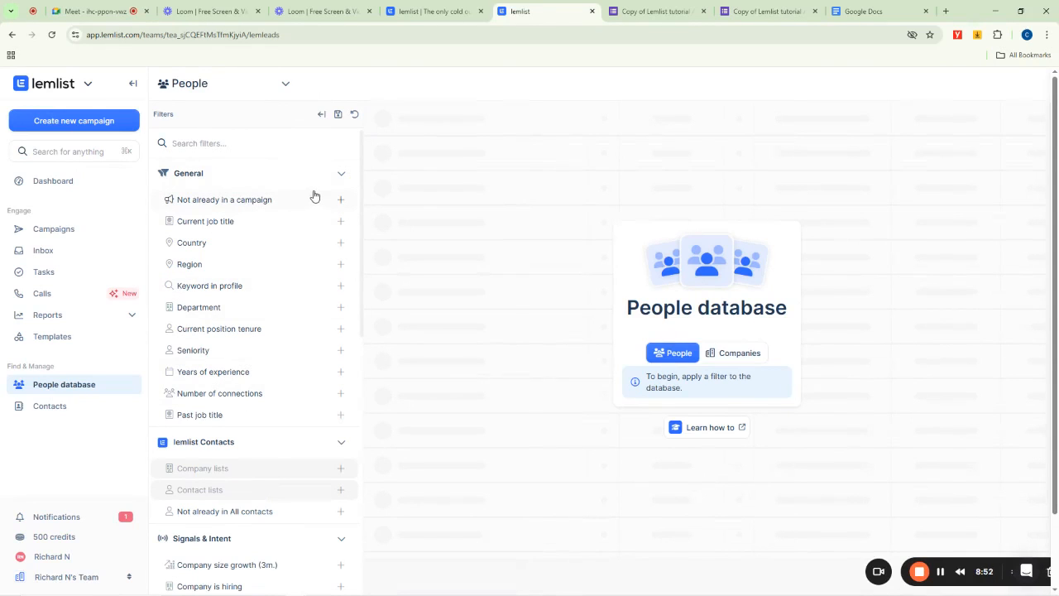
{"action": "scroll", "coordinate": [317, 193], "scroll_direction": "down", "scroll_amount": 10}
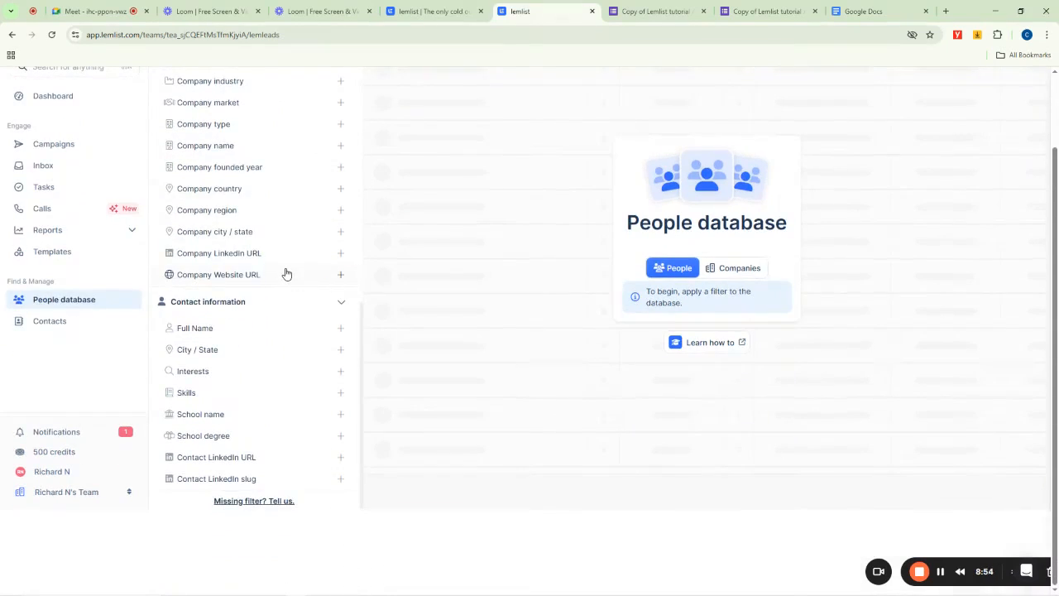
{"action": "scroll", "coordinate": [286, 274], "scroll_direction": "up", "scroll_amount": 10}
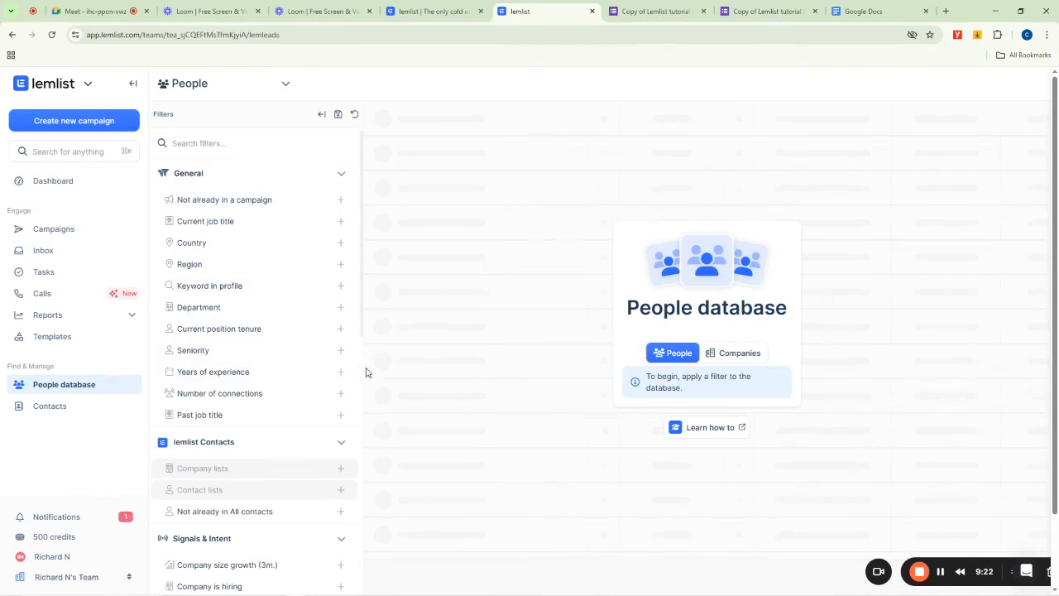
{"action": "scroll", "coordinate": [241, 412], "scroll_direction": "down", "scroll_amount": 5}
{"action": "scroll", "coordinate": [236, 432], "scroll_direction": "down", "scroll_amount": 3}
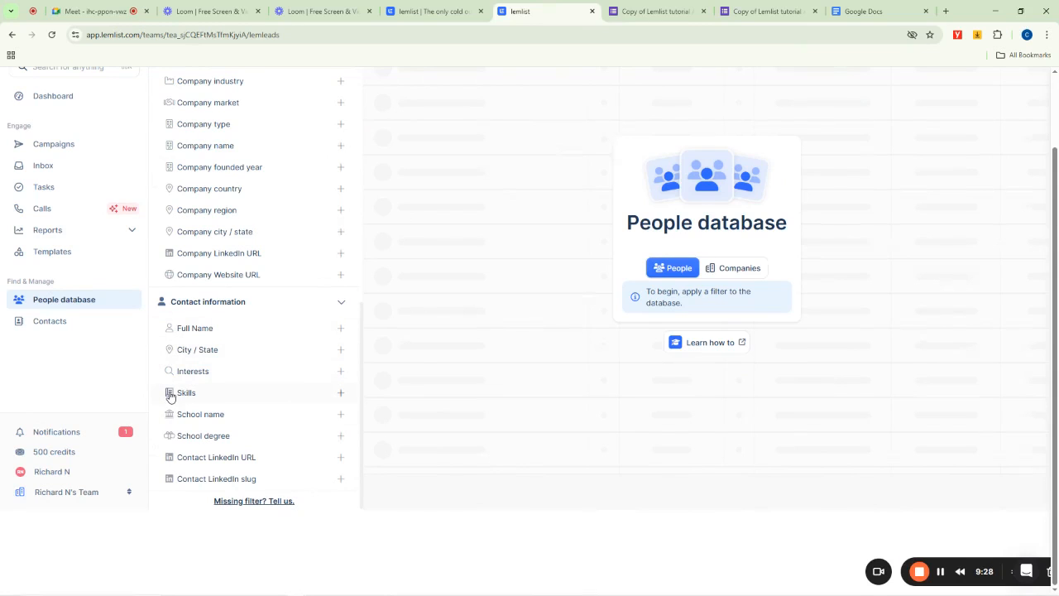
{"action": "scroll", "coordinate": [253, 377], "scroll_direction": "up", "scroll_amount": 5}
{"action": "scroll", "coordinate": [255, 392], "scroll_direction": "down", "scroll_amount": 5}
{"action": "scroll", "coordinate": [252, 319], "scroll_direction": "up", "scroll_amount": 8}
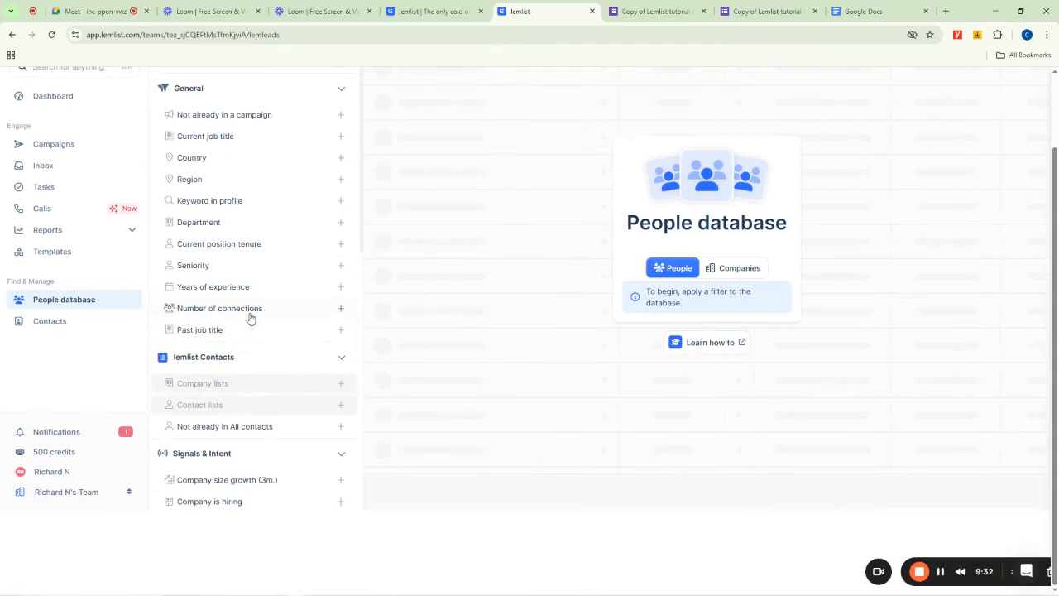
{"action": "scroll", "coordinate": [224, 140], "scroll_direction": "up", "scroll_amount": 1}
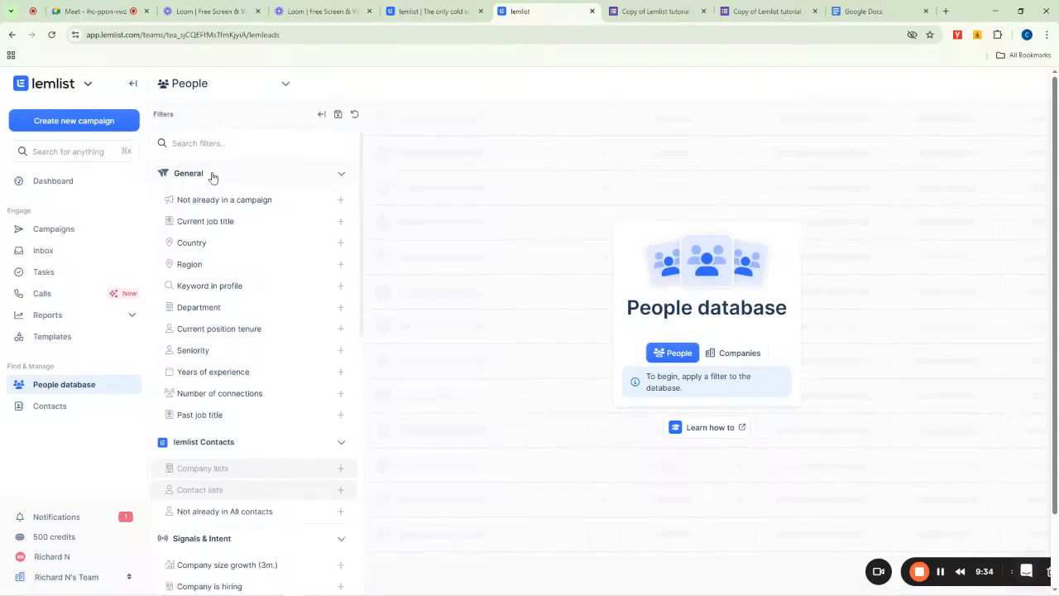
{"action": "scroll", "coordinate": [249, 281], "scroll_direction": "down", "scroll_amount": 2}
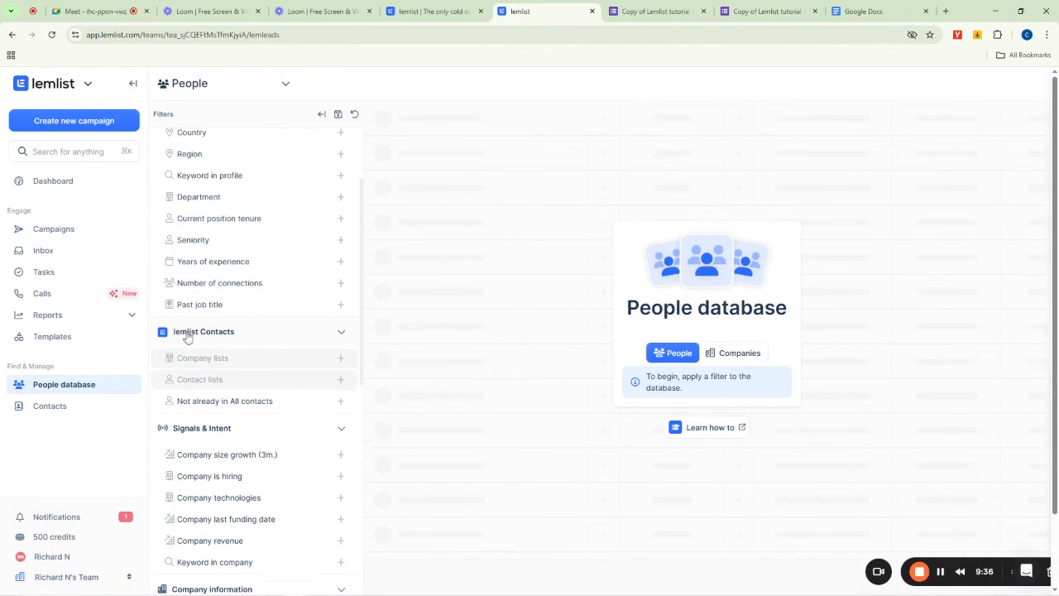
{"action": "scroll", "coordinate": [331, 313], "scroll_direction": "down", "scroll_amount": 2}
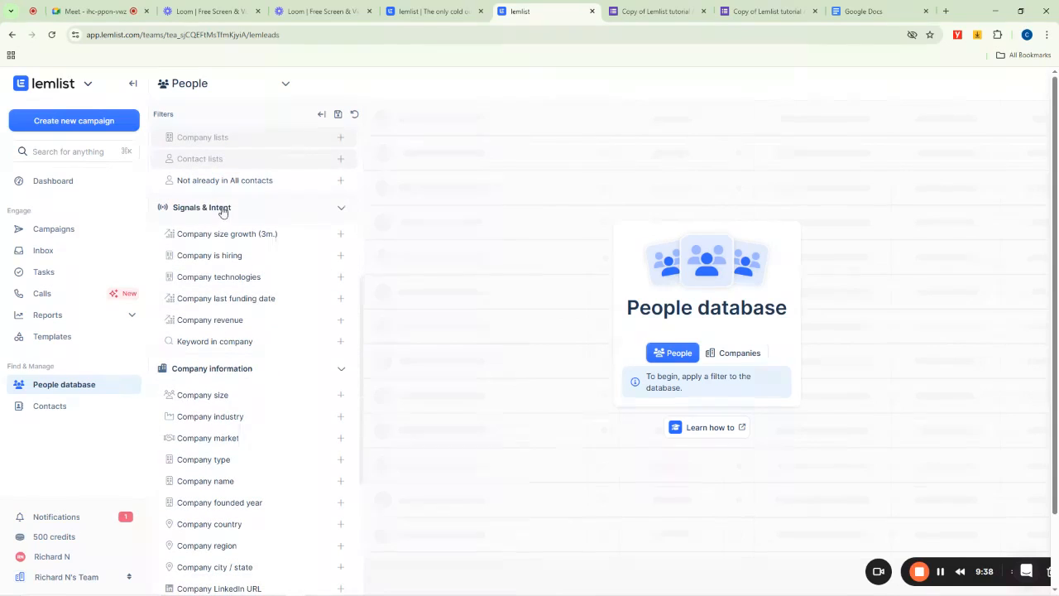
{"action": "scroll", "coordinate": [306, 215], "scroll_direction": "down", "scroll_amount": 1}
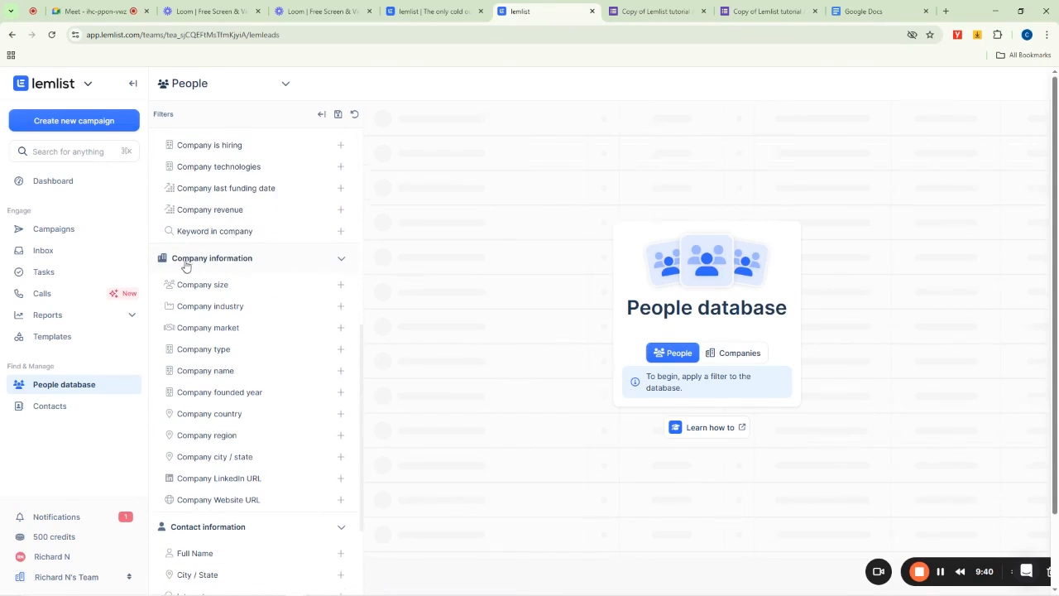
{"action": "scroll", "coordinate": [314, 261], "scroll_direction": "down", "scroll_amount": 1}
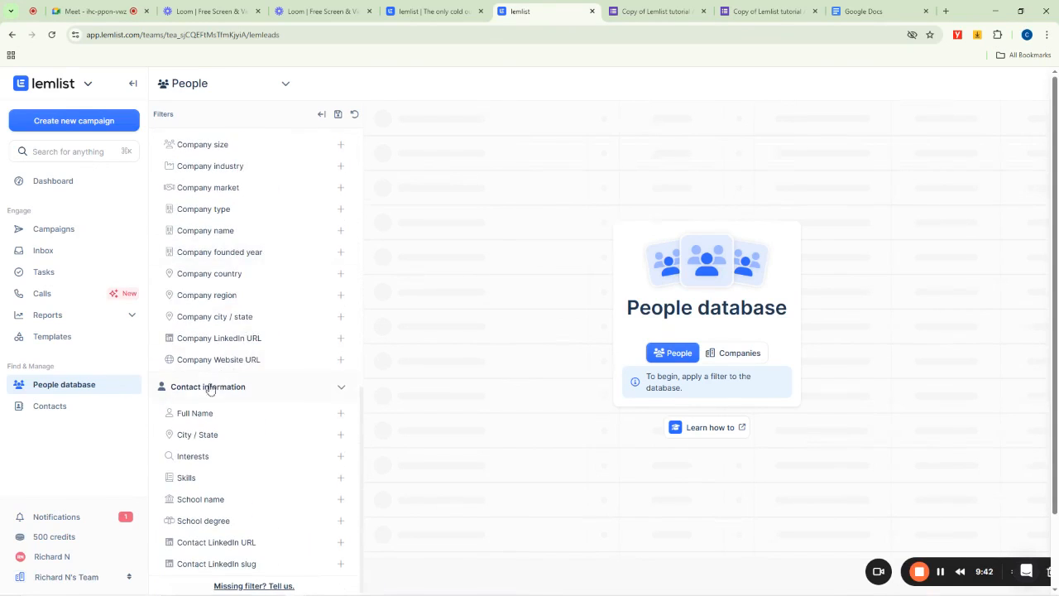
{"action": "scroll", "coordinate": [261, 393], "scroll_direction": "down", "scroll_amount": 1}
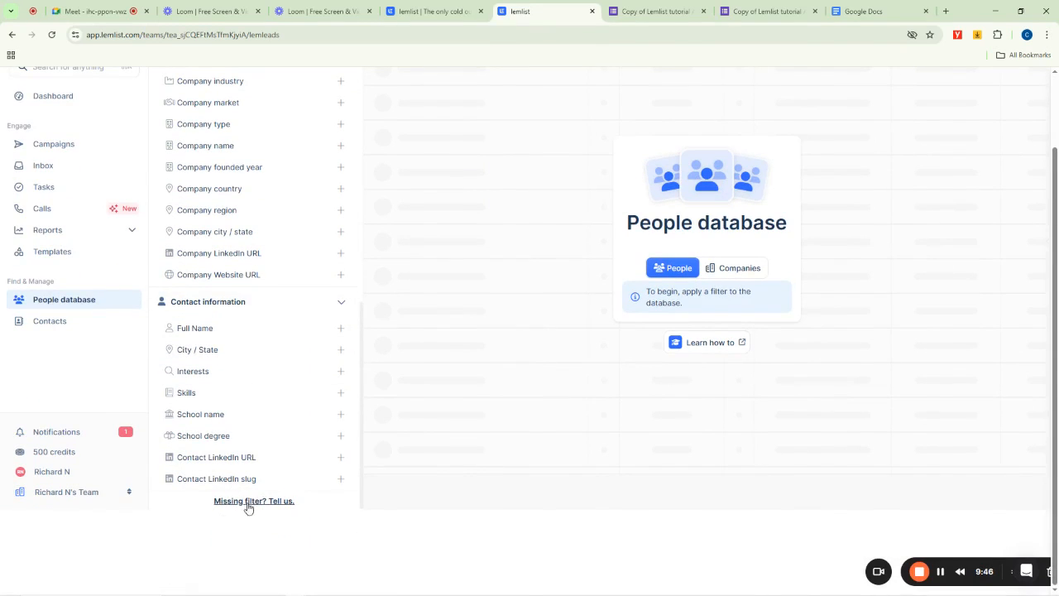
- Follow the 'Missing filter? Tell us.' link below the filters and close the Outlook window it opens
{"action": "left_click", "coordinate": [249, 504]}
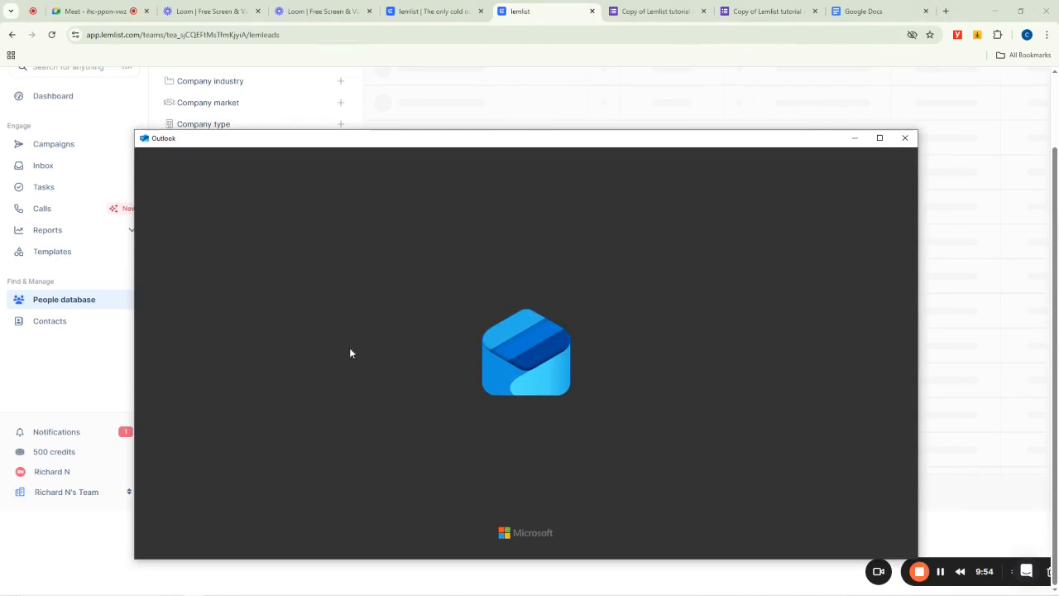
{"action": "left_click", "coordinate": [905, 137]}
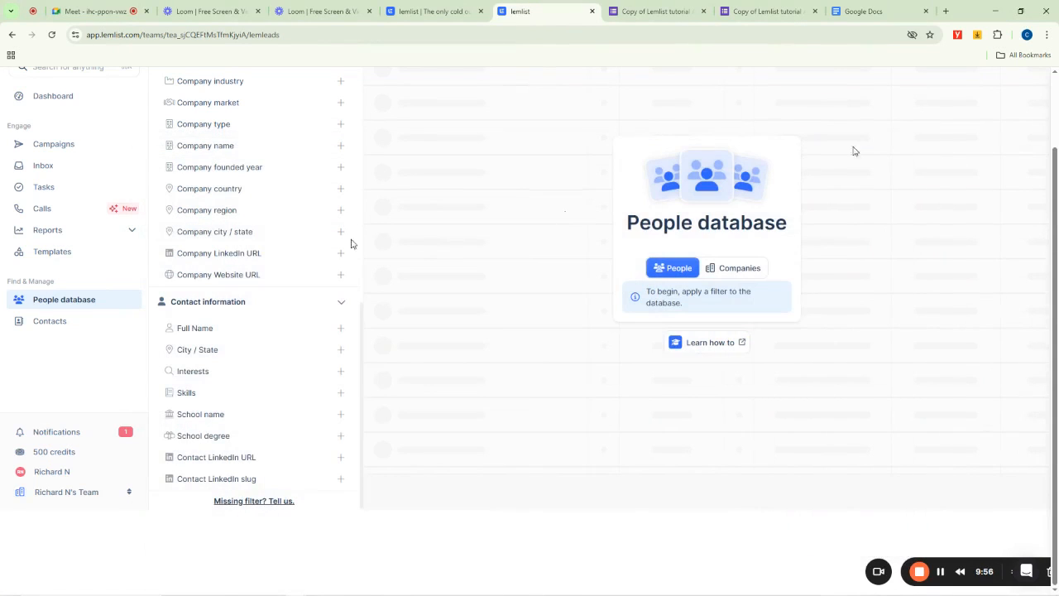
{"action": "scroll", "coordinate": [263, 177], "scroll_direction": "up", "scroll_amount": 5}
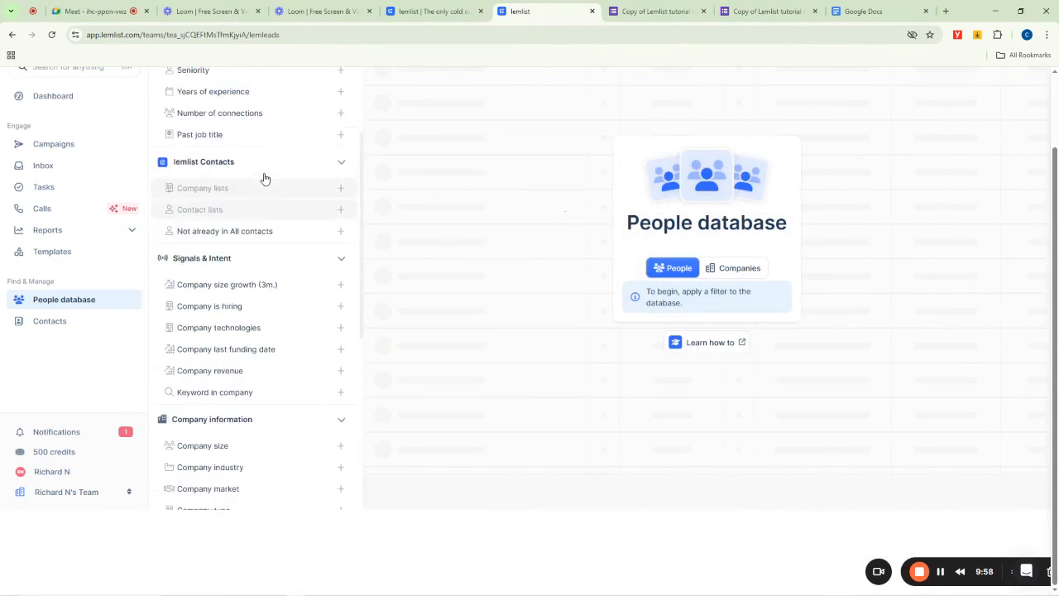
- Add a Full Name filter to the People database that includes a person's first name and last initial
{"action": "scroll", "coordinate": [258, 240], "scroll_direction": "down", "scroll_amount": 5}
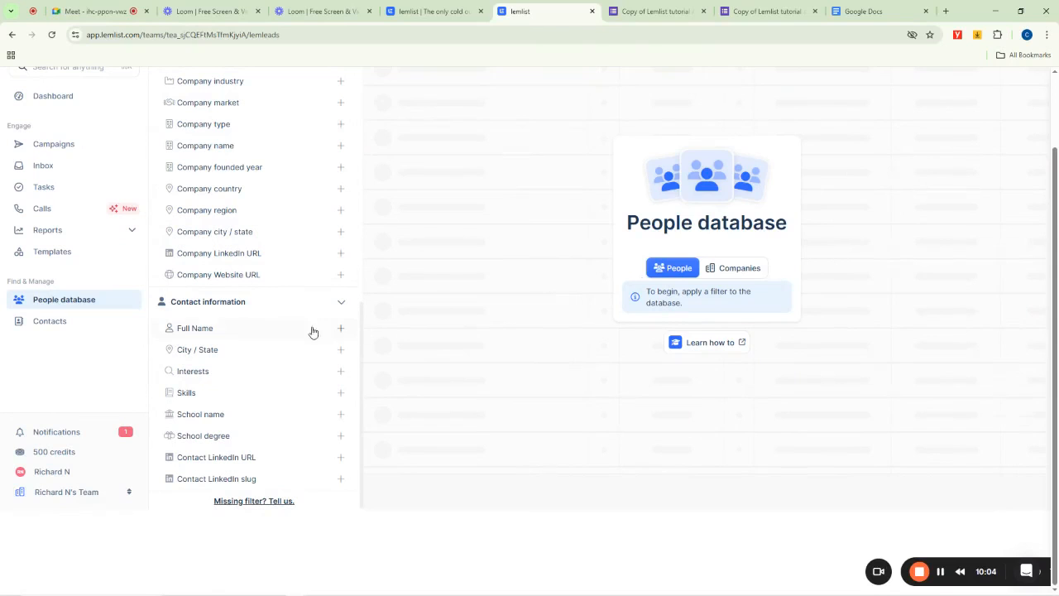
{"action": "left_click", "coordinate": [193, 331]}
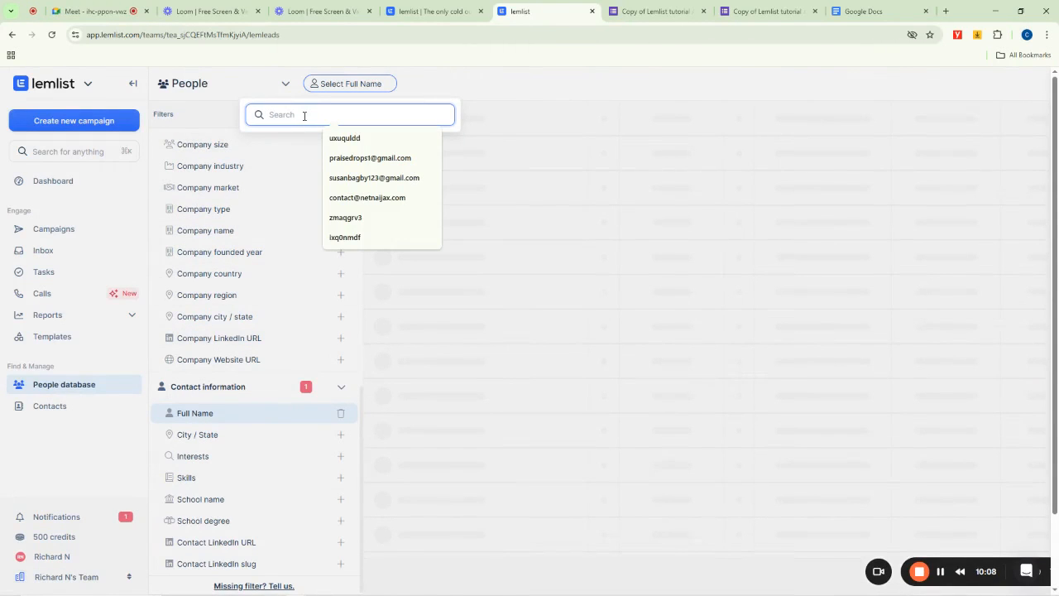
{"action": "type", "text": "ri"}
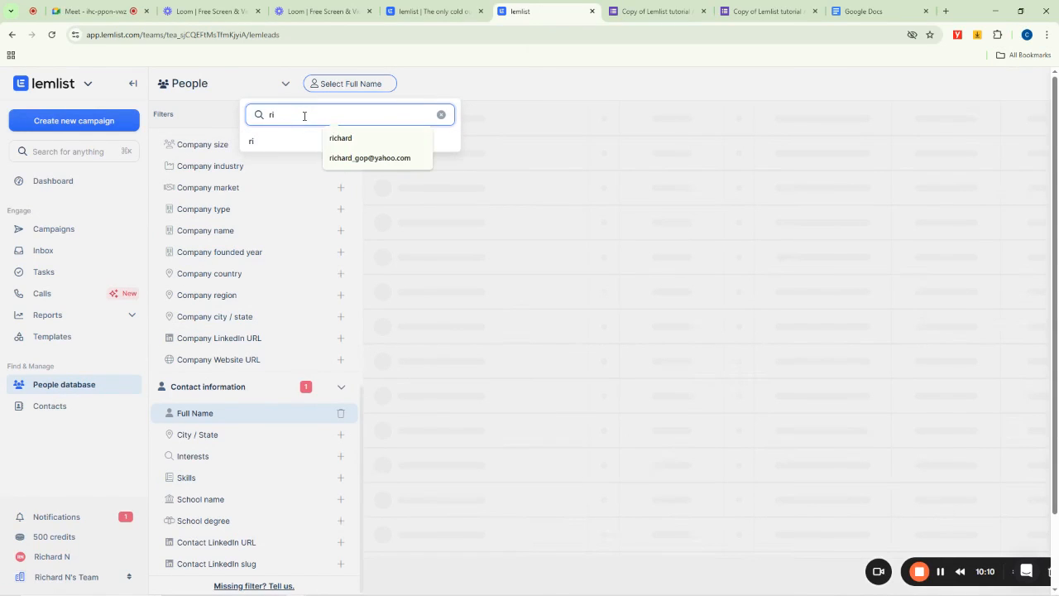
{"action": "type", "text": "chard O"}
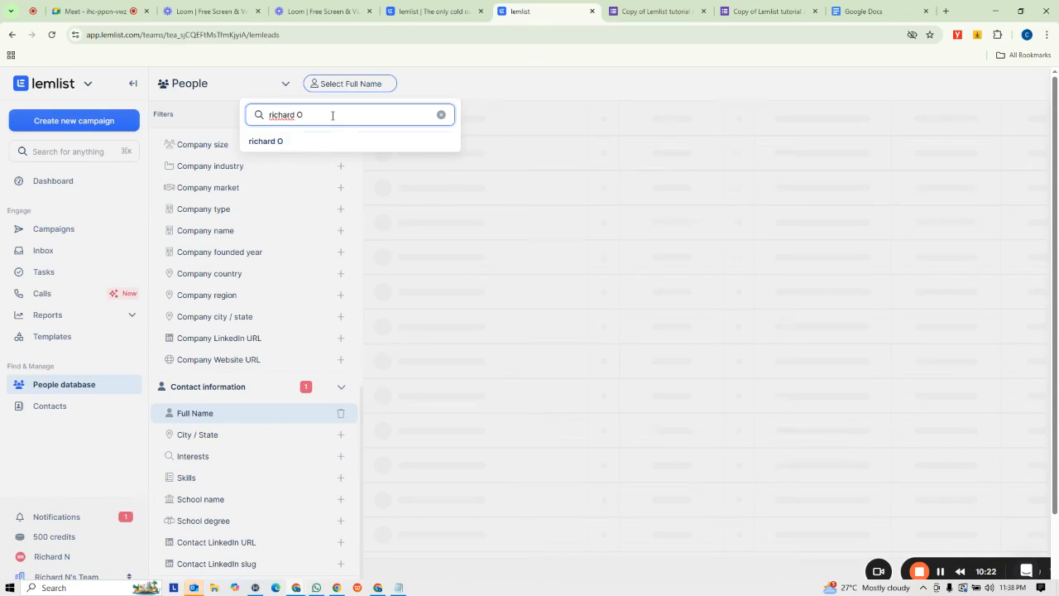
{"action": "left_click", "coordinate": [269, 114]}
{"action": "key", "text": "BackSpace"}
{"action": "type", "text": "R"}
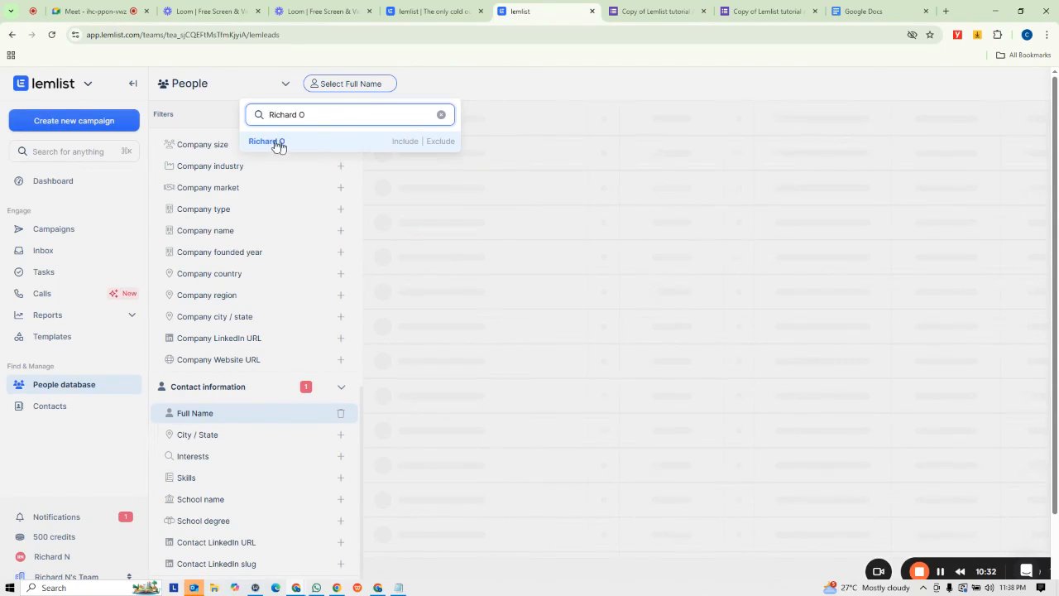
{"action": "left_click", "coordinate": [405, 141]}
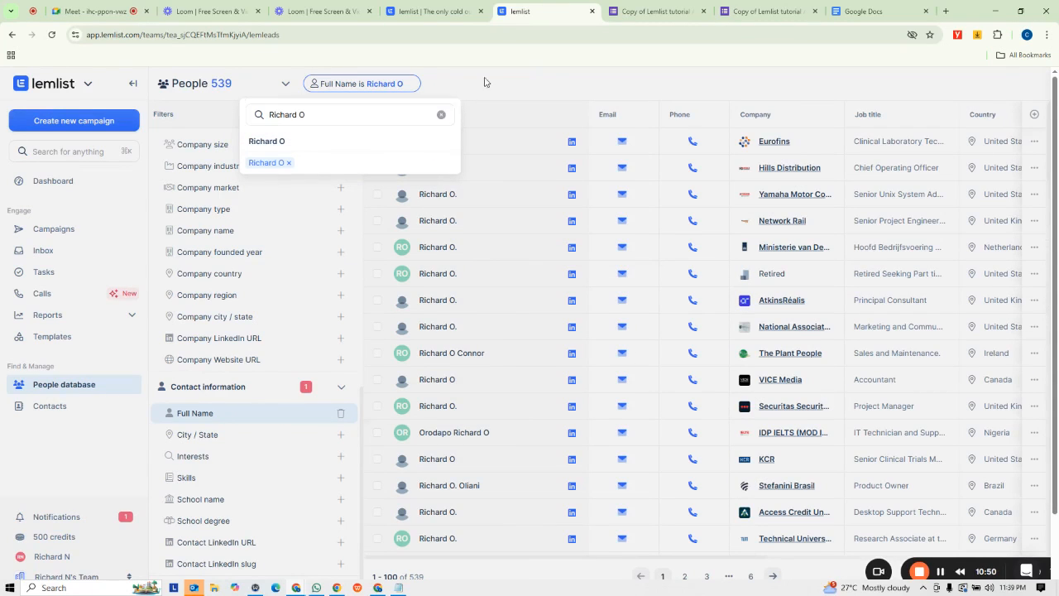
- Close the filter dropdown and scroll through the filtered people results
{"action": "left_click", "coordinate": [561, 88]}
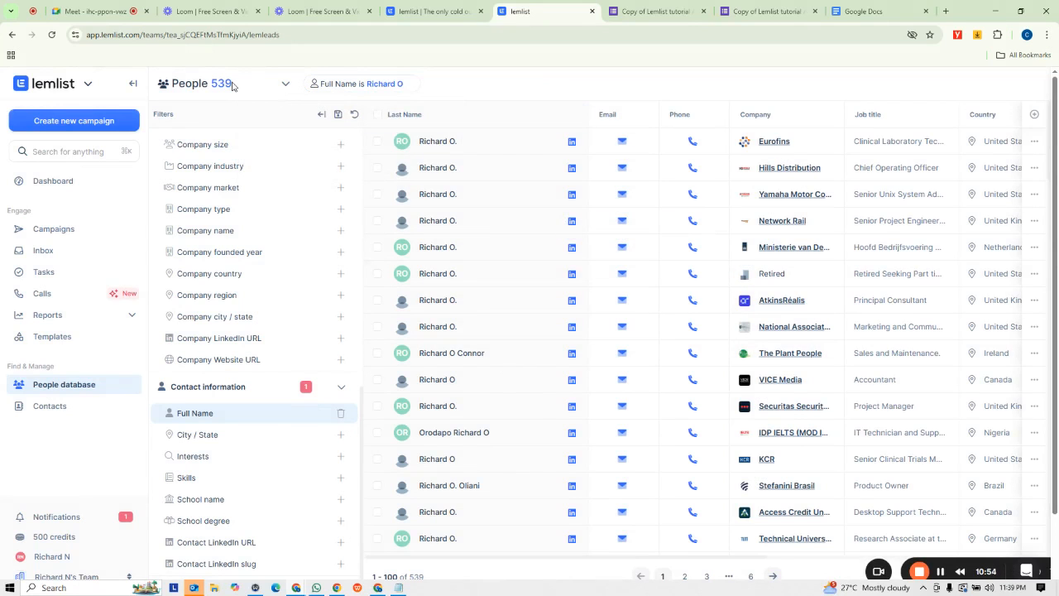
{"action": "scroll", "coordinate": [509, 361], "scroll_direction": "down", "scroll_amount": 5}
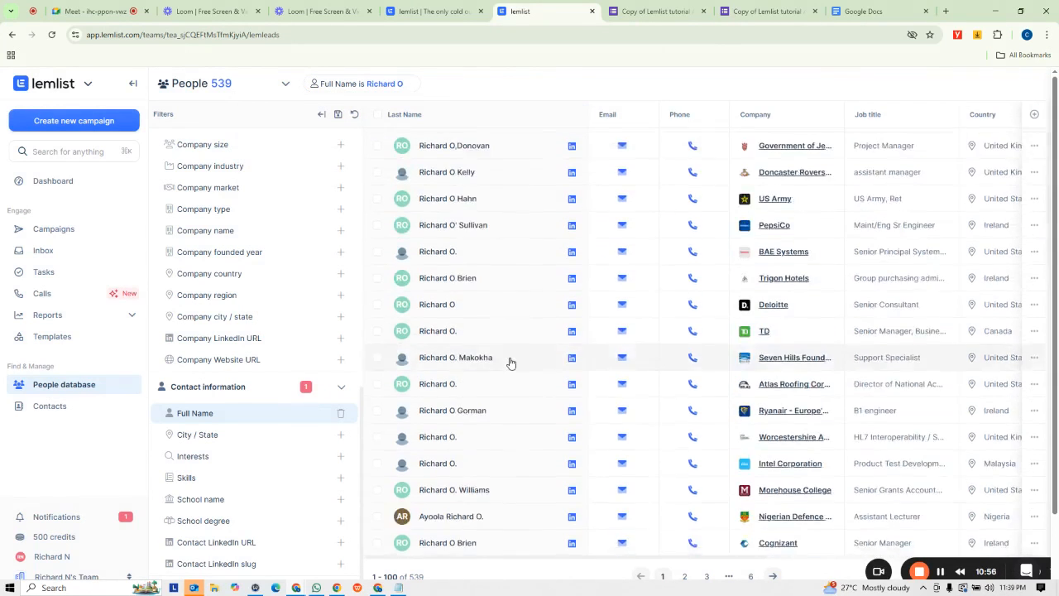
{"action": "scroll", "coordinate": [509, 361], "scroll_direction": "down", "scroll_amount": 10}
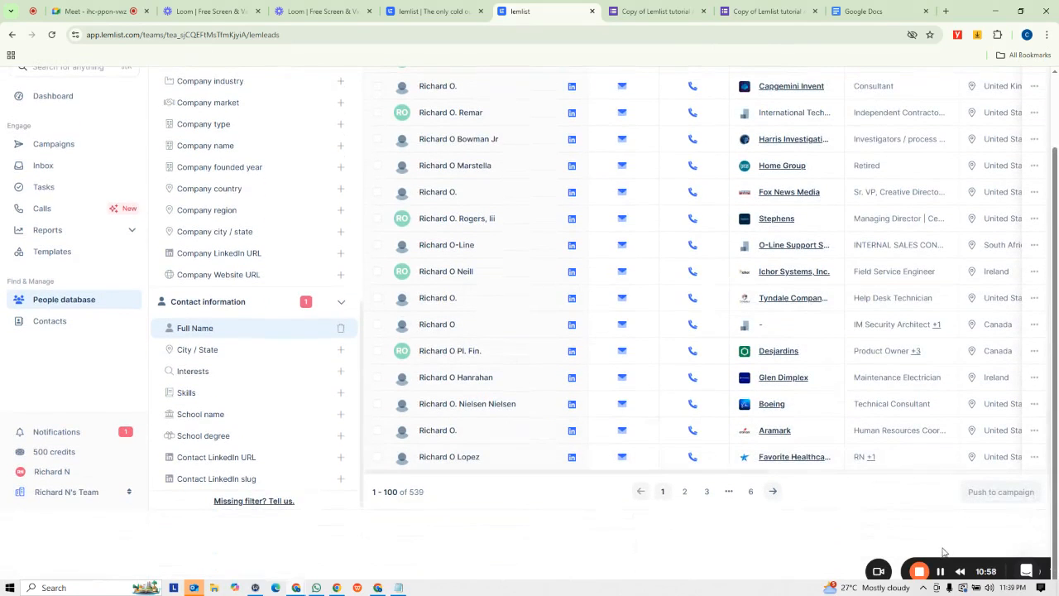
{"action": "left_click_drag", "start_coordinate": [944, 567], "coordinate": [115, 569]}
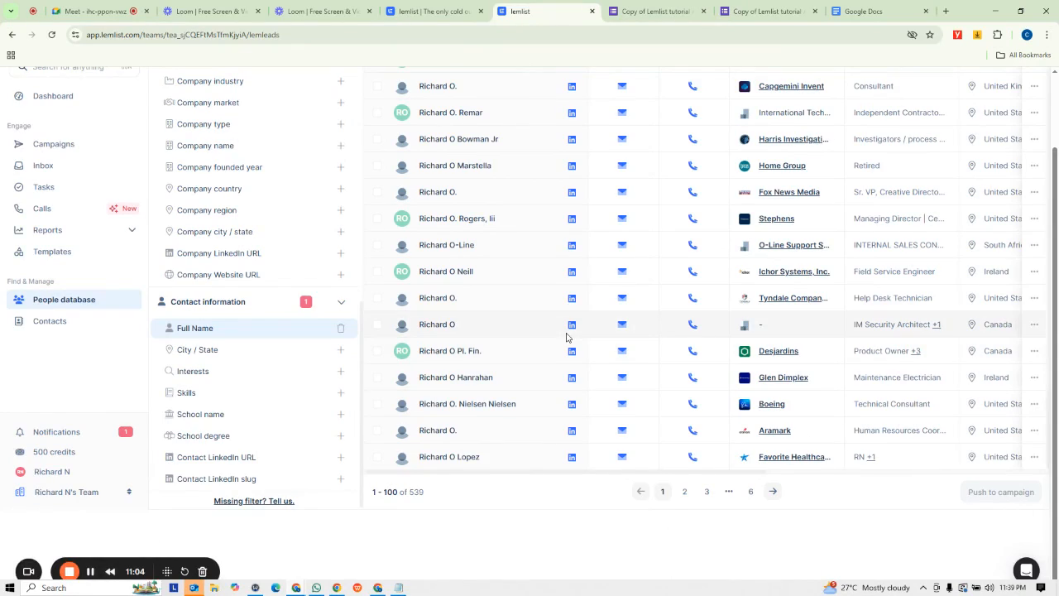
{"action": "scroll", "coordinate": [592, 319], "scroll_direction": "down", "scroll_amount": 15}
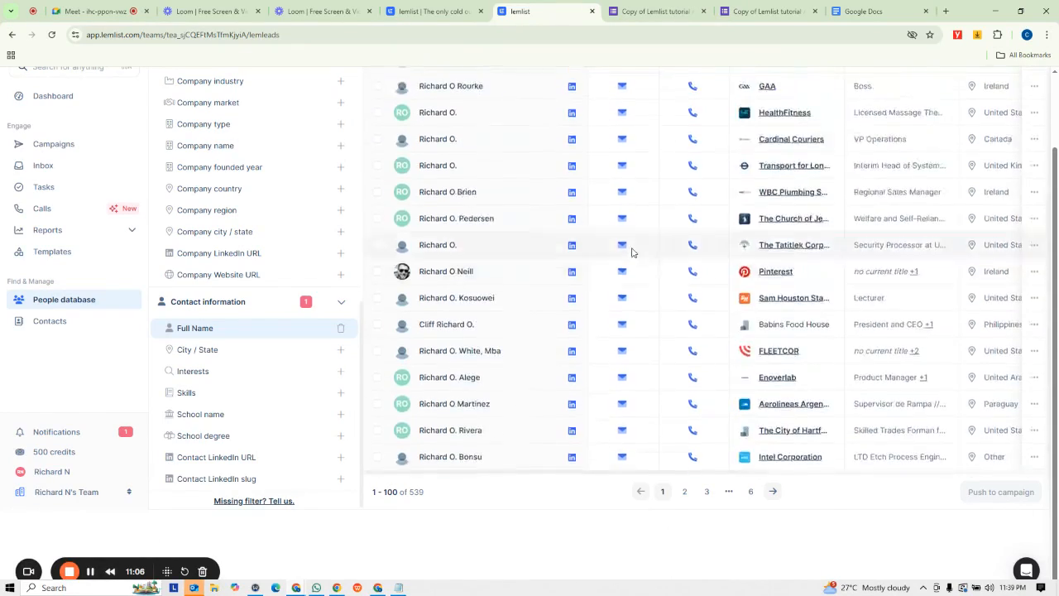
{"action": "scroll", "coordinate": [608, 230], "scroll_direction": "up", "scroll_amount": 10}
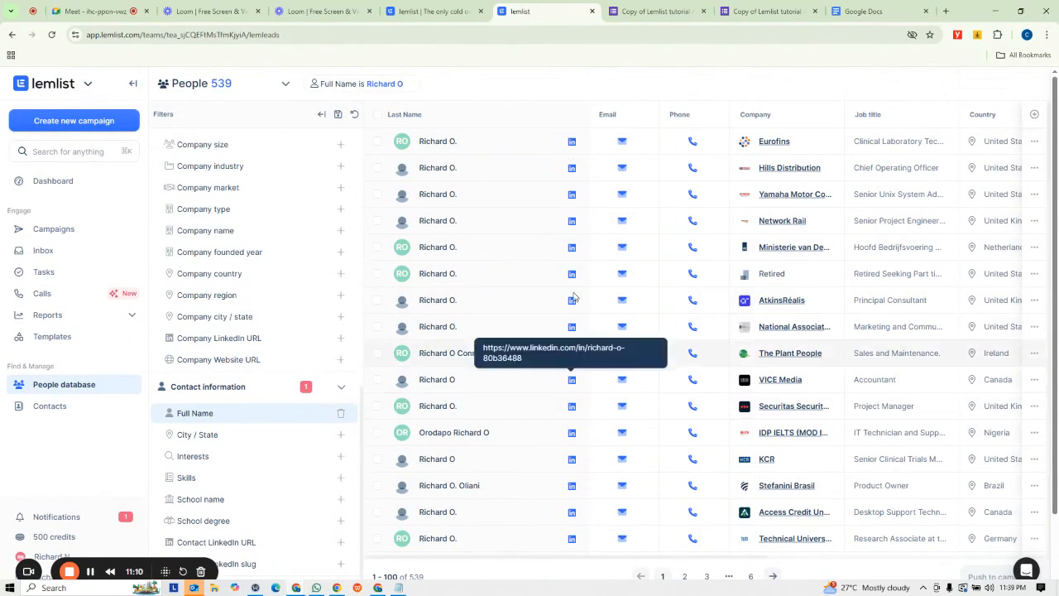
{"action": "scroll", "coordinate": [579, 347], "scroll_direction": "down", "scroll_amount": 5}
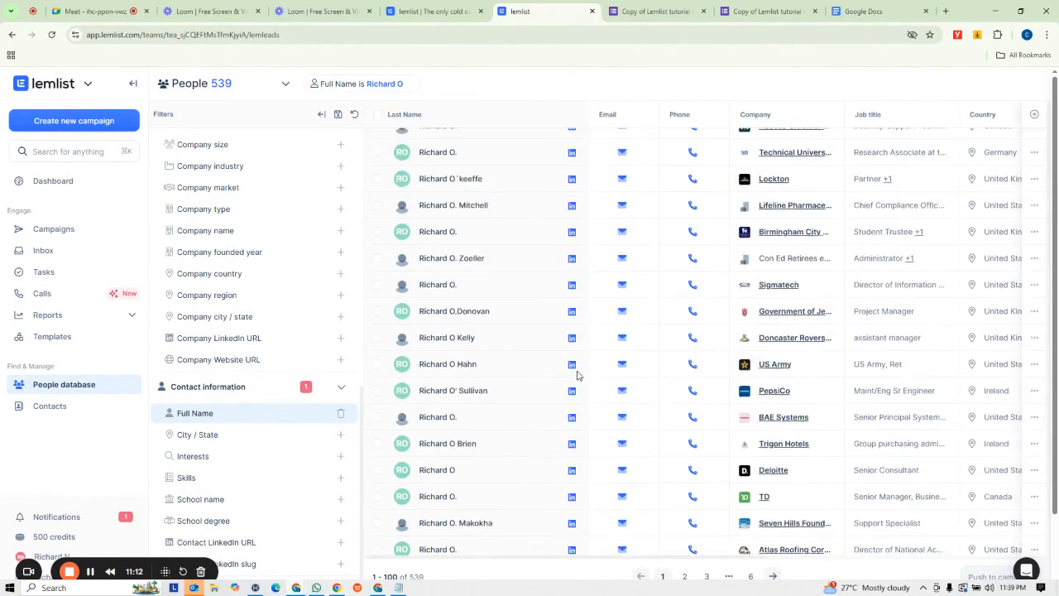
{"action": "scroll", "coordinate": [578, 382], "scroll_direction": "down", "scroll_amount": 10}
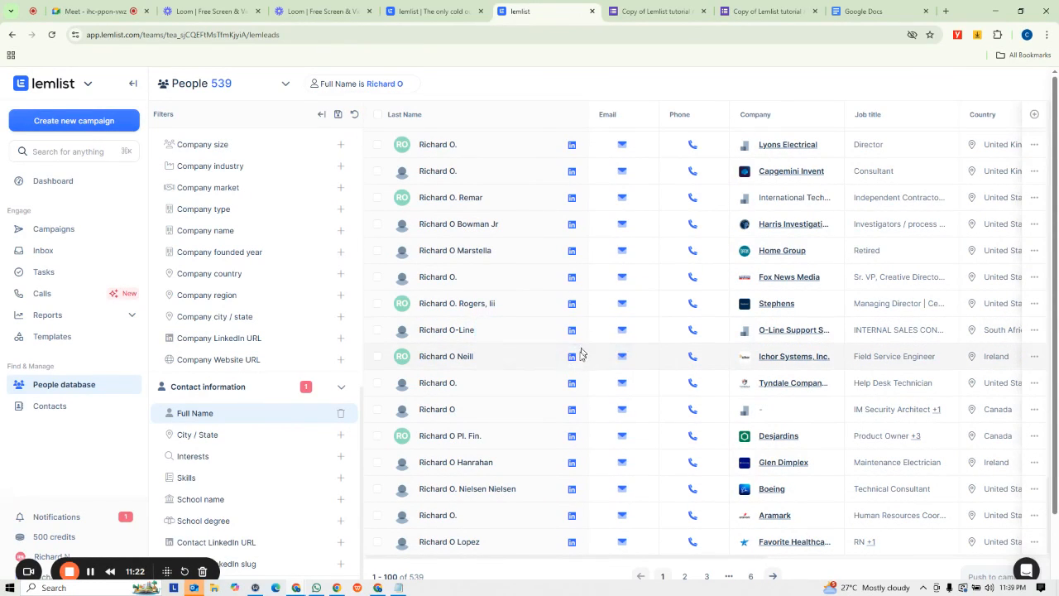
- Copy a lead's LinkedIn profile link and open it in a new browser tab
{"action": "right_click", "coordinate": [571, 361]}
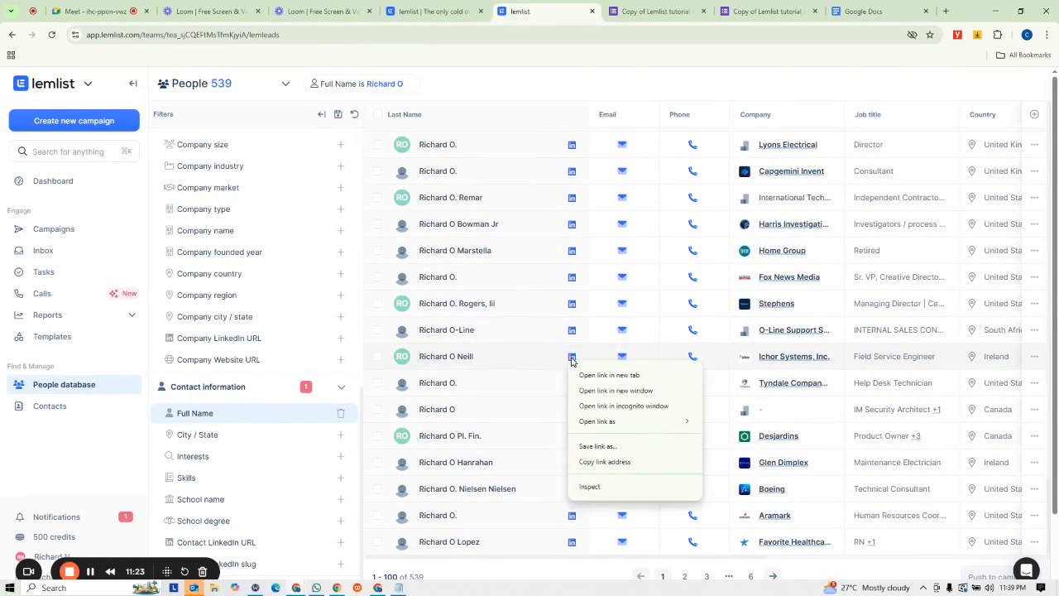
{"action": "left_click", "coordinate": [612, 461]}
{"action": "left_click", "coordinate": [337, 588]}
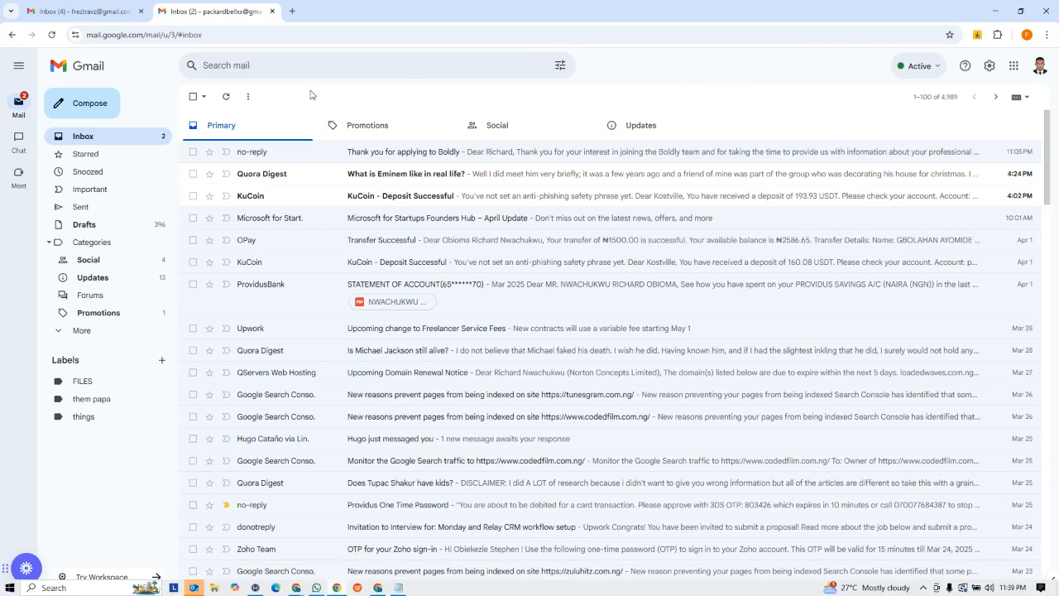
{"action": "left_click", "coordinate": [289, 12]}
{"action": "key", "text": "ctrl+v"}
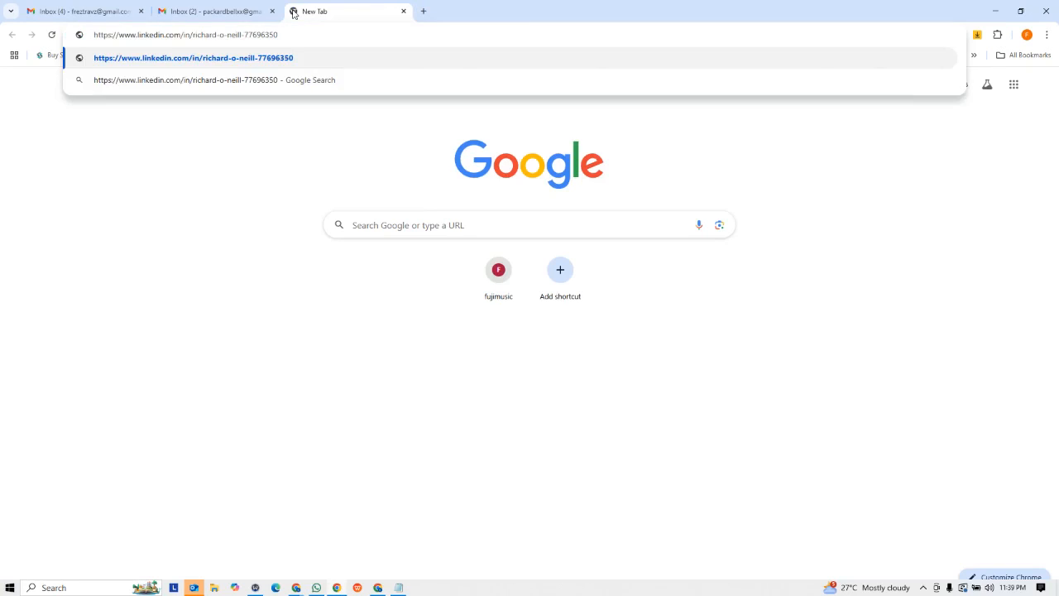
{"action": "key", "text": "Return"}
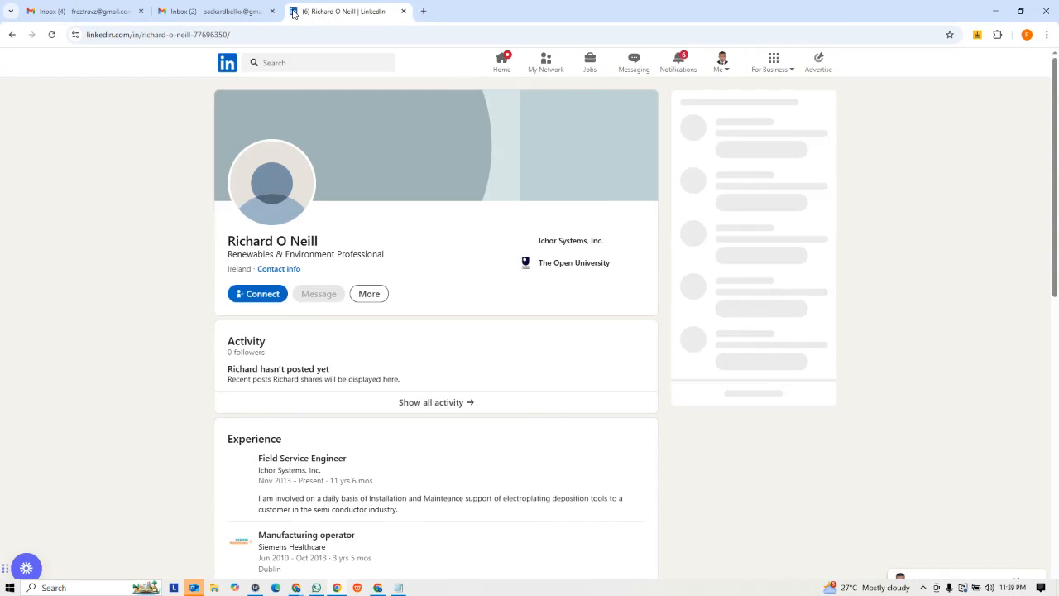
- Highlight the LinkedIn profile's name and headline, then minimize that browser window
{"action": "left_click_drag", "start_coordinate": [225, 241], "coordinate": [353, 247]}
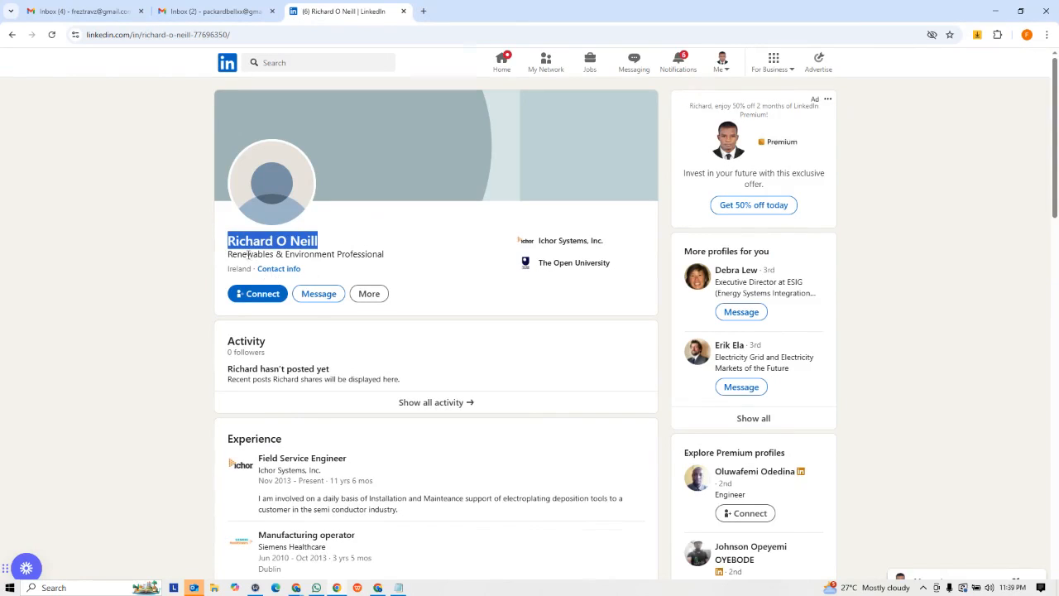
{"action": "left_click_drag", "start_coordinate": [229, 256], "coordinate": [389, 255]}
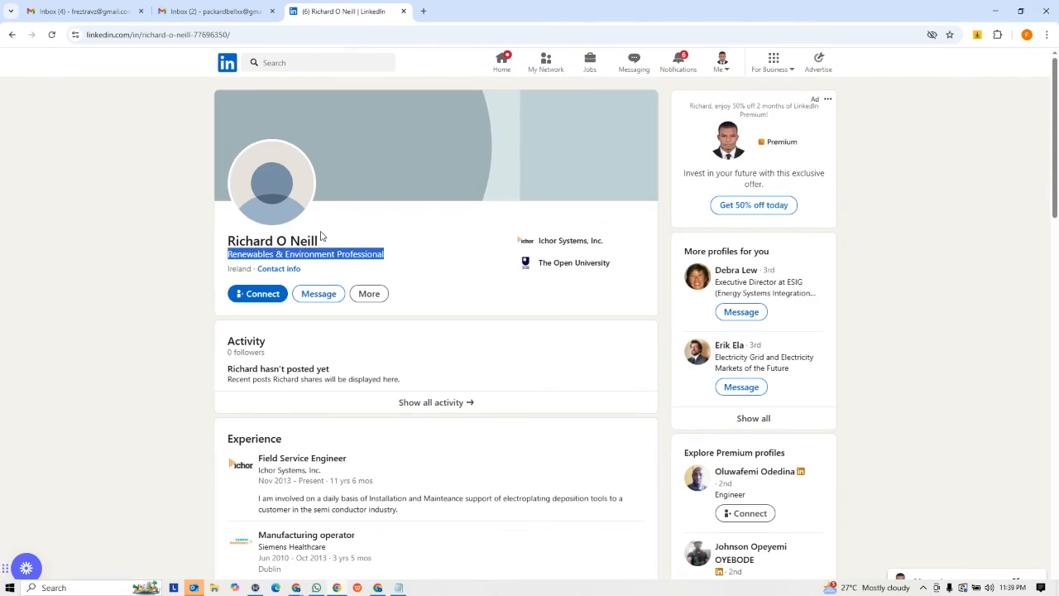
{"action": "left_click", "coordinate": [231, 257]}
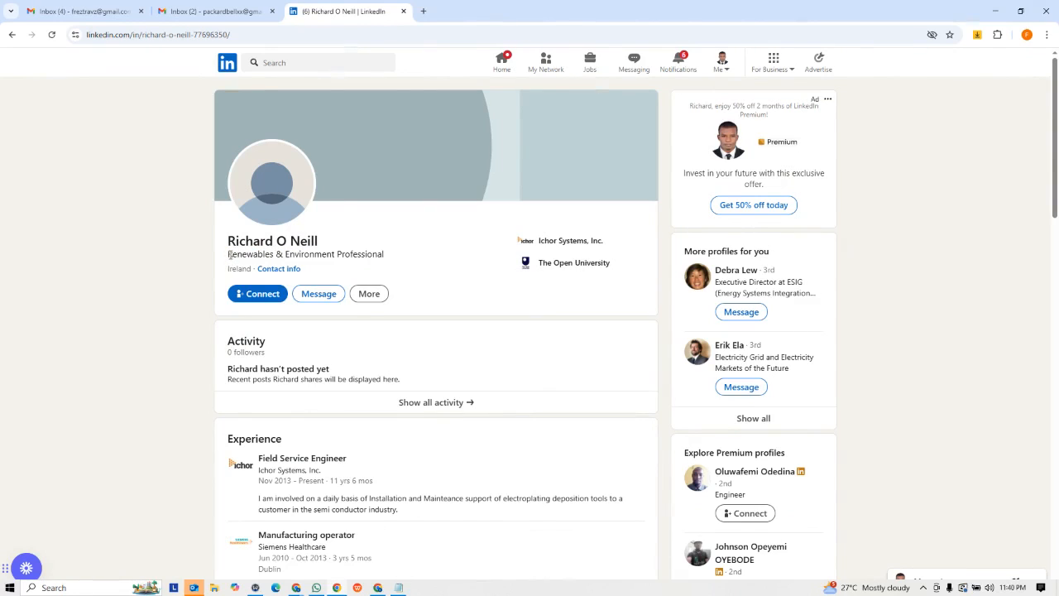
{"action": "left_click_drag", "start_coordinate": [246, 255], "coordinate": [396, 259]}
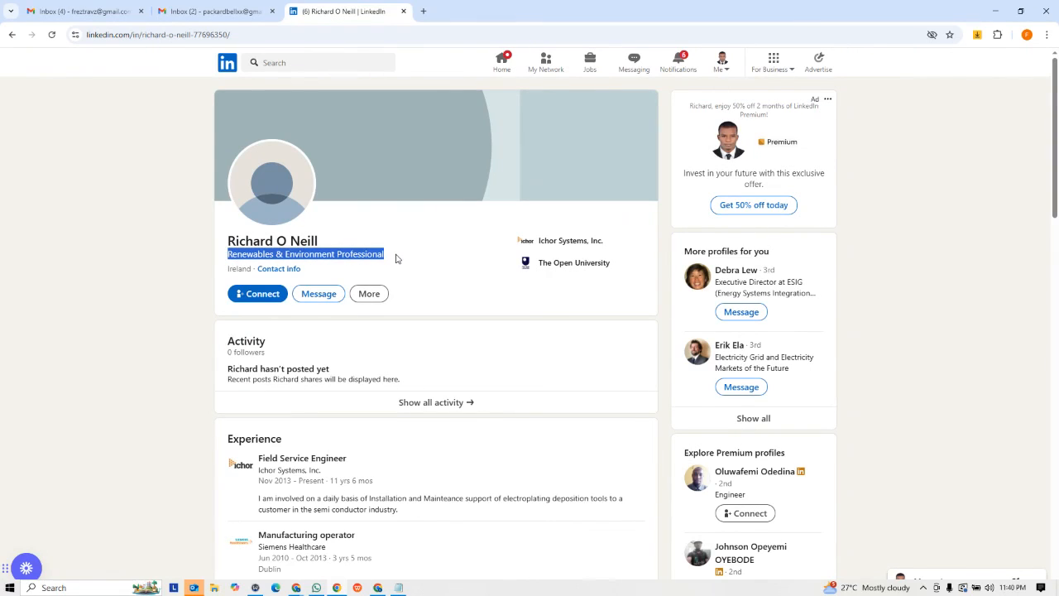
{"action": "left_click", "coordinate": [996, 10]}
- Scroll the filtered results across and down to review country and company size columns
{"action": "scroll", "coordinate": [569, 266], "scroll_direction": "down", "scroll_amount": 15}
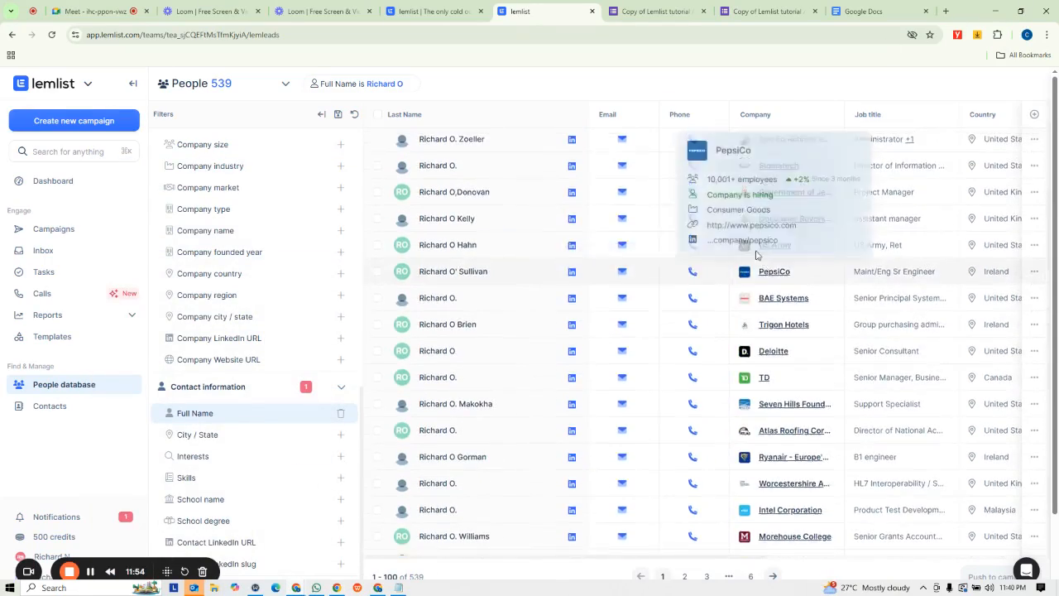
{"action": "scroll", "coordinate": [626, 238], "scroll_direction": "down", "scroll_amount": 5}
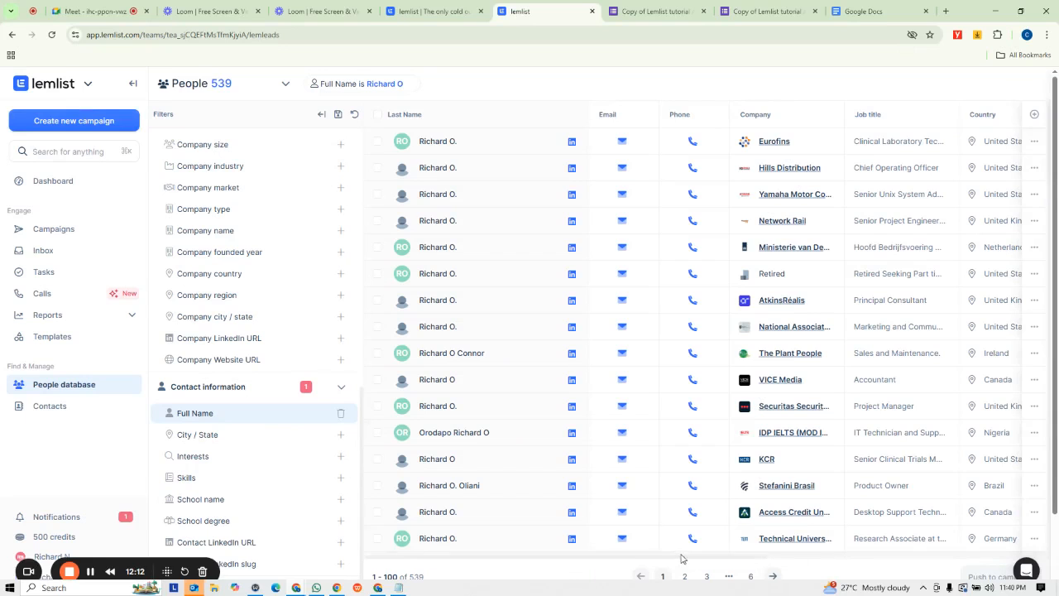
{"action": "scroll", "coordinate": [806, 561], "scroll_direction": "right", "scroll_amount": 5}
{"action": "scroll", "coordinate": [798, 559], "scroll_direction": "right", "scroll_amount": 2}
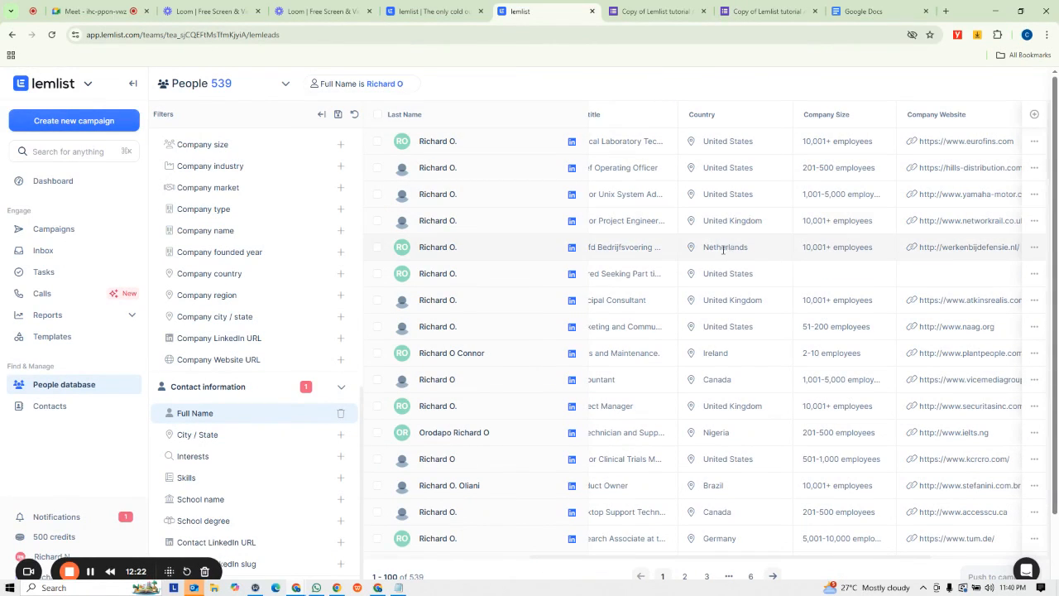
{"action": "scroll", "coordinate": [716, 359], "scroll_direction": "down", "scroll_amount": 3}
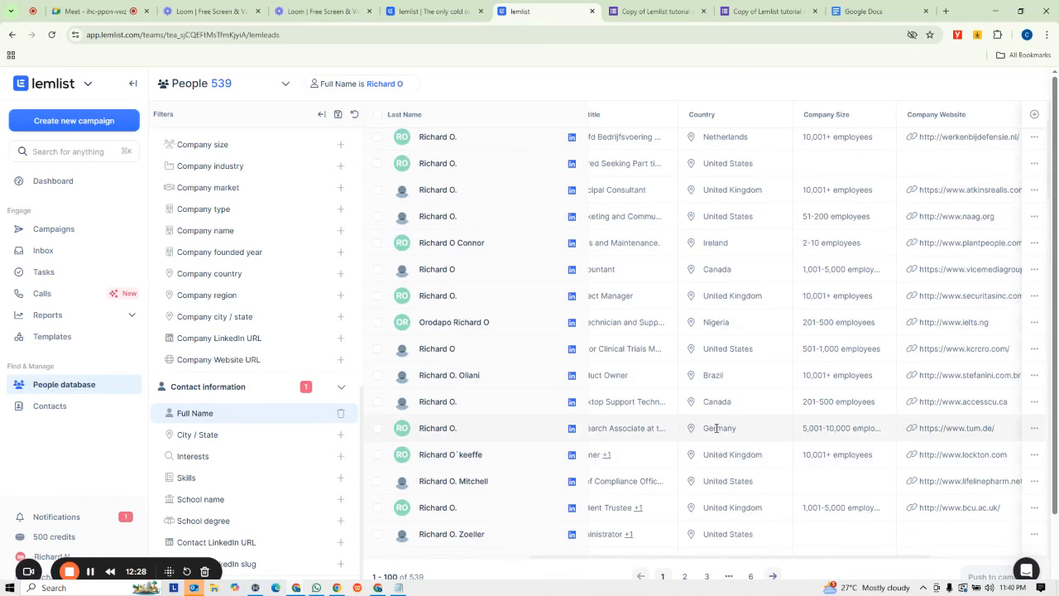
{"action": "scroll", "coordinate": [753, 441], "scroll_direction": "down", "scroll_amount": 3}
{"action": "scroll", "coordinate": [739, 447], "scroll_direction": "down", "scroll_amount": 5}
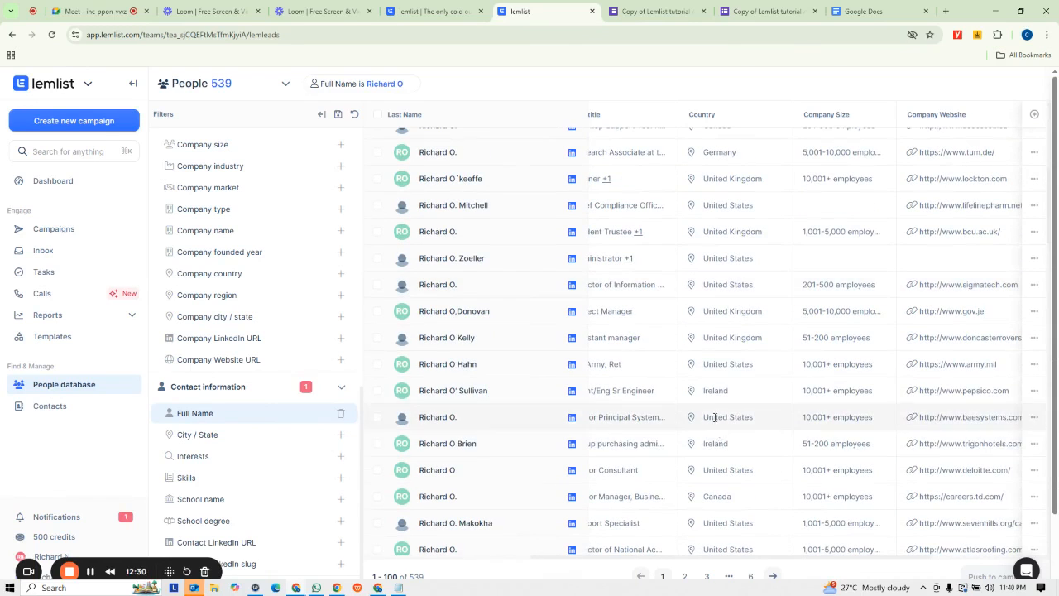
{"action": "scroll", "coordinate": [767, 489], "scroll_direction": "down", "scroll_amount": 8}
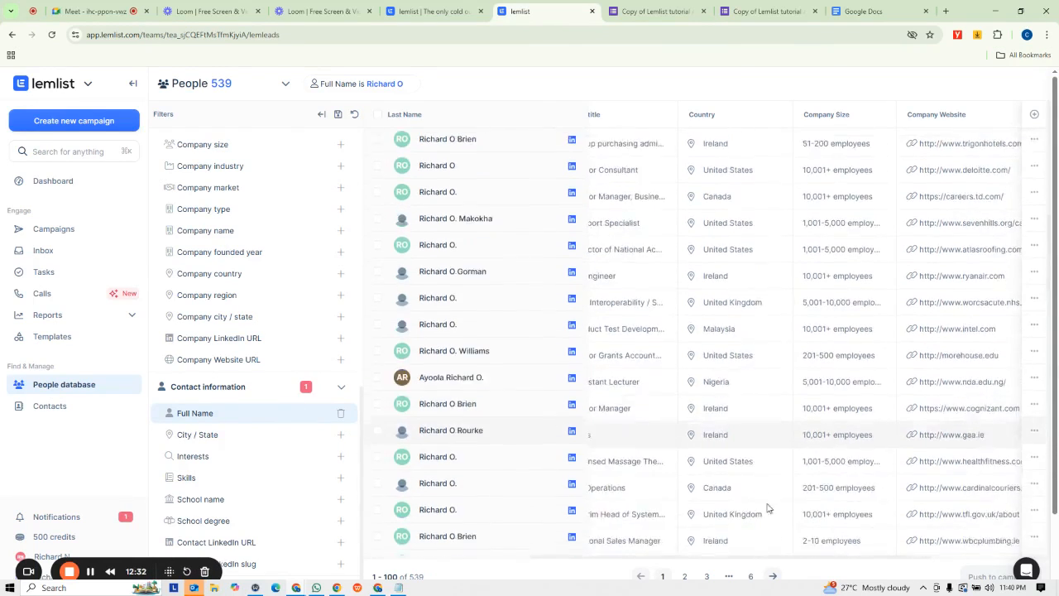
{"action": "scroll", "coordinate": [780, 375], "scroll_direction": "up", "scroll_amount": 12}
{"action": "scroll", "coordinate": [781, 374], "scroll_direction": "up", "scroll_amount": 5}
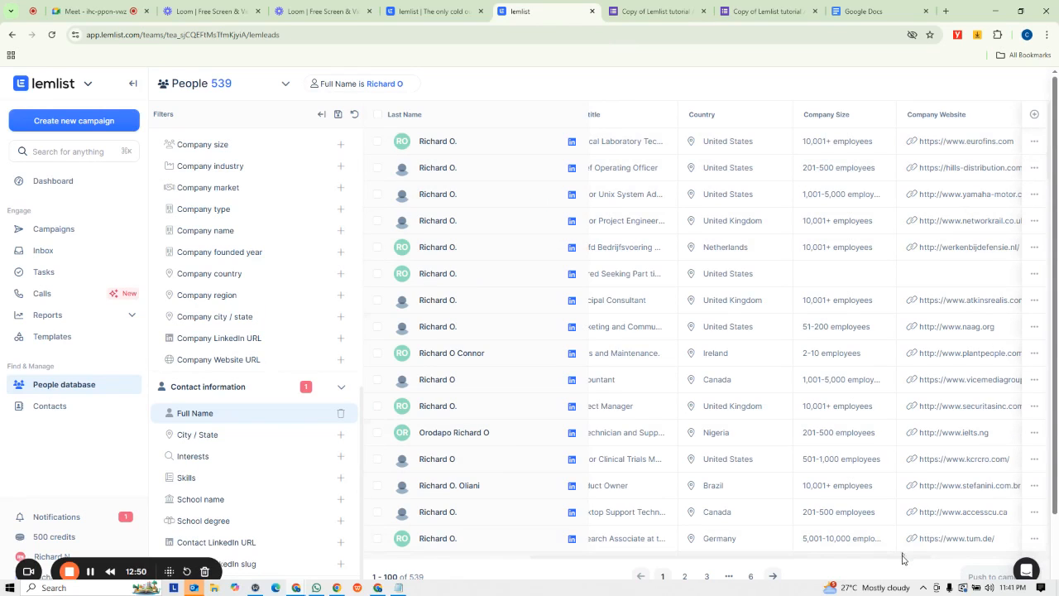
- Open the first lead's company website from the Company Website column, then return to the People table
{"action": "left_click_drag", "start_coordinate": [903, 560], "coordinate": [1015, 560]}
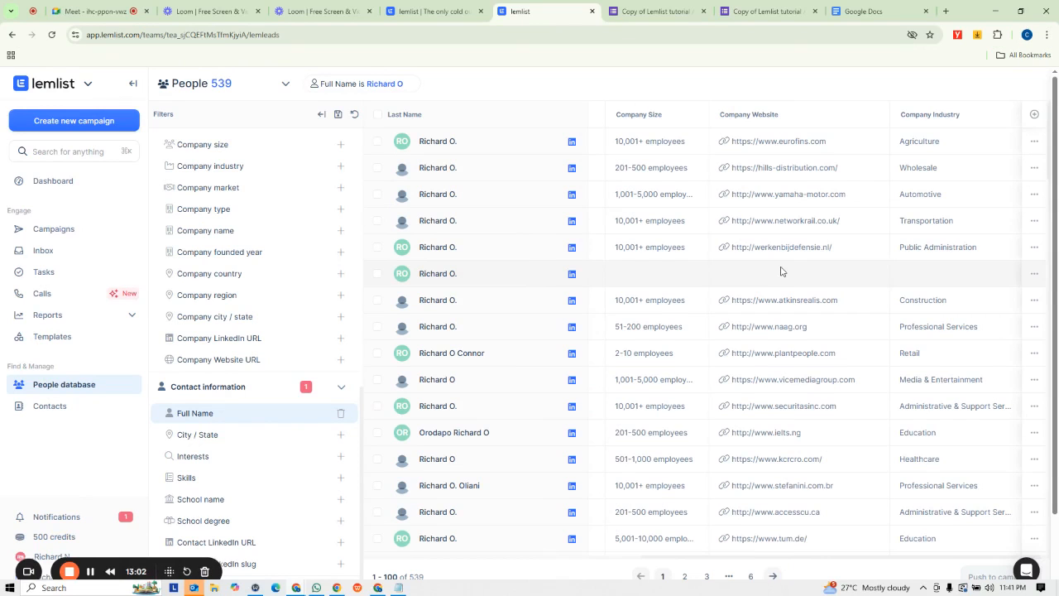
{"action": "left_click", "coordinate": [767, 141]}
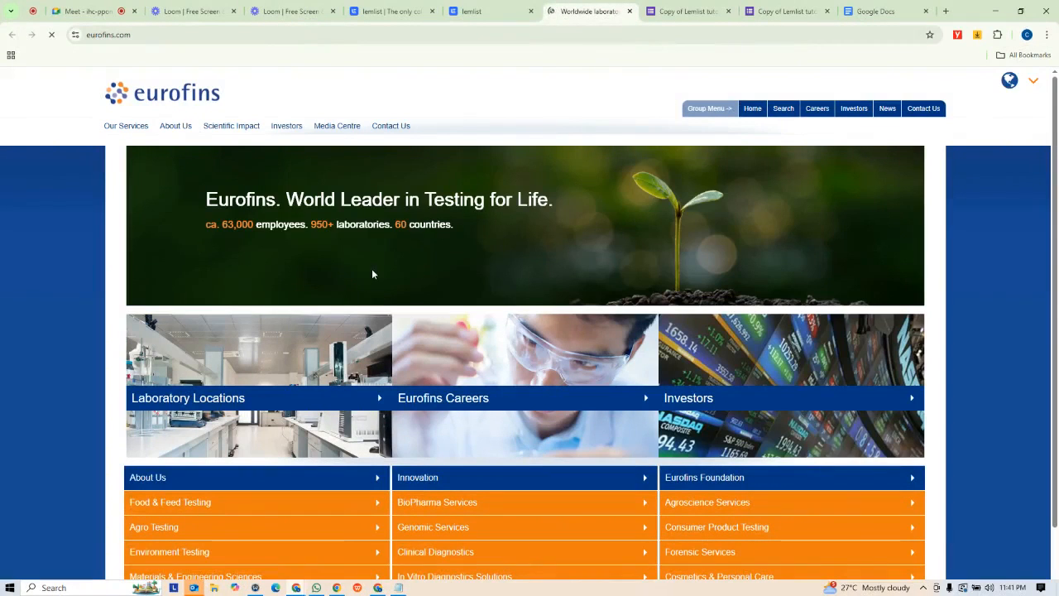
{"action": "scroll", "coordinate": [634, 251], "scroll_direction": "down", "scroll_amount": 2}
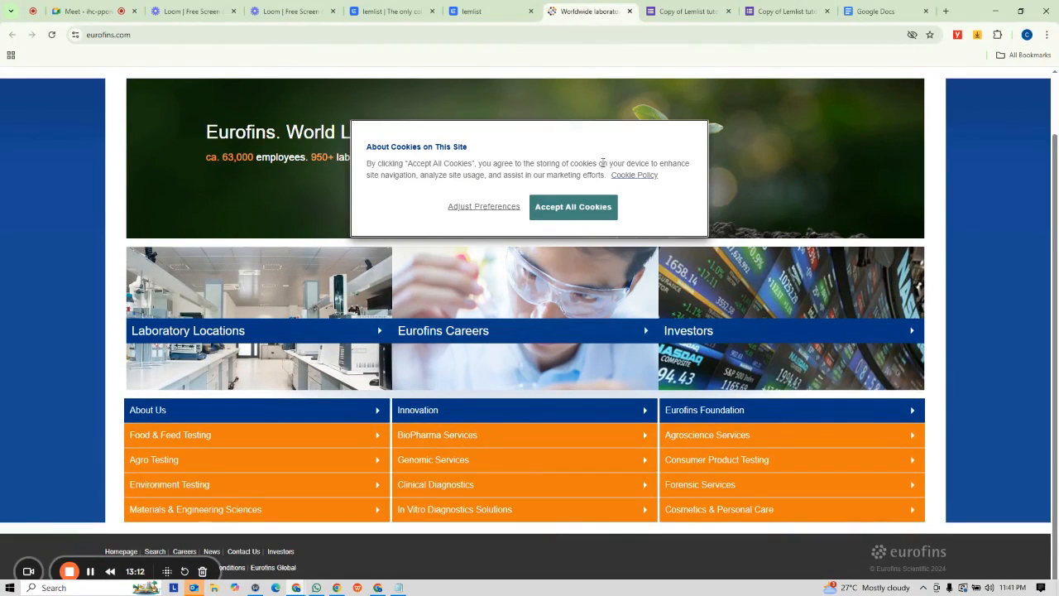
{"action": "left_click", "coordinate": [515, 8]}
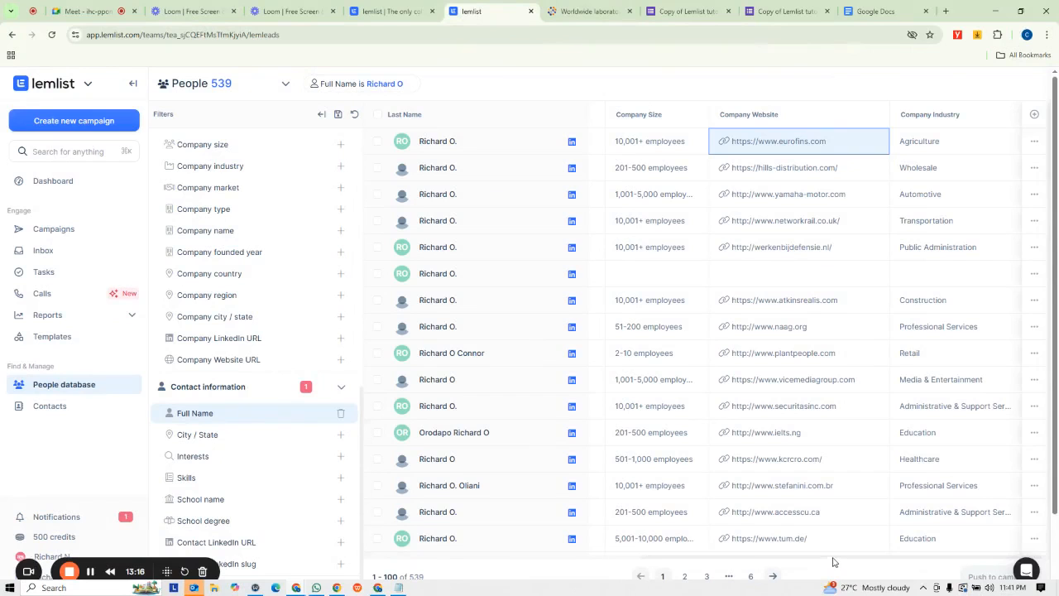
{"action": "left_click_drag", "start_coordinate": [833, 562], "coordinate": [439, 566]}
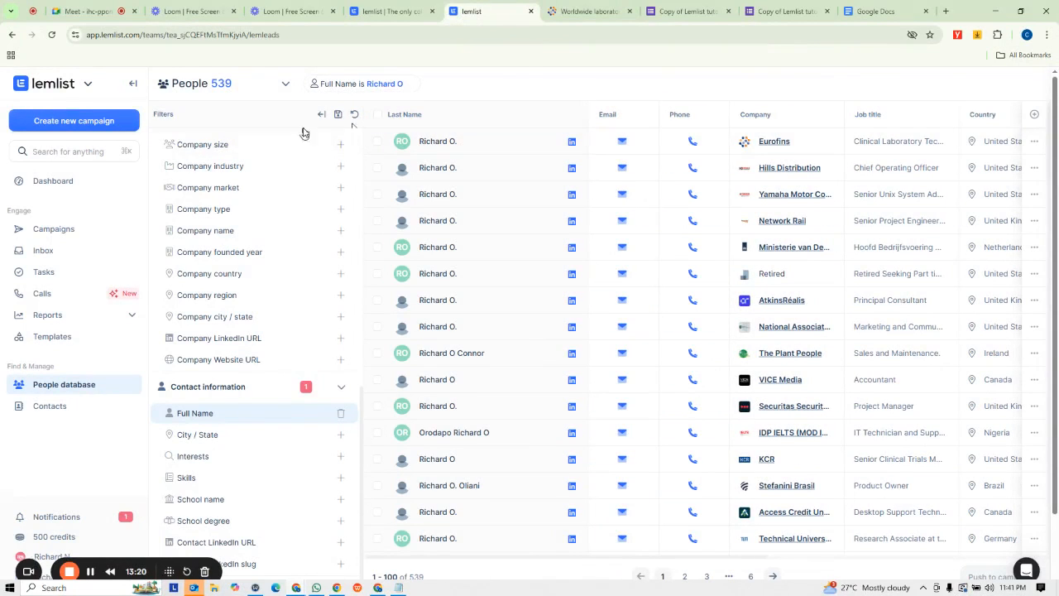
{"action": "scroll", "coordinate": [304, 132], "scroll_direction": "up", "scroll_amount": 10}
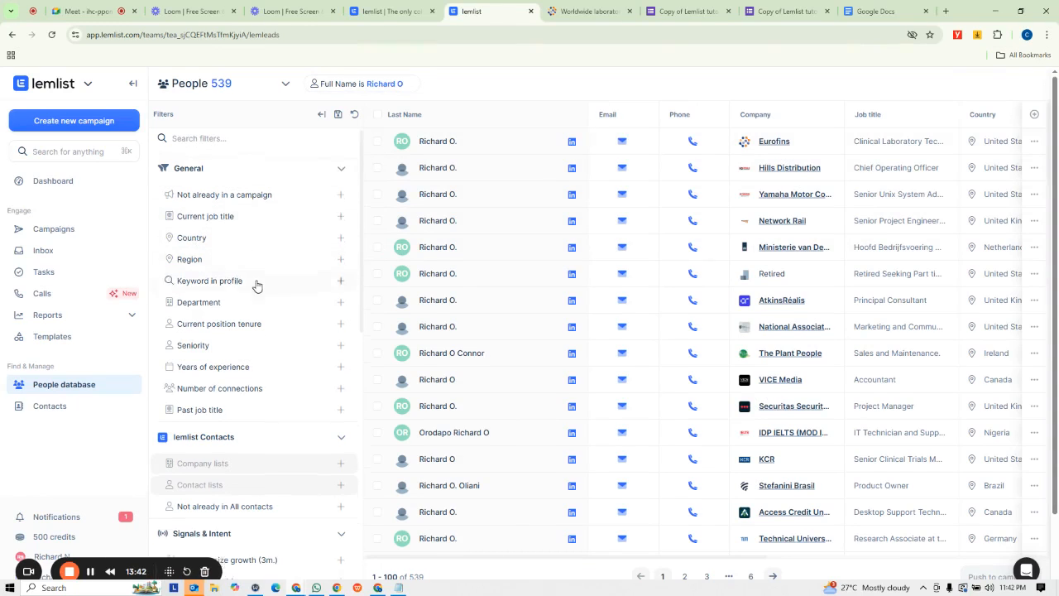
{"action": "scroll", "coordinate": [256, 286], "scroll_direction": "down", "scroll_amount": 2}
{"action": "scroll", "coordinate": [256, 285], "scroll_direction": "up", "scroll_amount": 2}
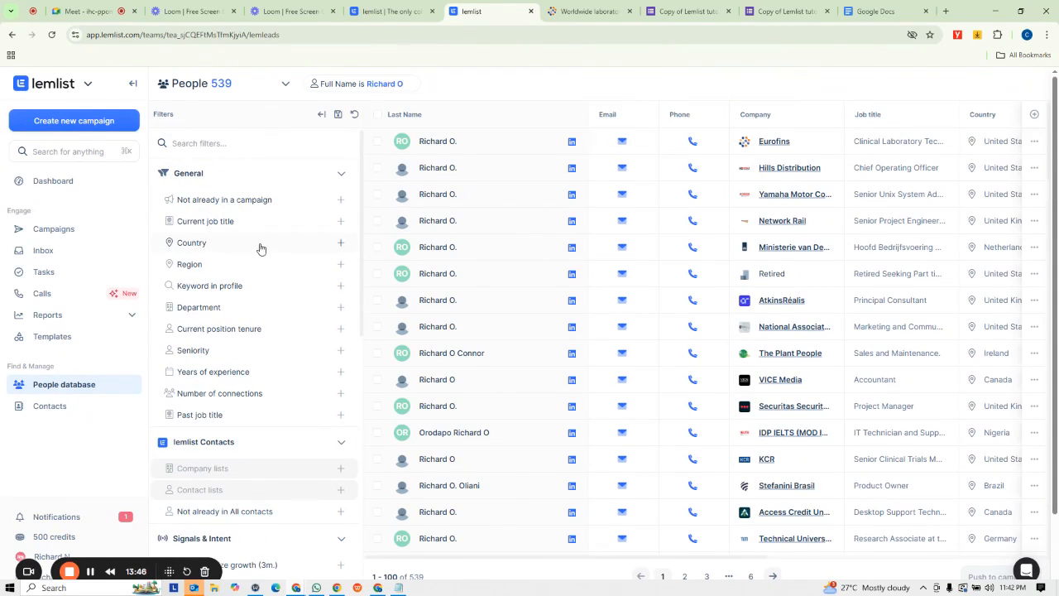
{"action": "left_click", "coordinate": [257, 244]}
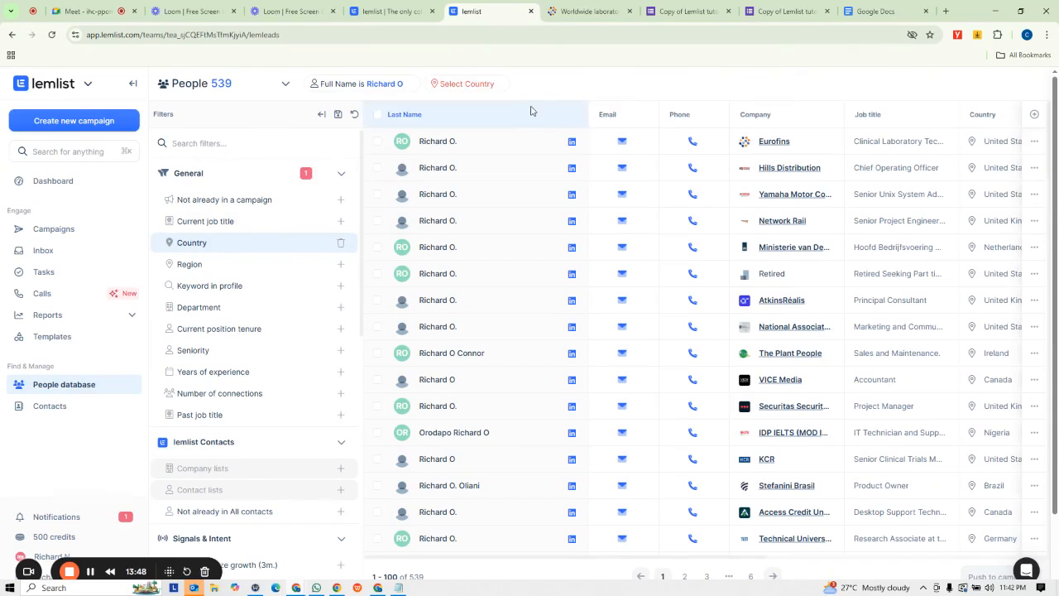
{"action": "left_click", "coordinate": [451, 85]}
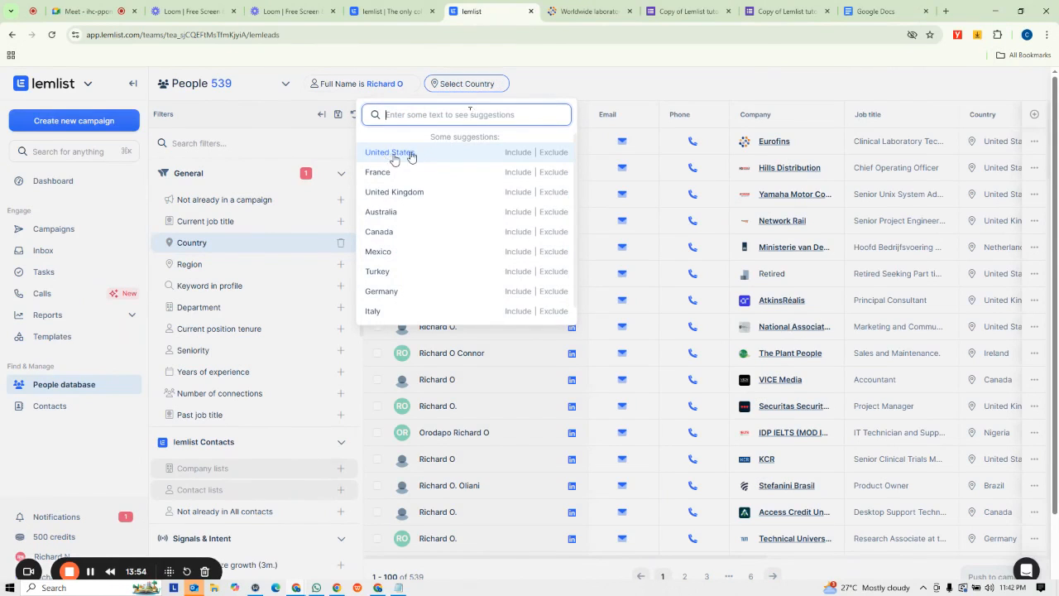
{"action": "left_click", "coordinate": [519, 153]}
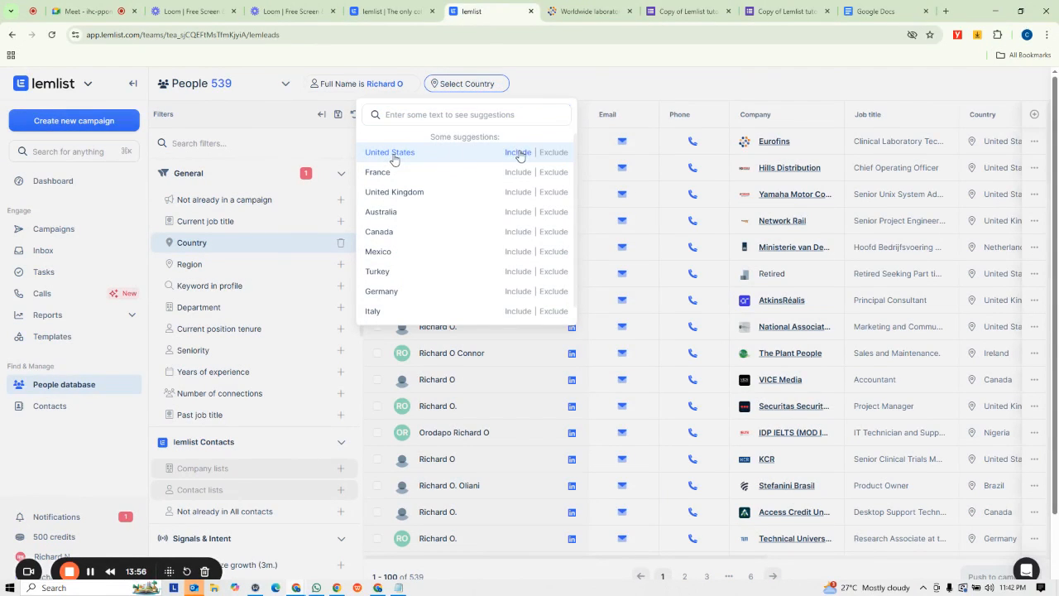
{"action": "left_click", "coordinate": [693, 81]}
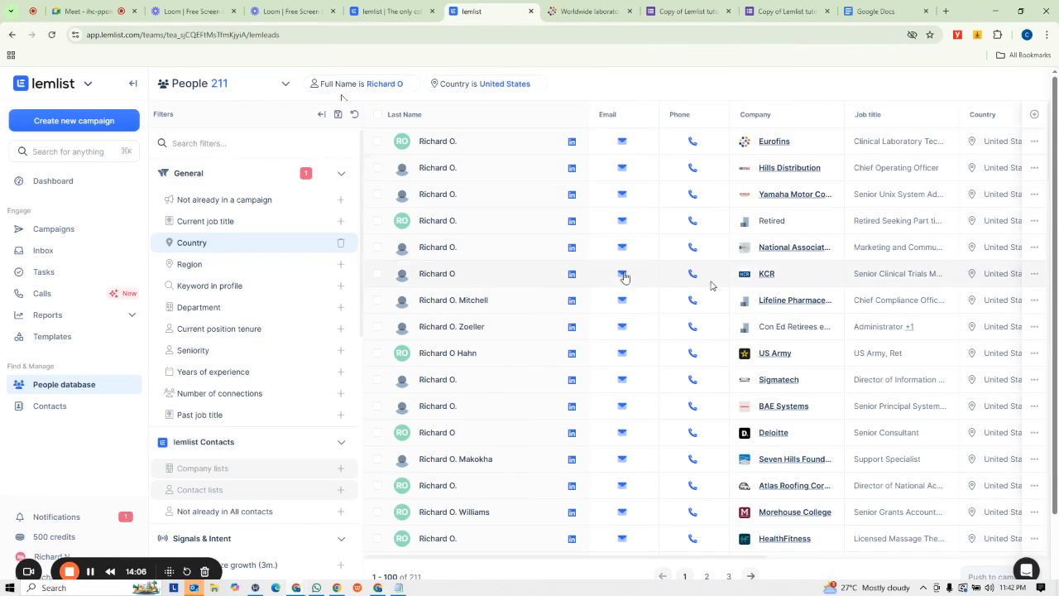
- Browse the United States results, then remove the United States value from the country filter
{"action": "scroll", "coordinate": [621, 303], "scroll_direction": "down", "scroll_amount": 10}
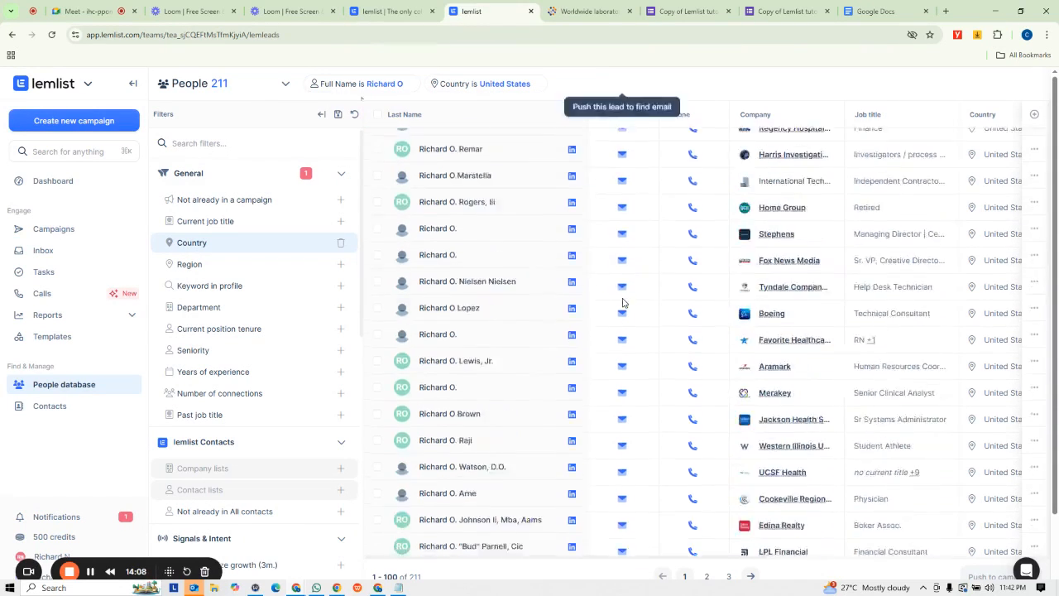
{"action": "scroll", "coordinate": [621, 311], "scroll_direction": "down", "scroll_amount": 5}
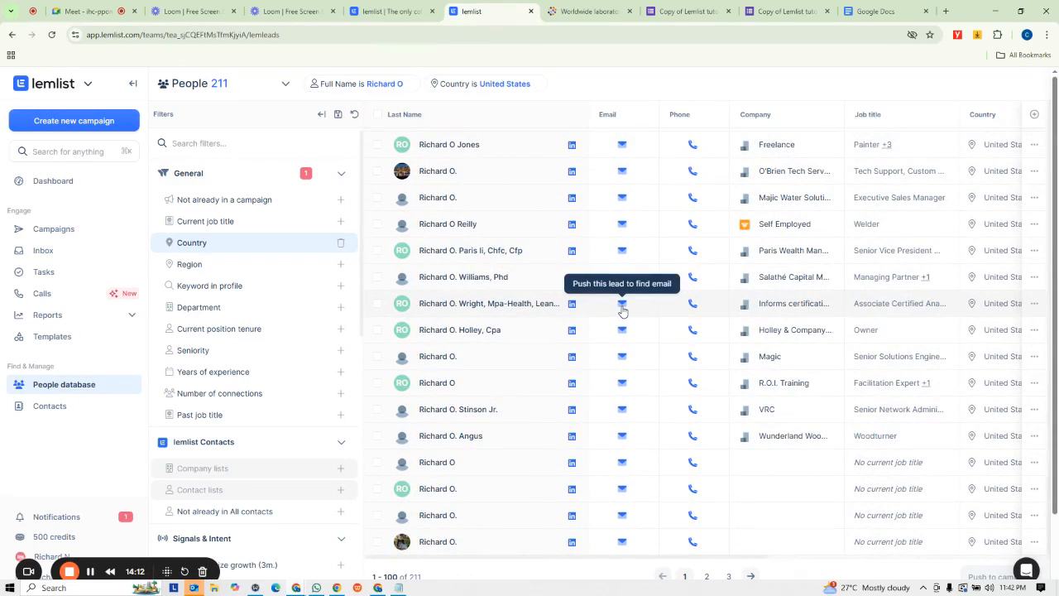
{"action": "scroll", "coordinate": [623, 408], "scroll_direction": "down", "scroll_amount": 2}
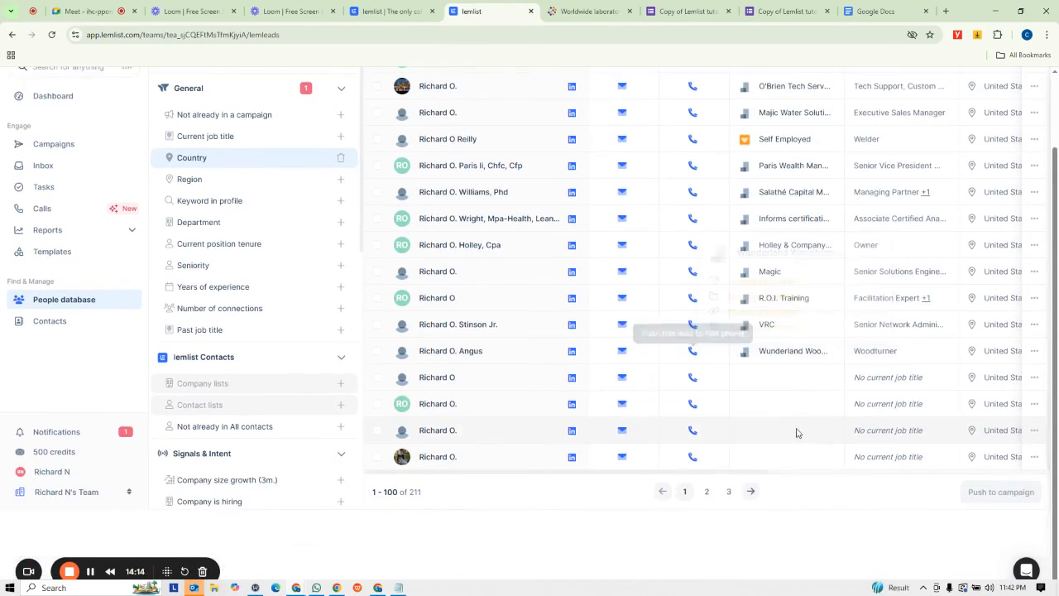
{"action": "scroll", "coordinate": [414, 340], "scroll_direction": "up", "scroll_amount": 5}
{"action": "scroll", "coordinate": [414, 341], "scroll_direction": "up", "scroll_amount": 10}
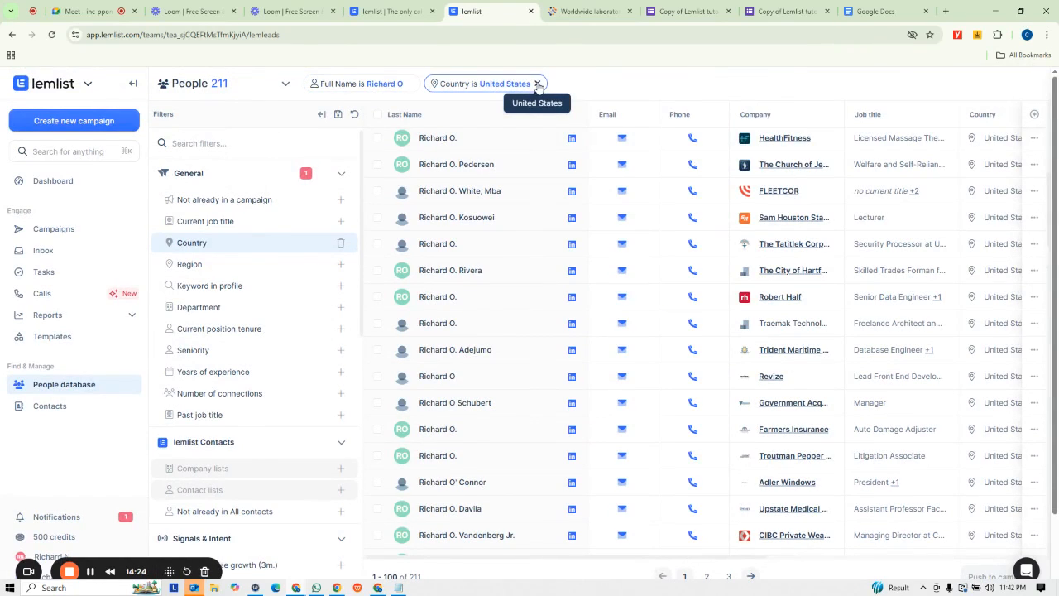
{"action": "left_click", "coordinate": [538, 84]}
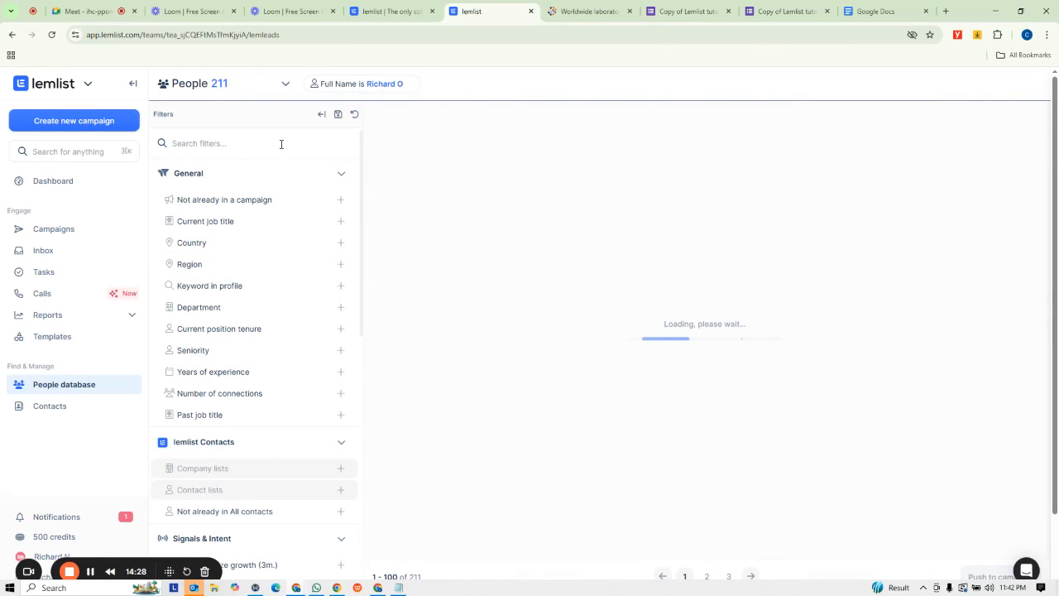
- Set the Country filter to include Canada
{"action": "left_click", "coordinate": [339, 246]}
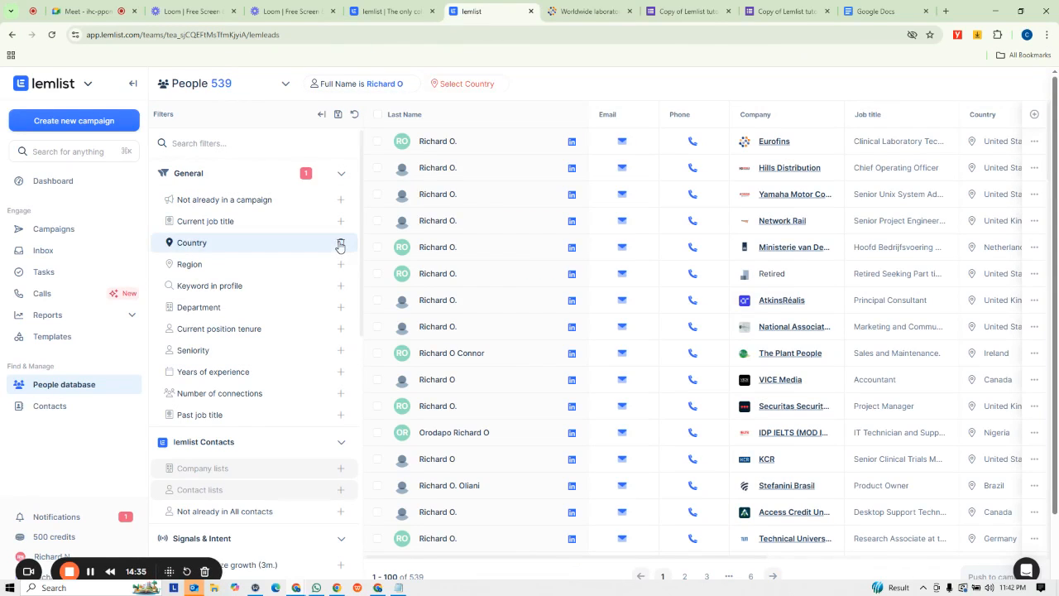
{"action": "left_click", "coordinate": [464, 84]}
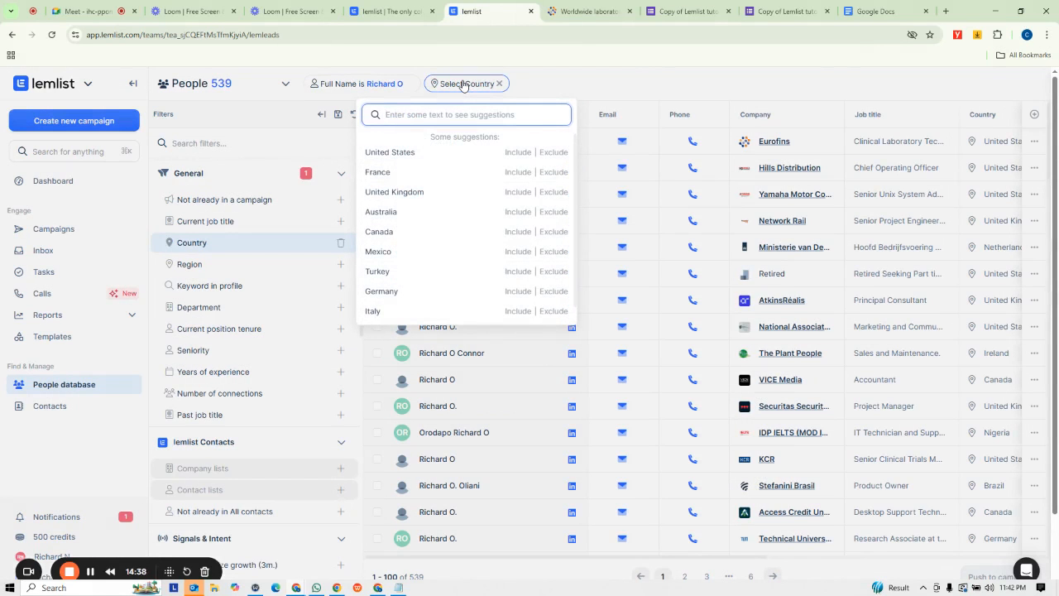
{"action": "left_click", "coordinate": [519, 232]}
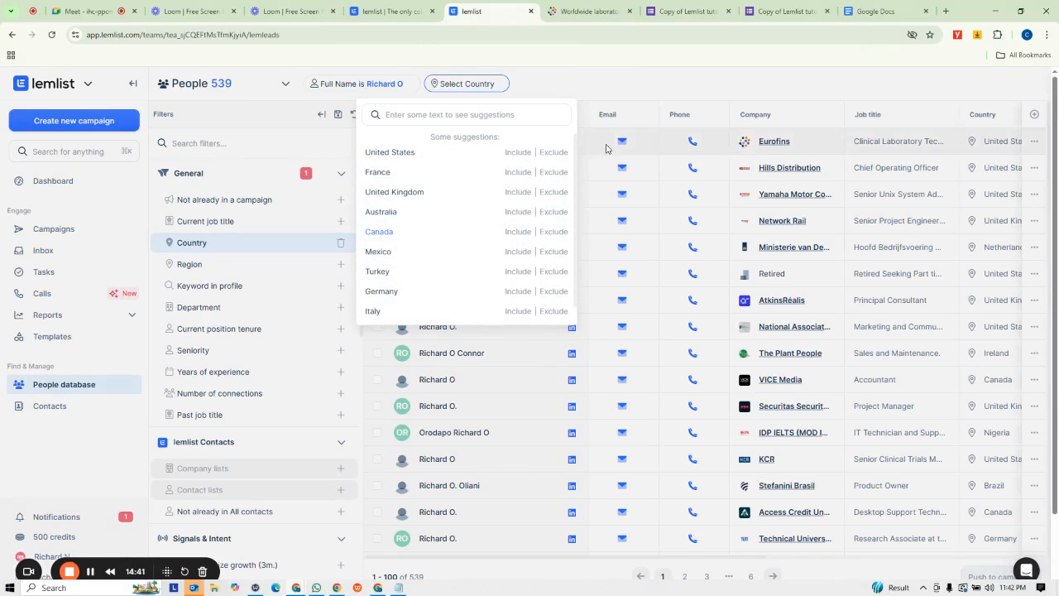
{"action": "left_click", "coordinate": [666, 82]}
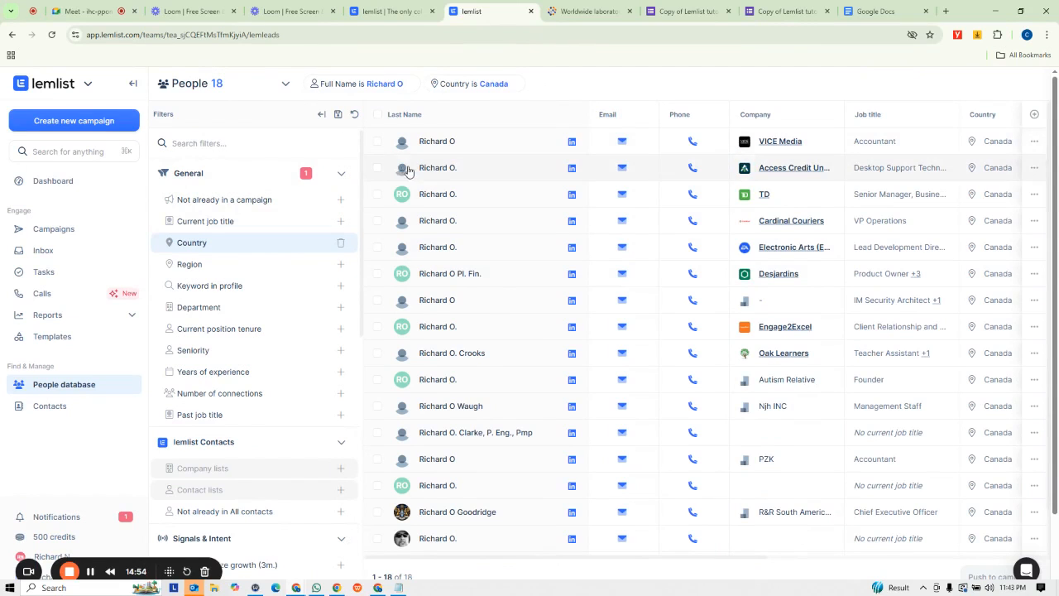
- Review the Canadian leads and remove the Full Name filter from the search
{"action": "scroll", "coordinate": [485, 347], "scroll_direction": "down", "scroll_amount": 1}
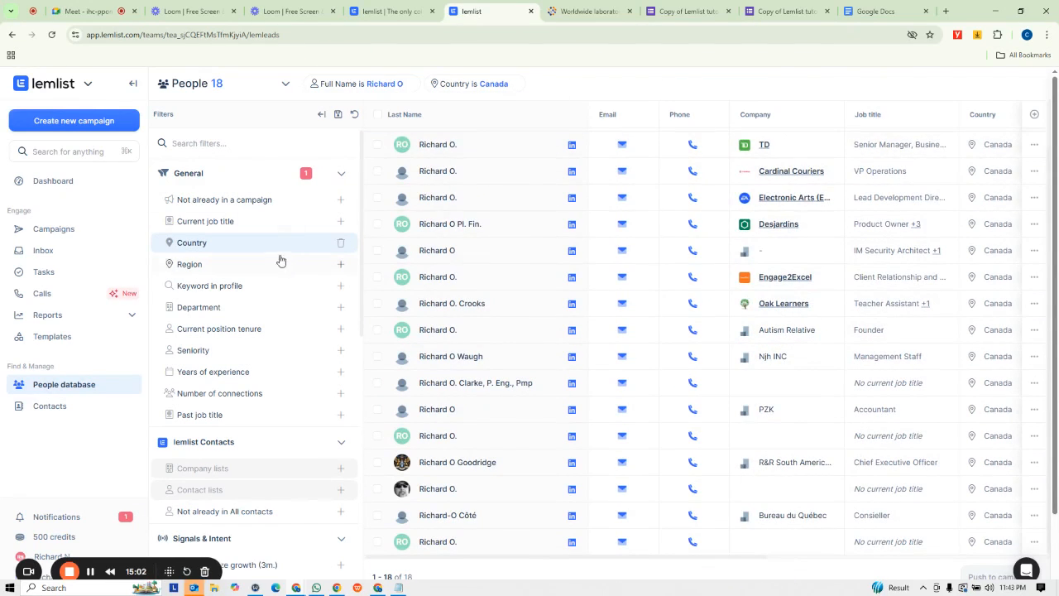
{"action": "scroll", "coordinate": [292, 294], "scroll_direction": "down", "scroll_amount": 3}
{"action": "scroll", "coordinate": [292, 294], "scroll_direction": "up", "scroll_amount": 3}
{"action": "left_click", "coordinate": [411, 84]}
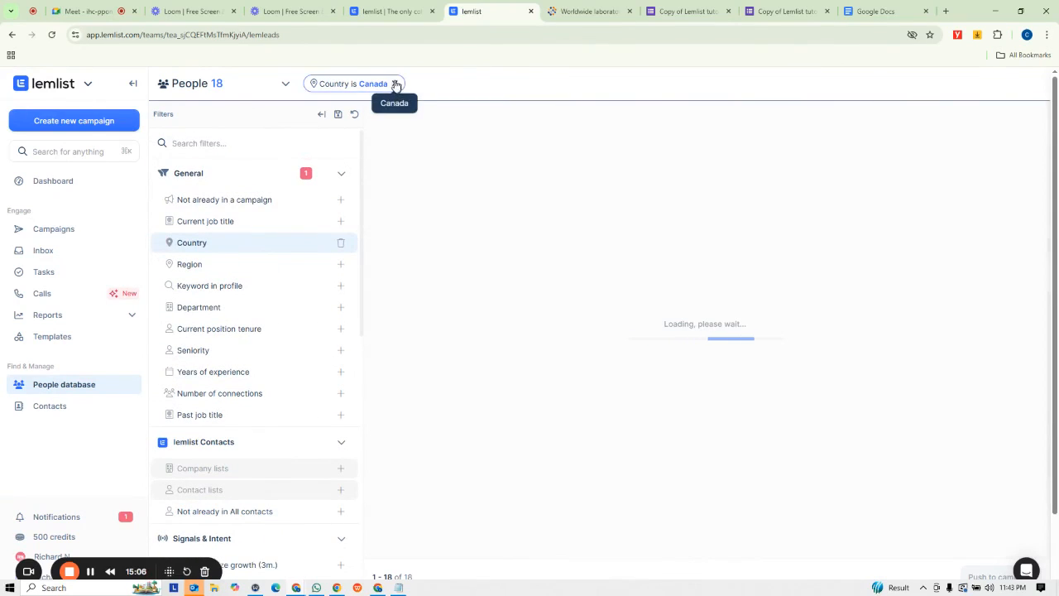
- Replace the Canada country filter with United States
{"action": "left_click", "coordinate": [396, 84]}
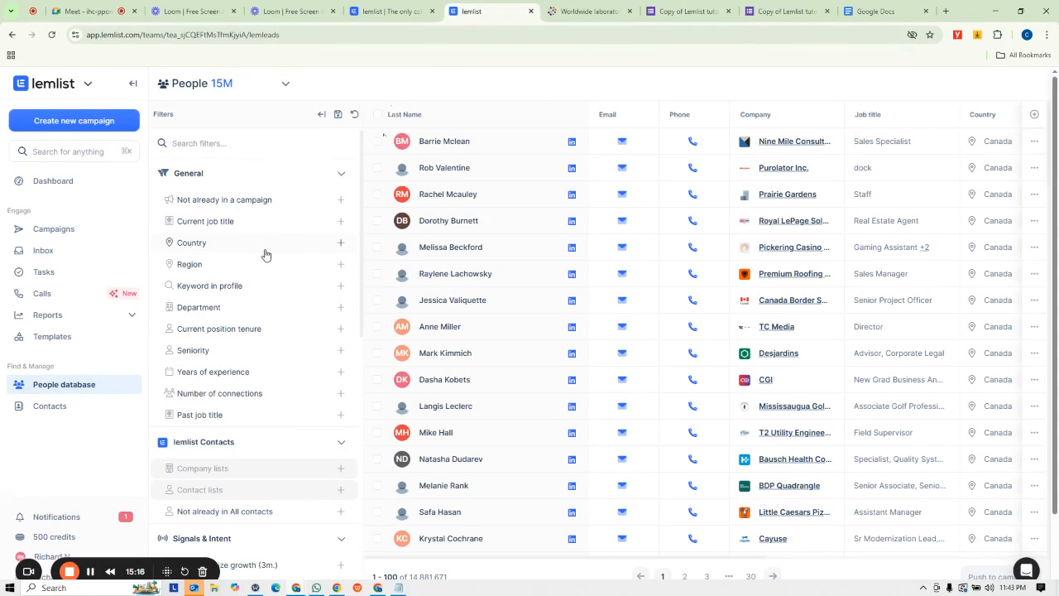
{"action": "left_click", "coordinate": [339, 246]}
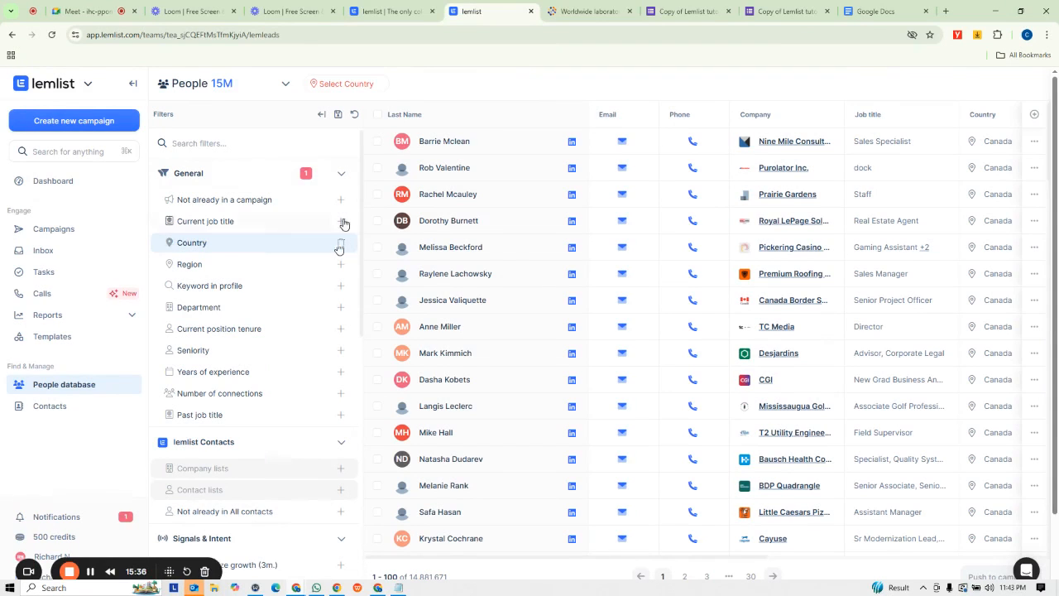
{"action": "left_click", "coordinate": [348, 83]}
{"action": "left_click", "coordinate": [348, 83]}
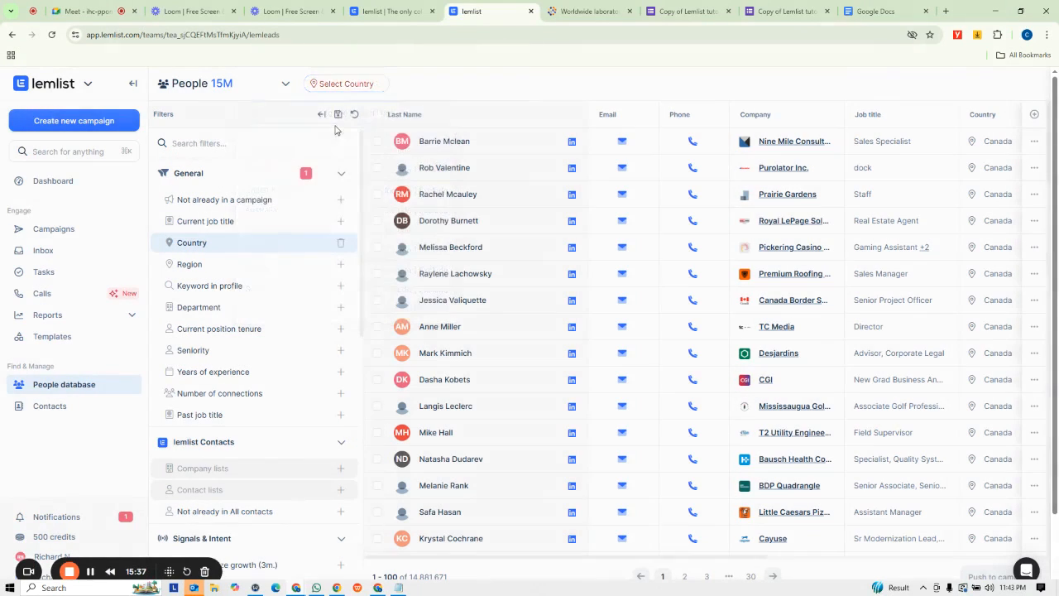
{"action": "left_click", "coordinate": [346, 84]}
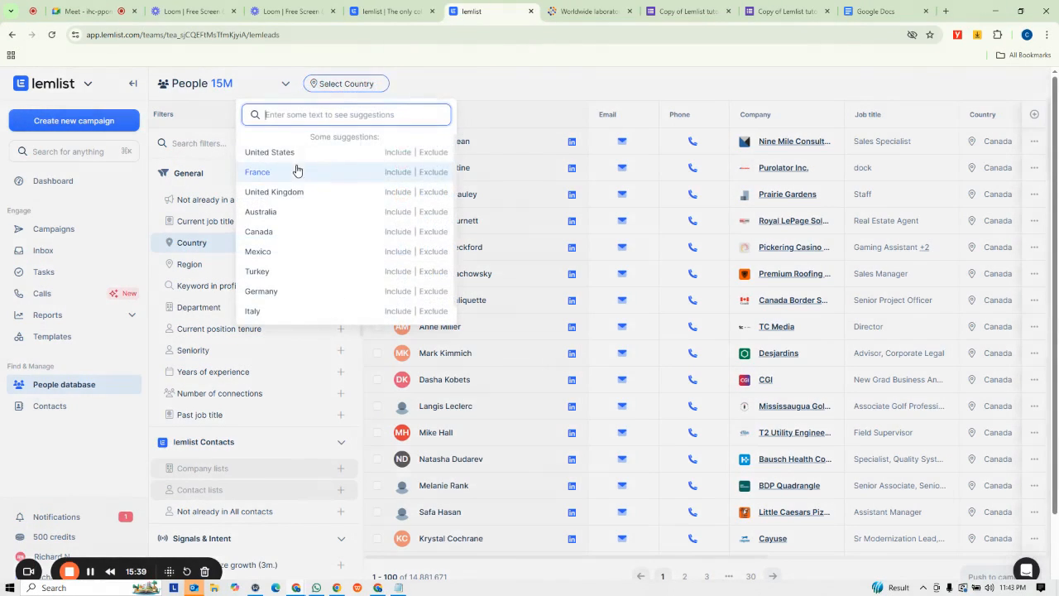
{"action": "left_click", "coordinate": [403, 154]}
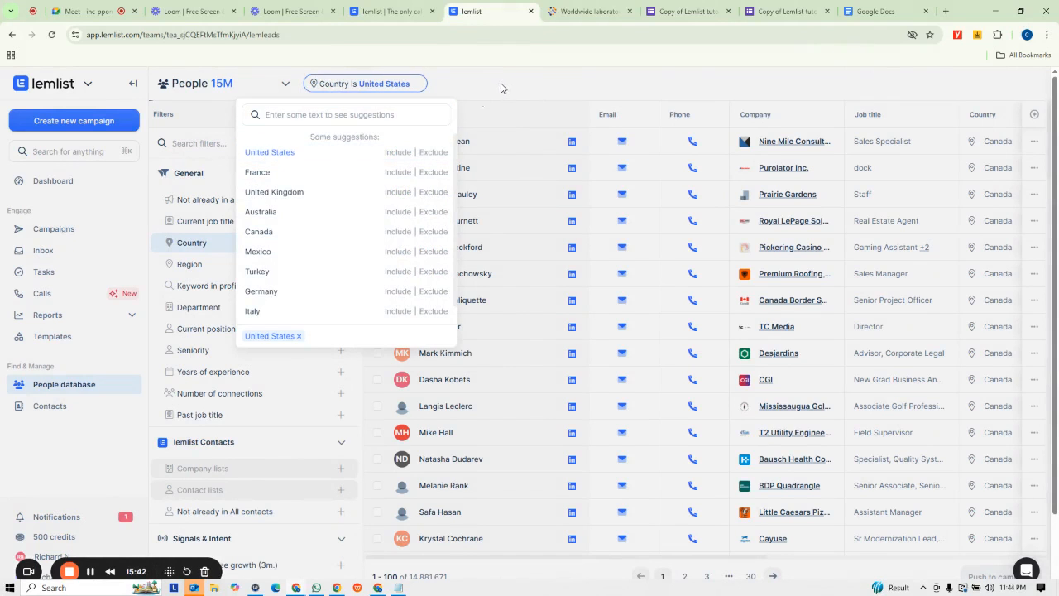
{"action": "left_click", "coordinate": [501, 88]}
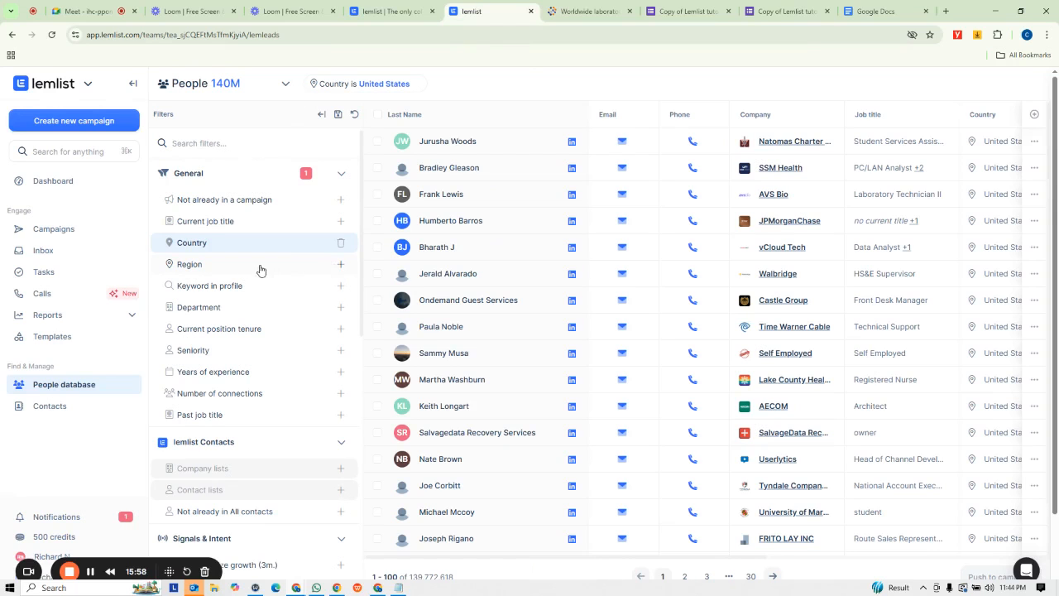
- Open the Region filter to browse its region options, then remove it
{"action": "left_click", "coordinate": [259, 265]}
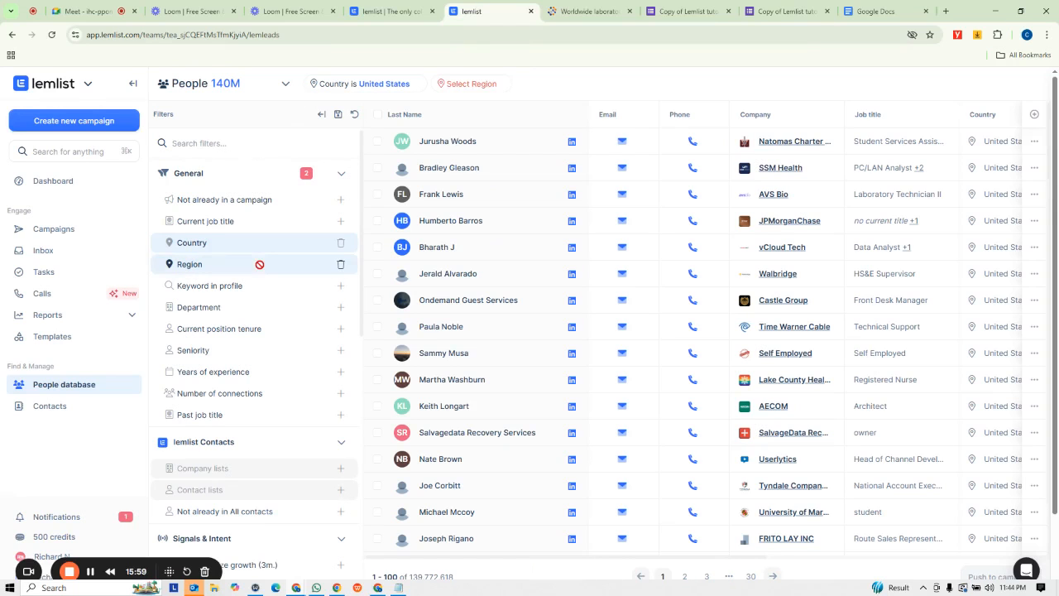
{"action": "left_click", "coordinate": [476, 86]}
{"action": "left_click", "coordinate": [476, 84]}
{"action": "left_click", "coordinate": [476, 84]}
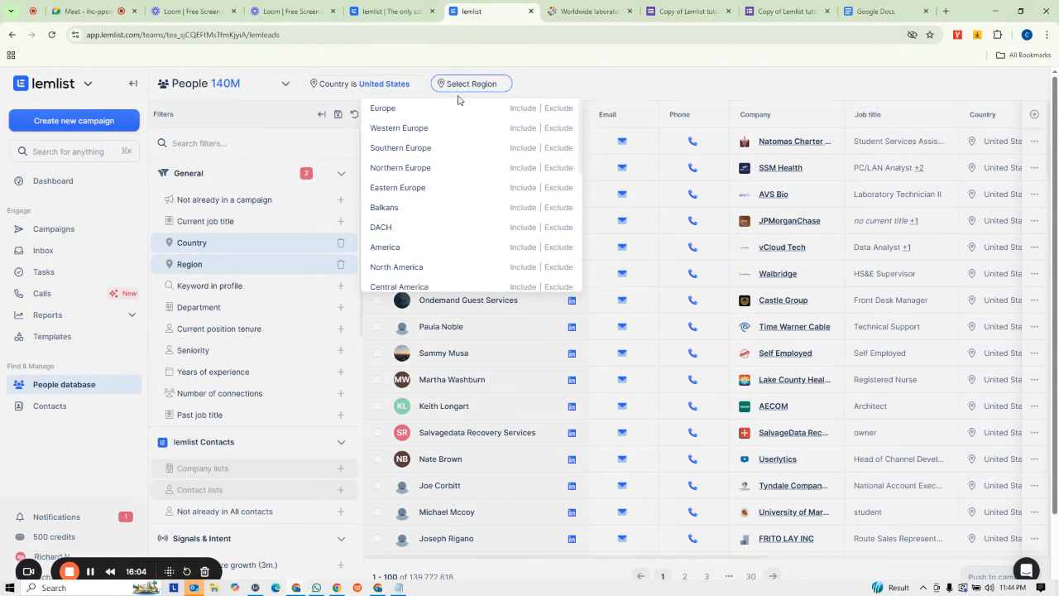
{"action": "scroll", "coordinate": [456, 147], "scroll_direction": "down", "scroll_amount": 8}
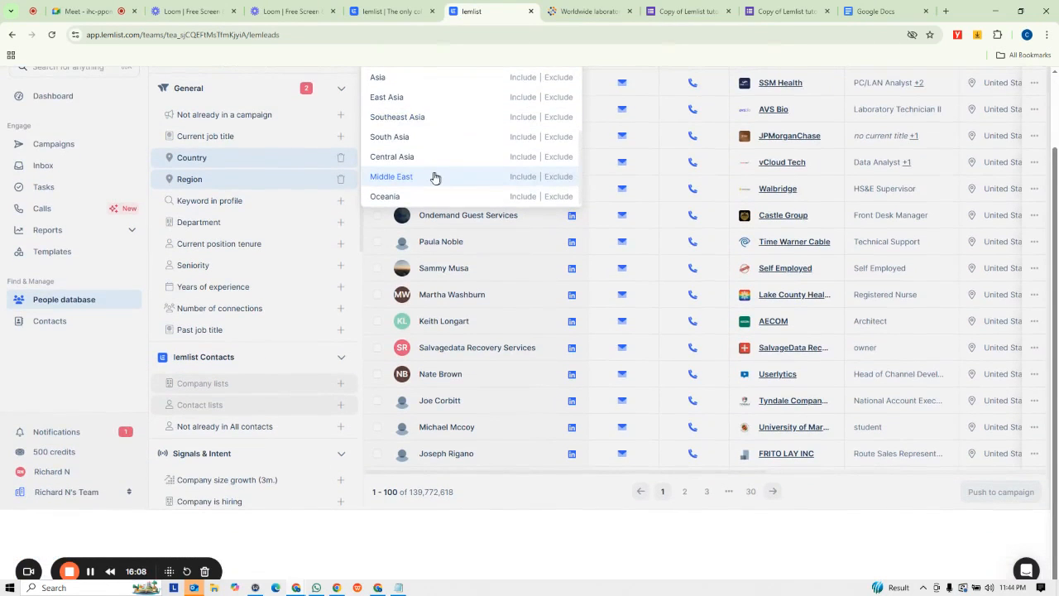
{"action": "scroll", "coordinate": [434, 177], "scroll_direction": "up", "scroll_amount": 8}
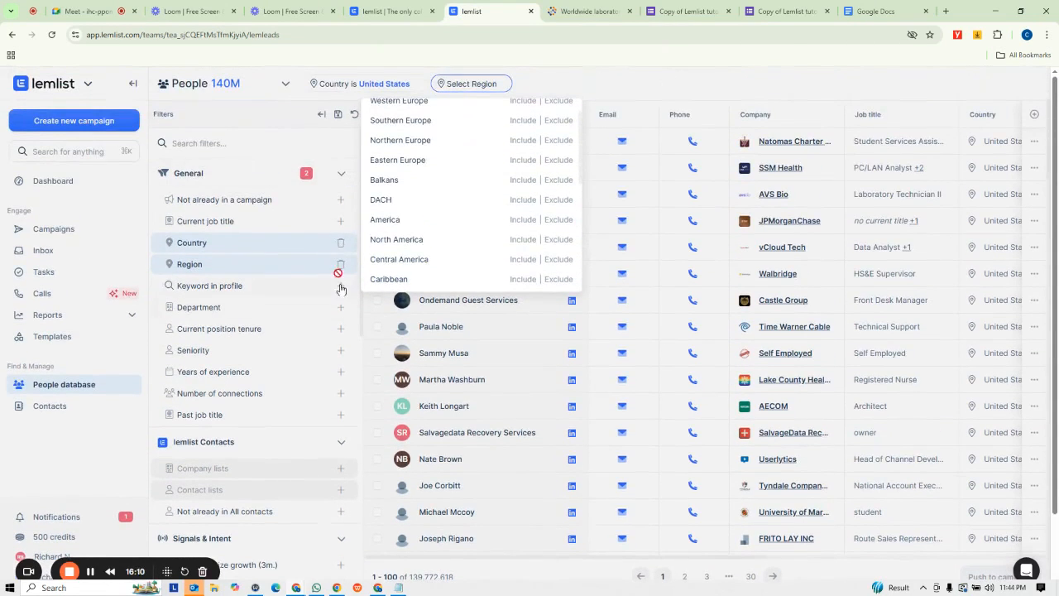
{"action": "left_click", "coordinate": [501, 84]}
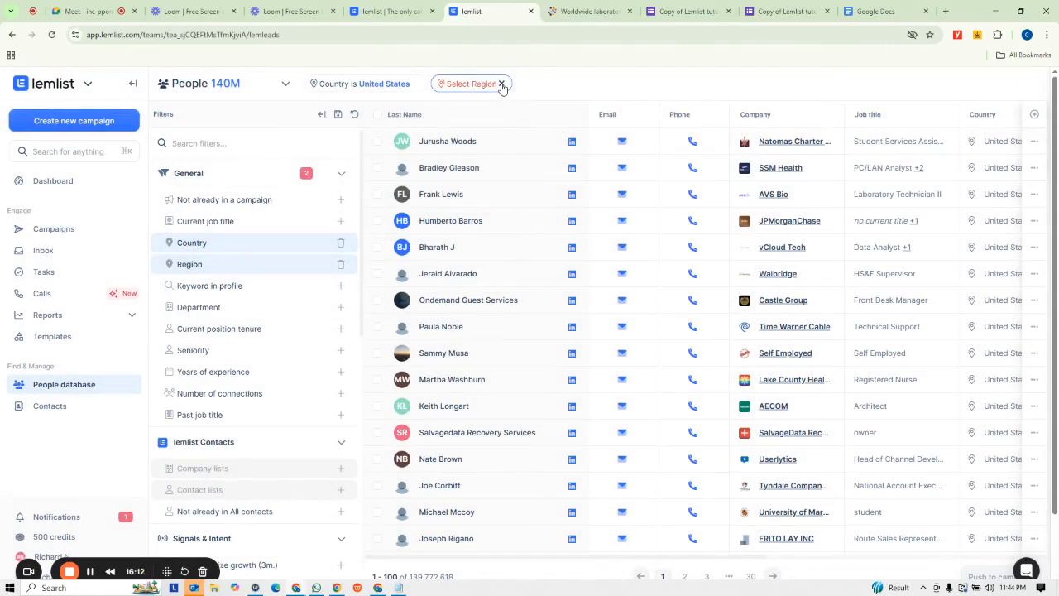
{"action": "left_click", "coordinate": [501, 84]}
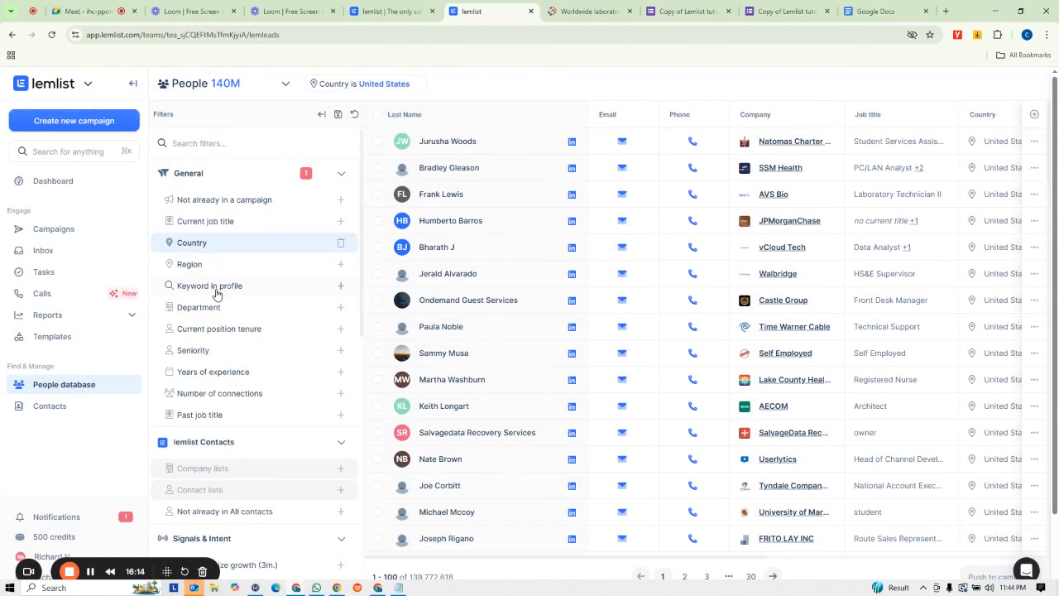
- Add a City / State filter from the Contact information filters
{"action": "scroll", "coordinate": [240, 385], "scroll_direction": "down", "scroll_amount": 5}
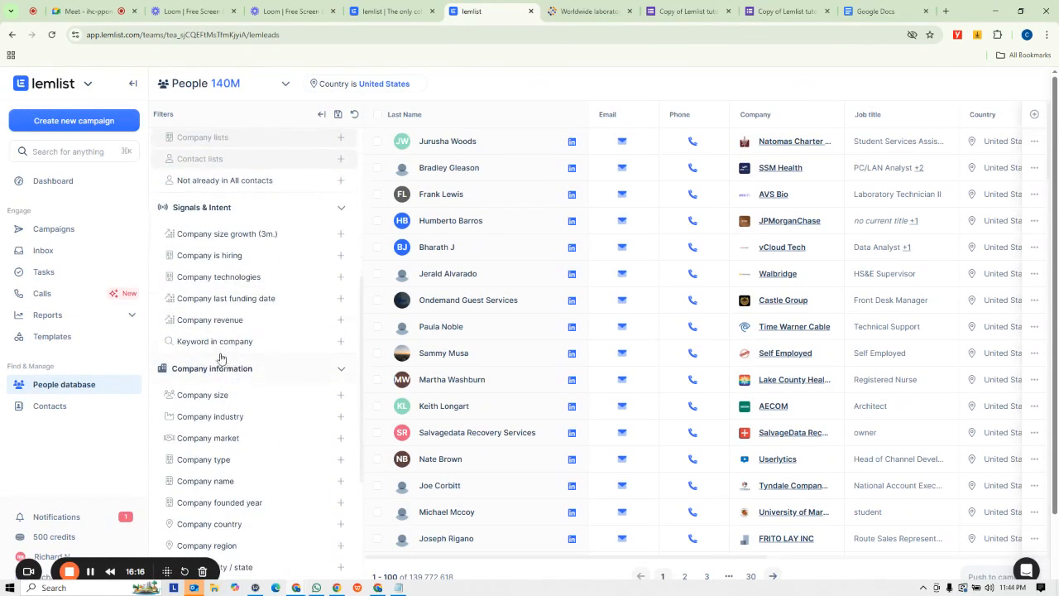
{"action": "scroll", "coordinate": [217, 356], "scroll_direction": "down", "scroll_amount": 2}
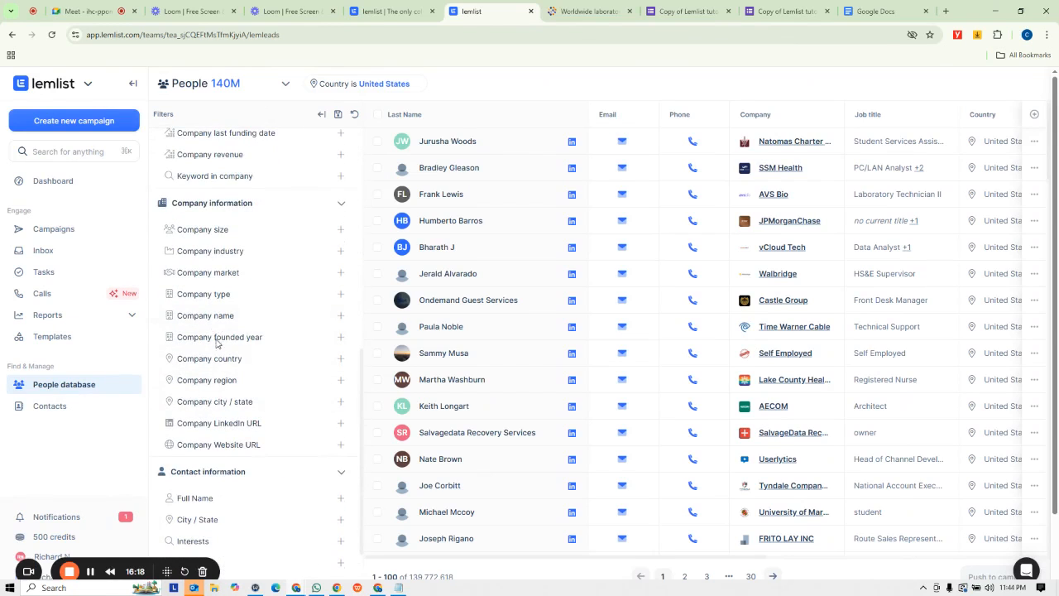
{"action": "scroll", "coordinate": [216, 342], "scroll_direction": "down", "scroll_amount": 3}
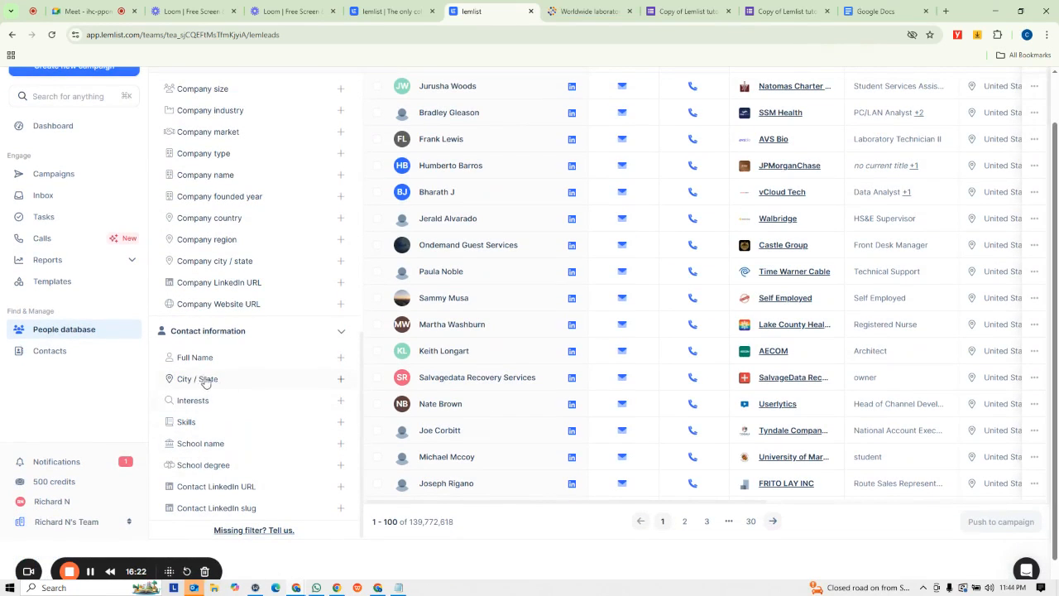
{"action": "left_click", "coordinate": [206, 381]}
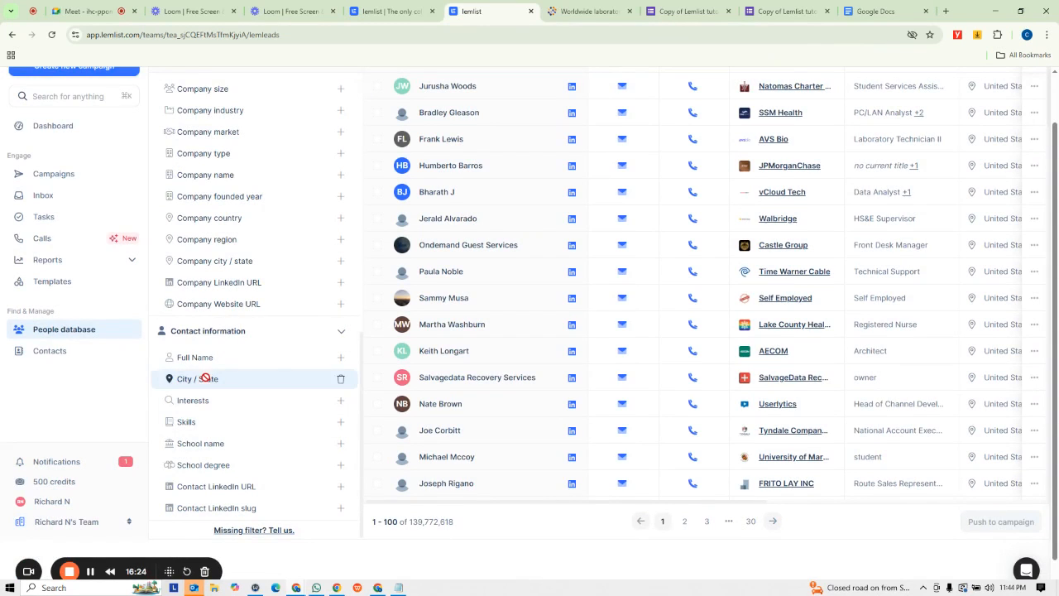
{"action": "scroll", "coordinate": [493, 206], "scroll_direction": "up", "scroll_amount": 1}
- Add california as an included City / State value in the People search
{"action": "left_click", "coordinate": [477, 85]}
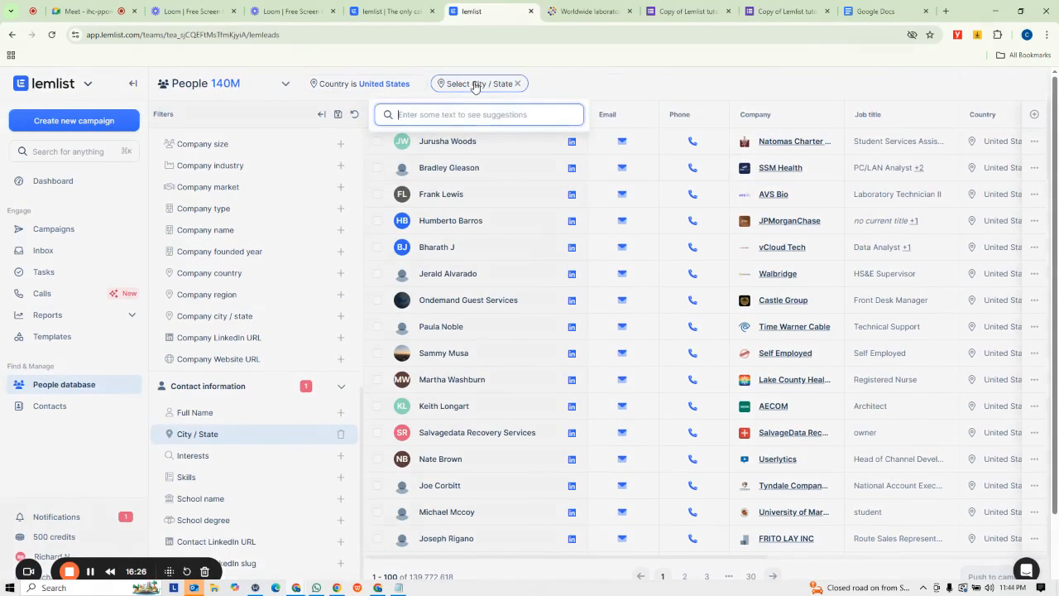
{"action": "left_click", "coordinate": [476, 86]}
{"action": "left_click", "coordinate": [467, 87]}
{"action": "type", "text": "californi"}
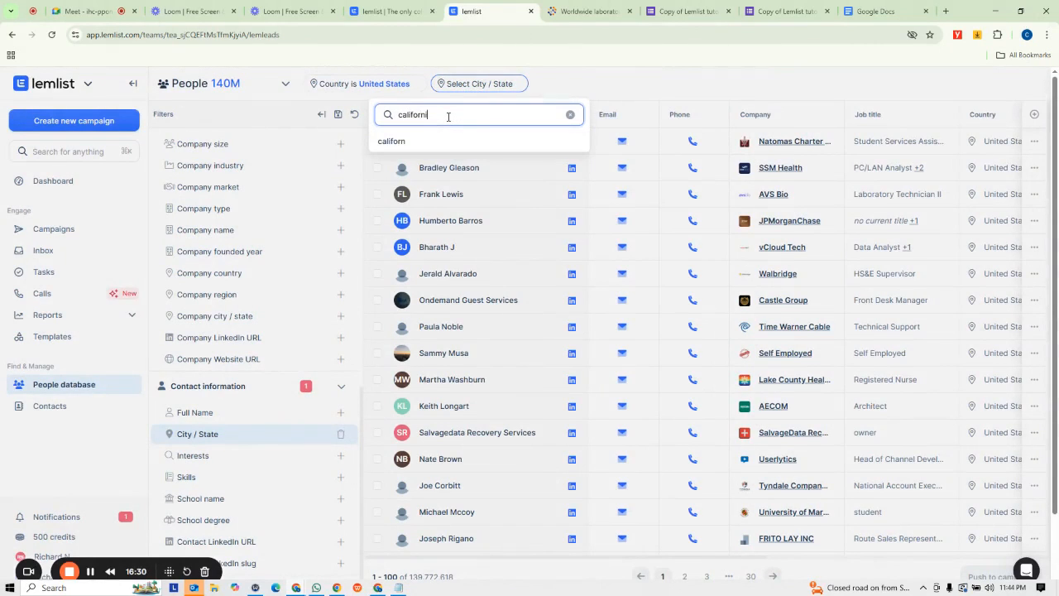
{"action": "type", "text": "a"}
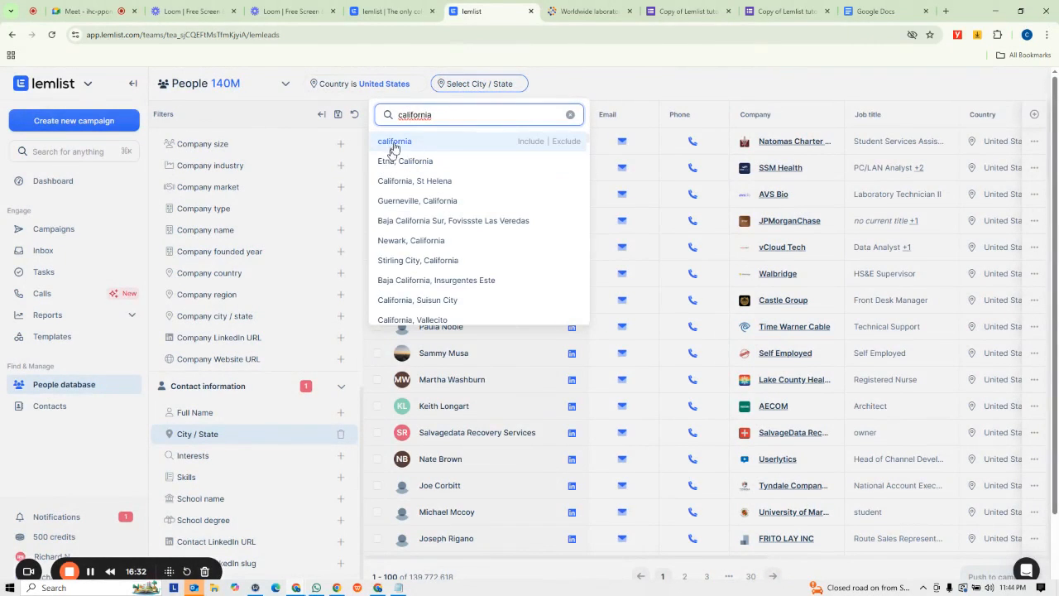
{"action": "left_click", "coordinate": [535, 142]}
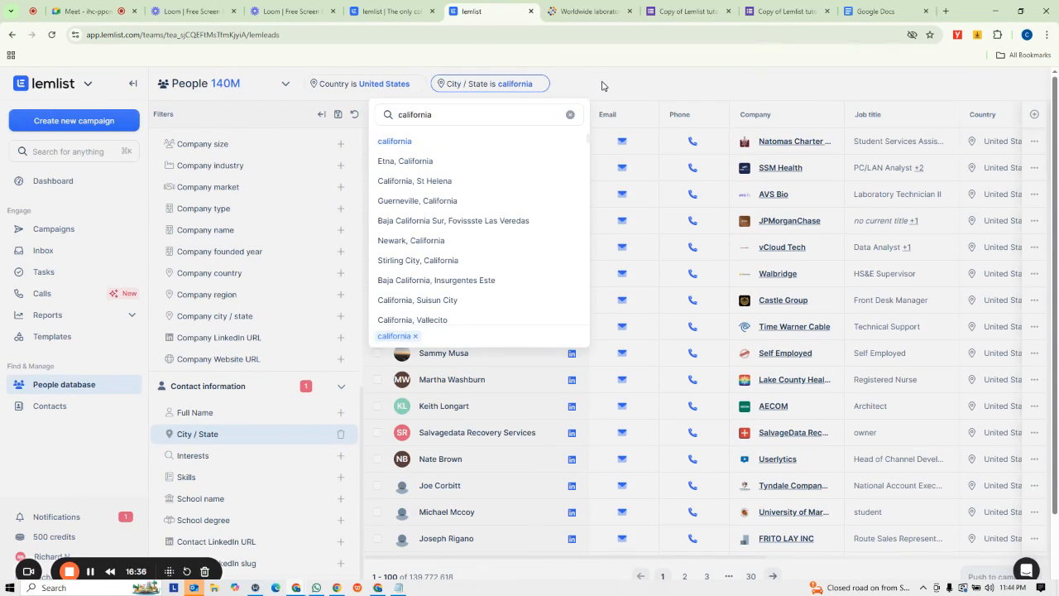
{"action": "left_click", "coordinate": [621, 86]}
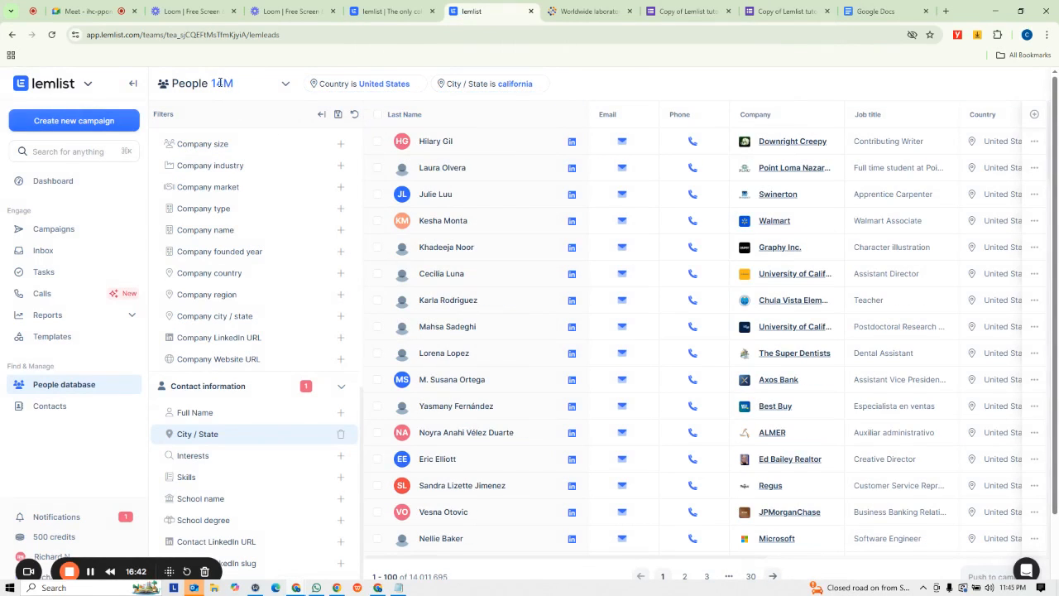
{"action": "scroll", "coordinate": [624, 329], "scroll_direction": "down", "scroll_amount": 15}
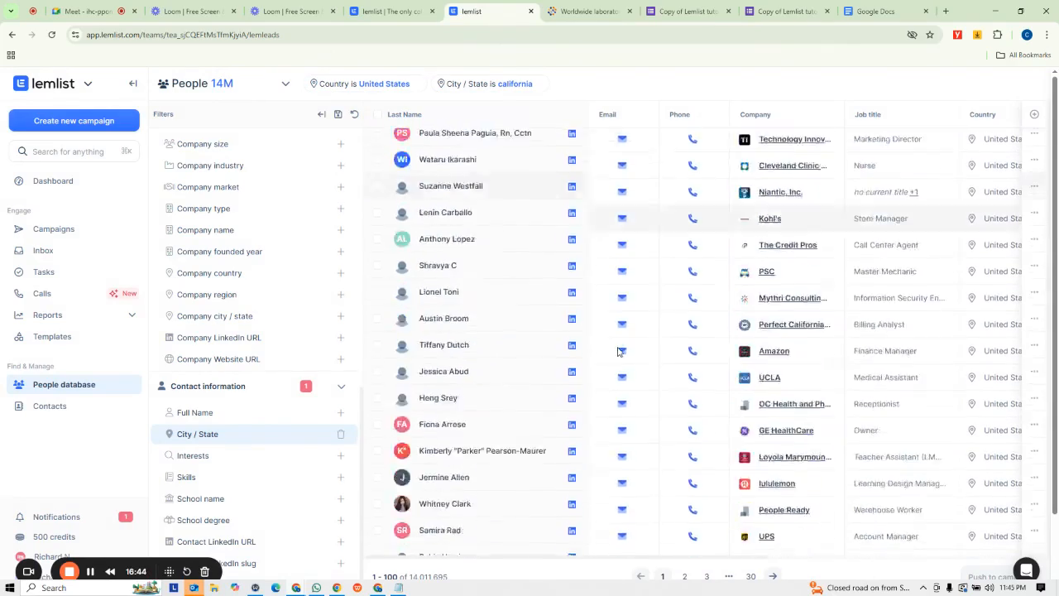
{"action": "scroll", "coordinate": [596, 405], "scroll_direction": "down", "scroll_amount": 5}
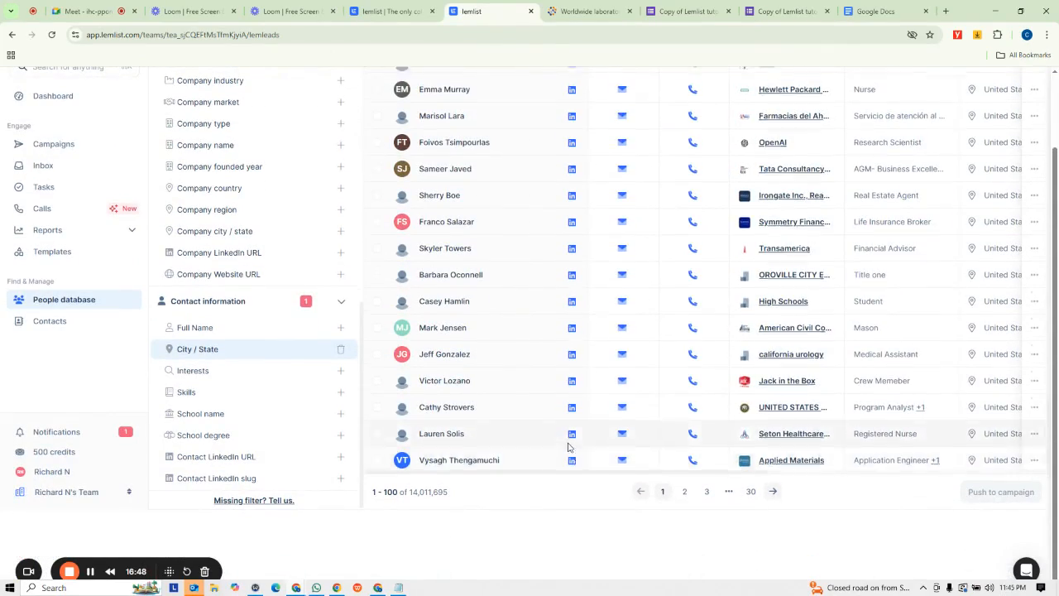
{"action": "scroll", "coordinate": [560, 443], "scroll_direction": "down", "scroll_amount": 10}
{"action": "scroll", "coordinate": [547, 155], "scroll_direction": "up", "scroll_amount": 1}
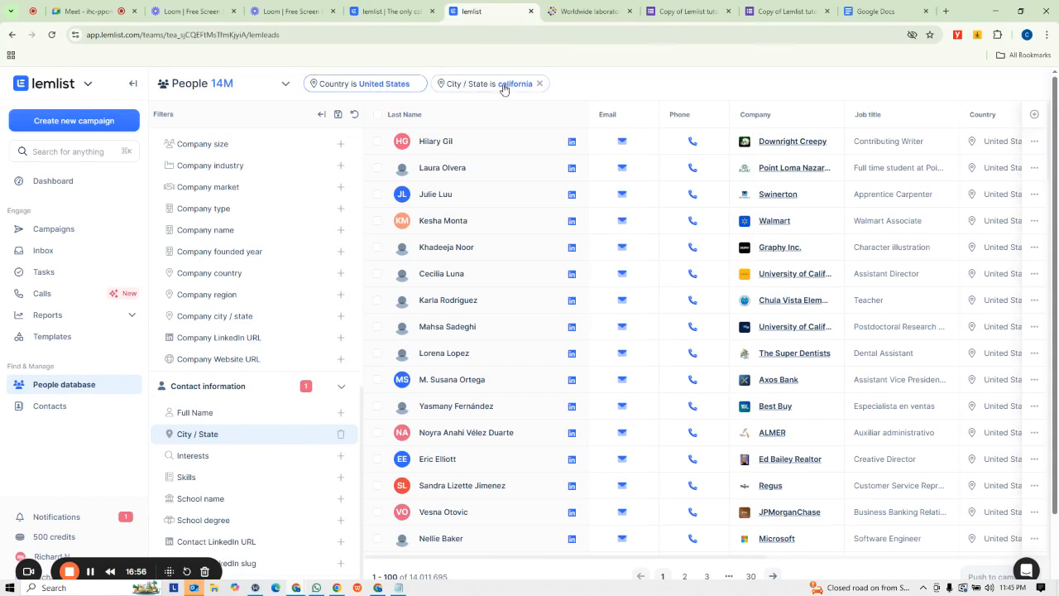
{"action": "scroll", "coordinate": [273, 270], "scroll_direction": "up", "scroll_amount": 10}
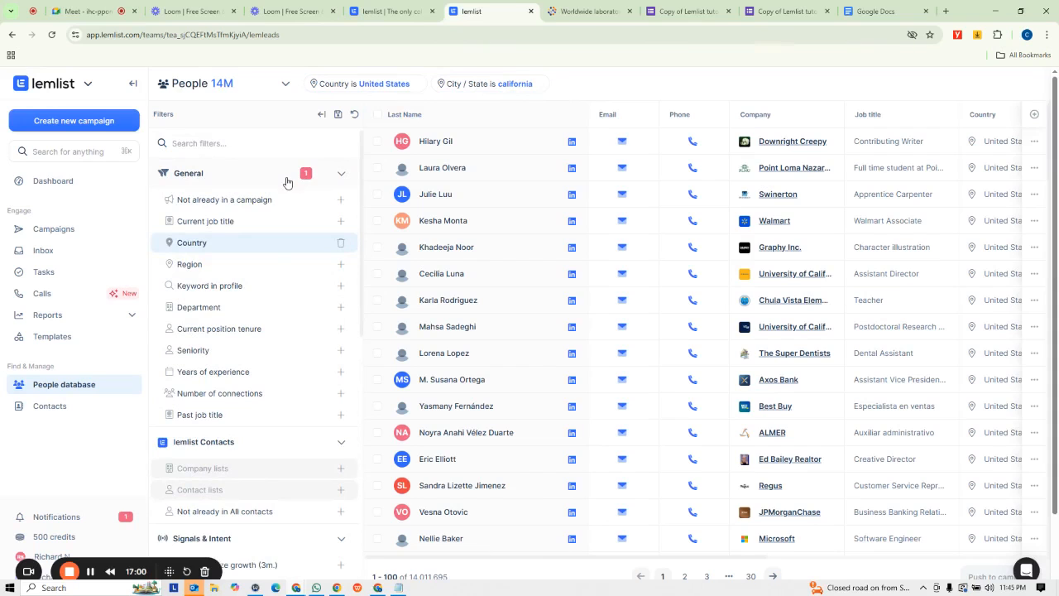
- Add a Department filter including Education
{"action": "left_click", "coordinate": [216, 307]}
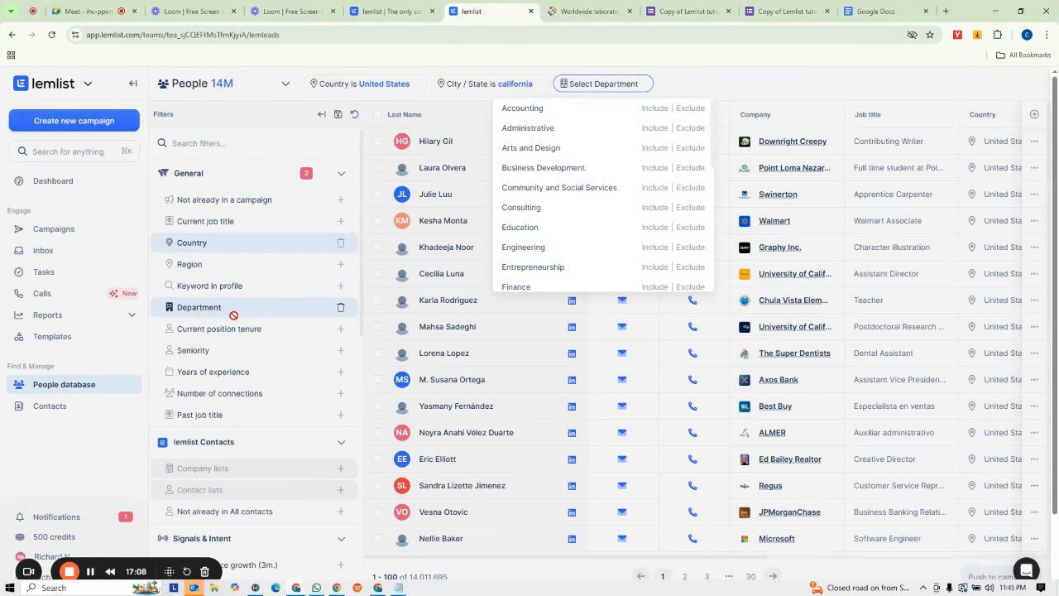
{"action": "left_click", "coordinate": [598, 86]}
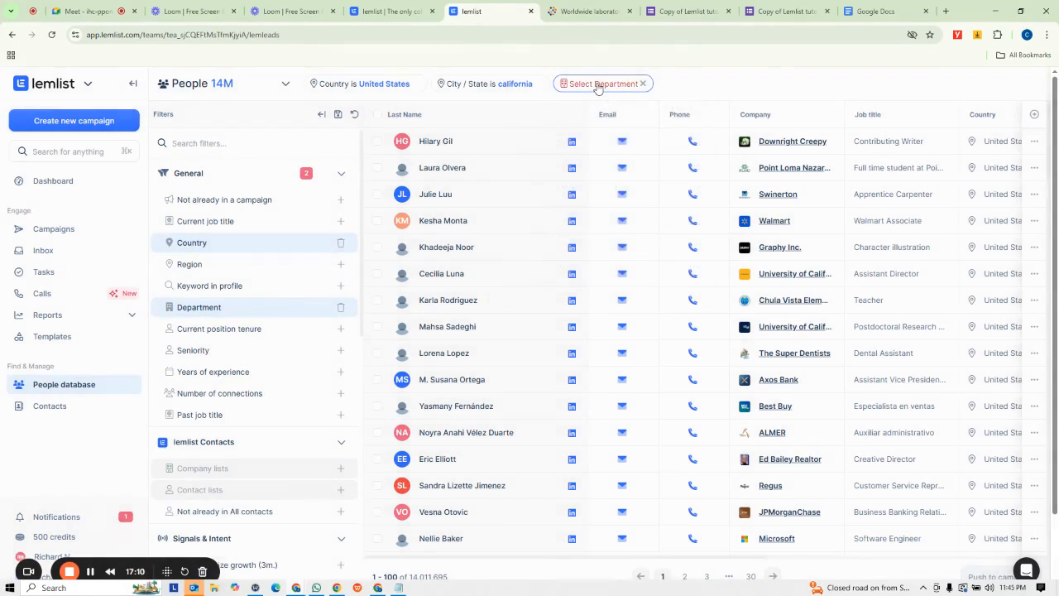
{"action": "left_click", "coordinate": [598, 86]}
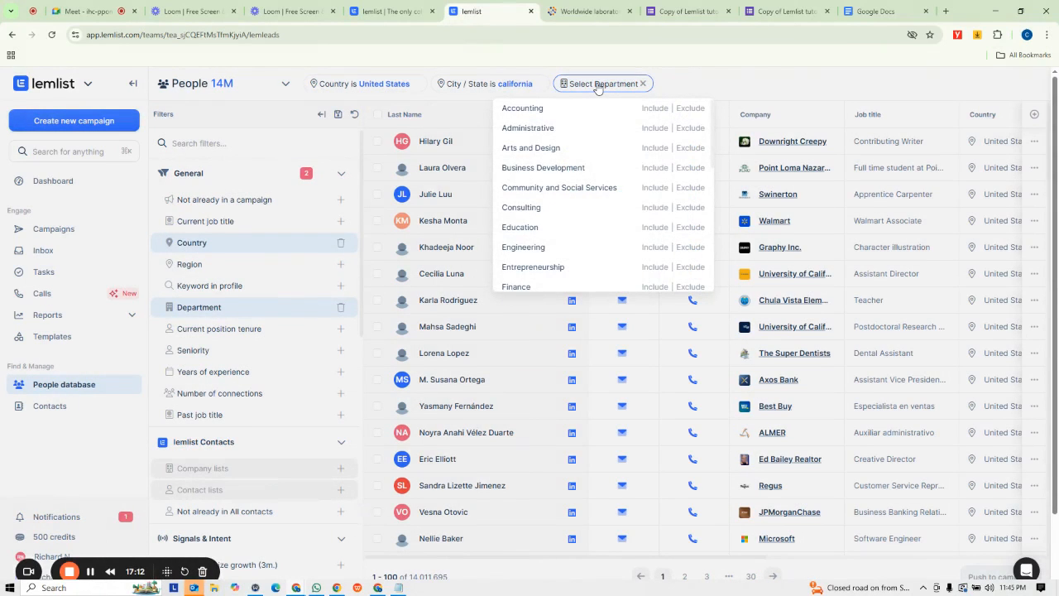
{"action": "scroll", "coordinate": [551, 196], "scroll_direction": "down", "scroll_amount": 5}
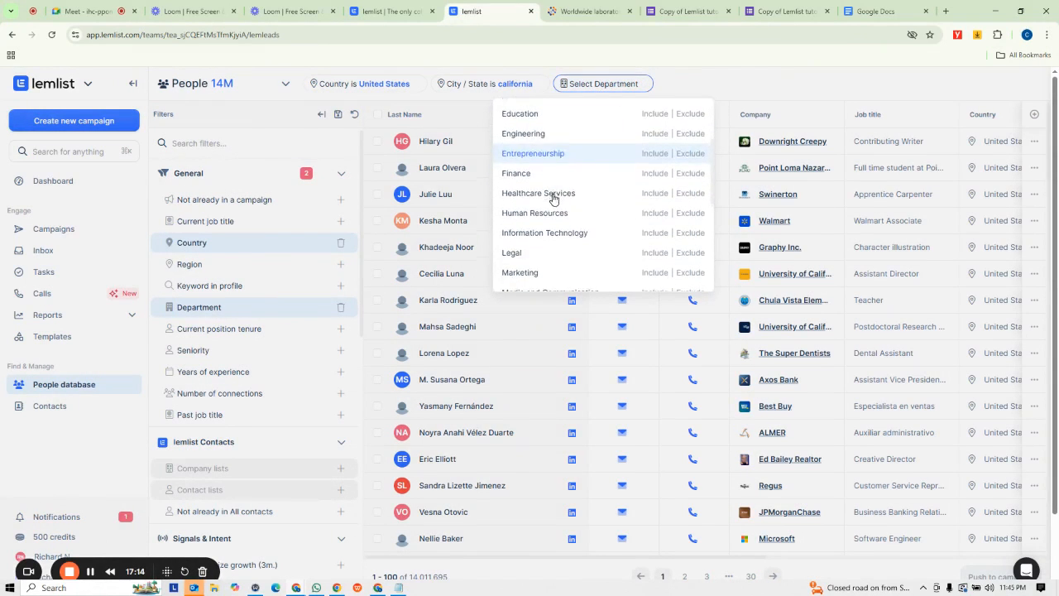
{"action": "scroll", "coordinate": [552, 201], "scroll_direction": "down", "scroll_amount": 3}
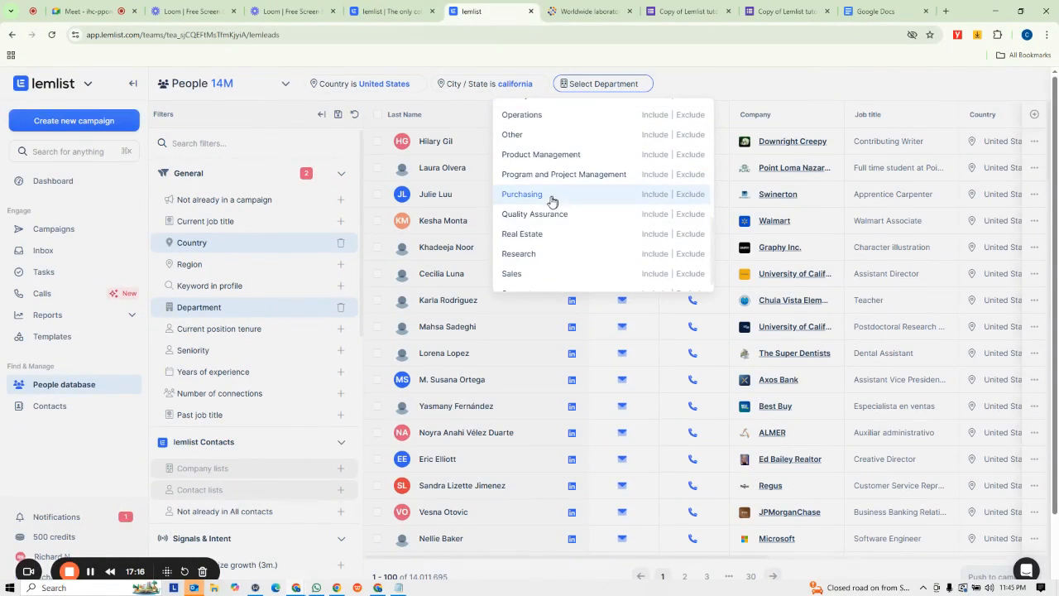
{"action": "scroll", "coordinate": [542, 231], "scroll_direction": "up", "scroll_amount": 8}
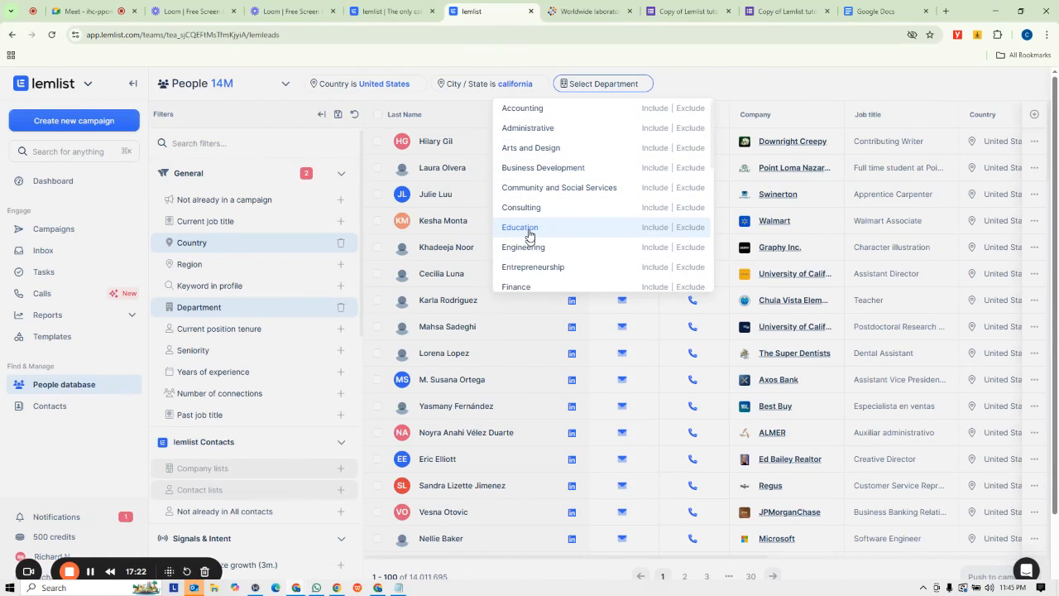
{"action": "left_click", "coordinate": [529, 228]}
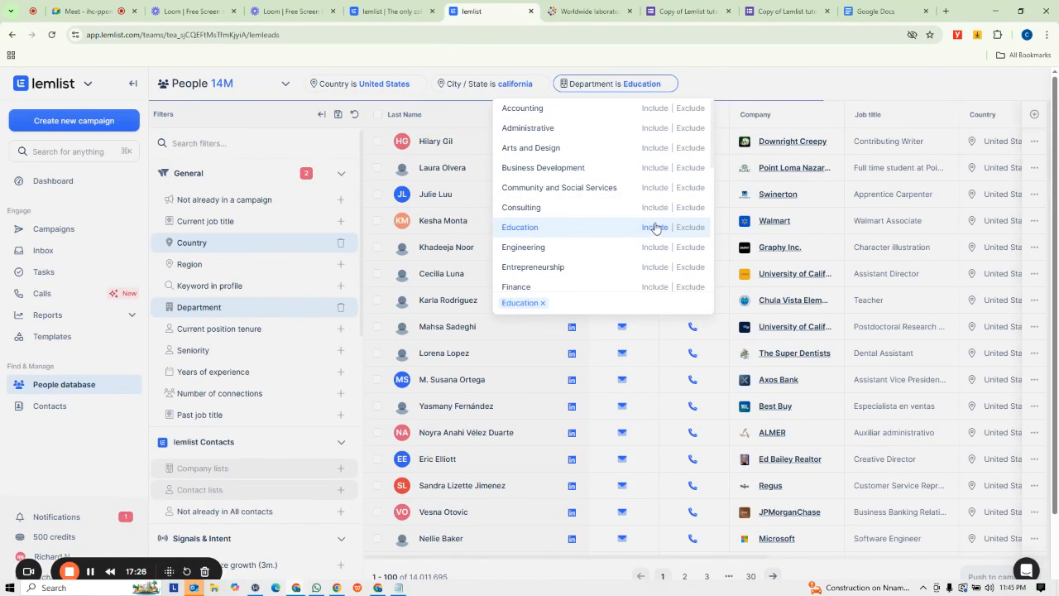
{"action": "left_click", "coordinate": [730, 76]}
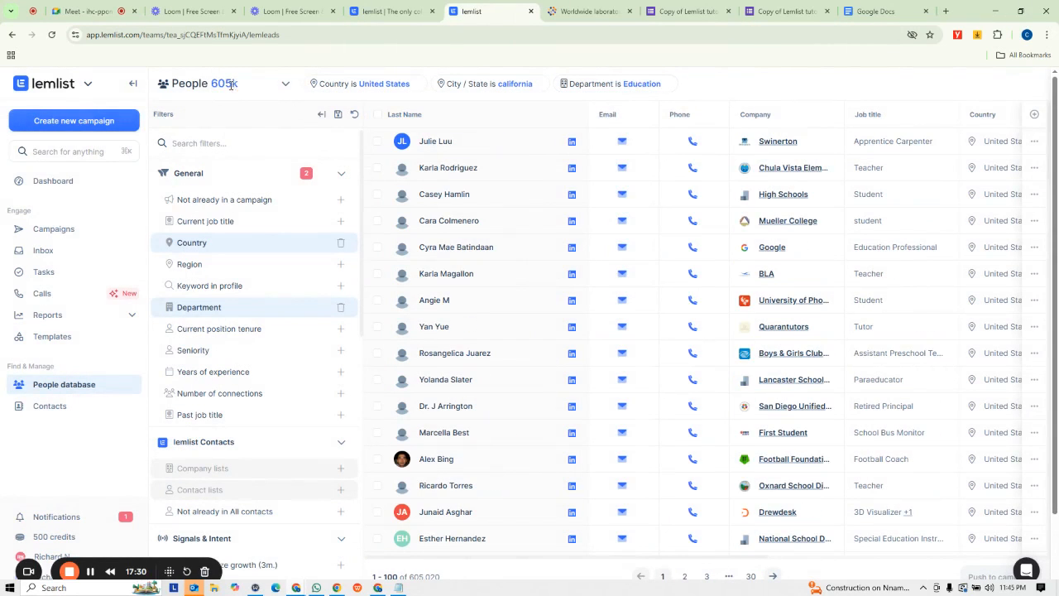
{"action": "left_click_drag", "start_coordinate": [227, 84], "coordinate": [210, 84]}
{"action": "left_click", "coordinate": [830, 85]}
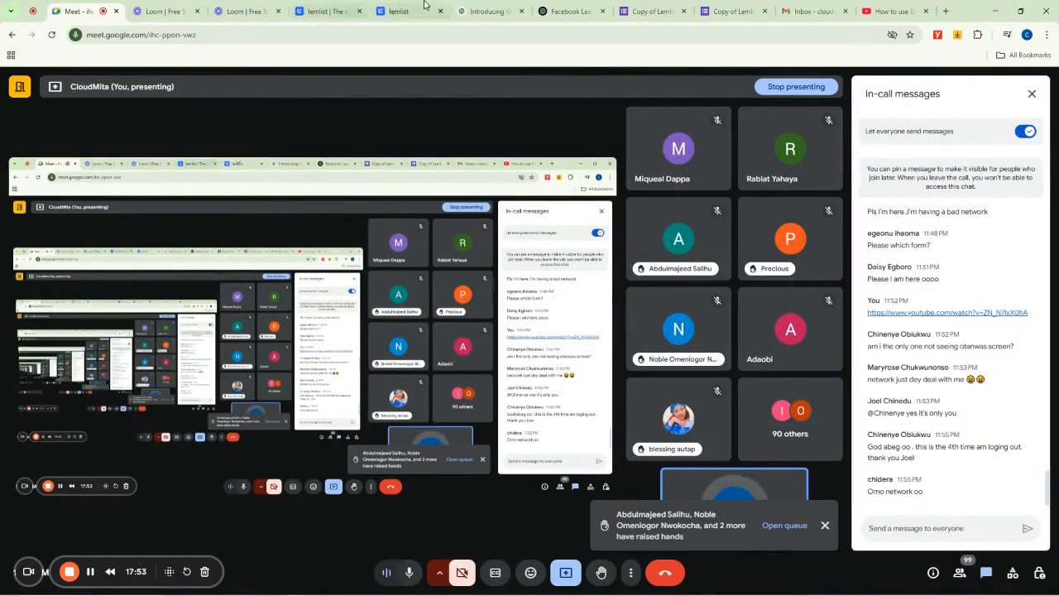
{"action": "left_click", "coordinate": [428, 6]}
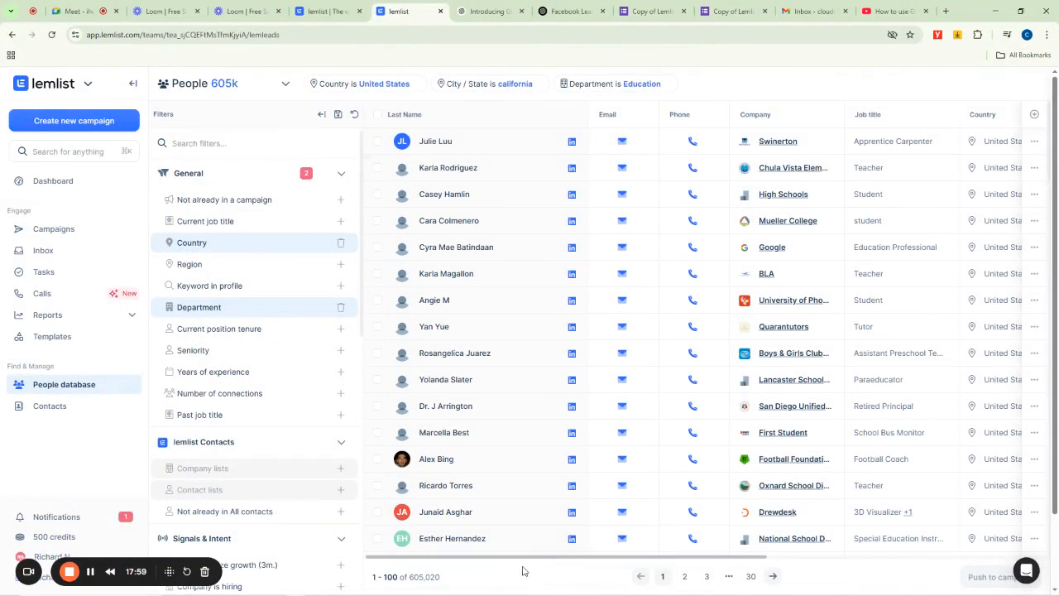
{"action": "left_click_drag", "start_coordinate": [542, 568], "coordinate": [530, 546]}
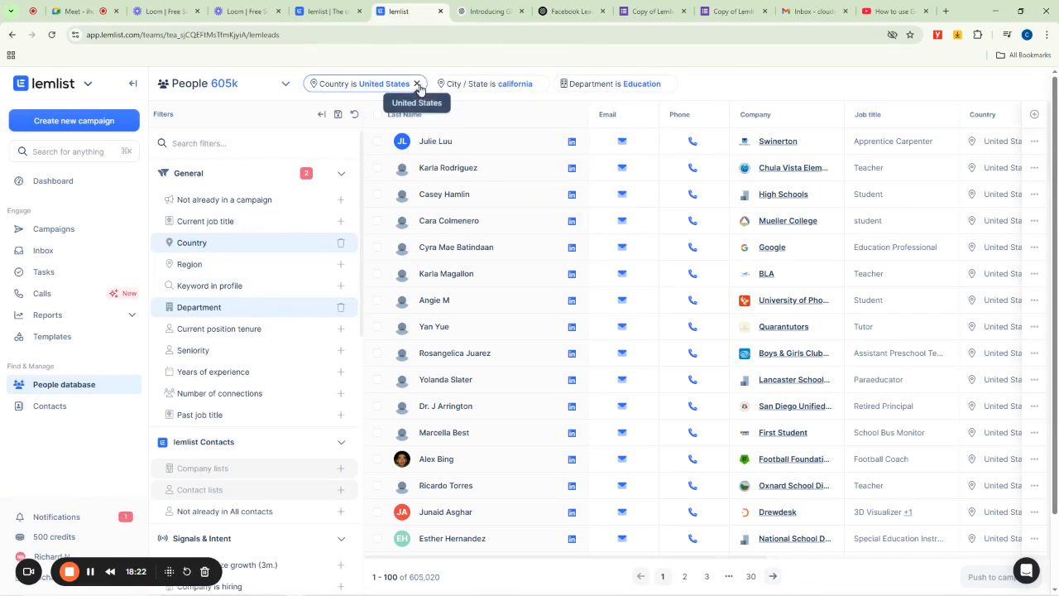
- Remove the Country, Department and City / State filters from the search
{"action": "left_click", "coordinate": [418, 86]}
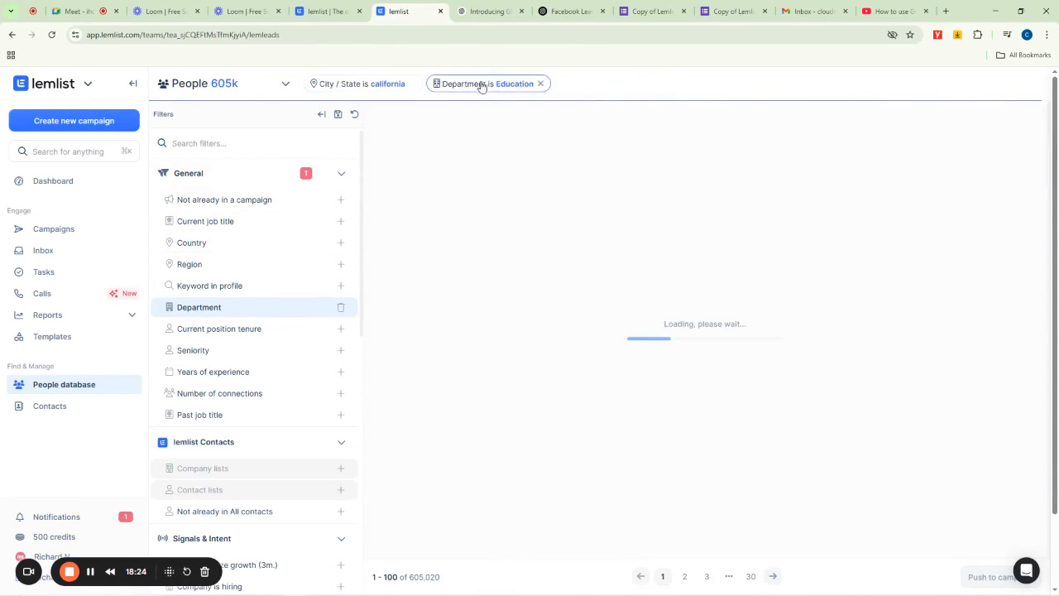
{"action": "left_click", "coordinate": [541, 85]}
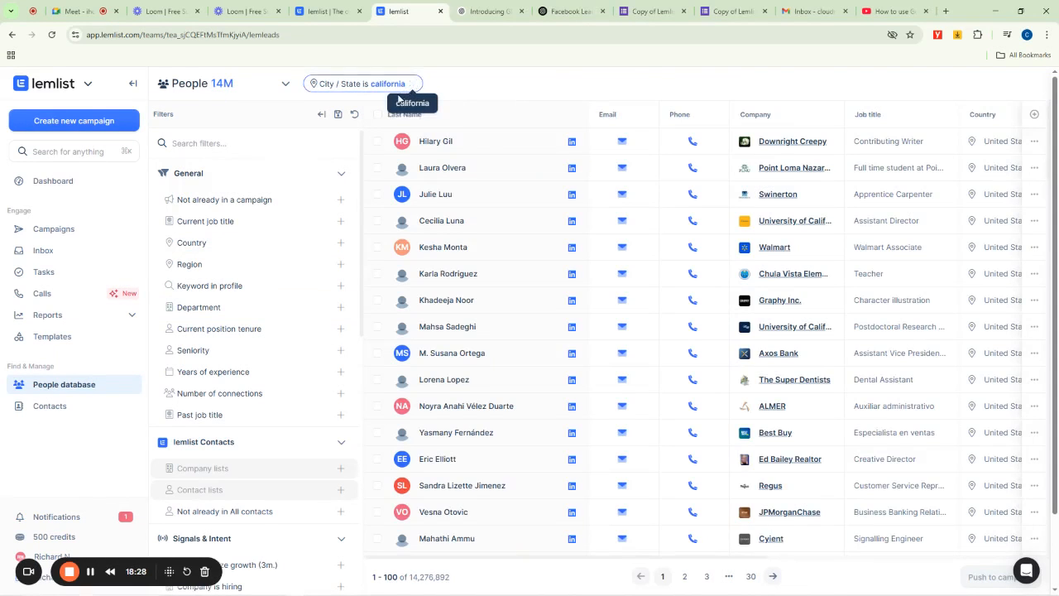
{"action": "left_click", "coordinate": [412, 85]}
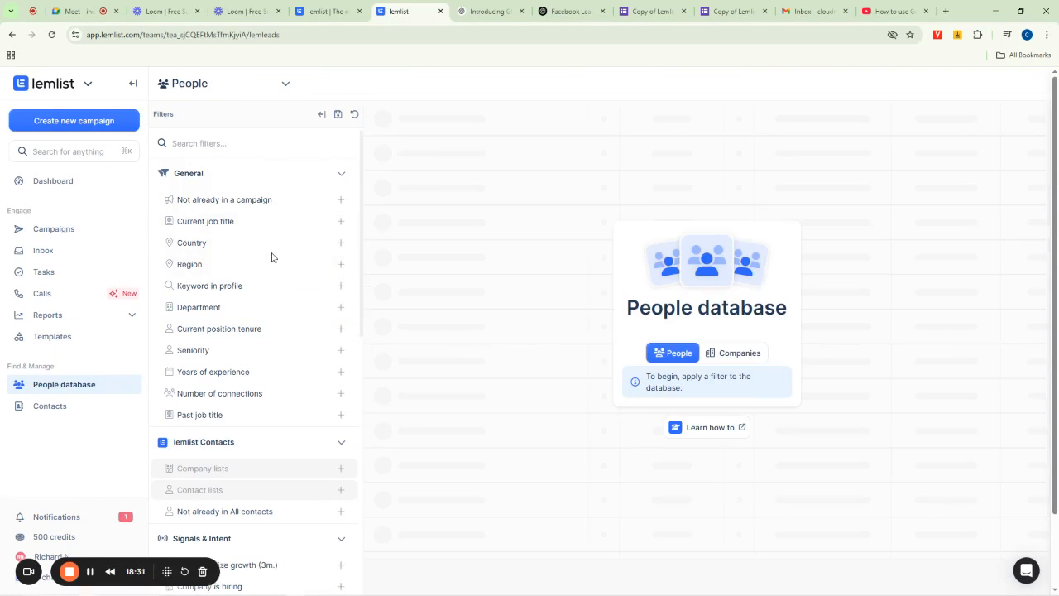
- Add a Seniority filter including Manager
{"action": "scroll", "coordinate": [272, 256], "scroll_direction": "down", "scroll_amount": 2}
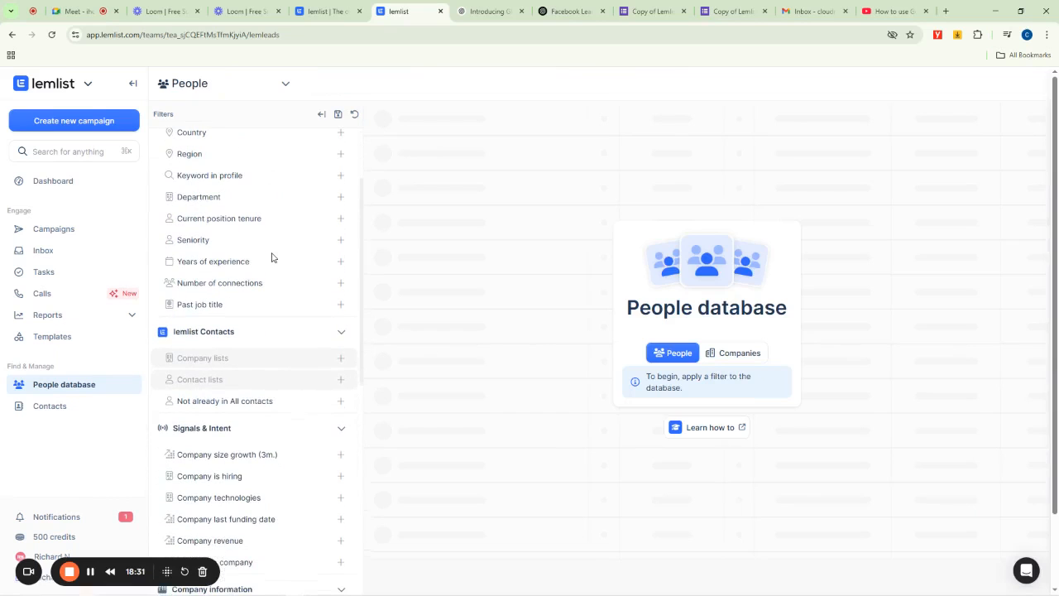
{"action": "left_click", "coordinate": [197, 241]}
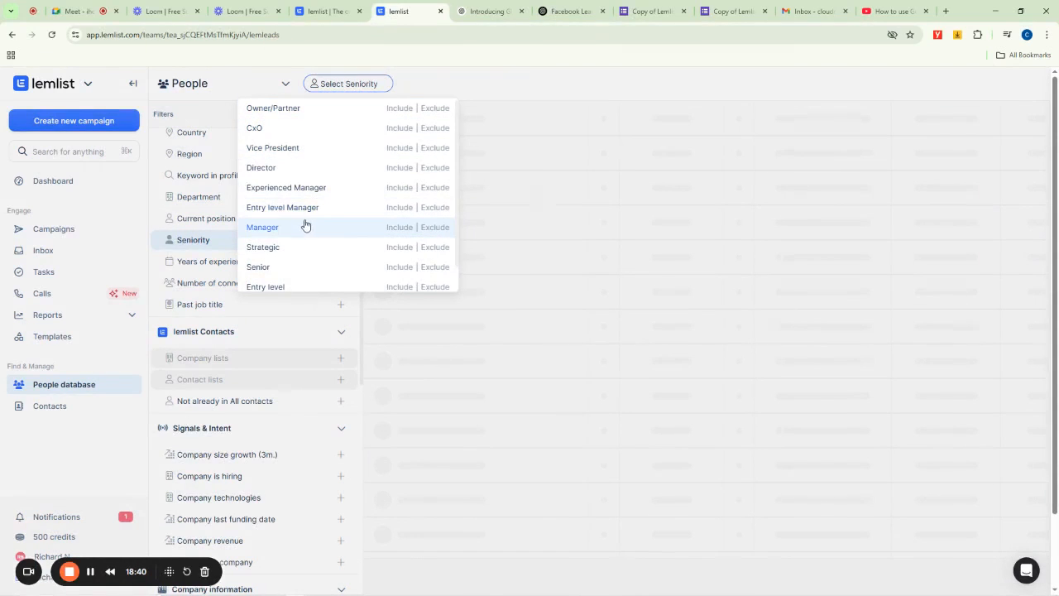
{"action": "scroll", "coordinate": [288, 236], "scroll_direction": "down", "scroll_amount": 1}
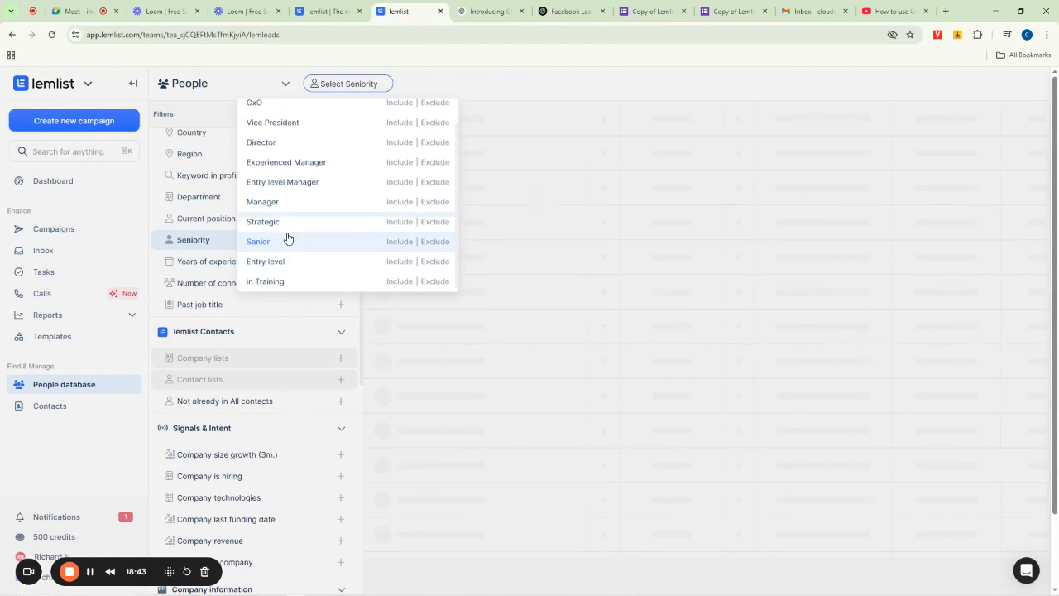
{"action": "scroll", "coordinate": [313, 214], "scroll_direction": "up", "scroll_amount": 1}
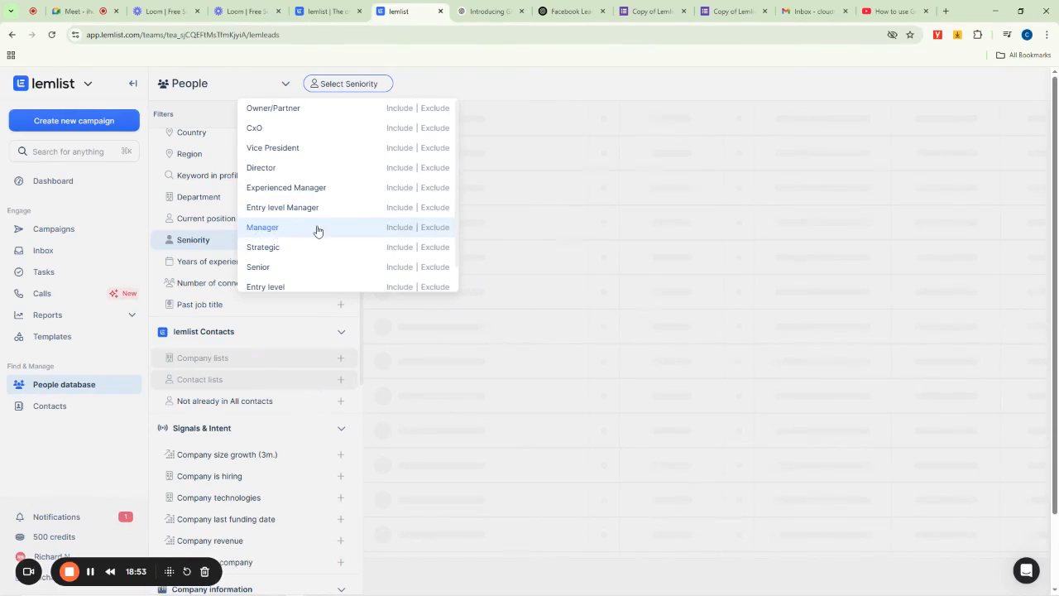
{"action": "left_click", "coordinate": [395, 229]}
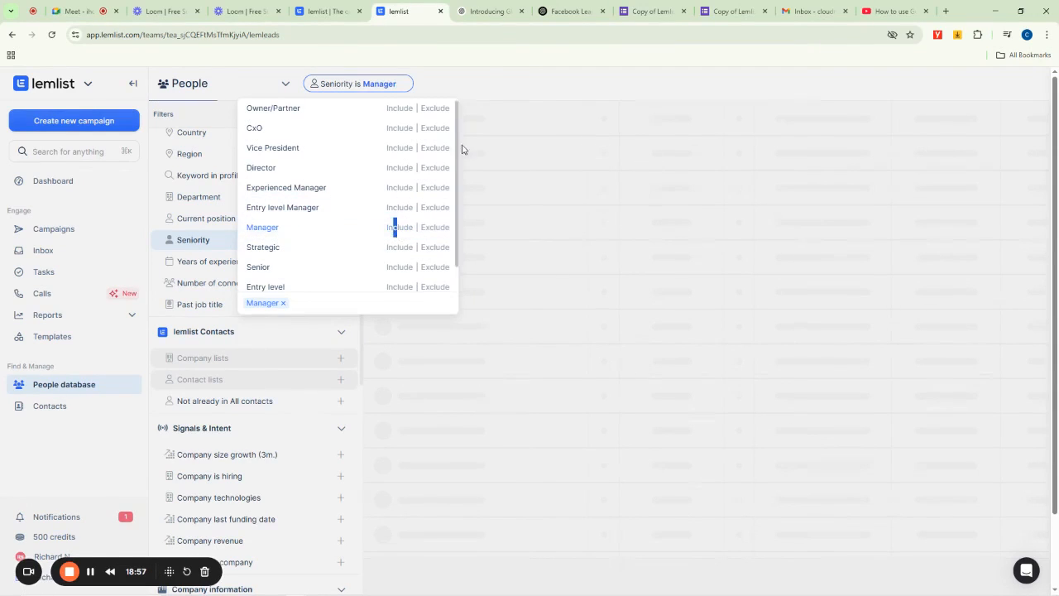
{"action": "left_click", "coordinate": [487, 75]}
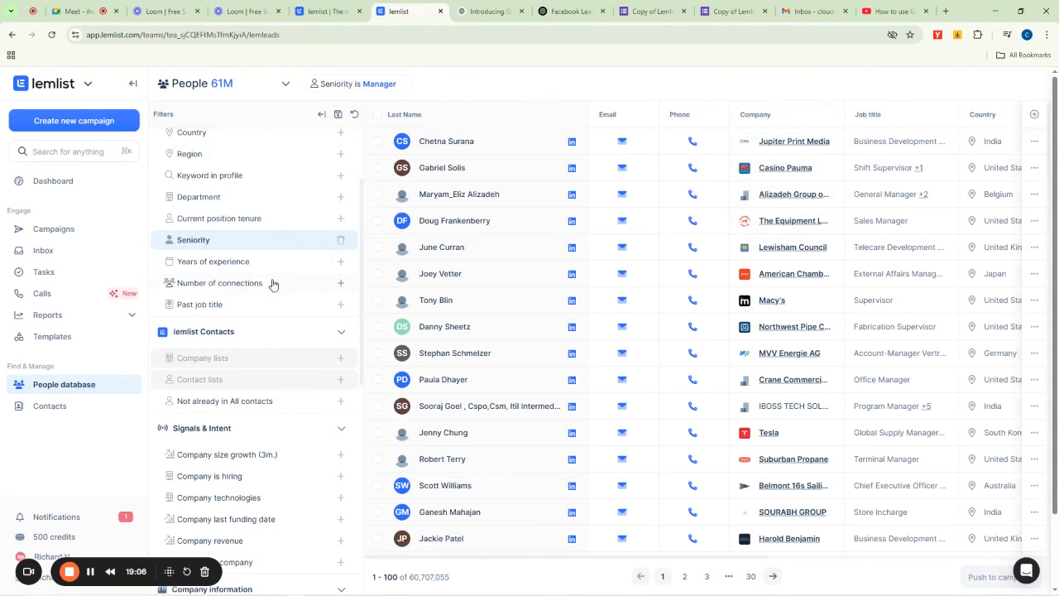
- Add a Country filter including Nigeria
{"action": "scroll", "coordinate": [240, 273], "scroll_direction": "up", "scroll_amount": 3}
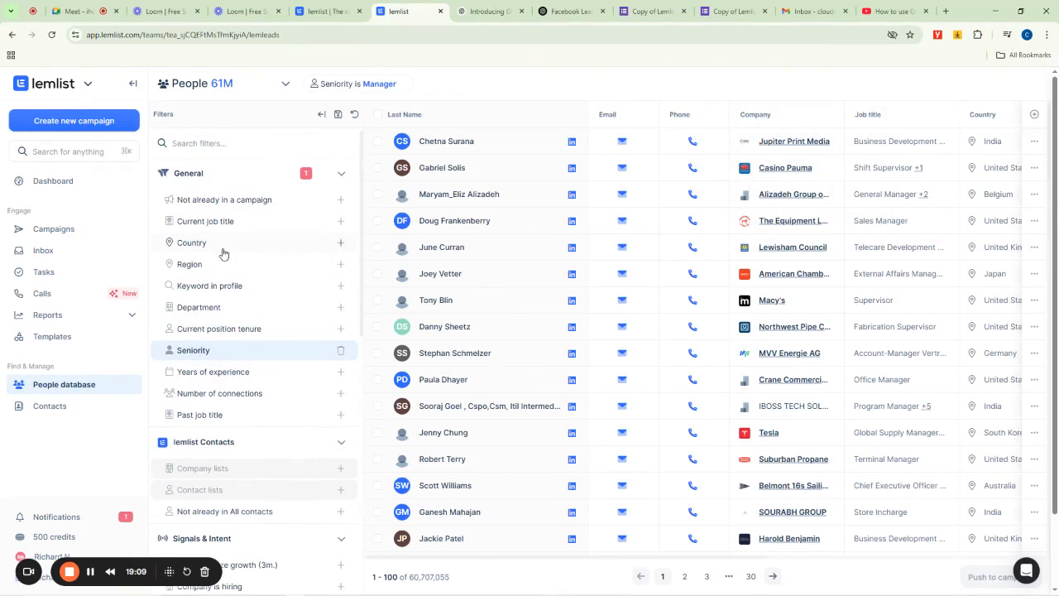
{"action": "left_click", "coordinate": [211, 247]}
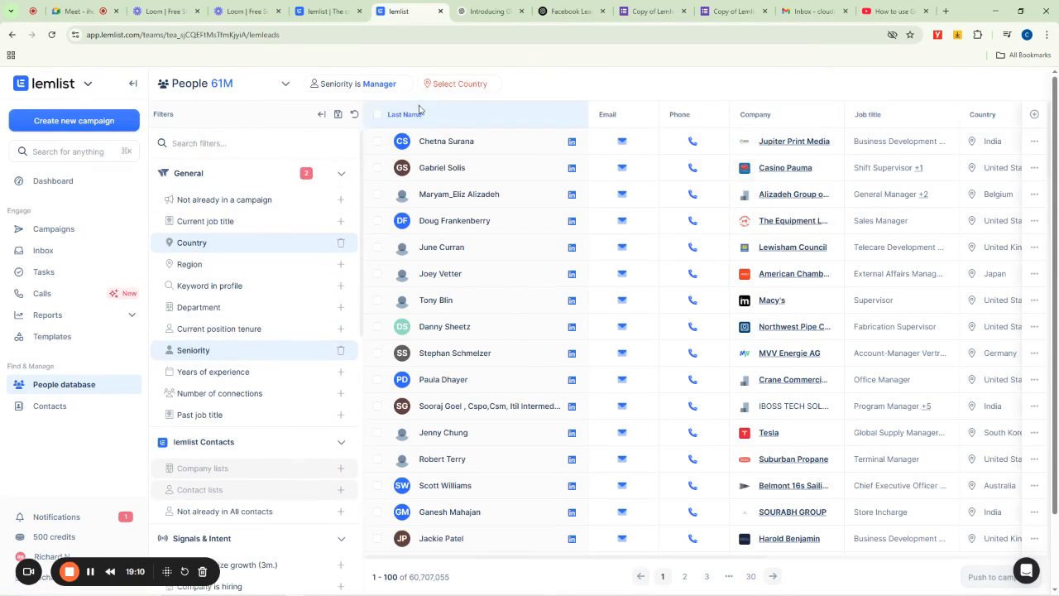
{"action": "left_click", "coordinate": [442, 85]}
{"action": "left_click", "coordinate": [442, 85]}
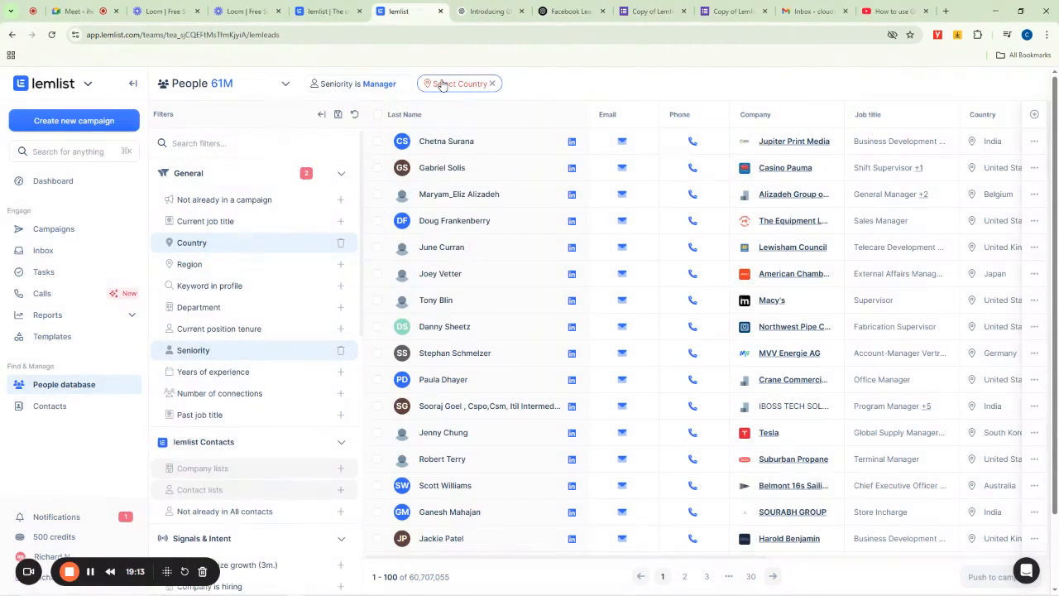
{"action": "left_click", "coordinate": [450, 86]}
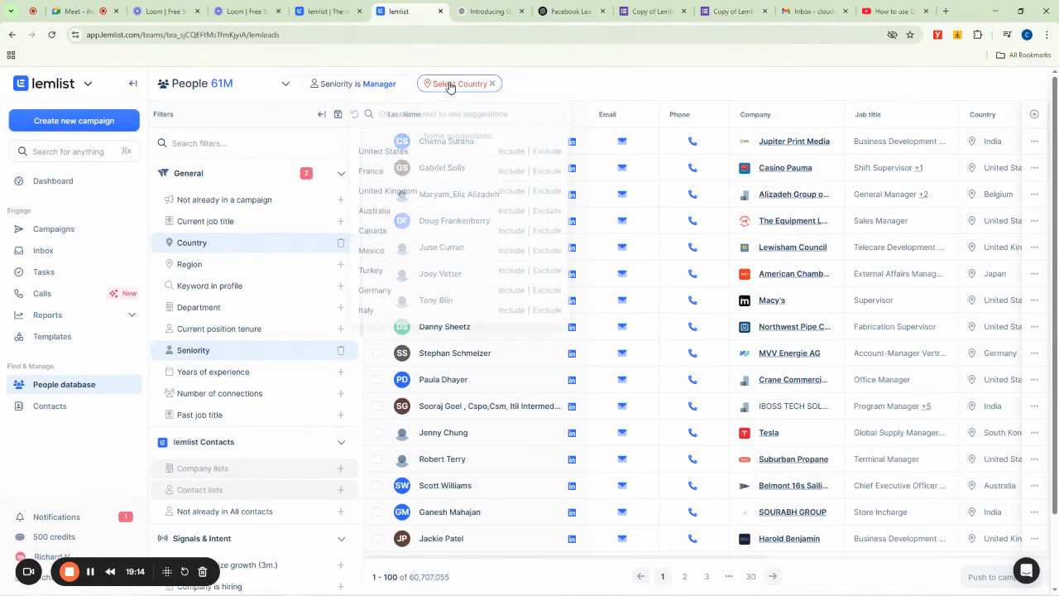
{"action": "type", "text": "nigeria"}
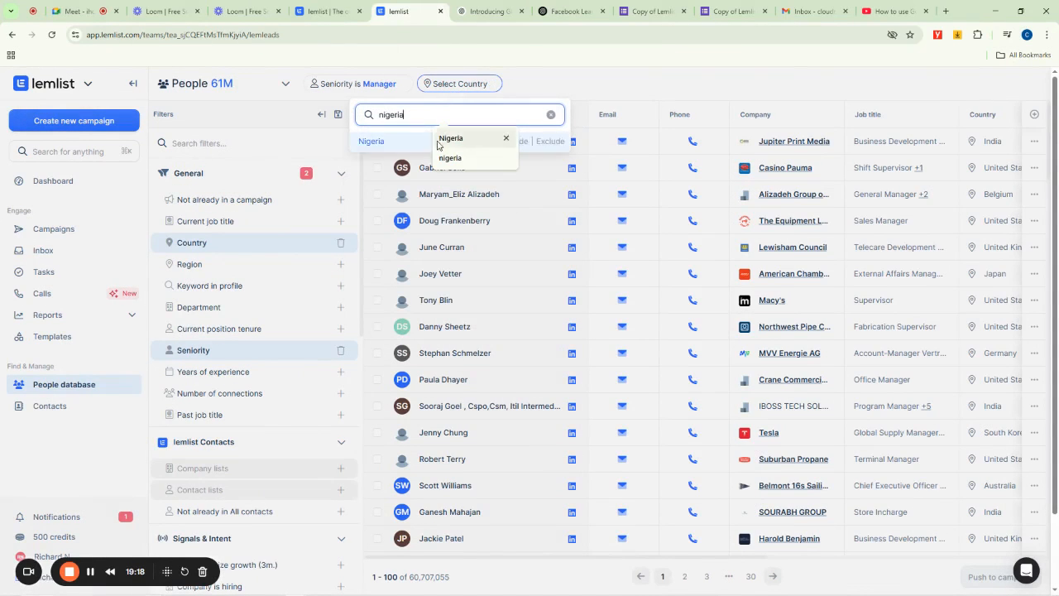
{"action": "left_click", "coordinate": [453, 139]}
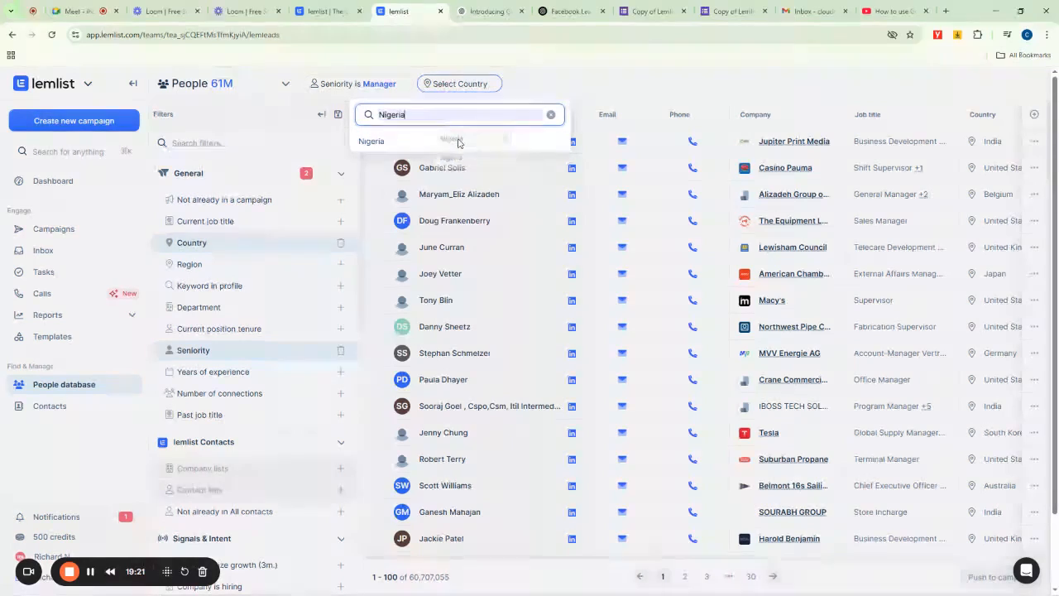
{"action": "left_click", "coordinate": [515, 142]}
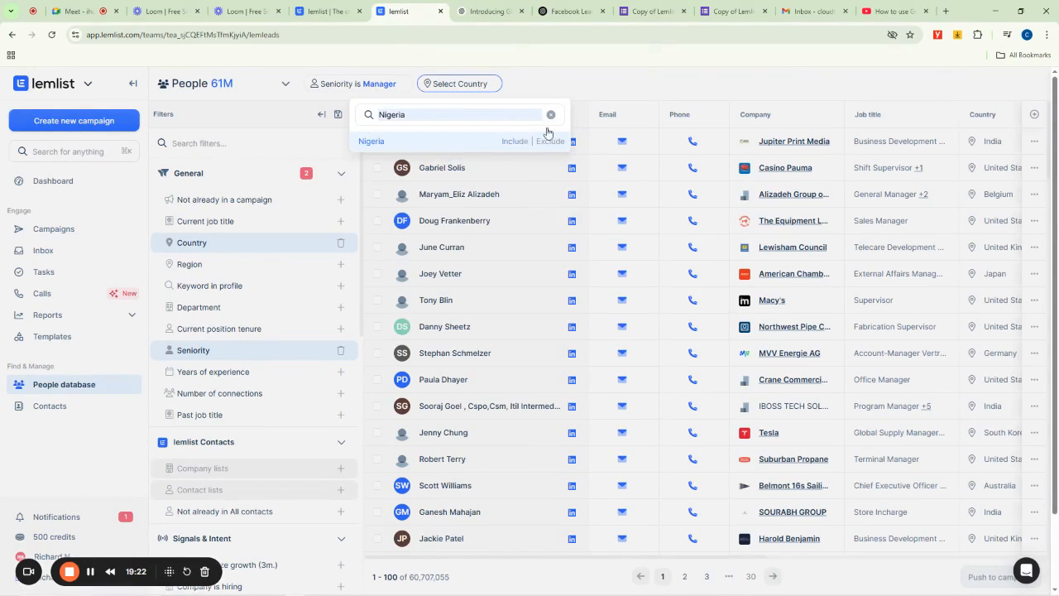
{"action": "left_click", "coordinate": [681, 78]}
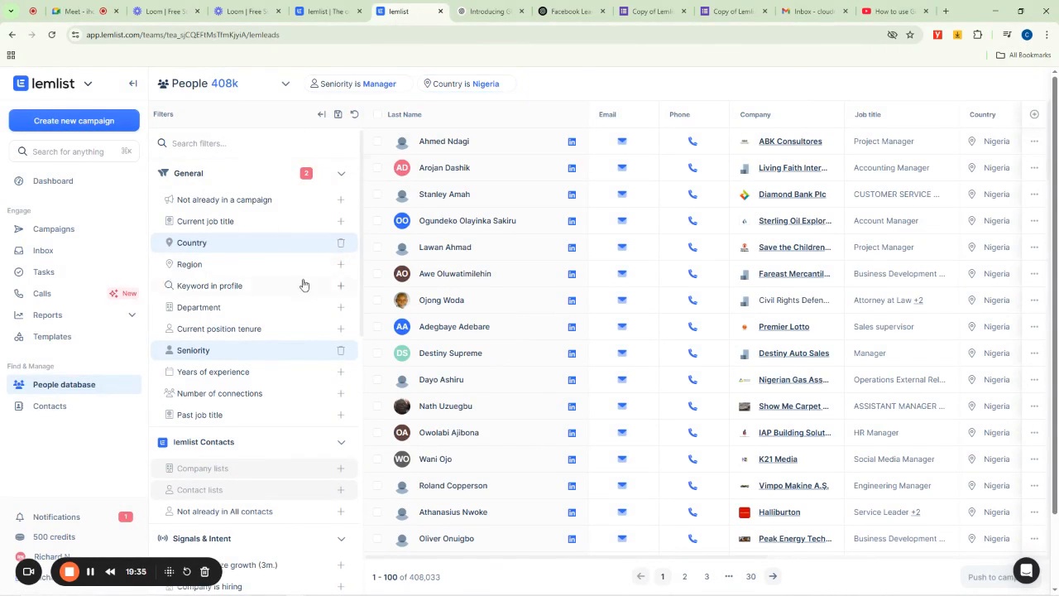
- Add a City / State filter and search its suggestions for Lagos
{"action": "scroll", "coordinate": [299, 286], "scroll_direction": "down", "scroll_amount": 2}
{"action": "scroll", "coordinate": [293, 296], "scroll_direction": "down", "scroll_amount": 5}
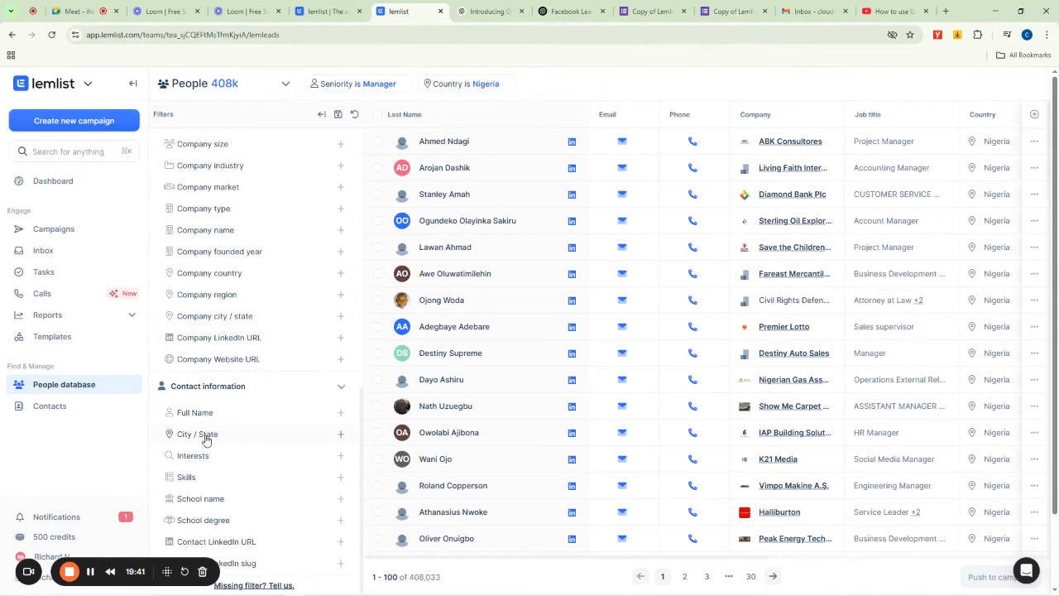
{"action": "left_click", "coordinate": [204, 435]}
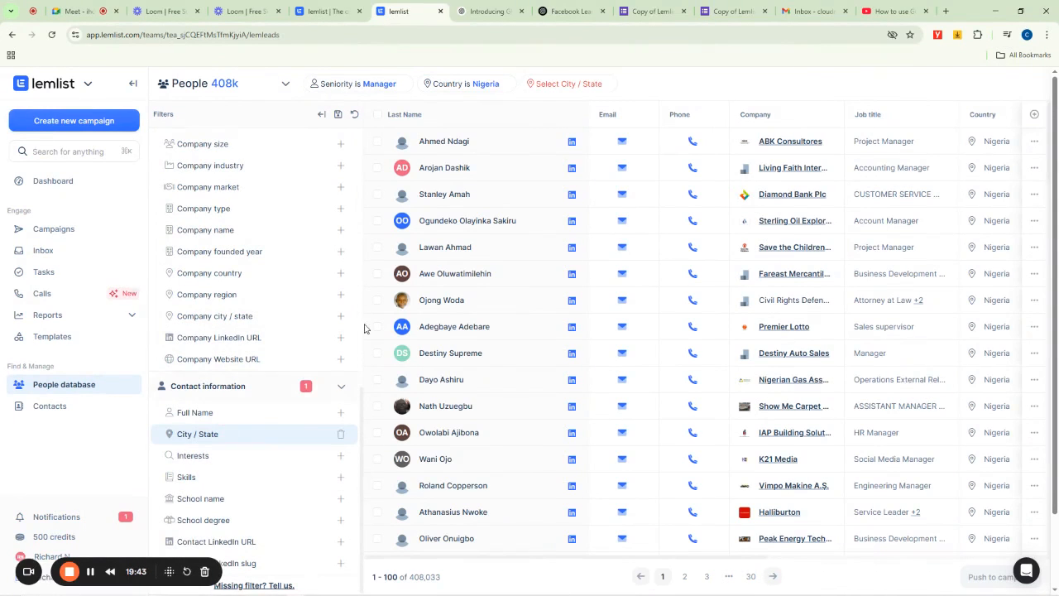
{"action": "left_click", "coordinate": [566, 85]}
{"action": "left_click", "coordinate": [564, 83]}
{"action": "left_click", "coordinate": [529, 114]}
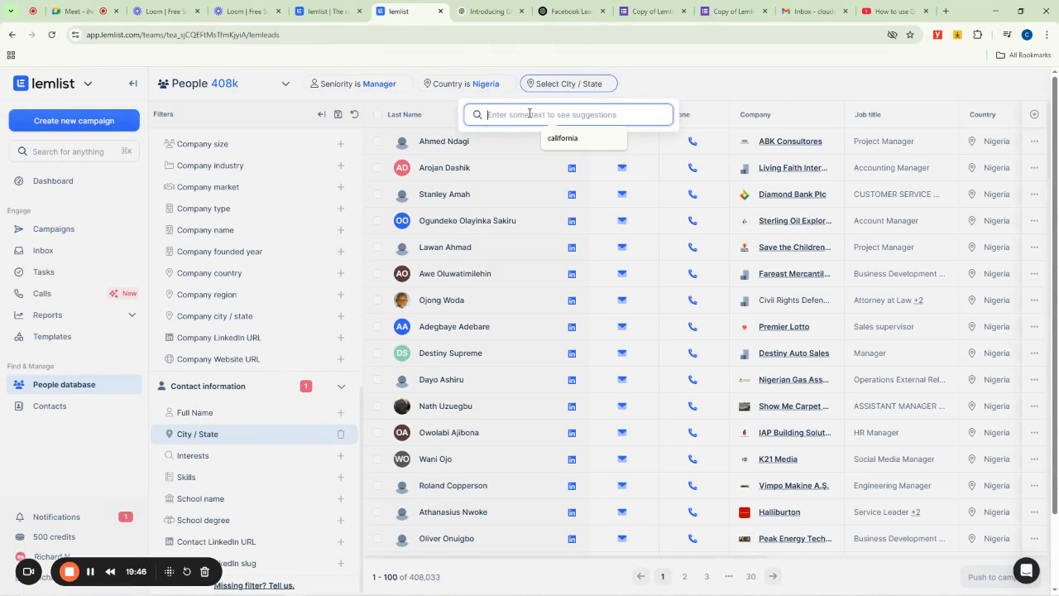
{"action": "type", "text": "Lagos"}
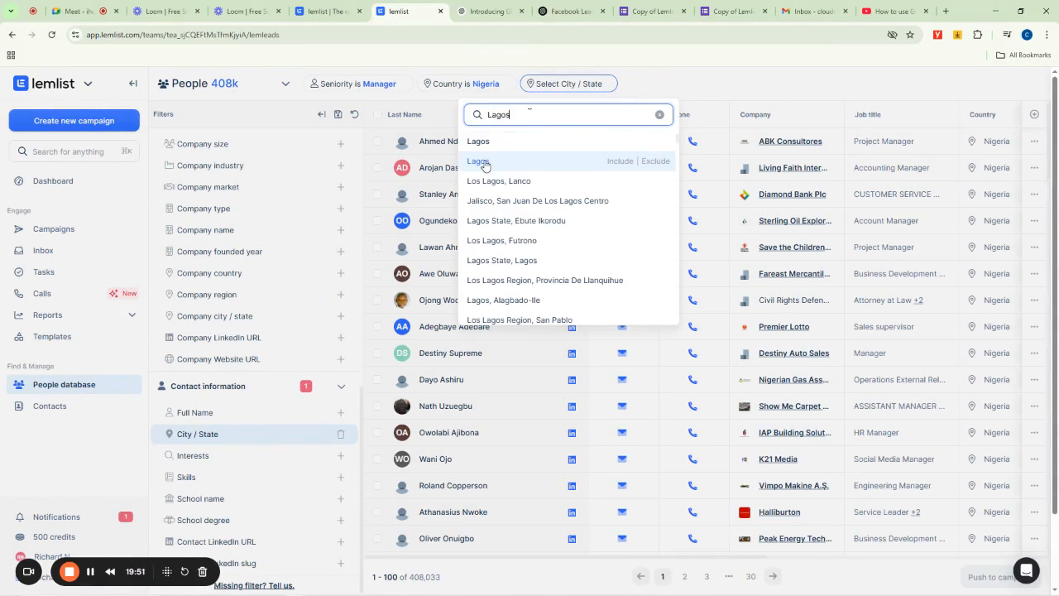
- Browse the Lagos location suggestions in the City / State list
{"action": "scroll", "coordinate": [533, 244], "scroll_direction": "down", "scroll_amount": 2}
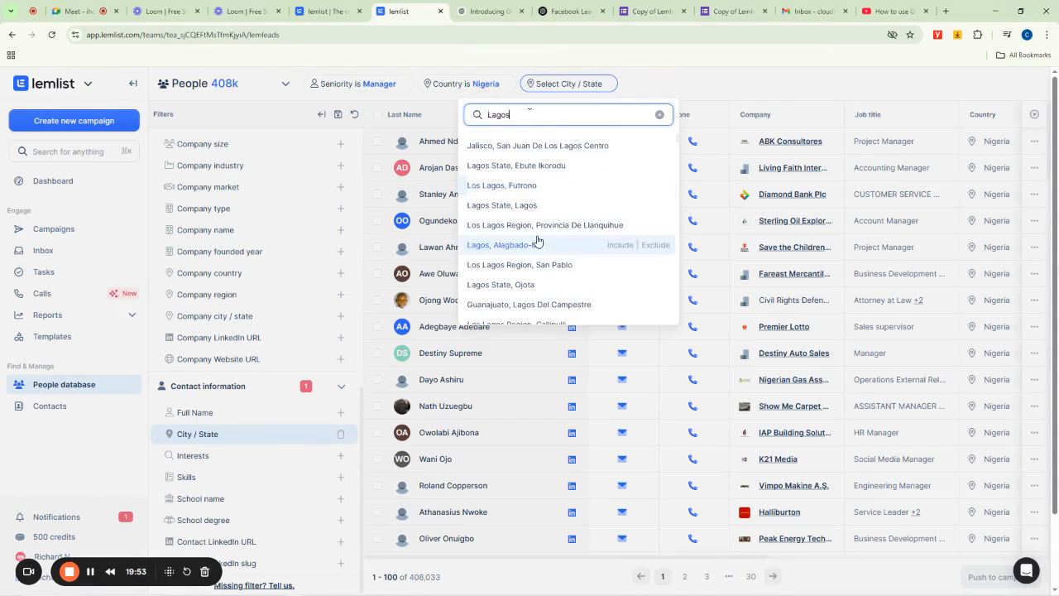
{"action": "scroll", "coordinate": [523, 264], "scroll_direction": "down", "scroll_amount": 3}
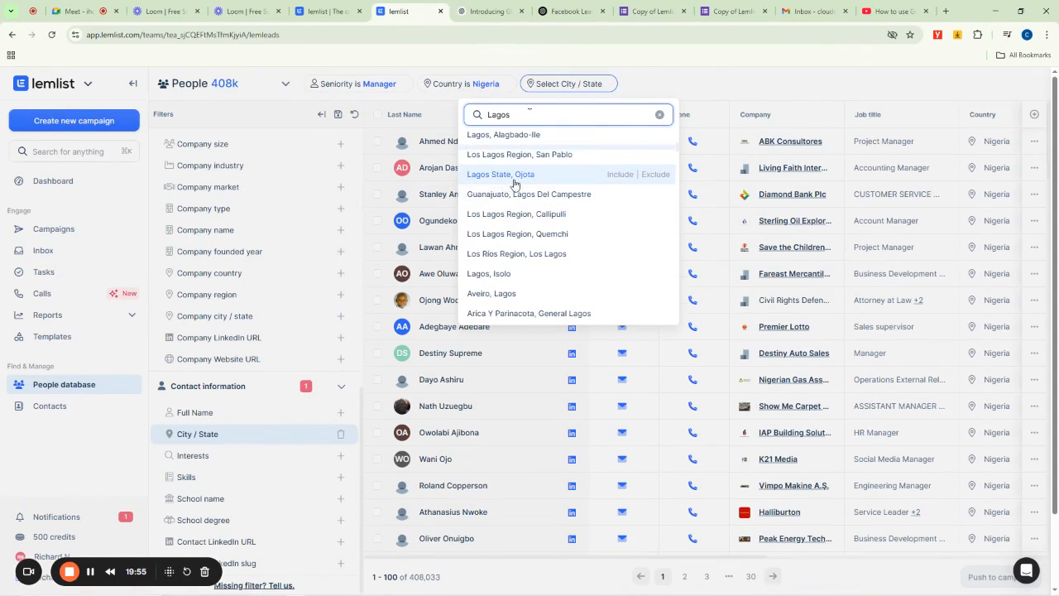
{"action": "scroll", "coordinate": [513, 273], "scroll_direction": "down", "scroll_amount": 5}
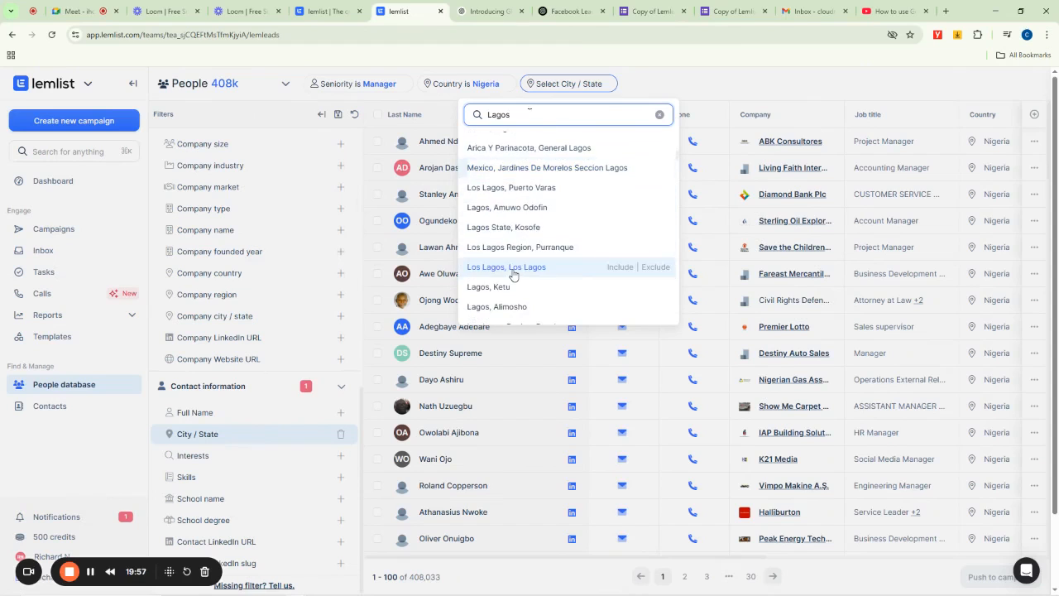
{"action": "scroll", "coordinate": [513, 273], "scroll_direction": "down", "scroll_amount": 2}
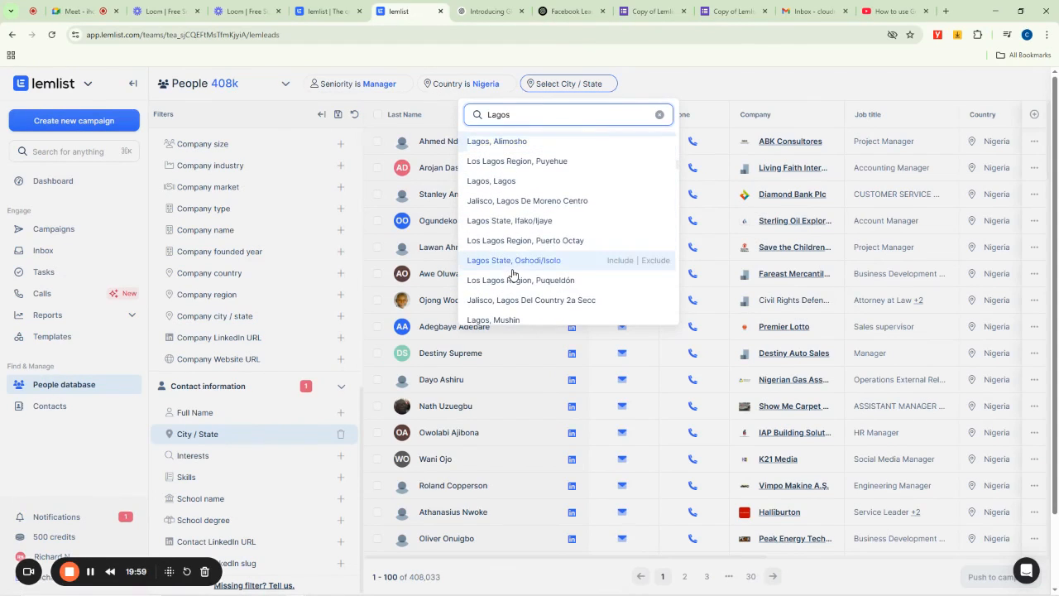
{"action": "scroll", "coordinate": [512, 271], "scroll_direction": "down", "scroll_amount": 3}
{"action": "scroll", "coordinate": [512, 270], "scroll_direction": "down", "scroll_amount": 10}
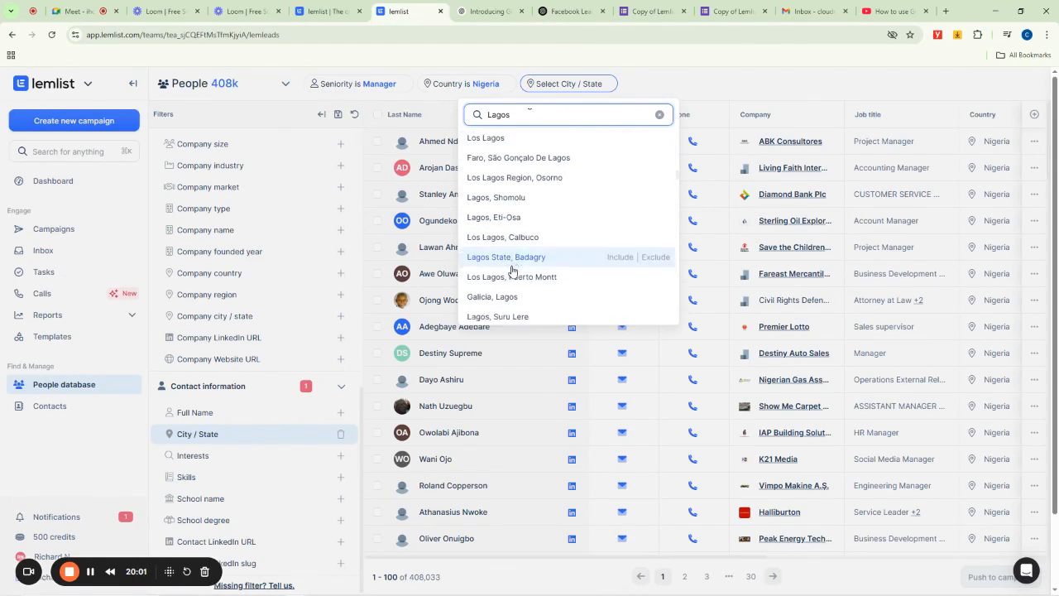
{"action": "scroll", "coordinate": [512, 270], "scroll_direction": "down", "scroll_amount": 6}
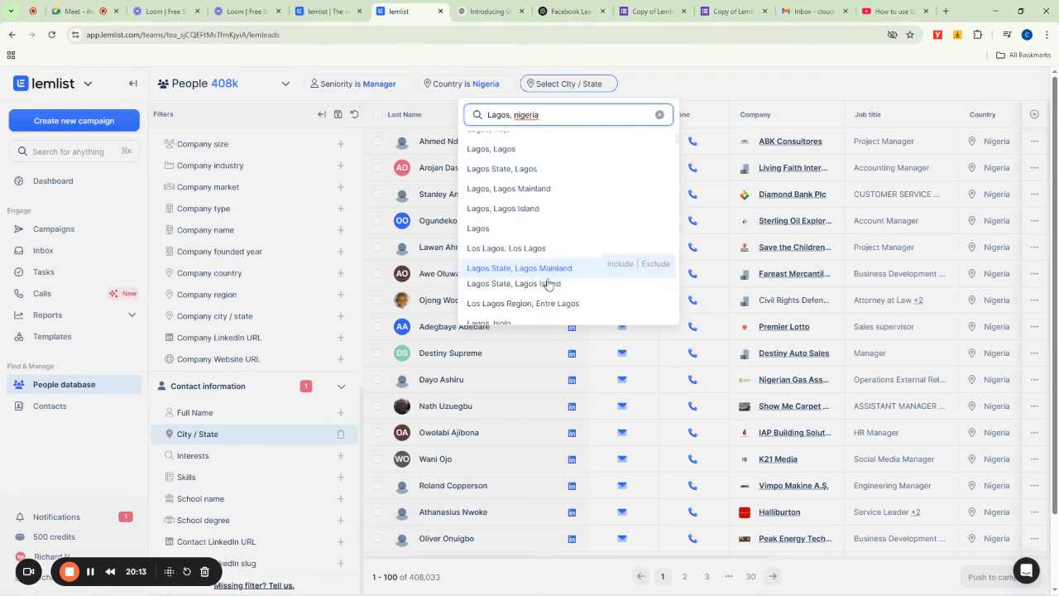
{"action": "scroll", "coordinate": [542, 280], "scroll_direction": "down", "scroll_amount": 2}
{"action": "scroll", "coordinate": [536, 280], "scroll_direction": "down", "scroll_amount": 6}
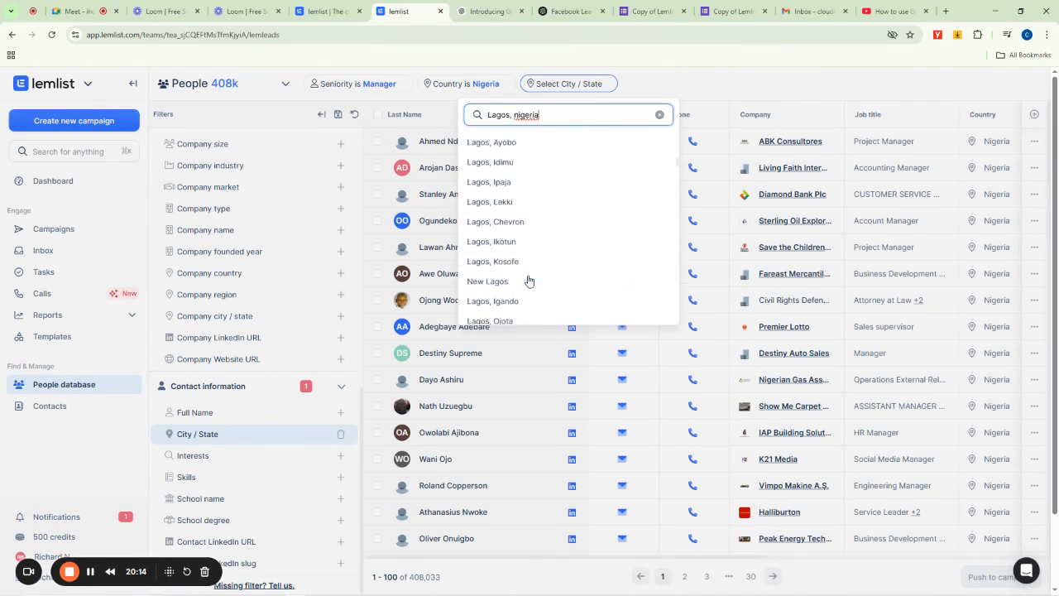
{"action": "scroll", "coordinate": [529, 280], "scroll_direction": "down", "scroll_amount": 8}
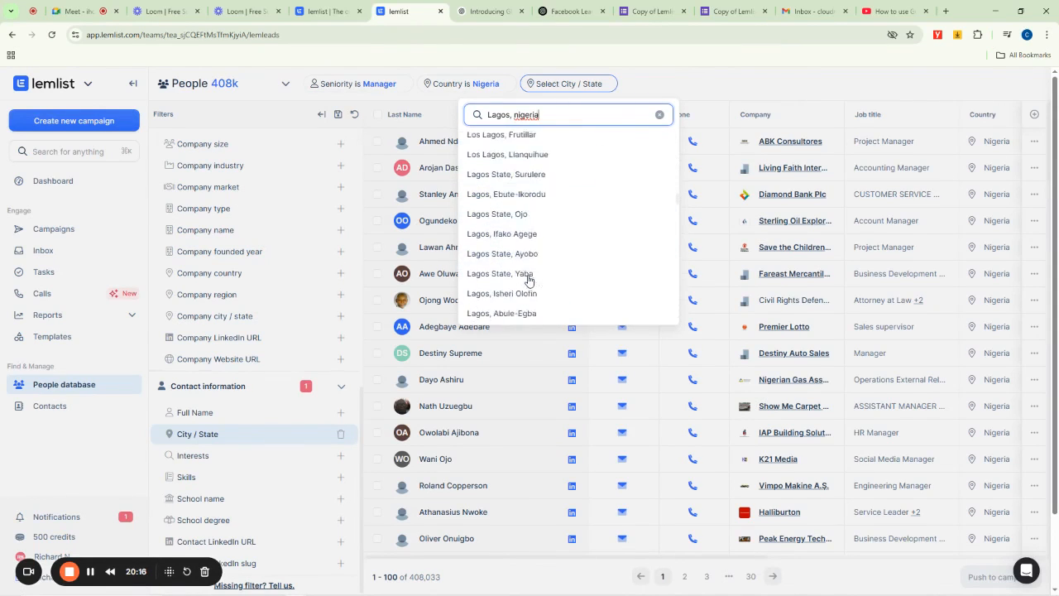
{"action": "scroll", "coordinate": [529, 280], "scroll_direction": "up", "scroll_amount": 10}
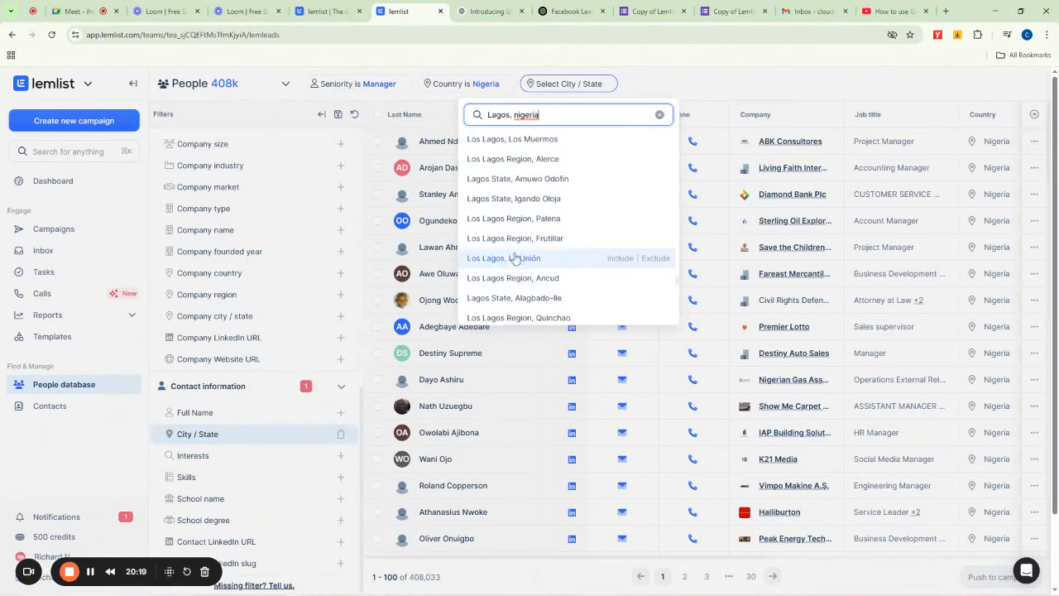
{"action": "scroll", "coordinate": [510, 229], "scroll_direction": "up", "scroll_amount": 3}
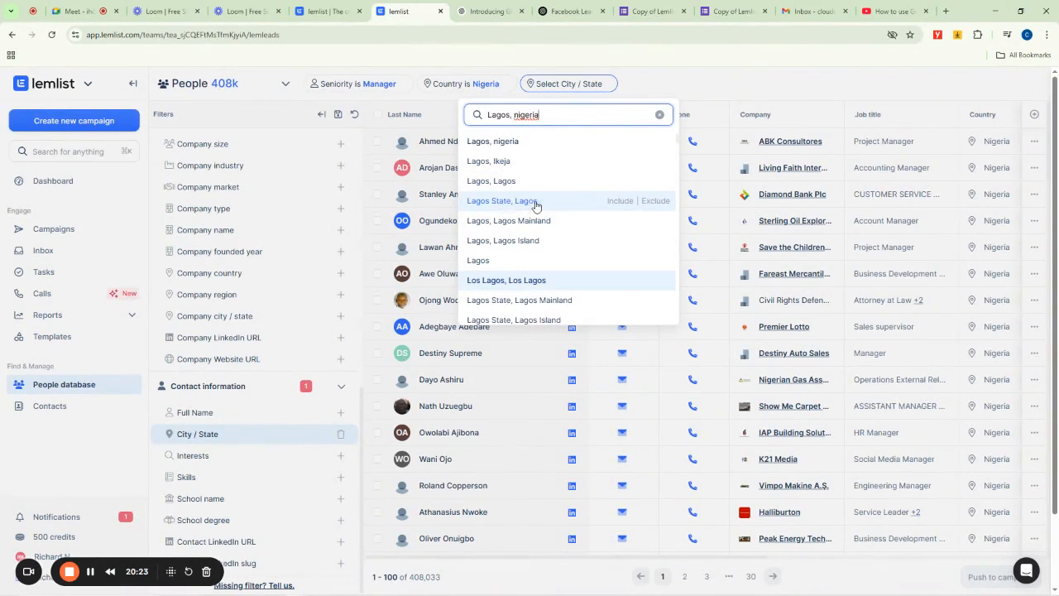
- Include Lagos State, Lagos as the City / State value
{"action": "left_click", "coordinate": [620, 205]}
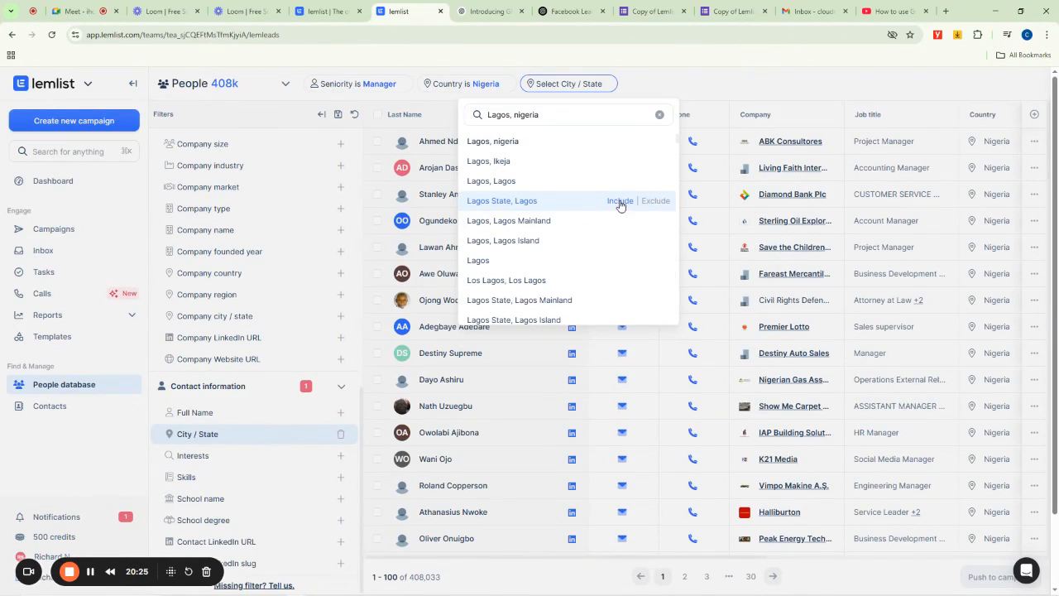
{"action": "left_click", "coordinate": [620, 201]}
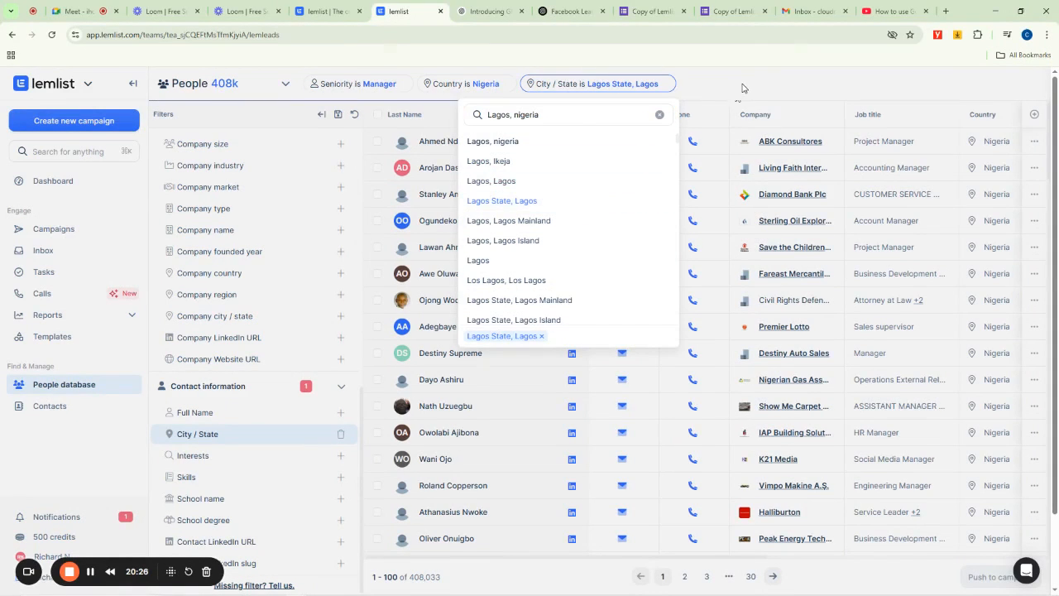
{"action": "left_click", "coordinate": [742, 88]}
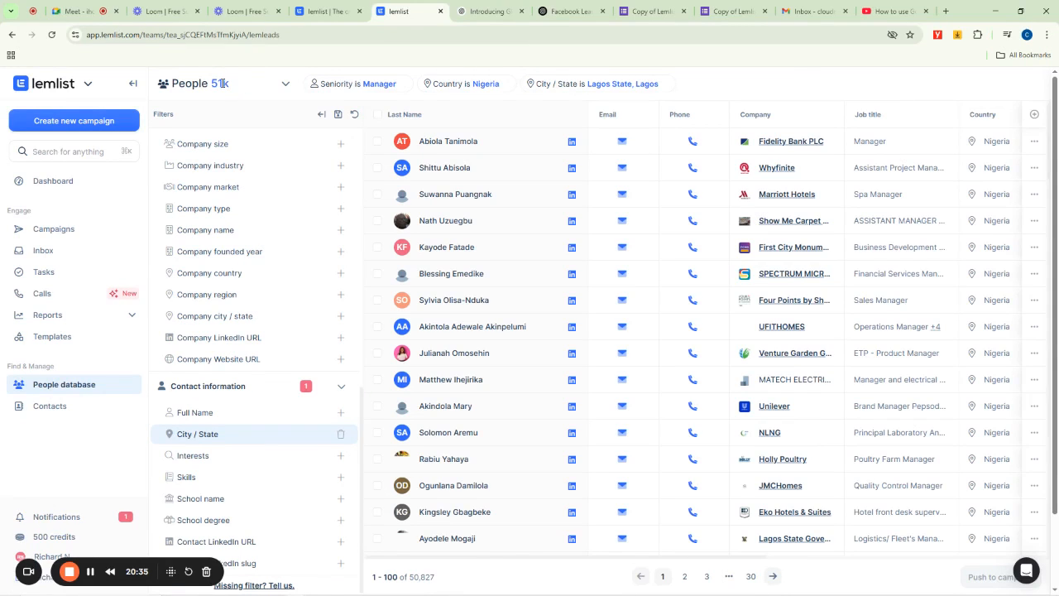
- Scroll through the filtered list of leads
{"action": "left_click_drag", "start_coordinate": [222, 83], "coordinate": [210, 83]}
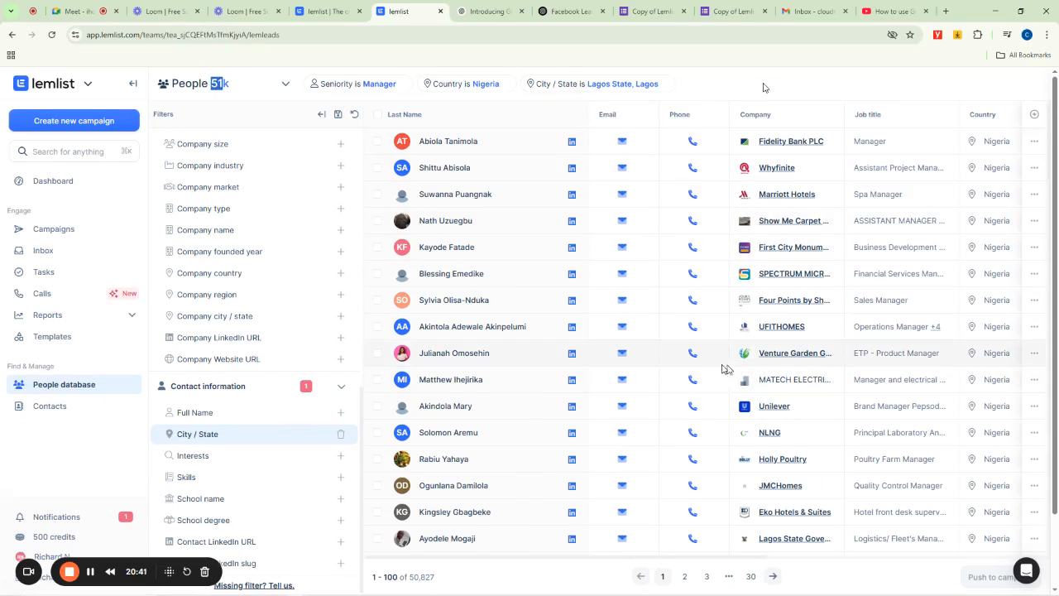
{"action": "scroll", "coordinate": [569, 361], "scroll_direction": "down", "scroll_amount": 6}
{"action": "scroll", "coordinate": [565, 362], "scroll_direction": "down", "scroll_amount": 8}
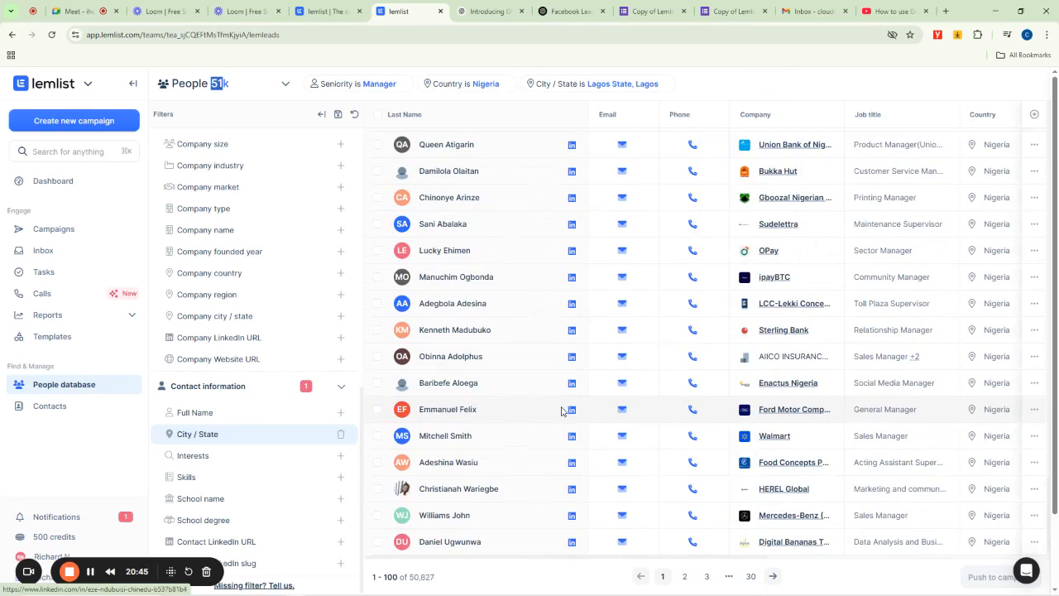
{"action": "scroll", "coordinate": [561, 412], "scroll_direction": "down", "scroll_amount": 2}
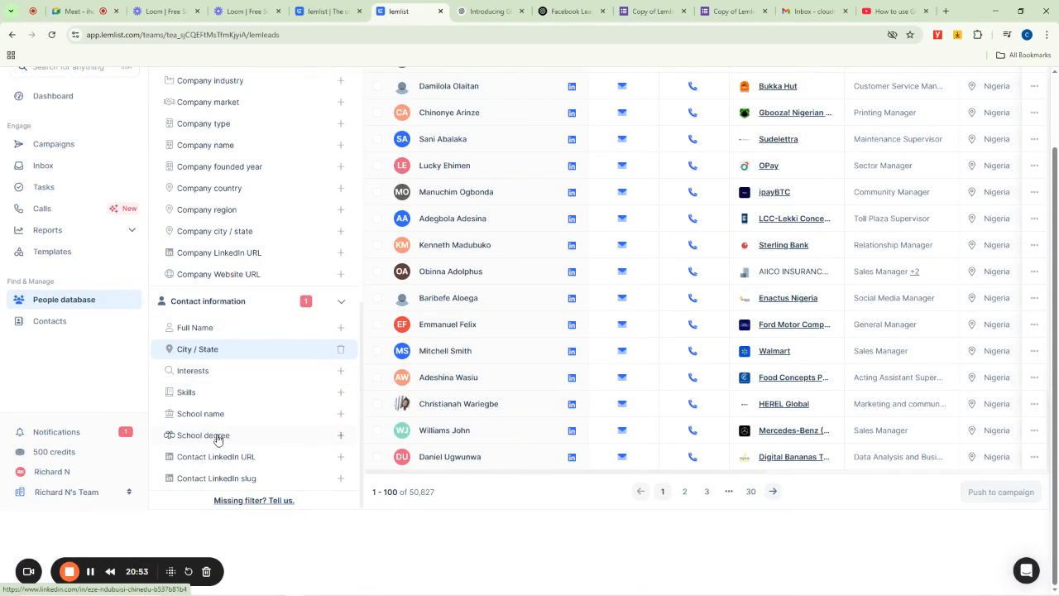
{"action": "scroll", "coordinate": [511, 336], "scroll_direction": "down", "scroll_amount": 10}
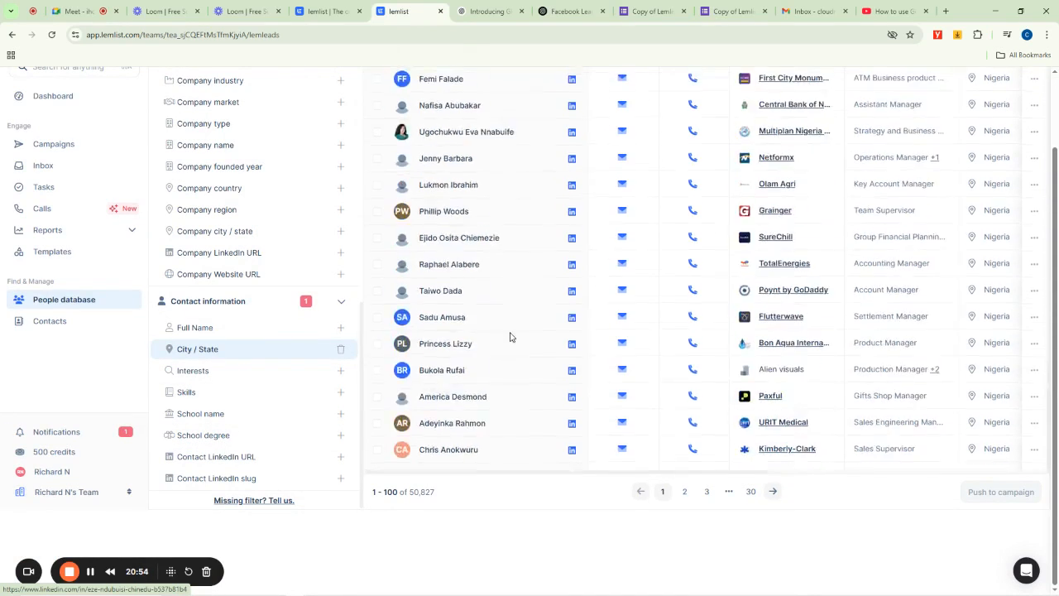
{"action": "scroll", "coordinate": [748, 233], "scroll_direction": "up", "scroll_amount": 15}
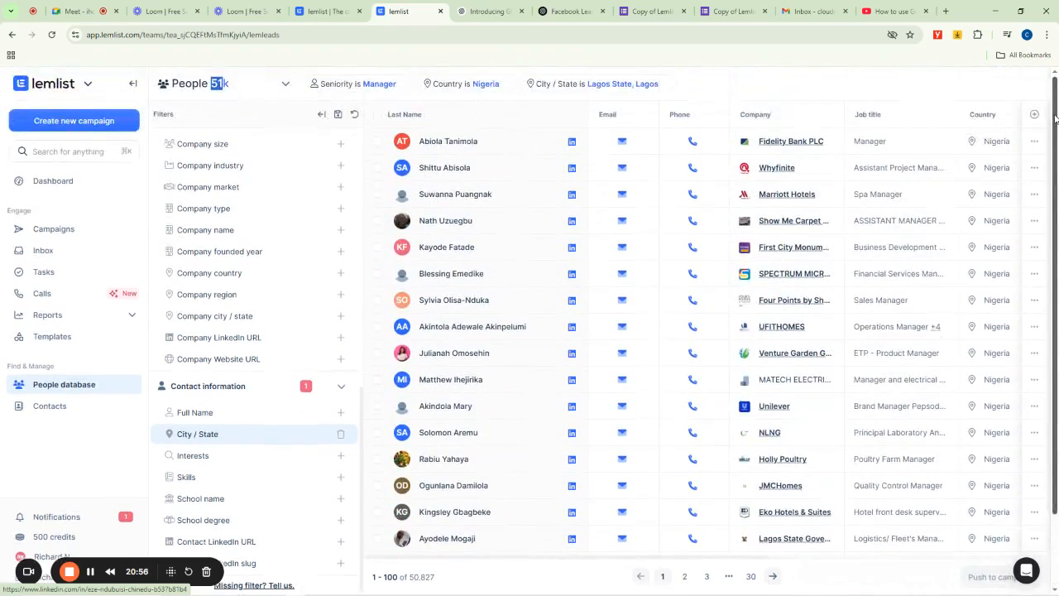
- Remove the City / State, Country and Seniority filters from the search
{"action": "left_click", "coordinate": [662, 85]}
{"action": "left_click", "coordinate": [506, 85]}
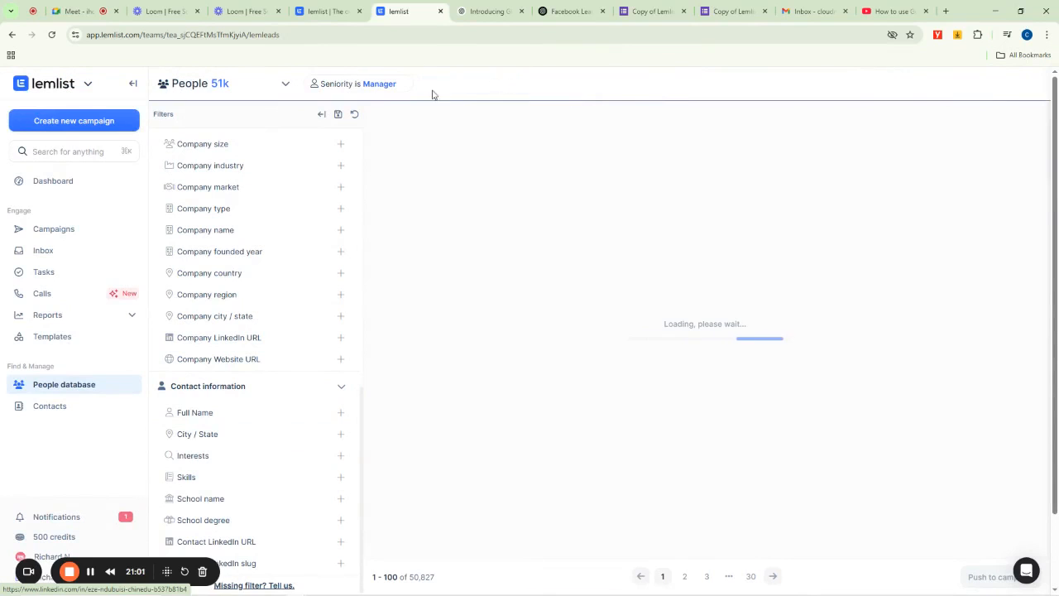
{"action": "left_click", "coordinate": [403, 84]}
- Add a School name filter set to University of Lagos
{"action": "scroll", "coordinate": [249, 335], "scroll_direction": "down", "scroll_amount": 2}
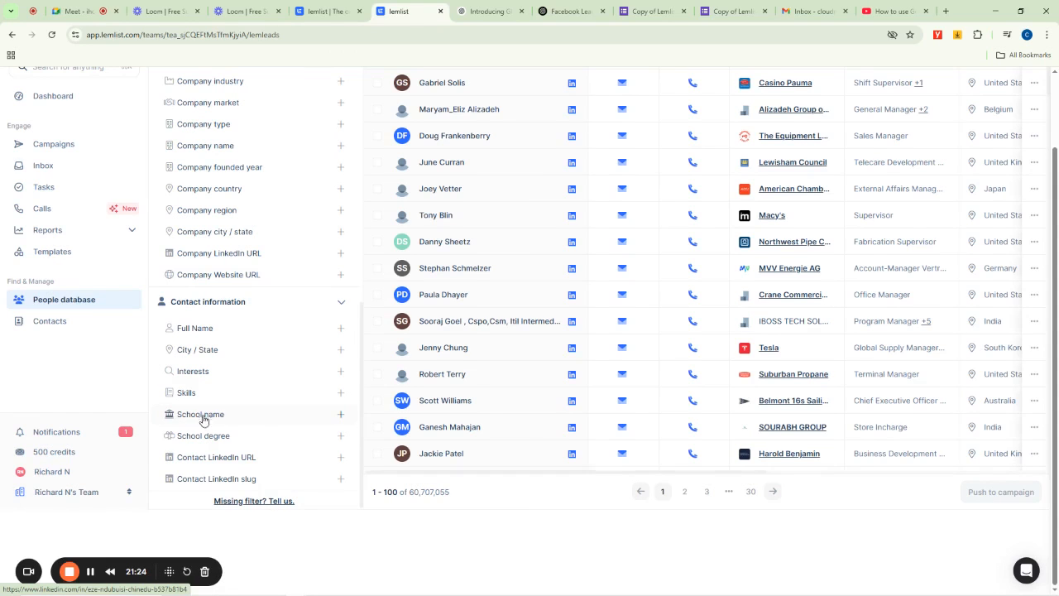
{"action": "left_click", "coordinate": [202, 416]}
{"action": "scroll", "coordinate": [493, 315], "scroll_direction": "up", "scroll_amount": 1}
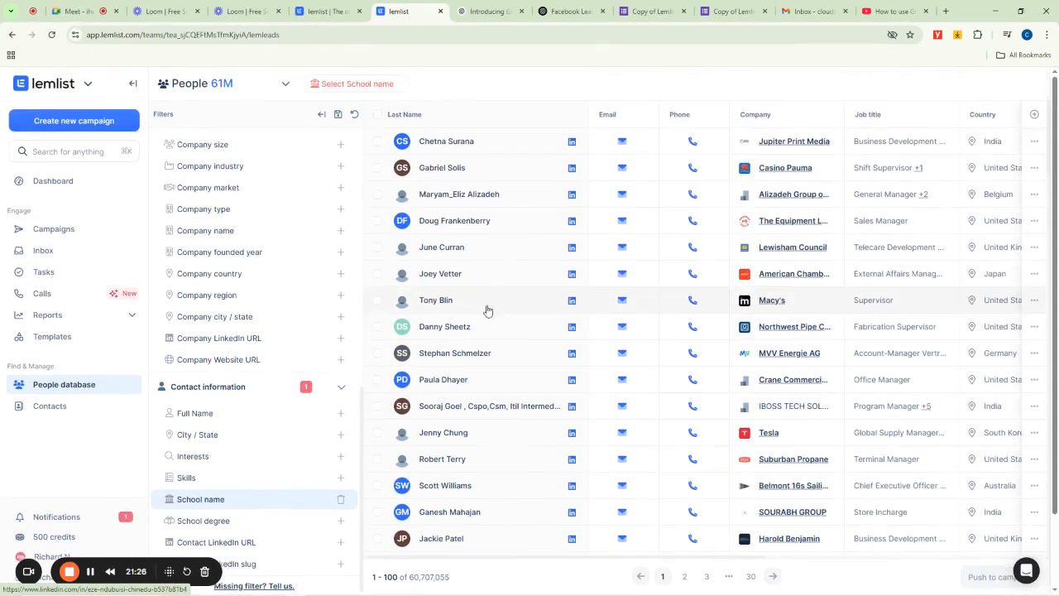
{"action": "left_click", "coordinate": [353, 85]}
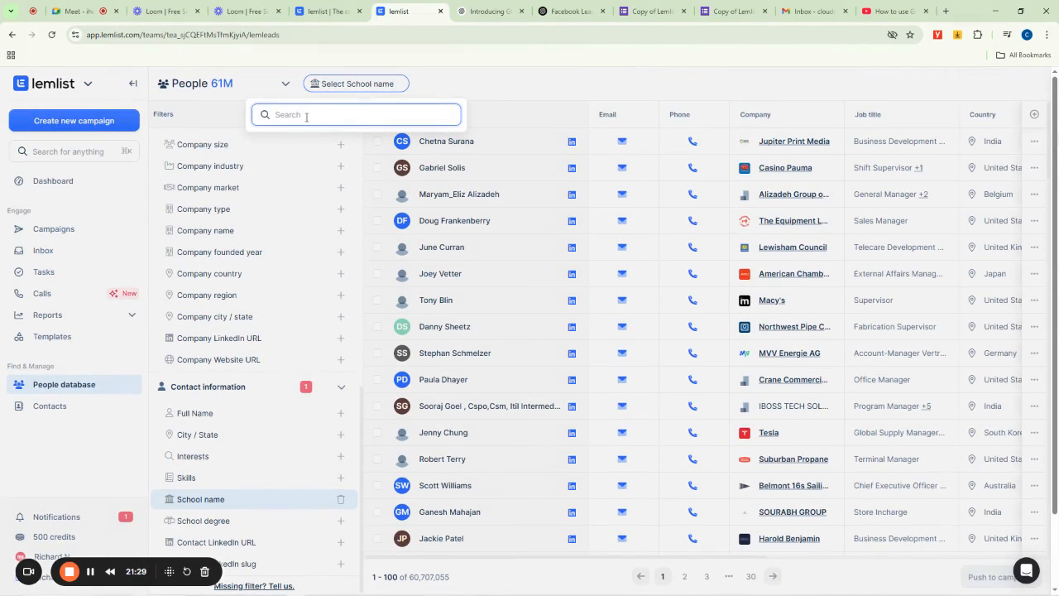
{"action": "type", "text": "Un"}
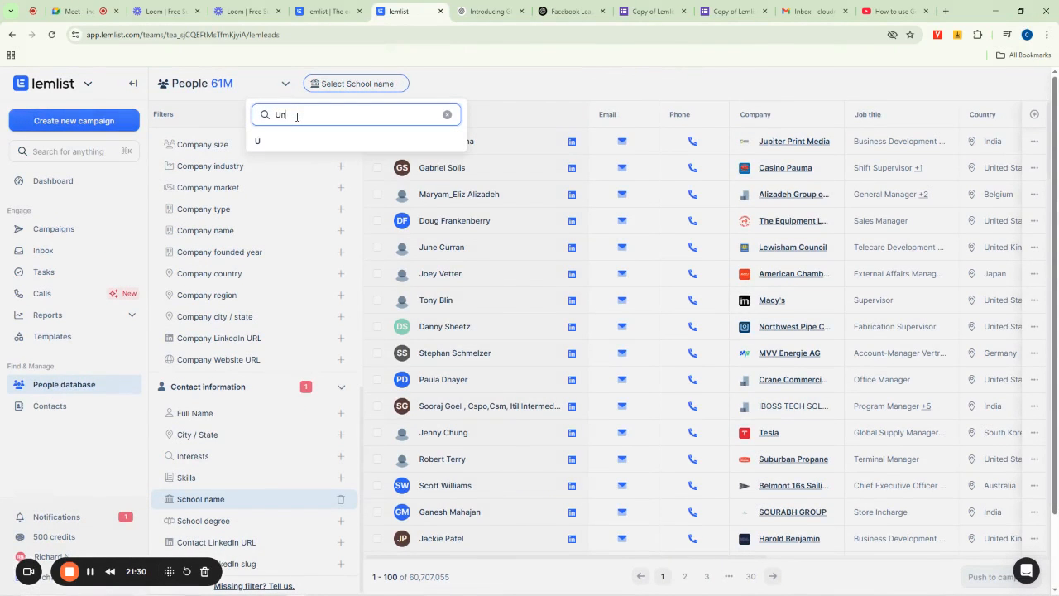
{"action": "type", "text": "iversity of Lagos"}
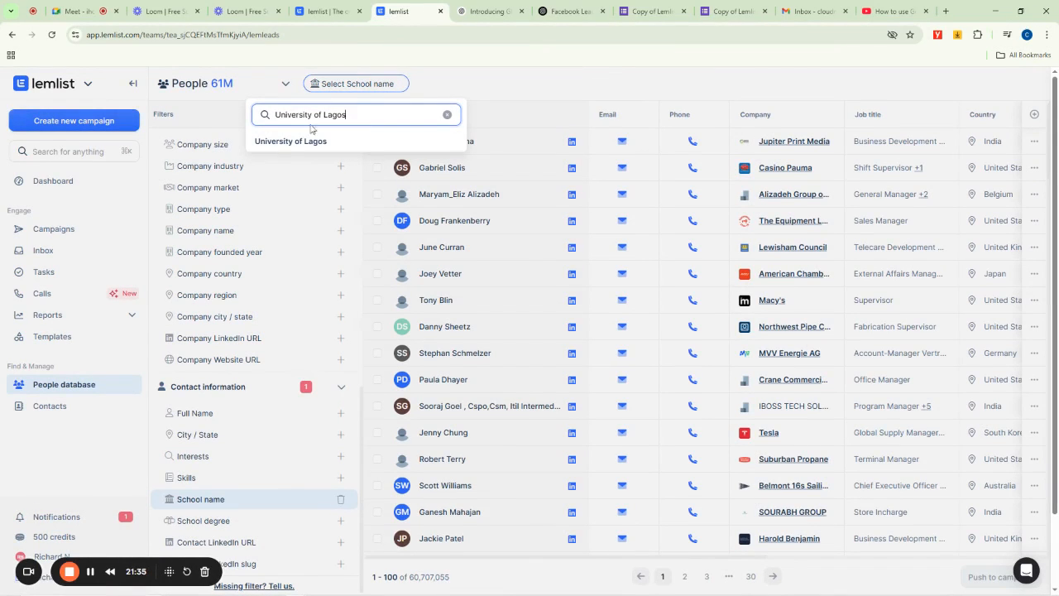
{"action": "left_click", "coordinate": [412, 142]}
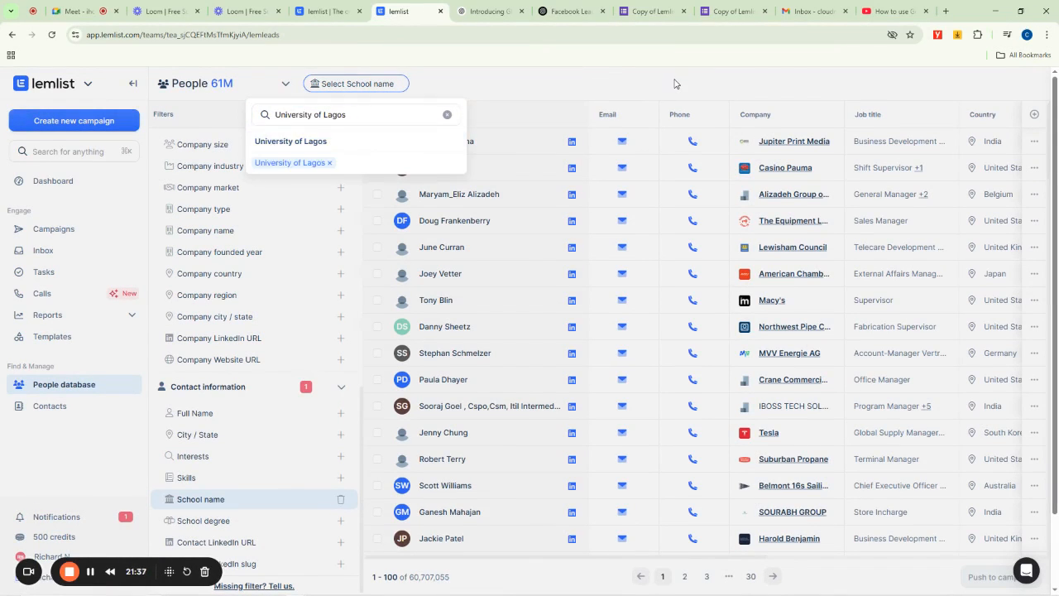
{"action": "left_click", "coordinate": [674, 84]}
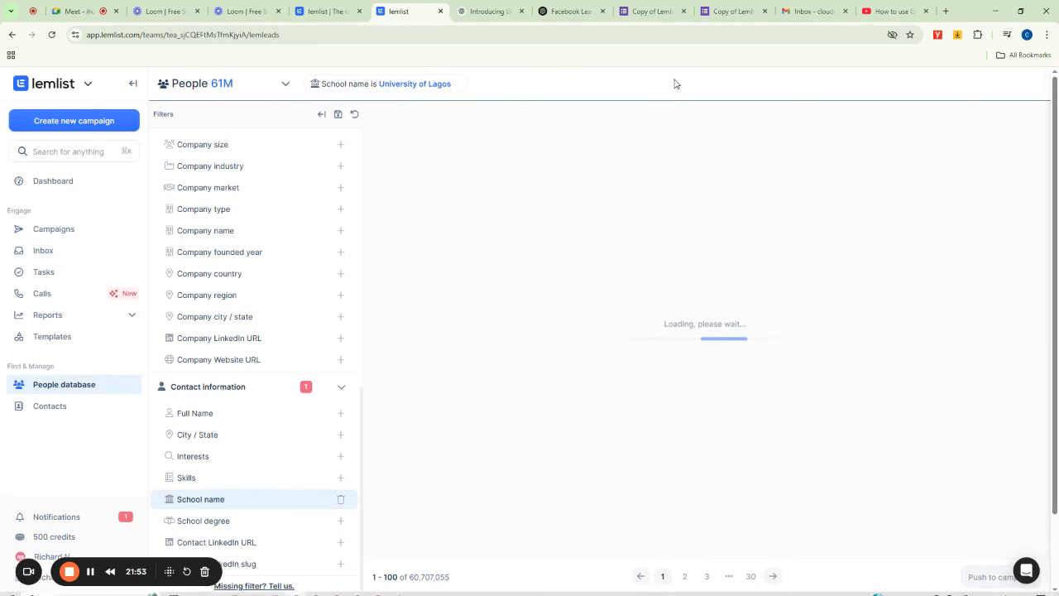
- Scroll through the leads filtered by school
{"action": "mouse_move", "coordinate": [1012, 582]}
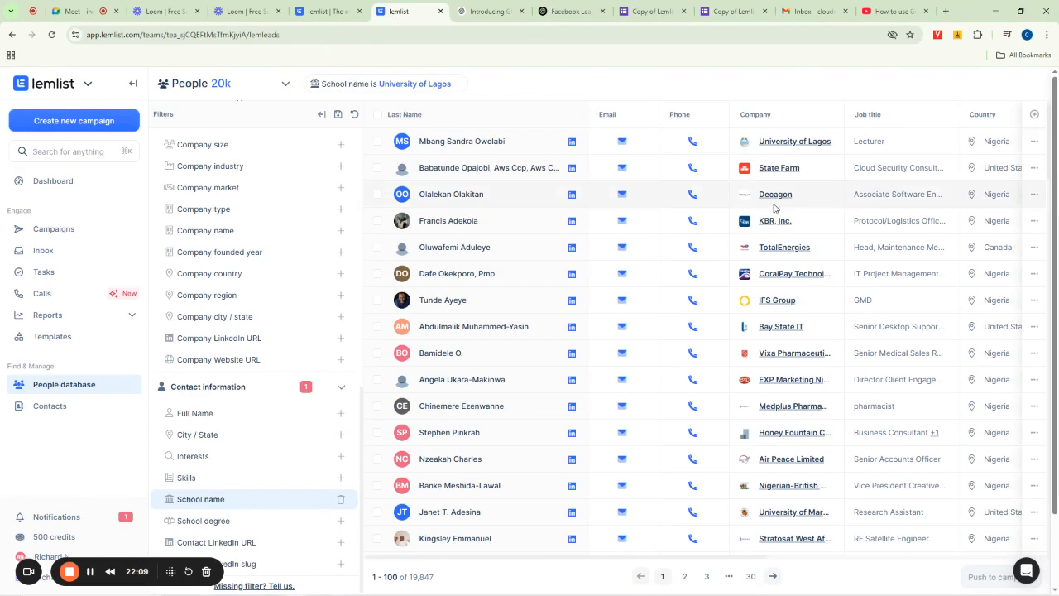
{"action": "scroll", "coordinate": [857, 240], "scroll_direction": "down", "scroll_amount": 10}
{"action": "scroll", "coordinate": [852, 256], "scroll_direction": "down", "scroll_amount": 5}
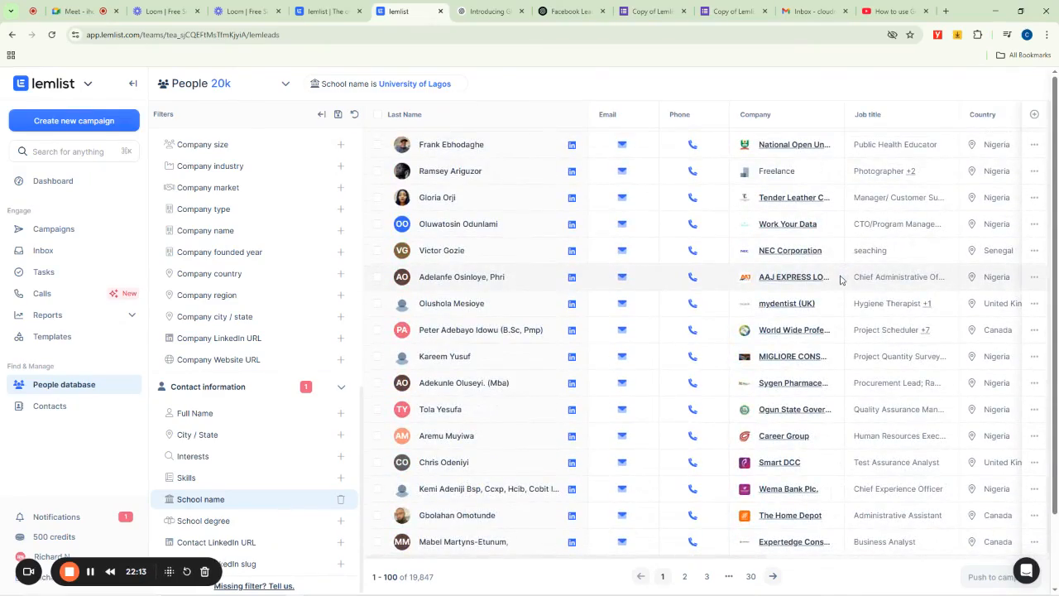
{"action": "scroll", "coordinate": [840, 279], "scroll_direction": "up", "scroll_amount": 15}
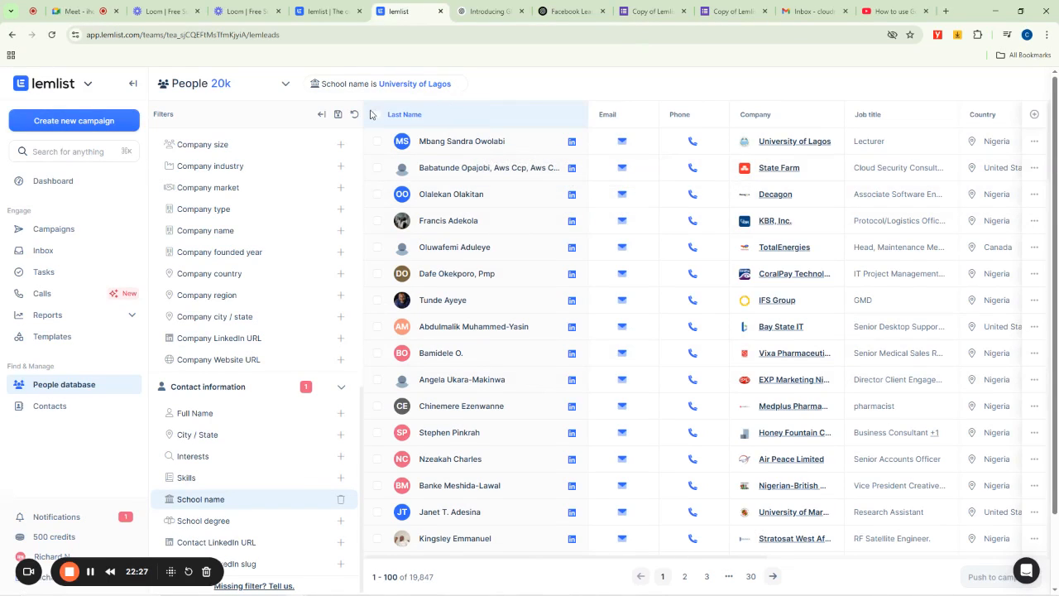
{"action": "scroll", "coordinate": [252, 482], "scroll_direction": "down", "scroll_amount": 3}
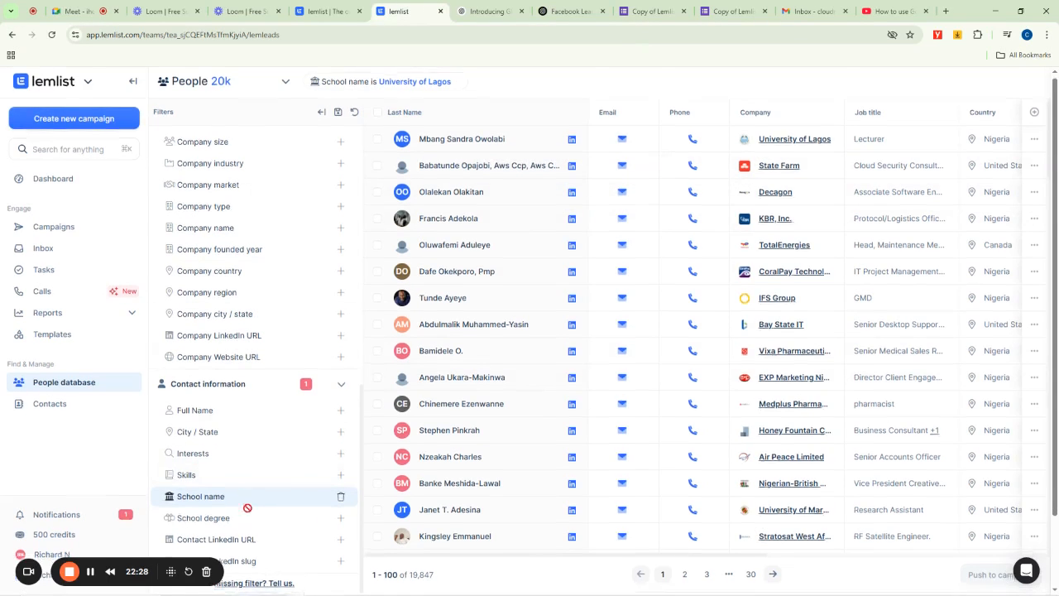
{"action": "scroll", "coordinate": [247, 508], "scroll_direction": "down", "scroll_amount": 1}
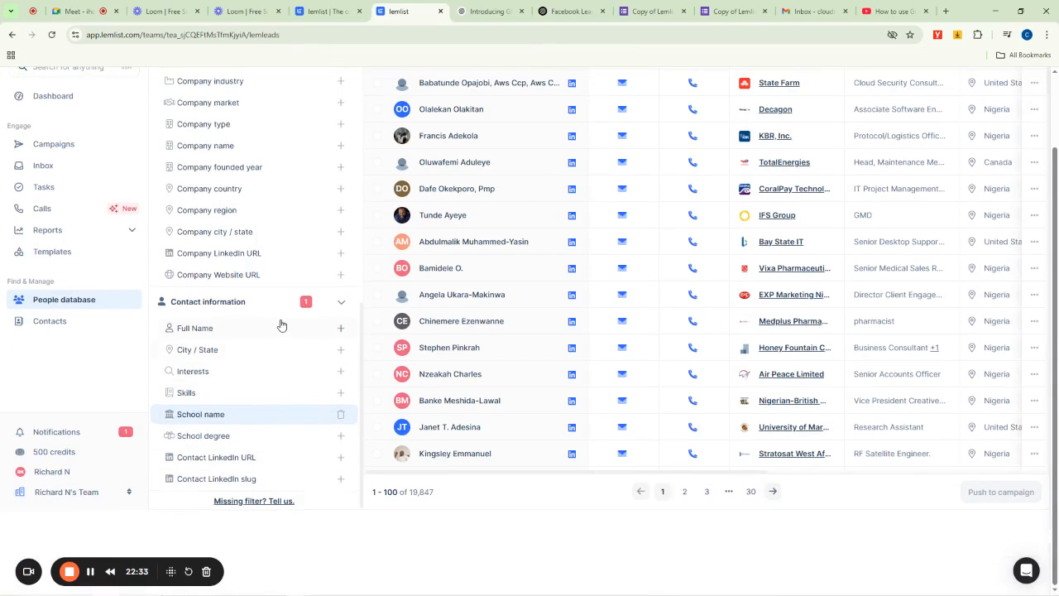
{"action": "scroll", "coordinate": [279, 323], "scroll_direction": "up", "scroll_amount": 3}
{"action": "scroll", "coordinate": [279, 323], "scroll_direction": "down", "scroll_amount": 3}
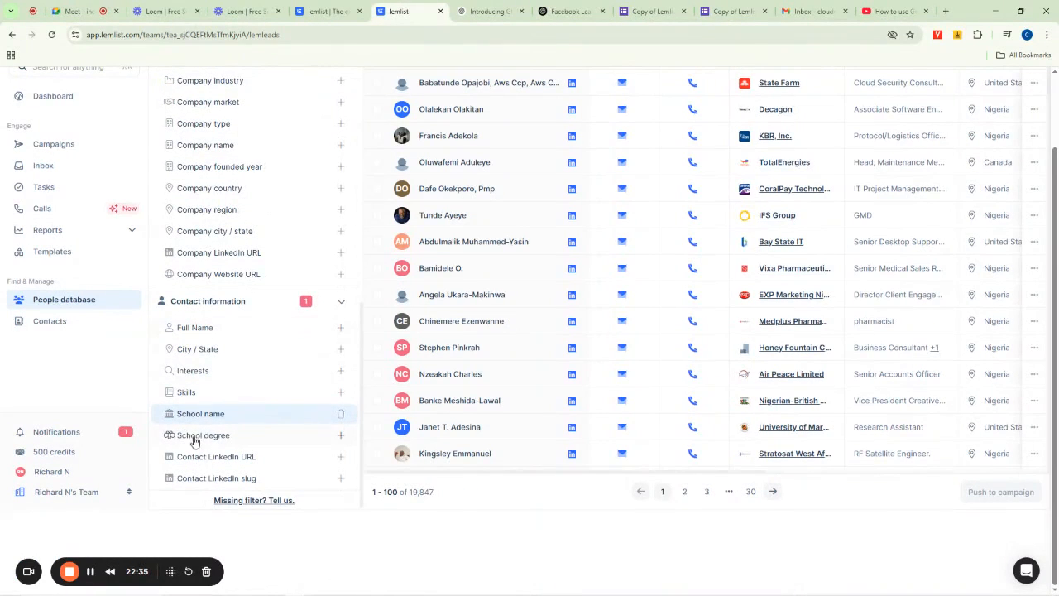
{"action": "scroll", "coordinate": [422, 231], "scroll_direction": "up", "scroll_amount": 1}
{"action": "scroll", "coordinate": [243, 361], "scroll_direction": "down", "scroll_amount": 1}
- Add a School degree filter set to bachelor's degree
{"action": "left_click", "coordinate": [214, 437]}
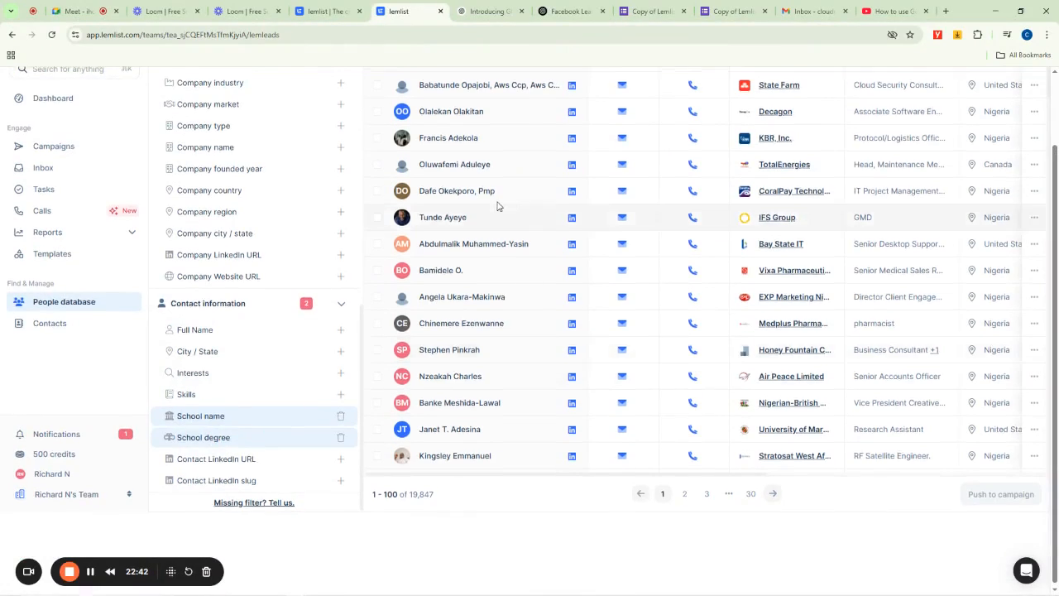
{"action": "scroll", "coordinate": [492, 182], "scroll_direction": "up", "scroll_amount": 1}
{"action": "left_click", "coordinate": [521, 85]}
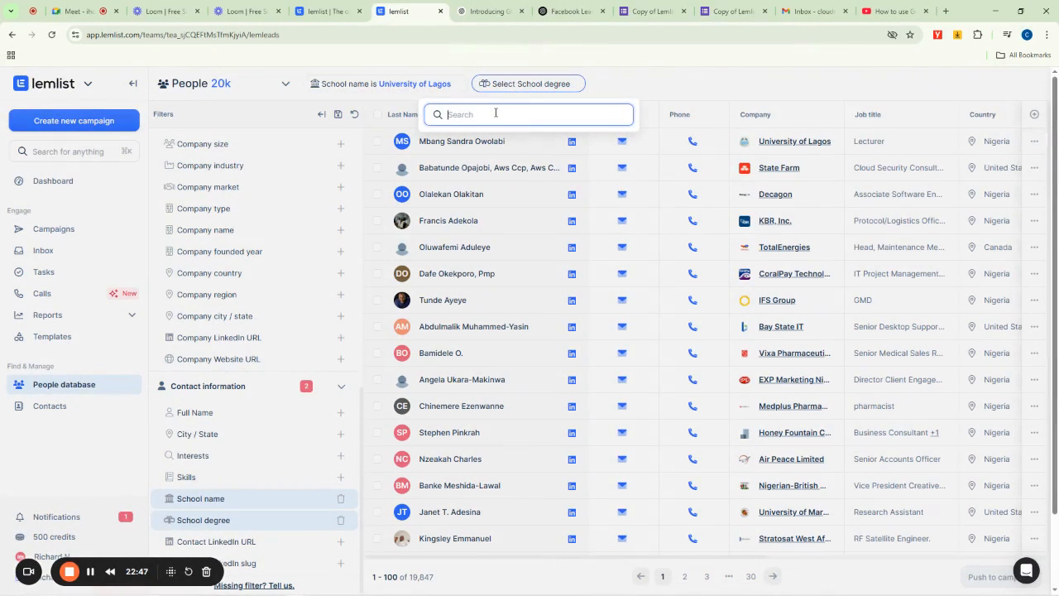
{"action": "type", "text": "bachelors degree"}
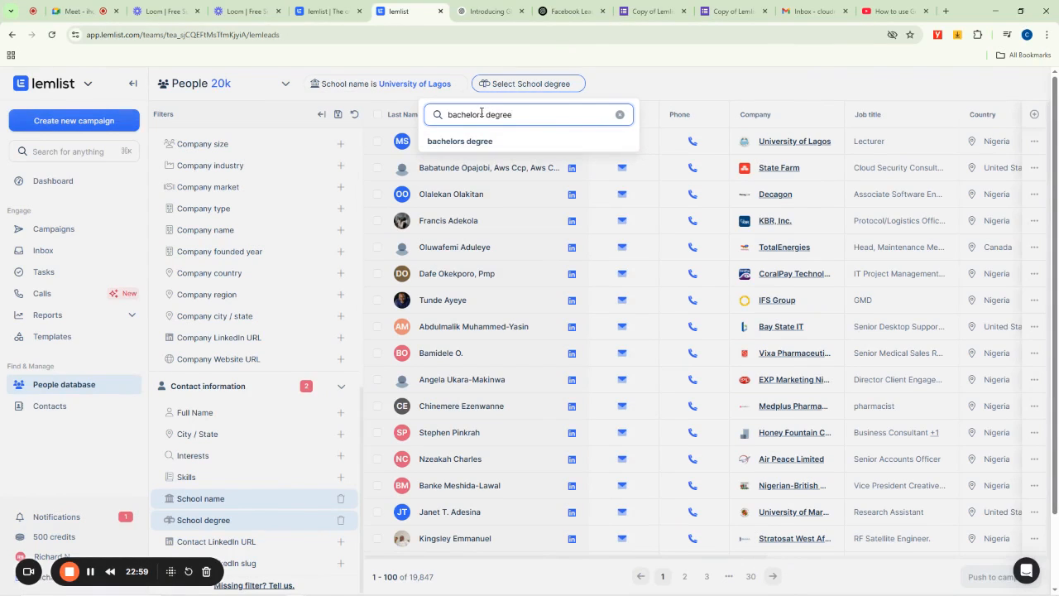
{"action": "type", "text": "'"}
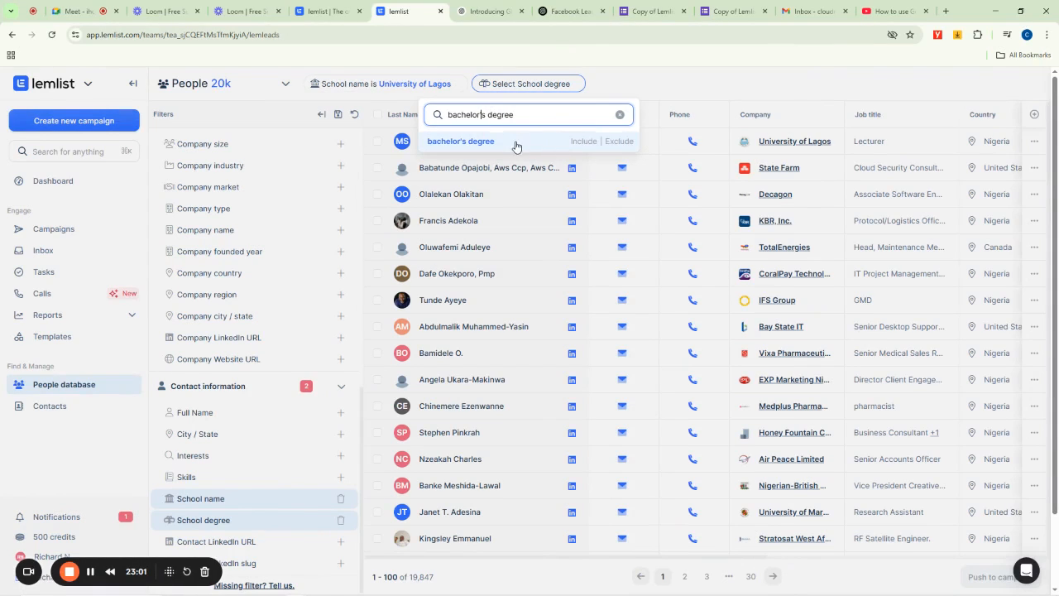
{"action": "key", "text": "Return"}
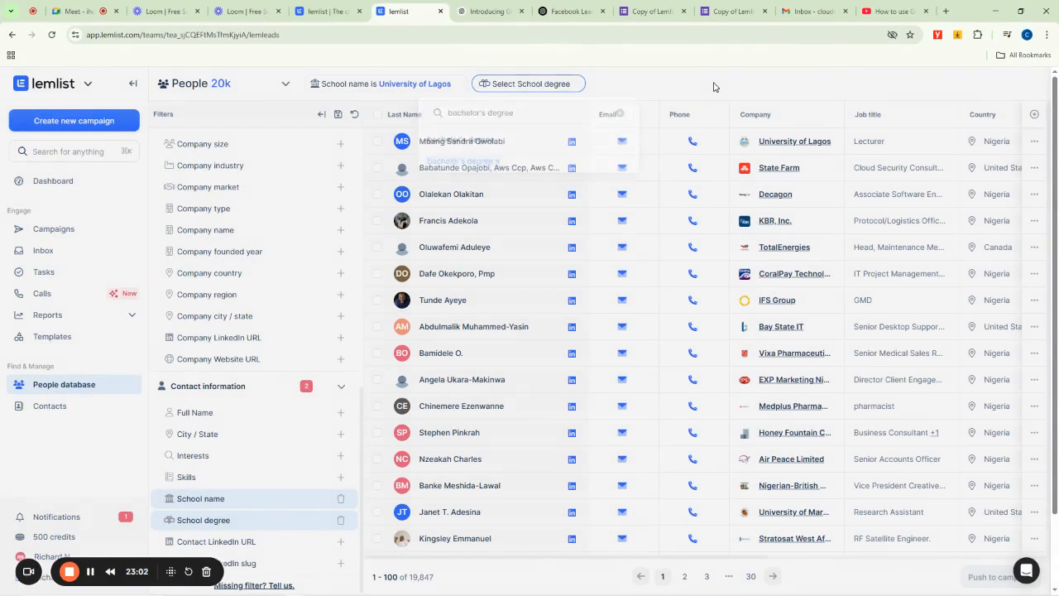
{"action": "left_click", "coordinate": [714, 87]}
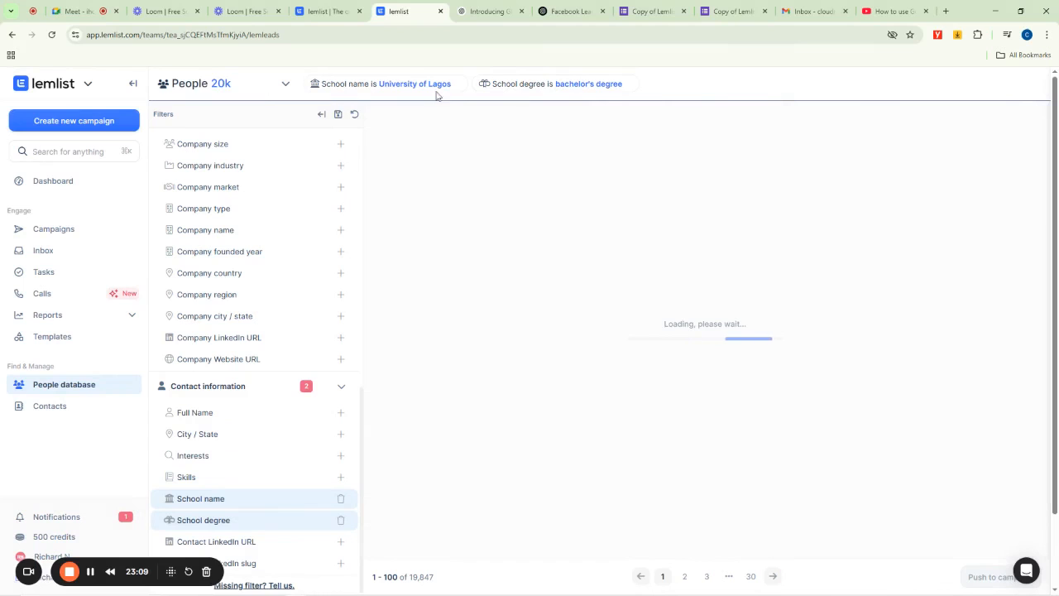
- Select all leads on the current results page
{"action": "left_click_drag", "start_coordinate": [225, 83], "coordinate": [213, 84]}
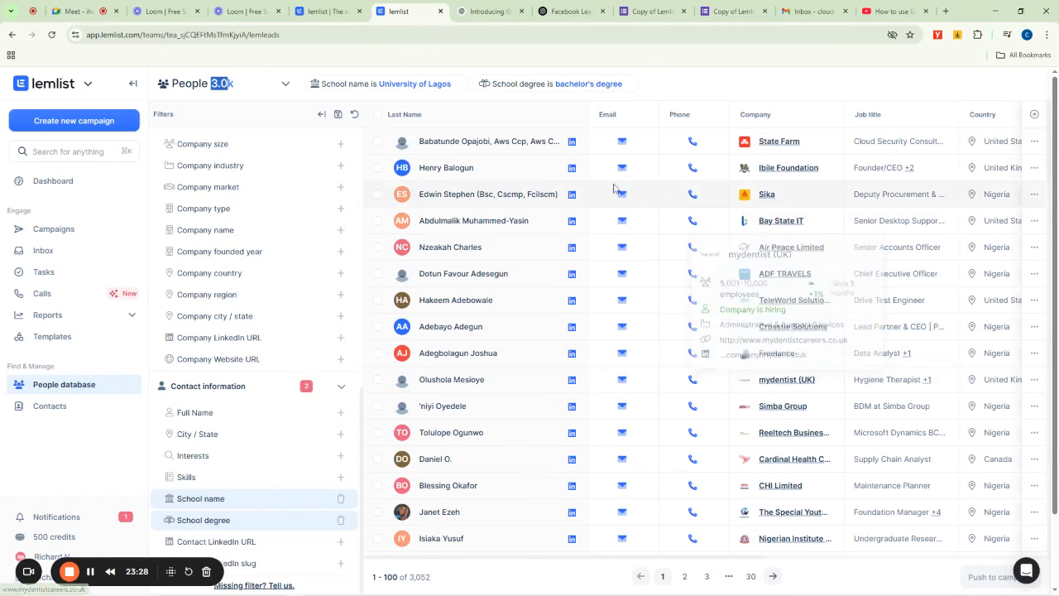
{"action": "left_click", "coordinate": [377, 116]}
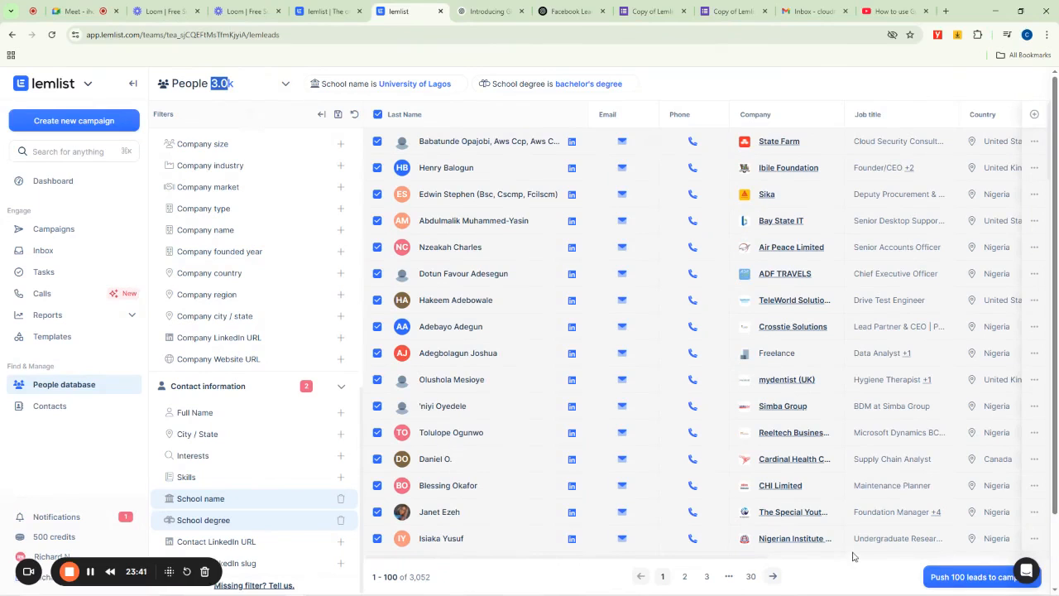
- Scroll through the selected leads
{"action": "mouse_move", "coordinate": [800, 539]}
{"action": "scroll", "coordinate": [821, 323], "scroll_direction": "down", "scroll_amount": 6}
{"action": "scroll", "coordinate": [821, 323], "scroll_direction": "down", "scroll_amount": 10}
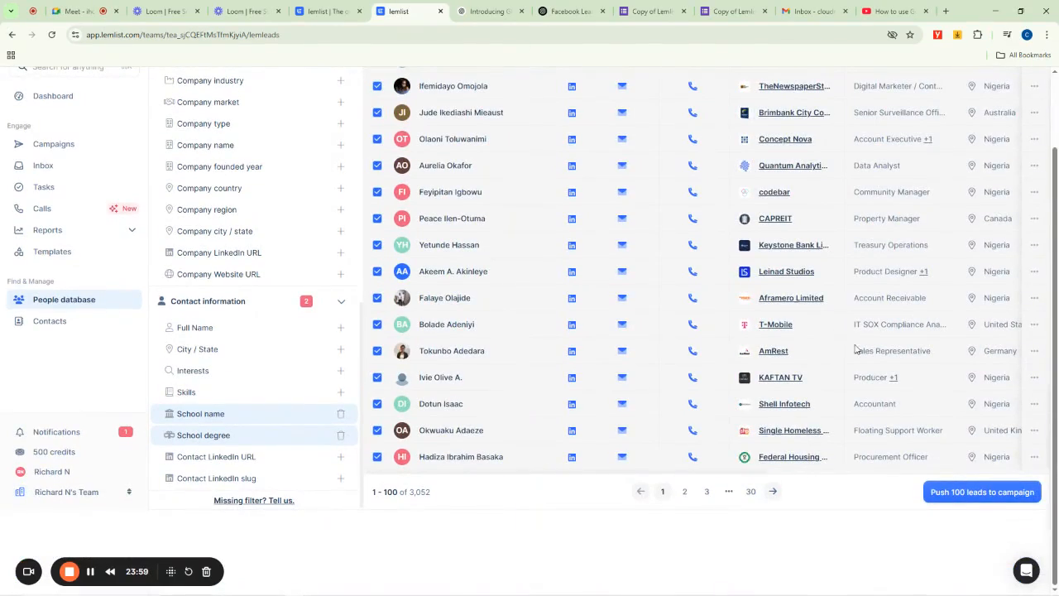
{"action": "scroll", "coordinate": [945, 364], "scroll_direction": "up", "scroll_amount": 5}
{"action": "scroll", "coordinate": [910, 373], "scroll_direction": "up", "scroll_amount": 4}
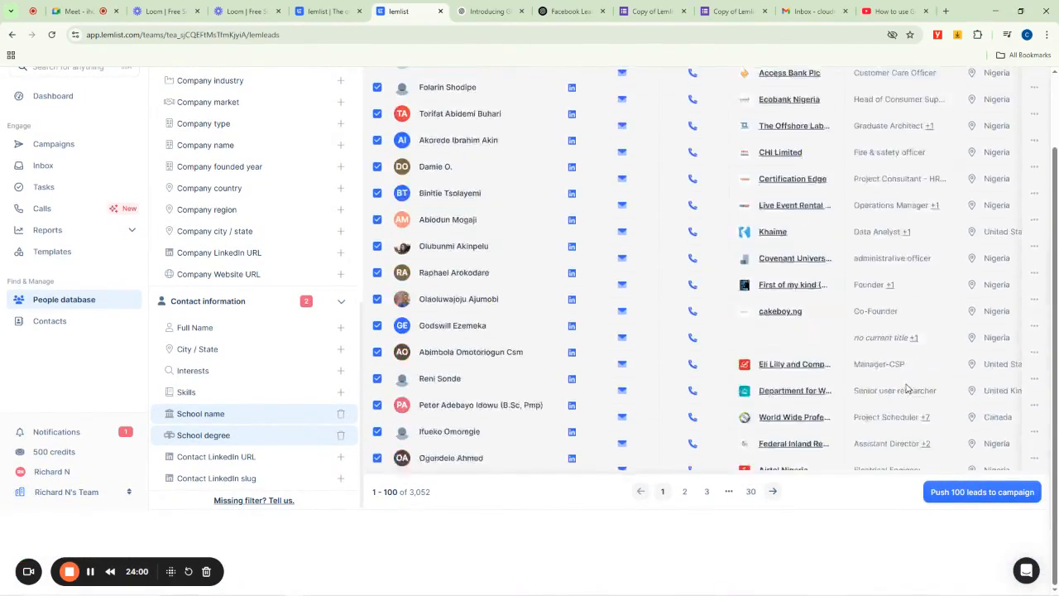
{"action": "scroll", "coordinate": [591, 414], "scroll_direction": "up", "scroll_amount": 5}
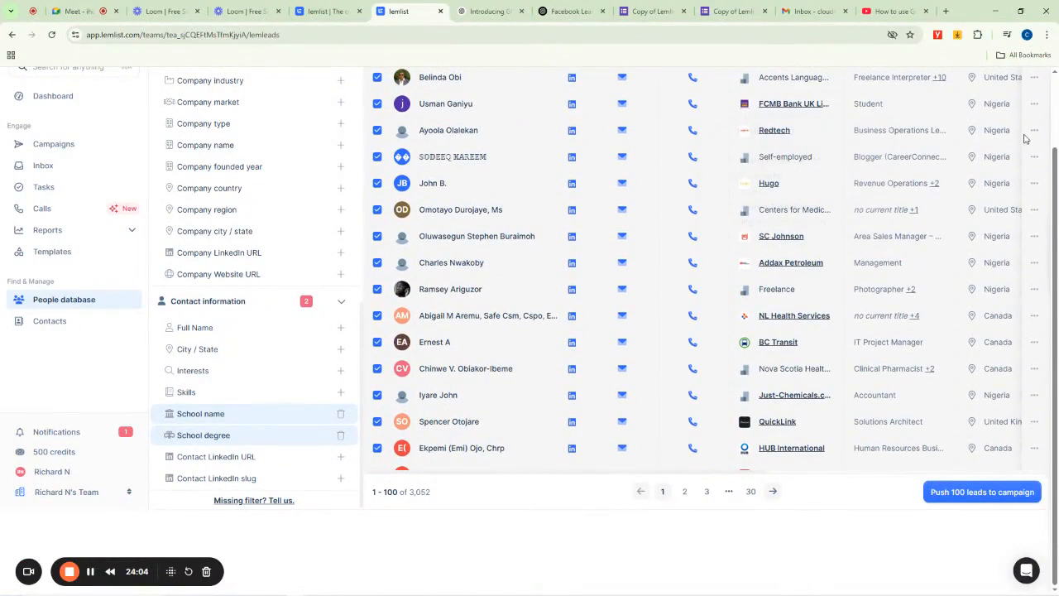
{"action": "left_click_drag", "start_coordinate": [1055, 162], "coordinate": [1058, 92]}
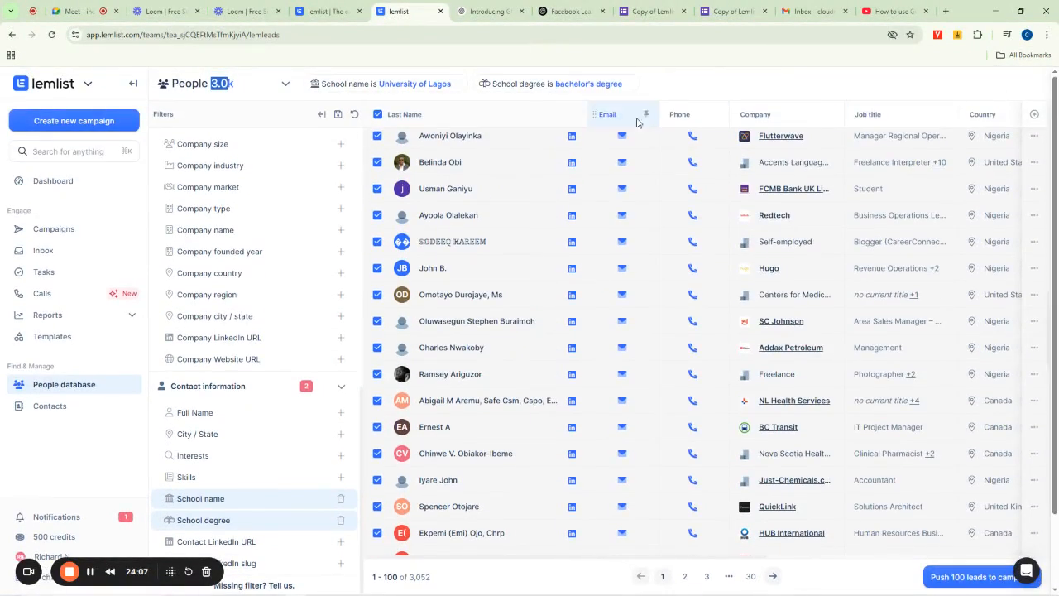
- Open the dialog to push the 100 selected leads into a campaign
{"action": "left_click", "coordinate": [1035, 118]}
{"action": "left_click", "coordinate": [856, 93]}
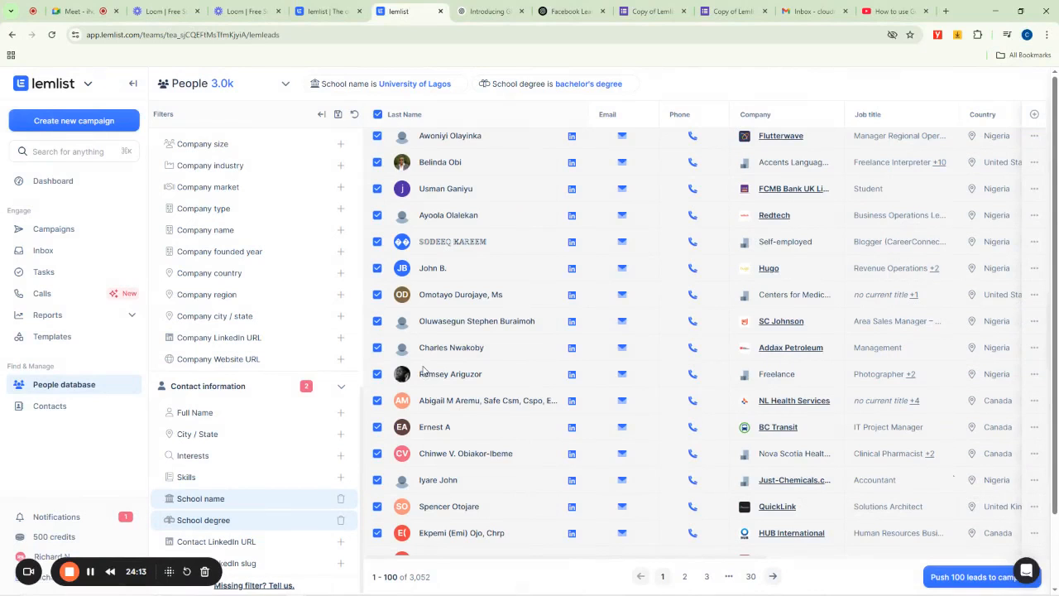
{"action": "left_click", "coordinate": [970, 579]}
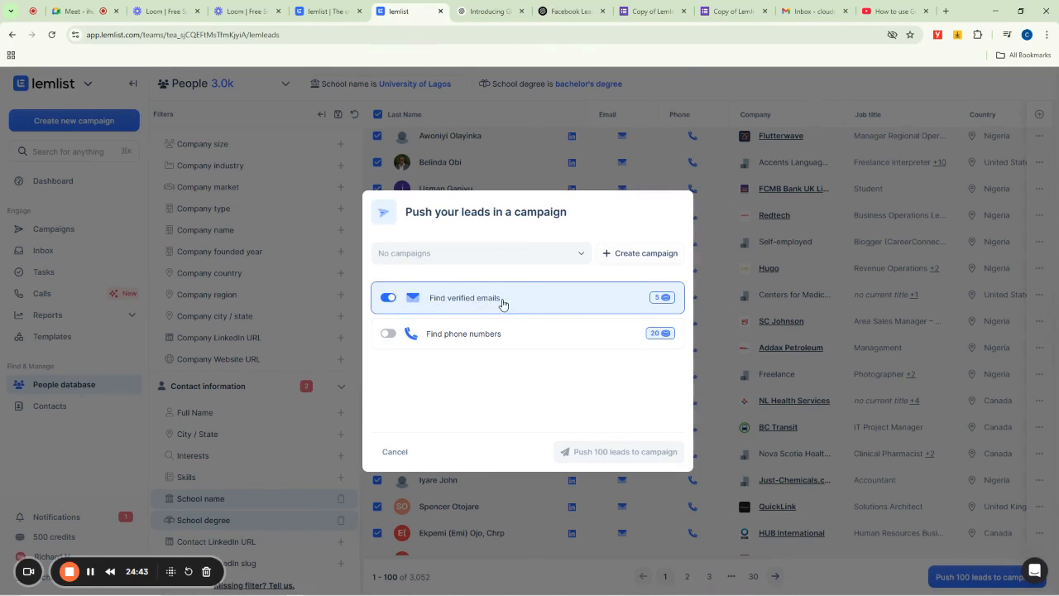
- Create a new campaign from the push dialog, keeping verified email finding enabled
{"action": "left_click", "coordinate": [475, 303]}
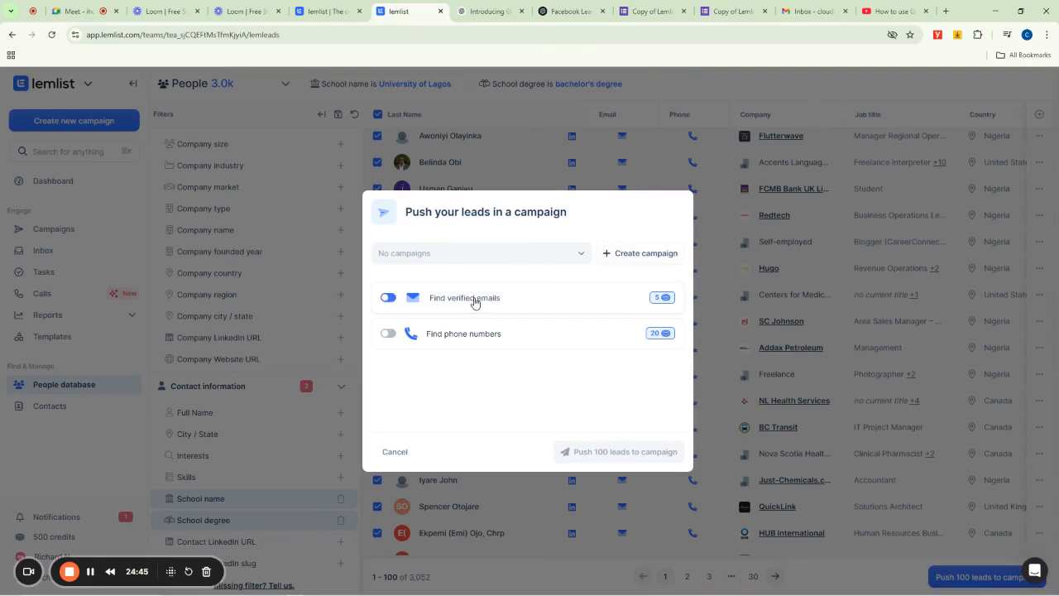
{"action": "left_click", "coordinate": [475, 302]}
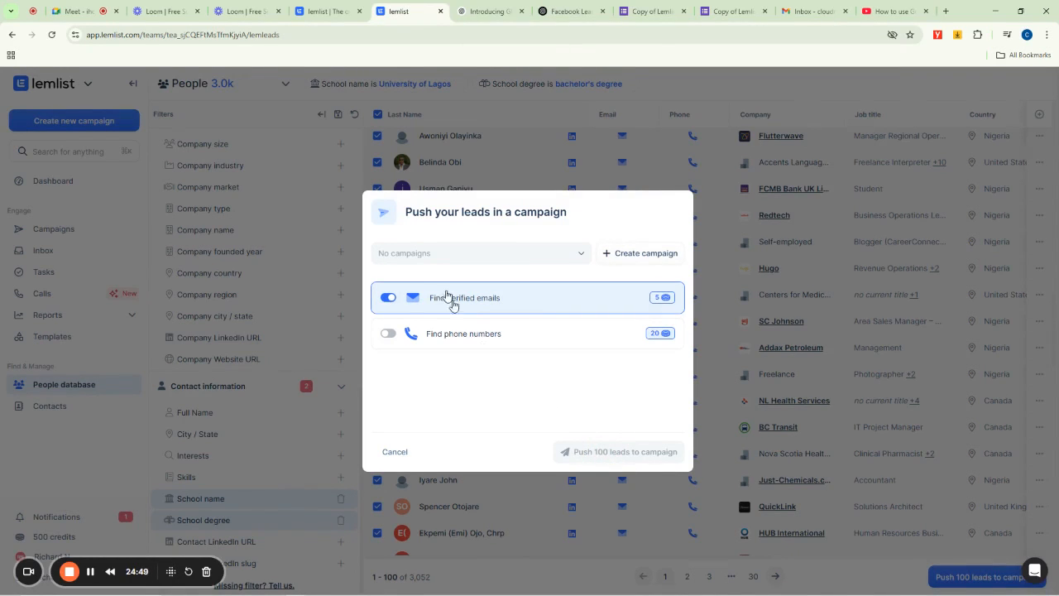
{"action": "left_click", "coordinate": [626, 255]}
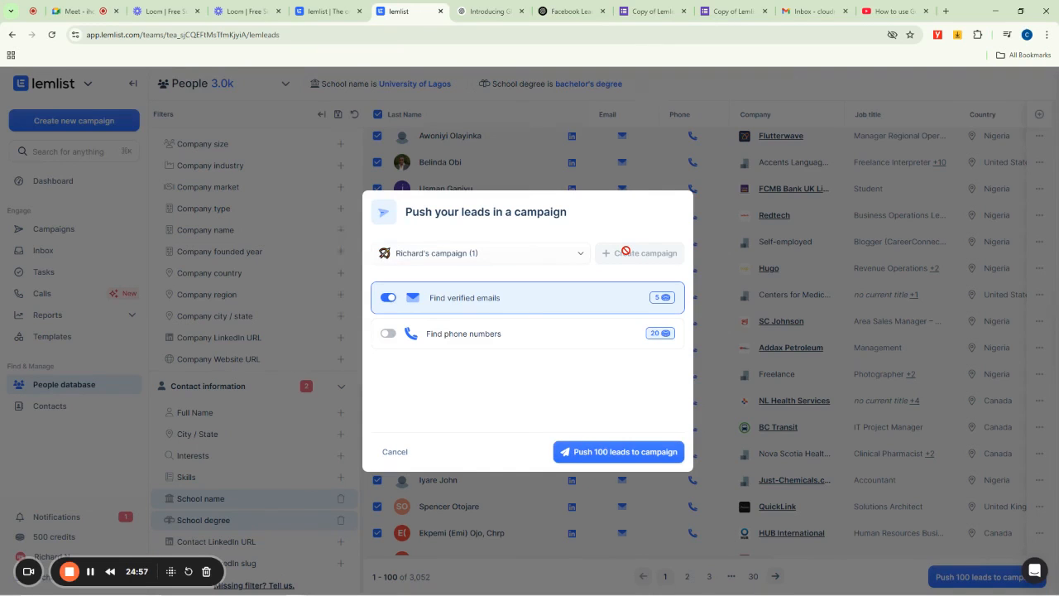
- Select the newly created campaign and push the 100 selected leads into it
{"action": "left_click", "coordinate": [569, 255]}
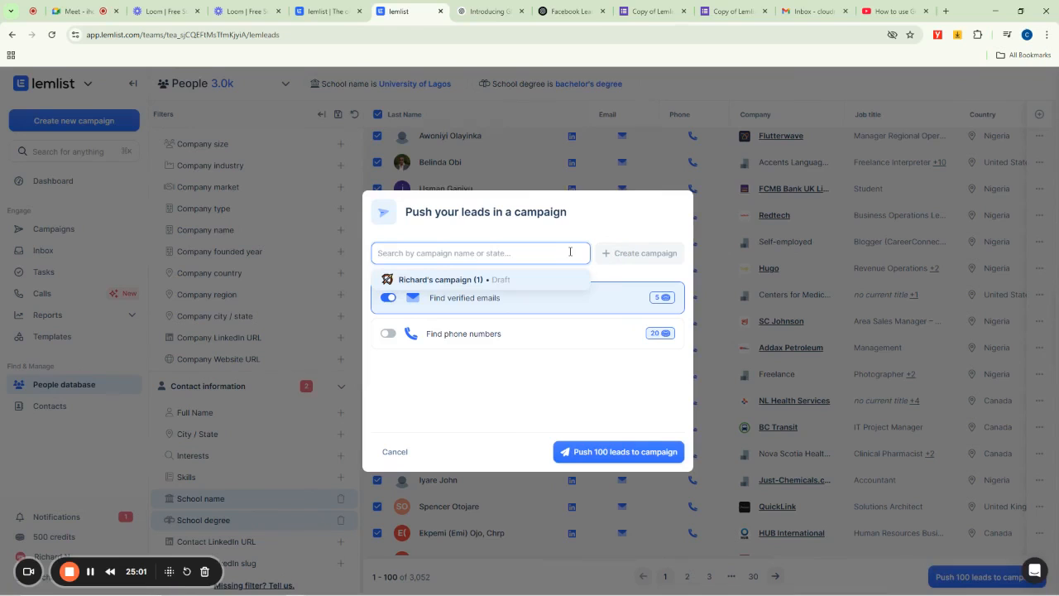
{"action": "left_click", "coordinate": [440, 282]}
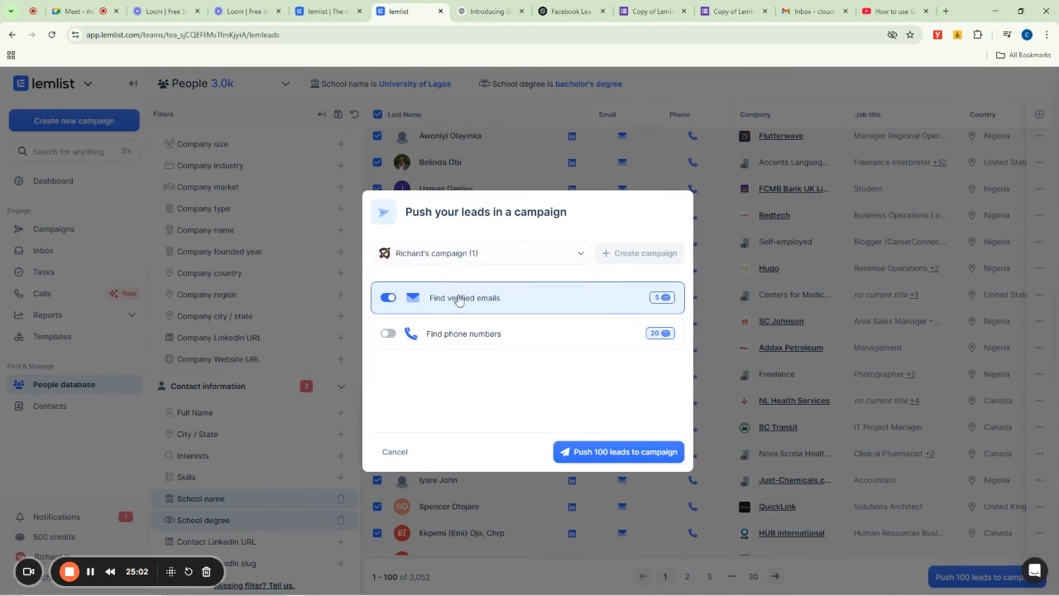
{"action": "left_click", "coordinate": [615, 455]}
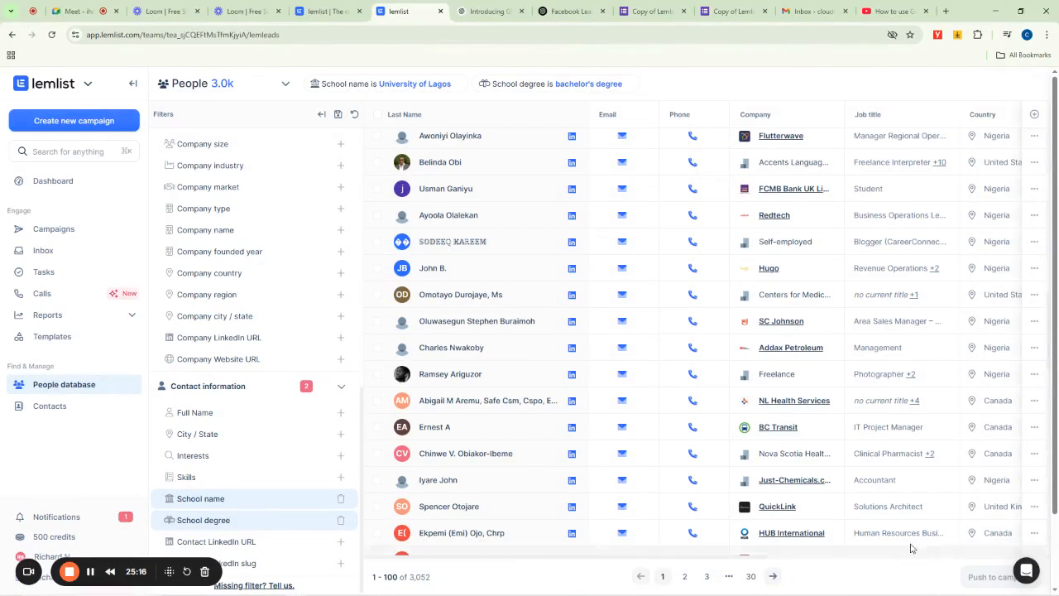
{"action": "left_click", "coordinate": [716, 119]}
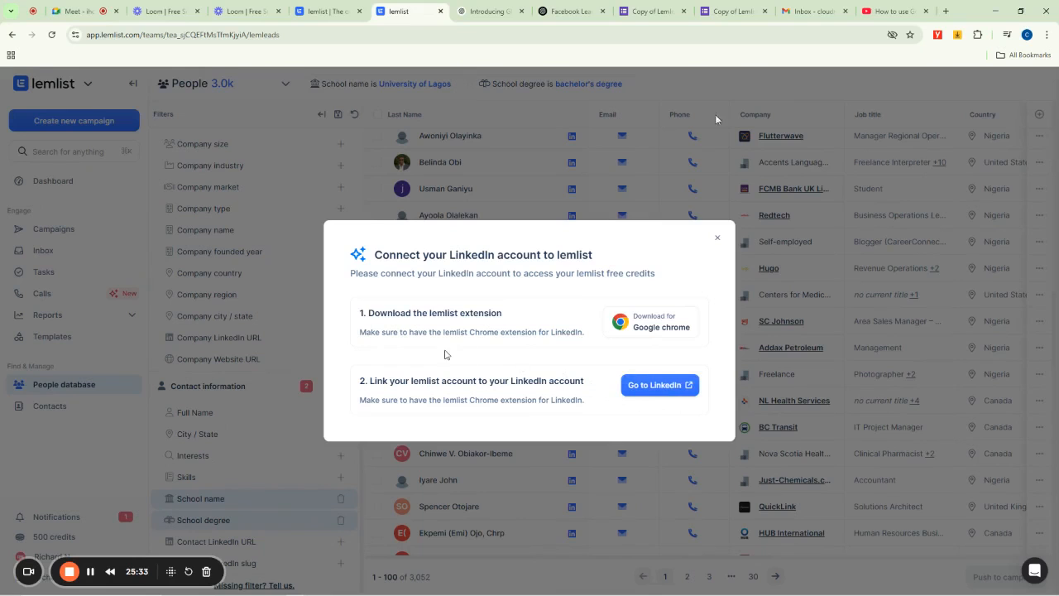
{"action": "left_click", "coordinate": [717, 237]}
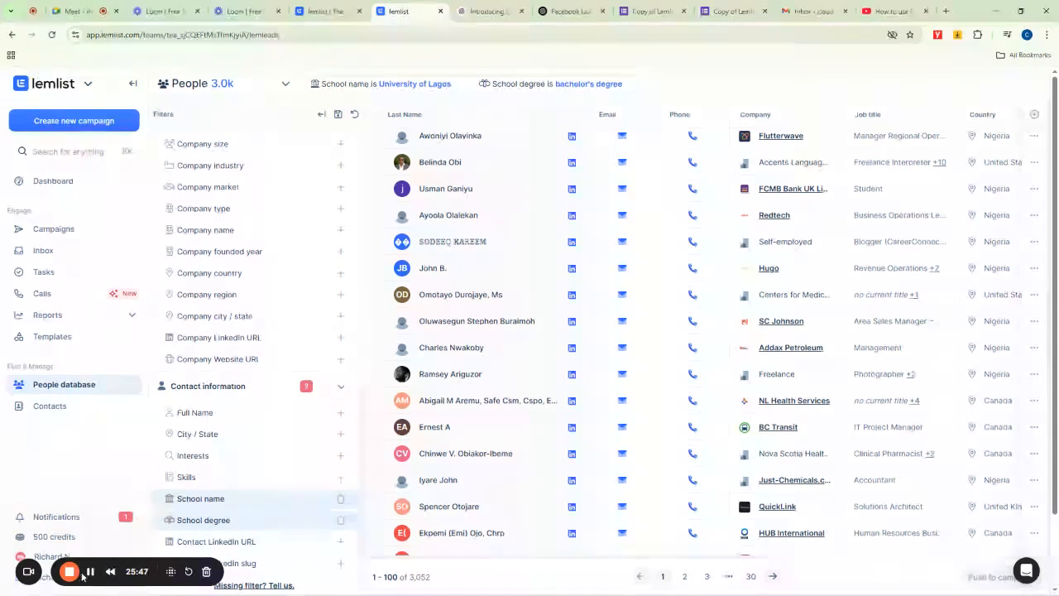
{"action": "left_click", "coordinate": [92, 574]}
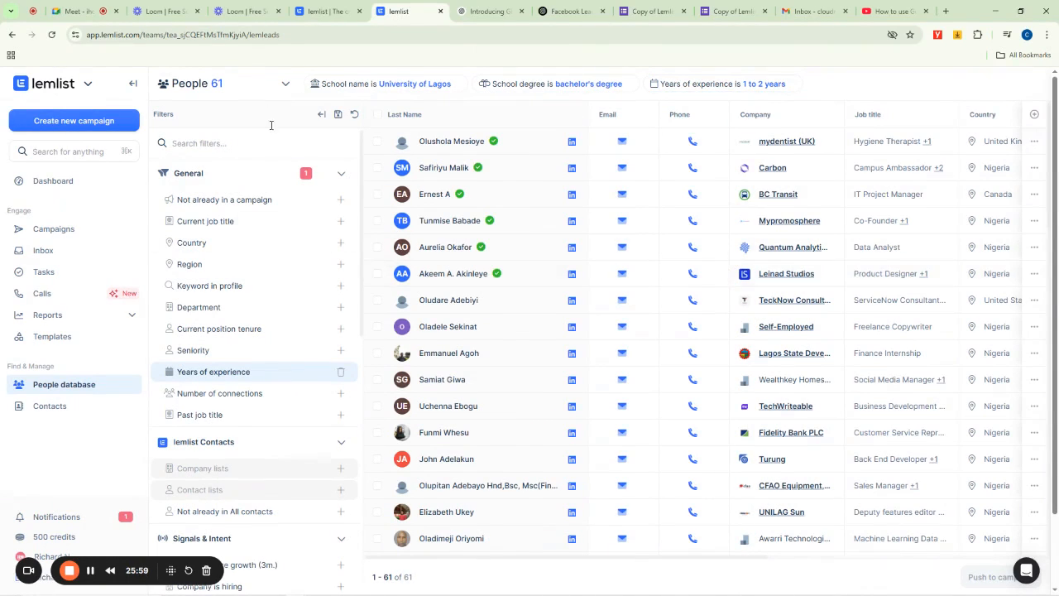
- Remove the Years of experience filter and scroll through the remaining results
{"action": "left_click", "coordinate": [792, 85]}
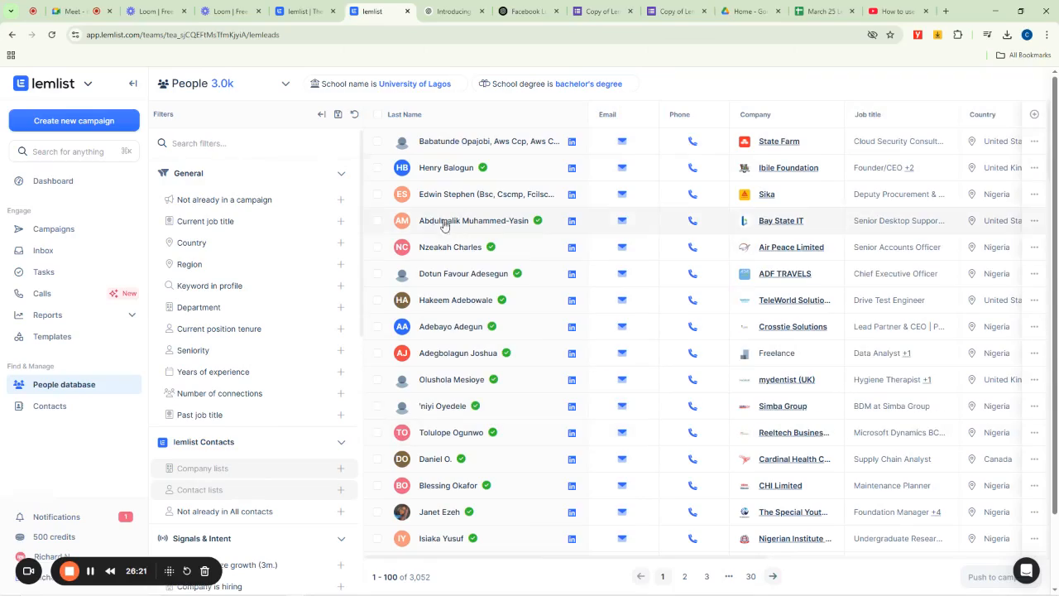
{"action": "scroll", "coordinate": [557, 374], "scroll_direction": "down", "scroll_amount": 15}
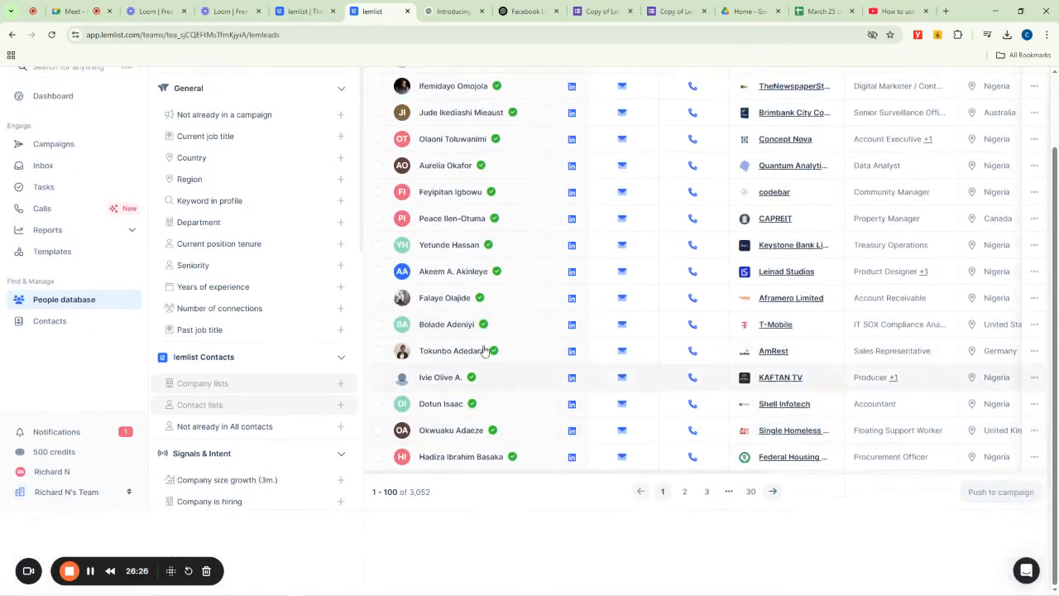
{"action": "scroll", "coordinate": [453, 324], "scroll_direction": "up", "scroll_amount": 15}
{"action": "scroll", "coordinate": [454, 324], "scroll_direction": "up", "scroll_amount": 2}
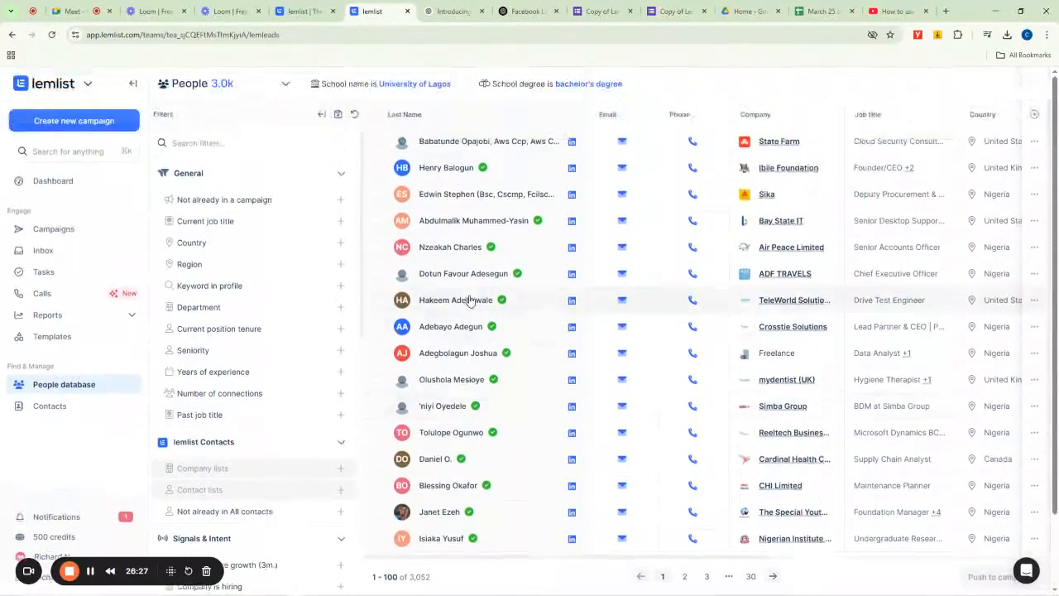
- Select all leads on the page and save the current search as Unilag
{"action": "left_click", "coordinate": [378, 116]}
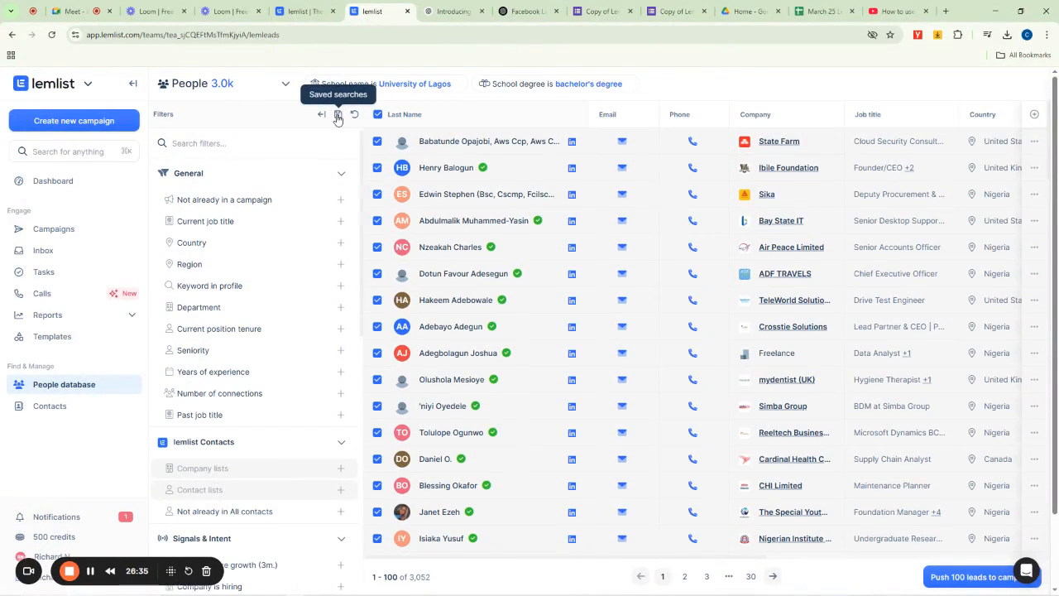
{"action": "left_click", "coordinate": [337, 116]}
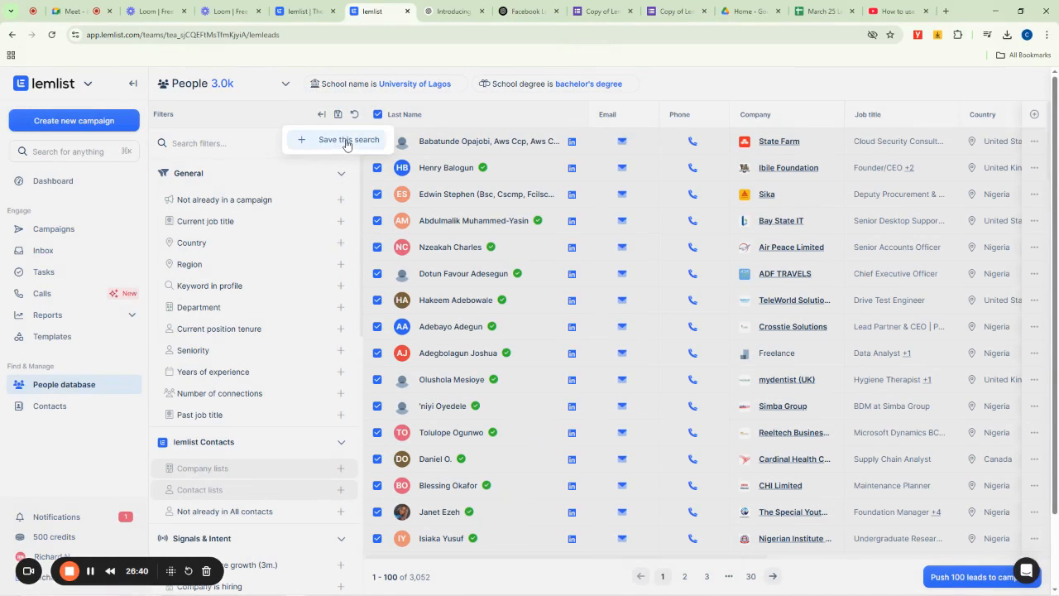
{"action": "left_click", "coordinate": [346, 141]}
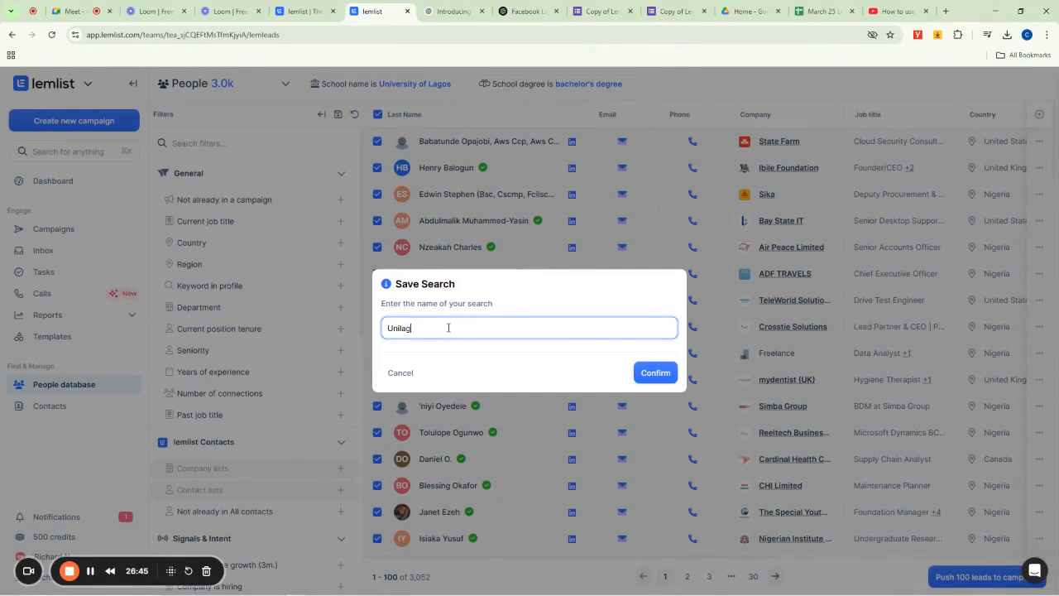
{"action": "left_click", "coordinate": [656, 374]}
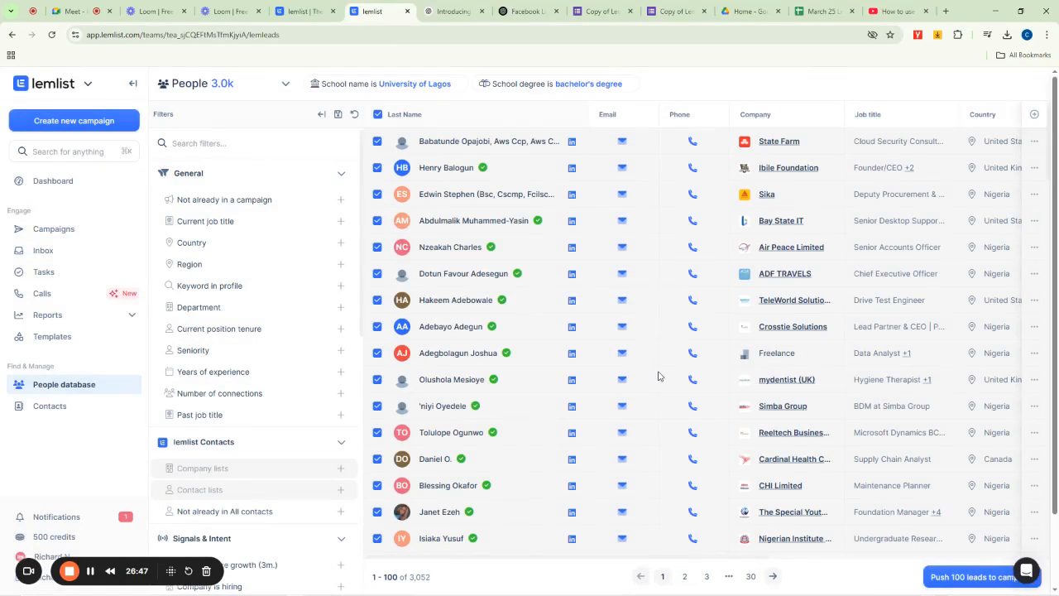
- Review the contacts list, then return to the People database
{"action": "left_click", "coordinate": [43, 411]}
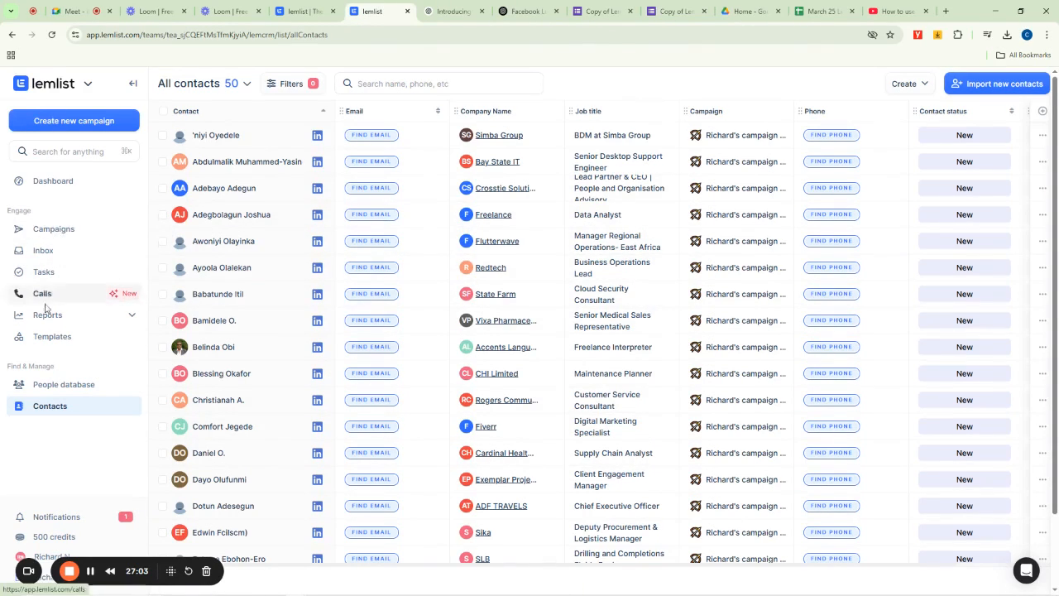
{"action": "left_click", "coordinate": [54, 387]}
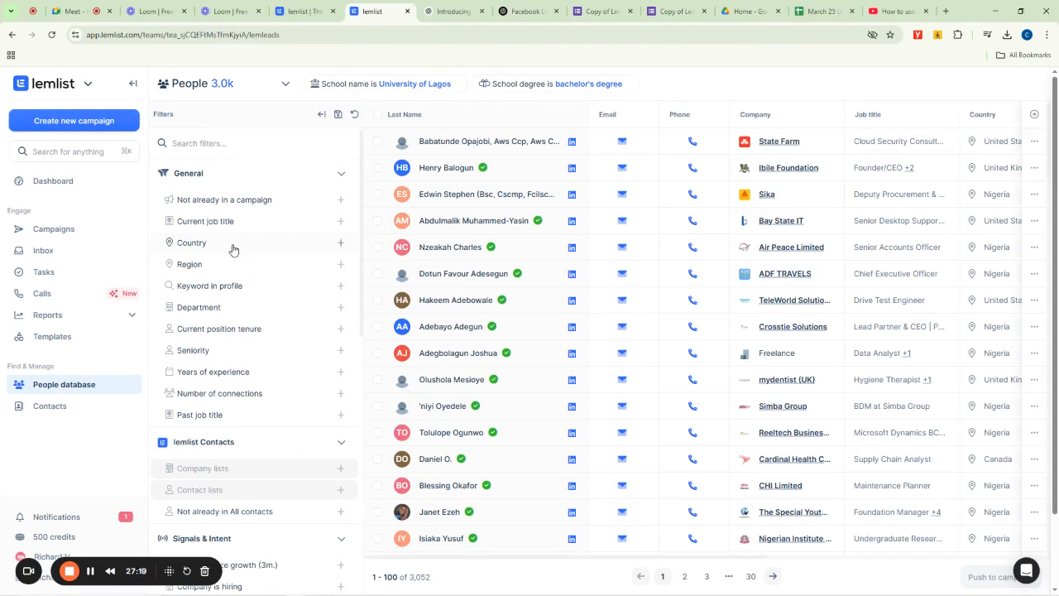
- Remove the School name and School degree filters
{"action": "left_click", "coordinate": [458, 84]}
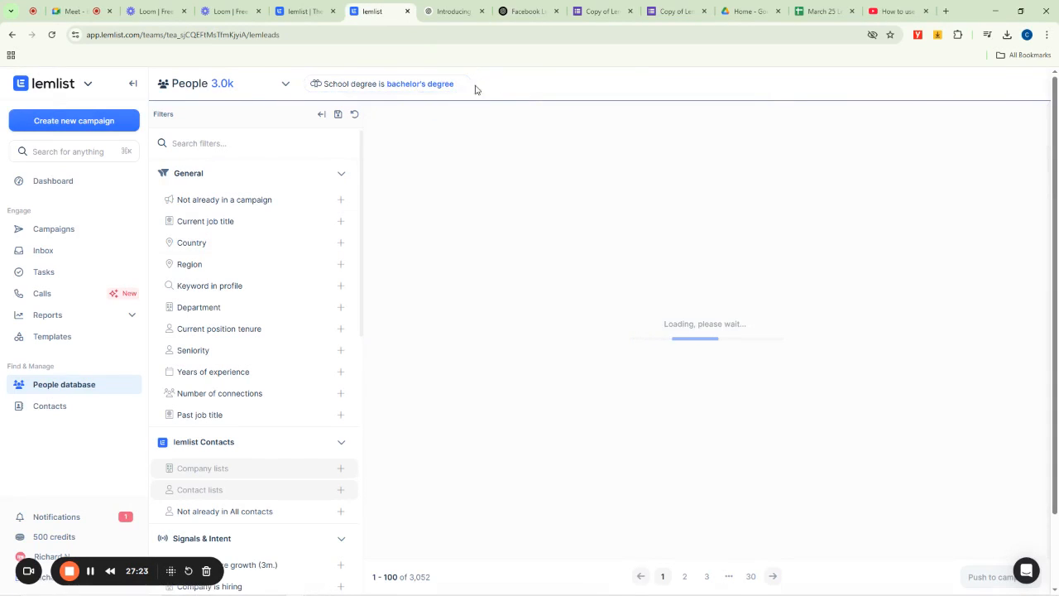
{"action": "left_click", "coordinate": [461, 83]}
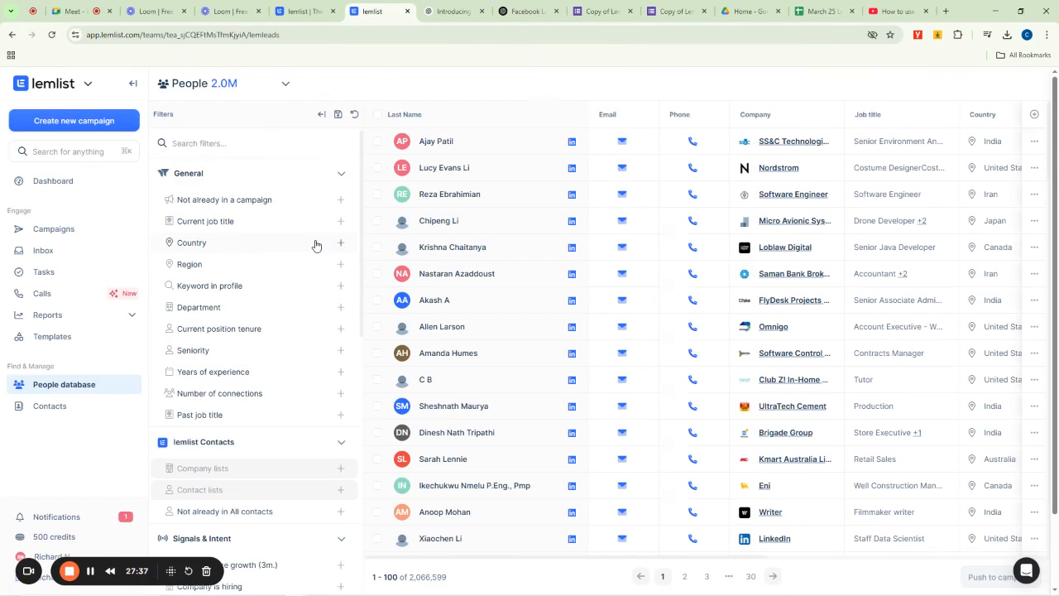
- Add a Country filter that includes Papua New Guinea
{"action": "left_click", "coordinate": [316, 245]}
{"action": "left_click", "coordinate": [344, 84]}
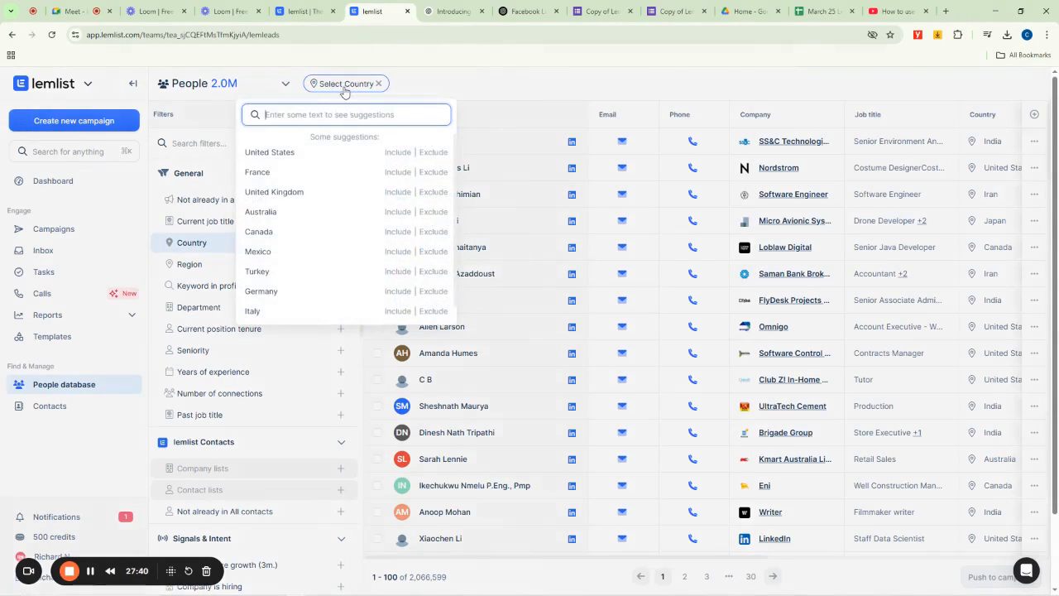
{"action": "left_click", "coordinate": [345, 89]}
{"action": "left_click", "coordinate": [344, 89]}
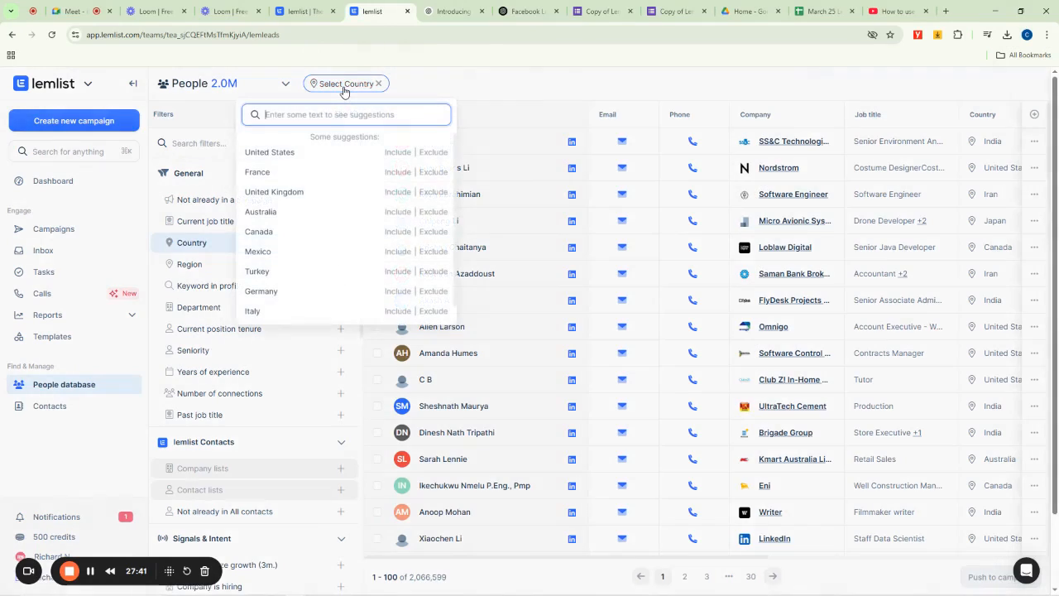
{"action": "type", "text": "papua new"}
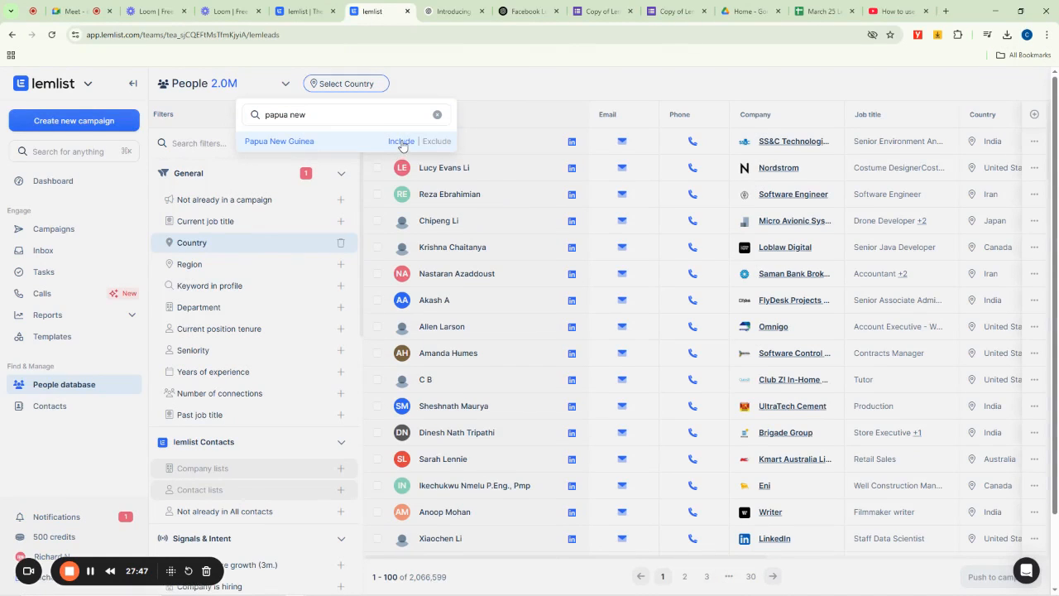
{"action": "left_click", "coordinate": [401, 142]}
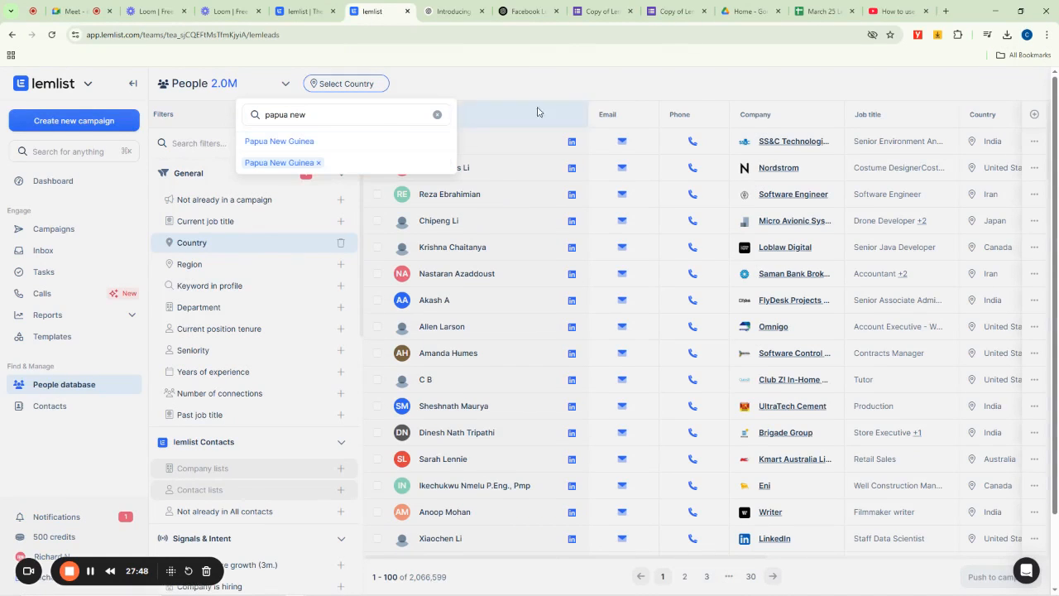
{"action": "left_click", "coordinate": [687, 88]}
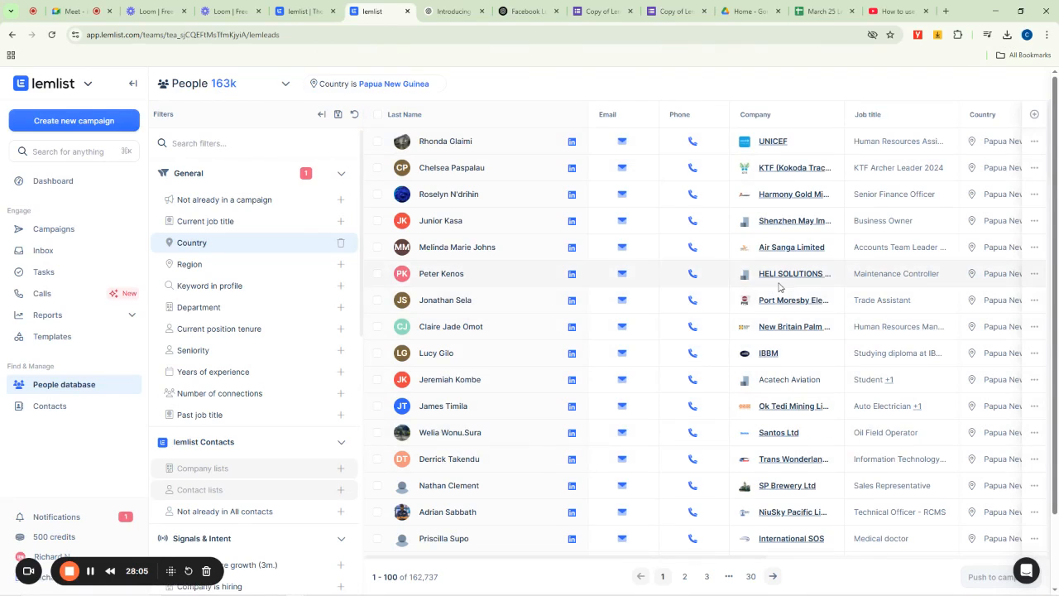
- Select all leads on the page and save the search as Panya List
{"action": "scroll", "coordinate": [534, 323], "scroll_direction": "down", "scroll_amount": 8}
{"action": "scroll", "coordinate": [529, 302], "scroll_direction": "down", "scroll_amount": 15}
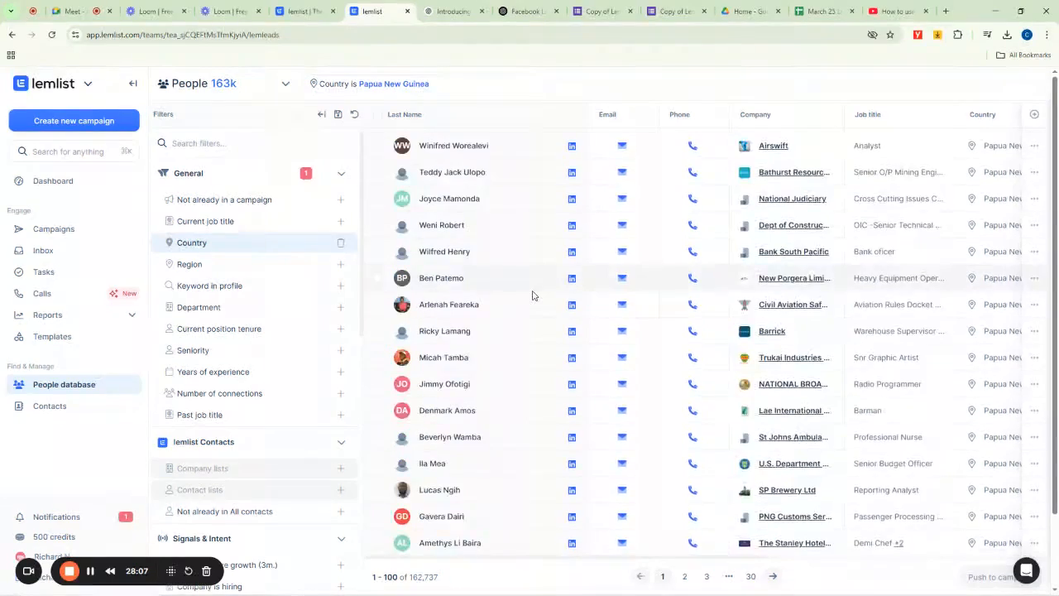
{"action": "scroll", "coordinate": [489, 312], "scroll_direction": "up", "scroll_amount": 20}
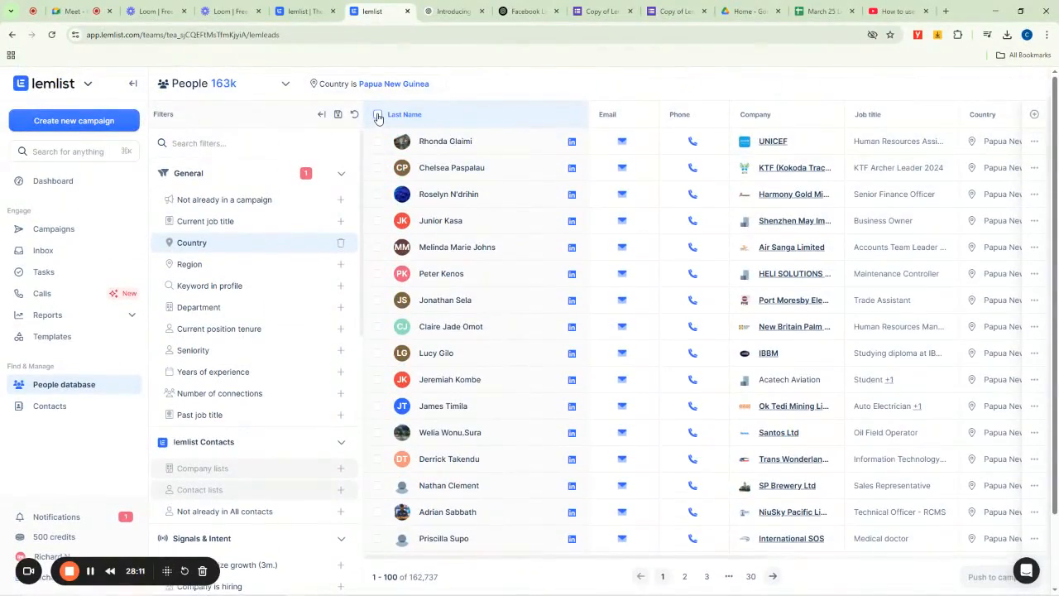
{"action": "left_click", "coordinate": [377, 115]}
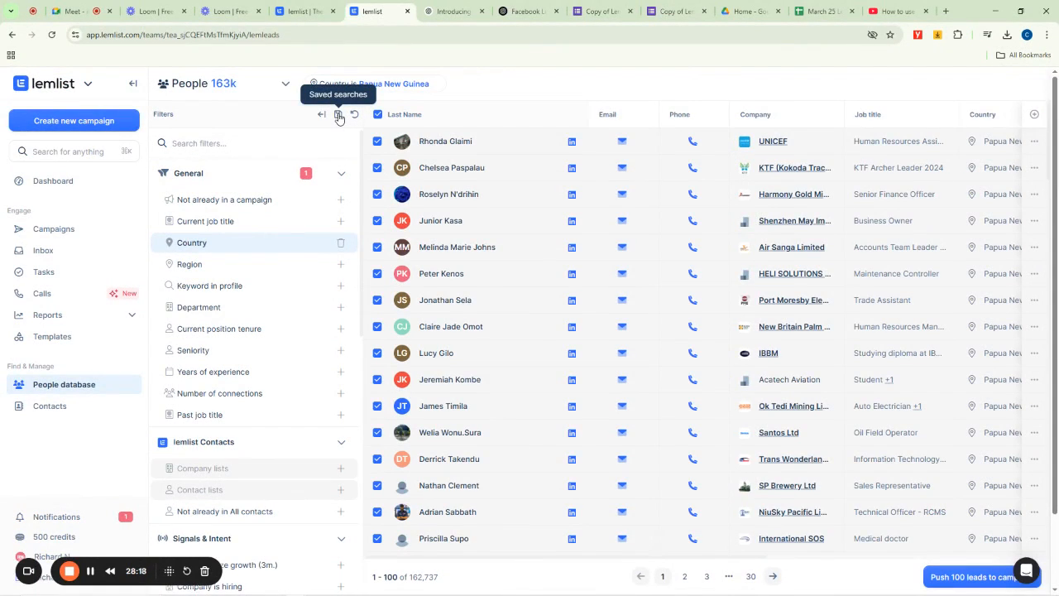
{"action": "left_click", "coordinate": [338, 116]}
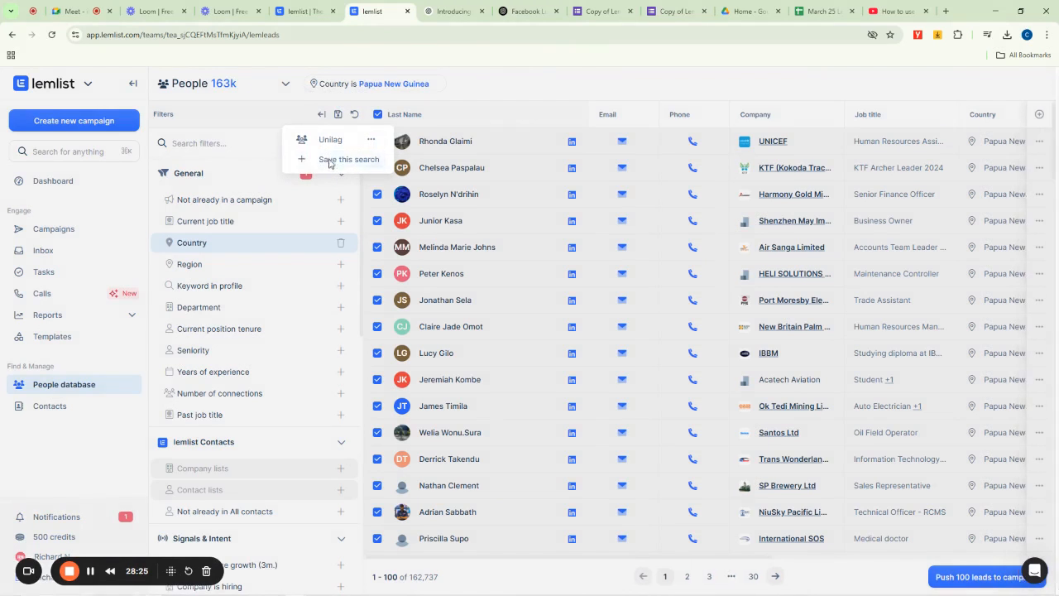
{"action": "left_click", "coordinate": [328, 162]}
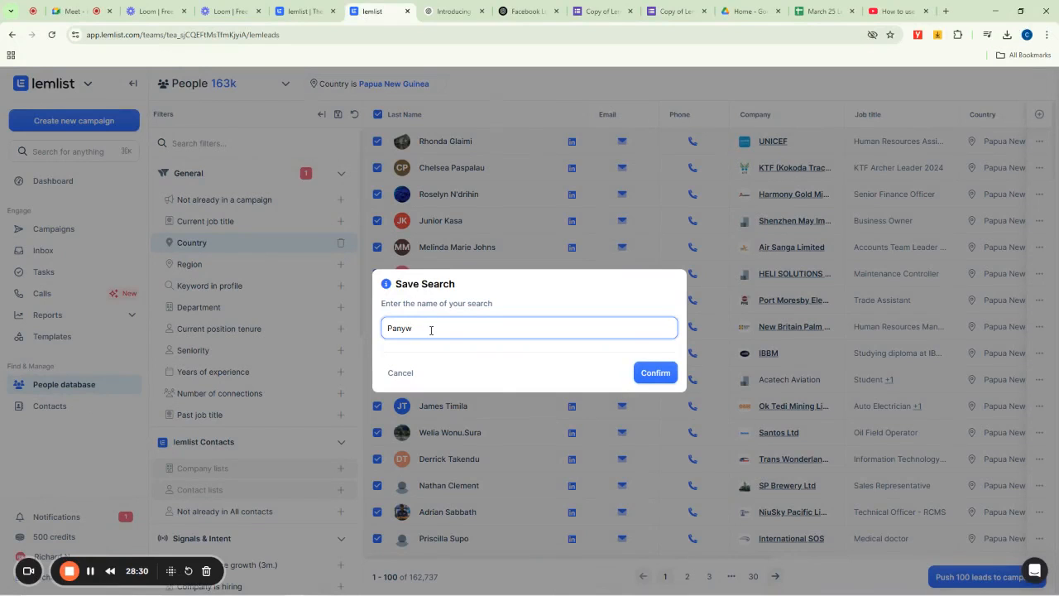
{"action": "type", "text": "Panya List"}
{"action": "left_click", "coordinate": [653, 373]}
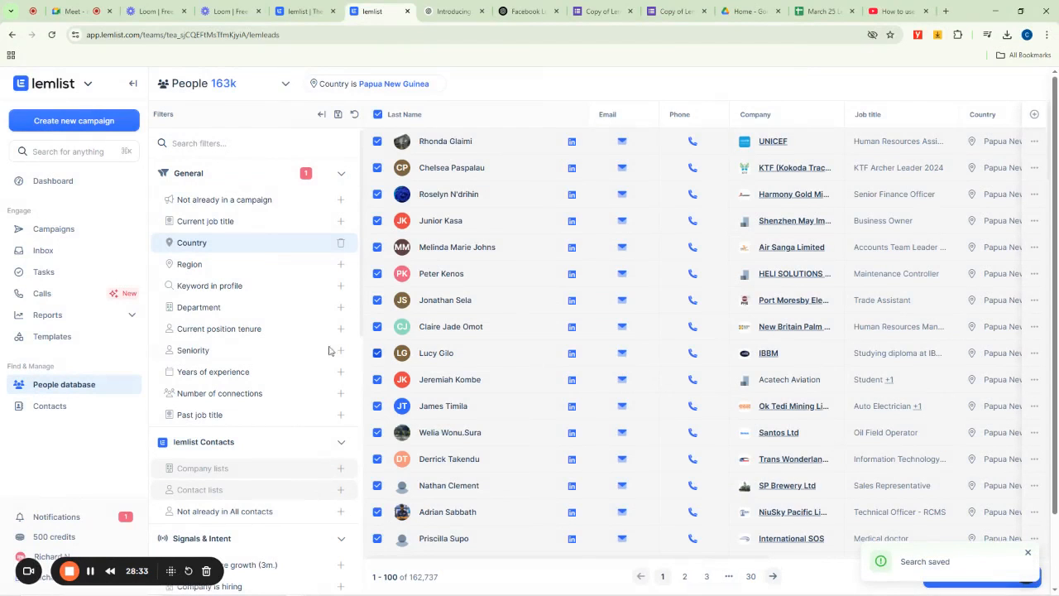
- Open the contacts list and browse its list selector, filter bar and reports section
{"action": "left_click", "coordinate": [46, 410]}
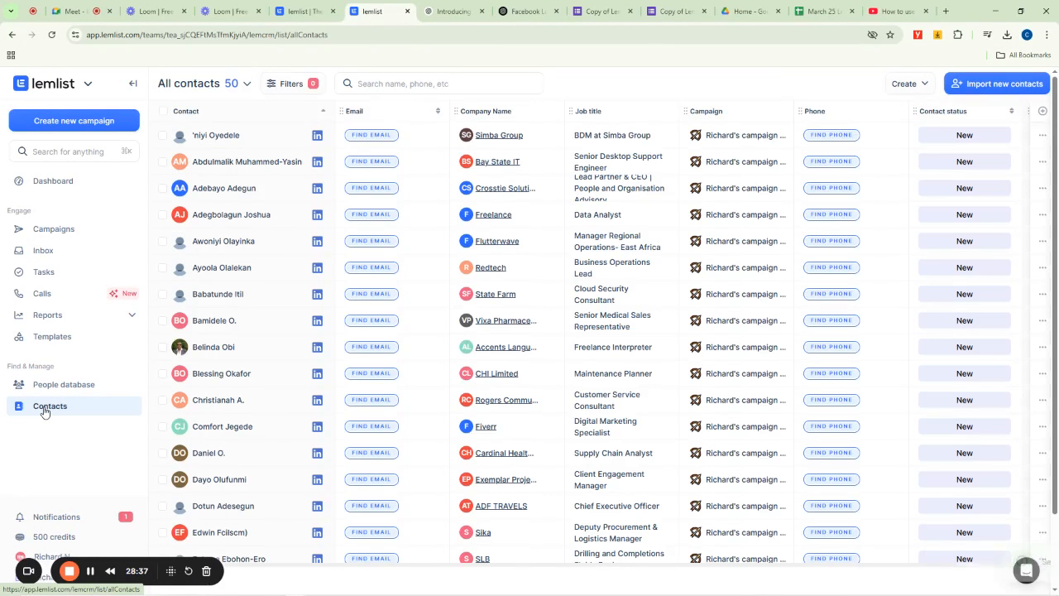
{"action": "left_click", "coordinate": [245, 85]}
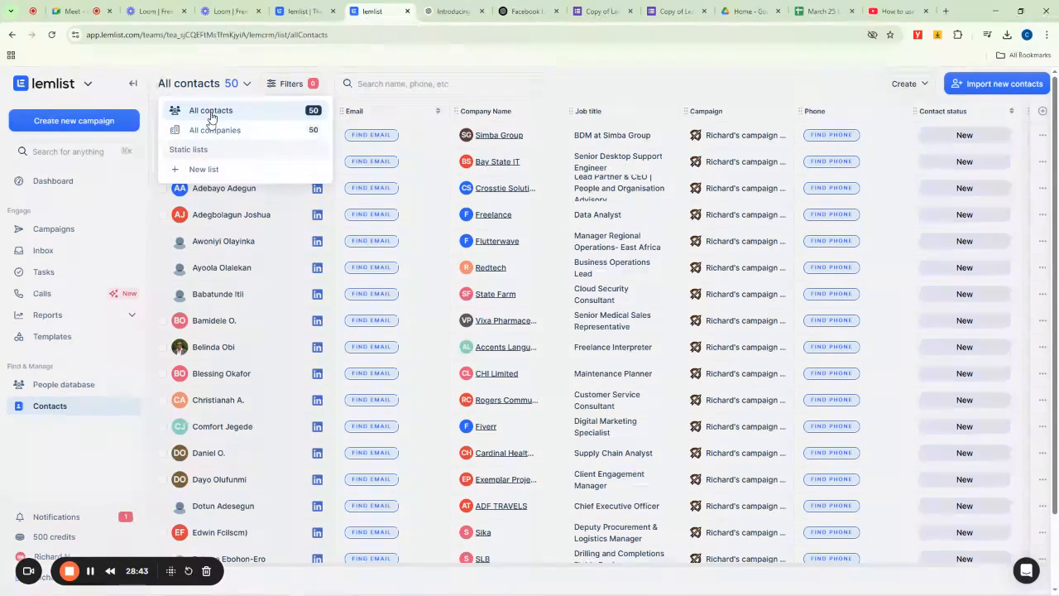
{"action": "left_click", "coordinate": [288, 85]}
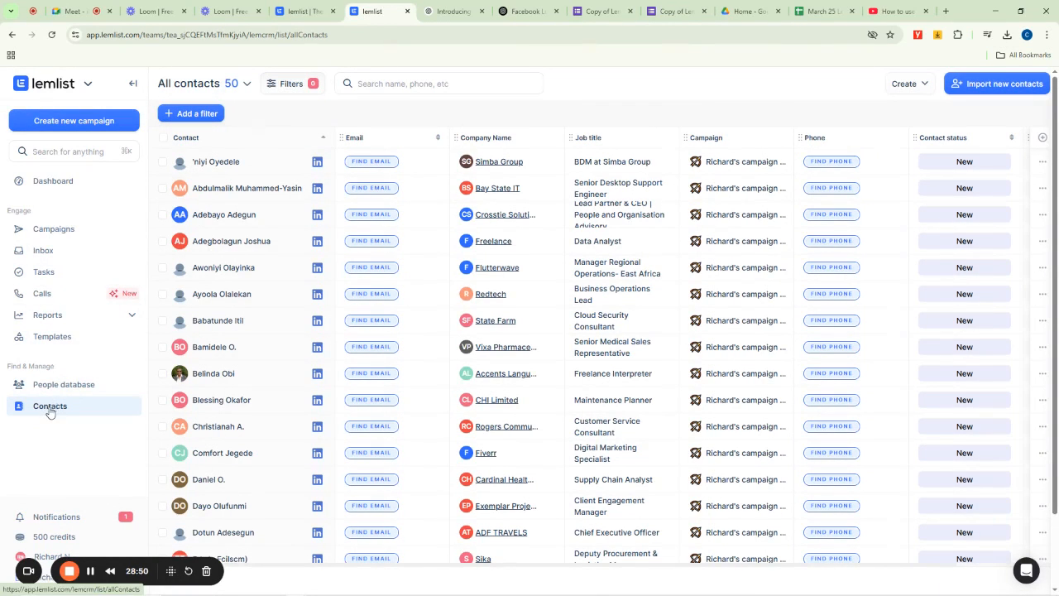
{"action": "left_click", "coordinate": [130, 316]}
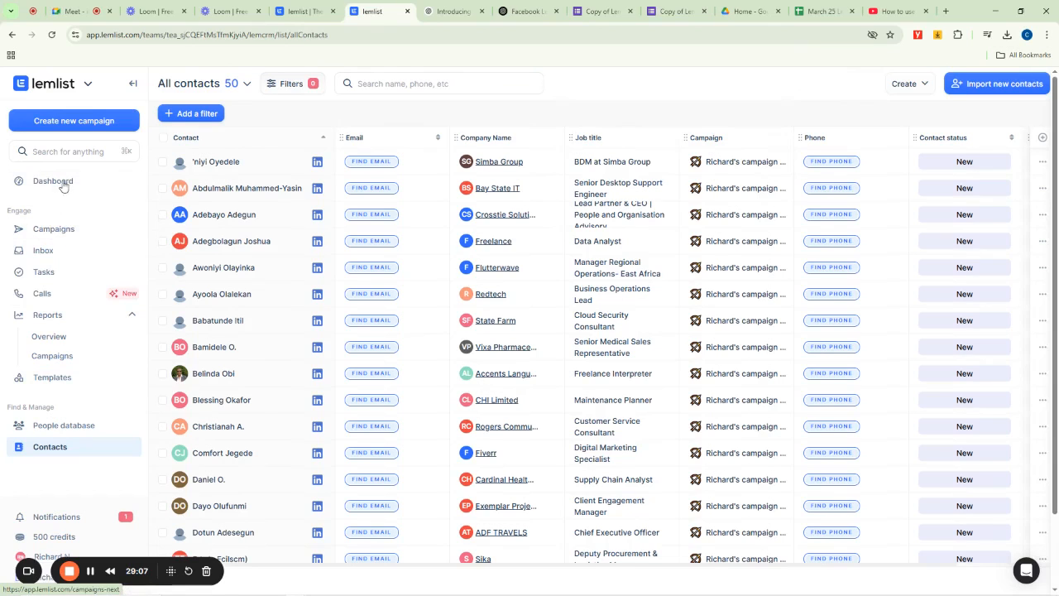
- Create a new campaign and rename it Otanwa Campaign
{"action": "left_click", "coordinate": [54, 229]}
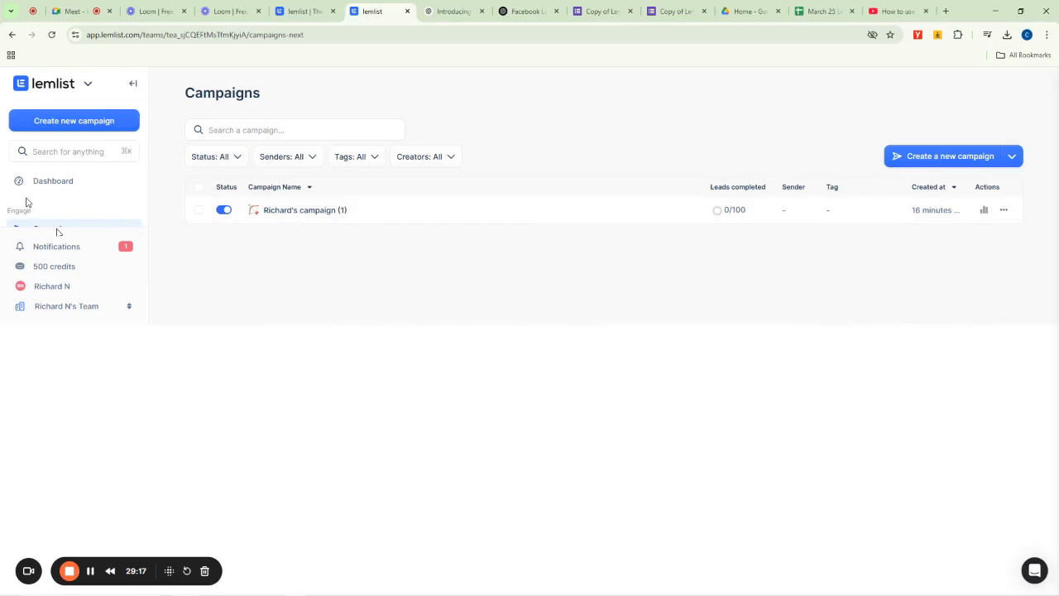
{"action": "left_click", "coordinate": [64, 124]}
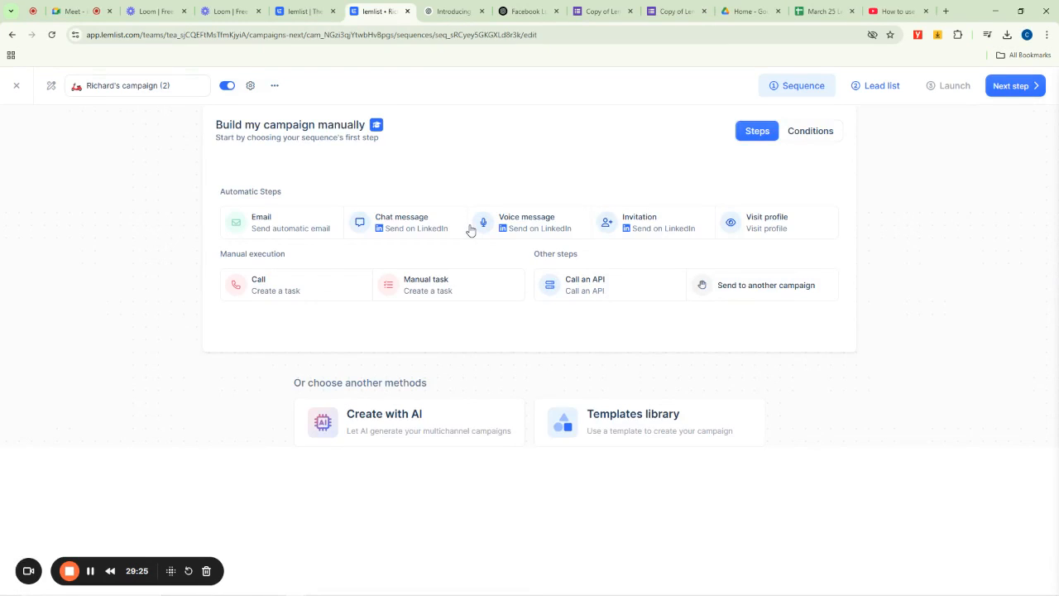
{"action": "left_click", "coordinate": [102, 85]}
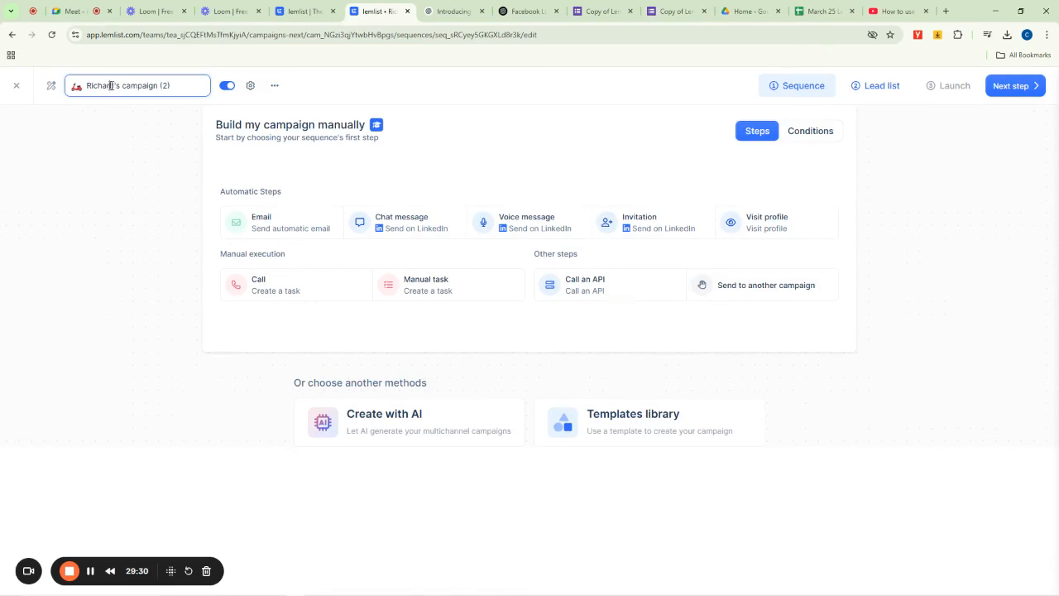
{"action": "key", "text": "ctrl+a"}
{"action": "key", "text": "BackSpace"}
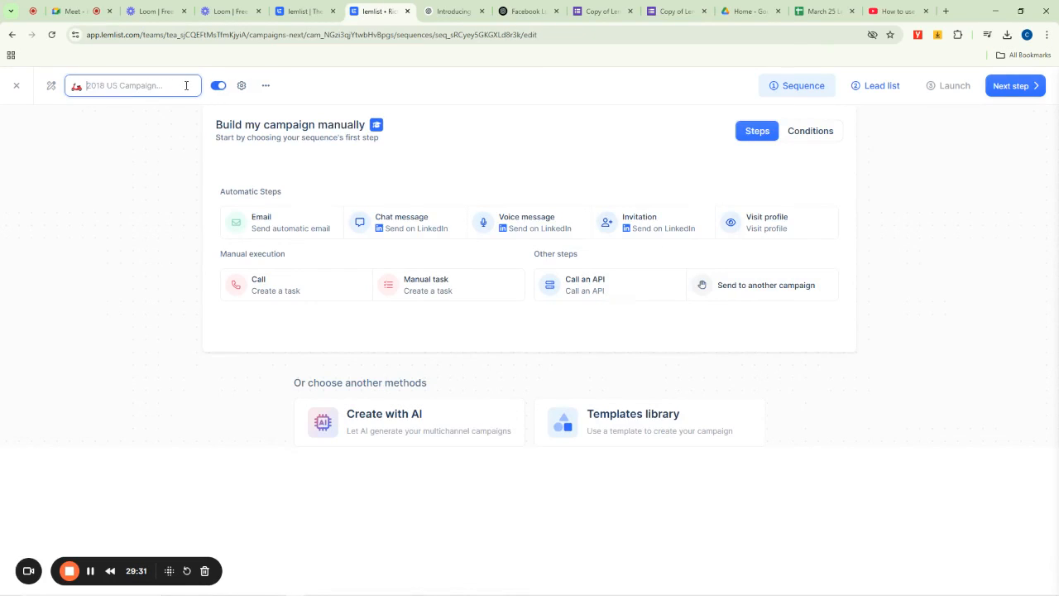
{"action": "type", "text": "Otanwa Campaign"}
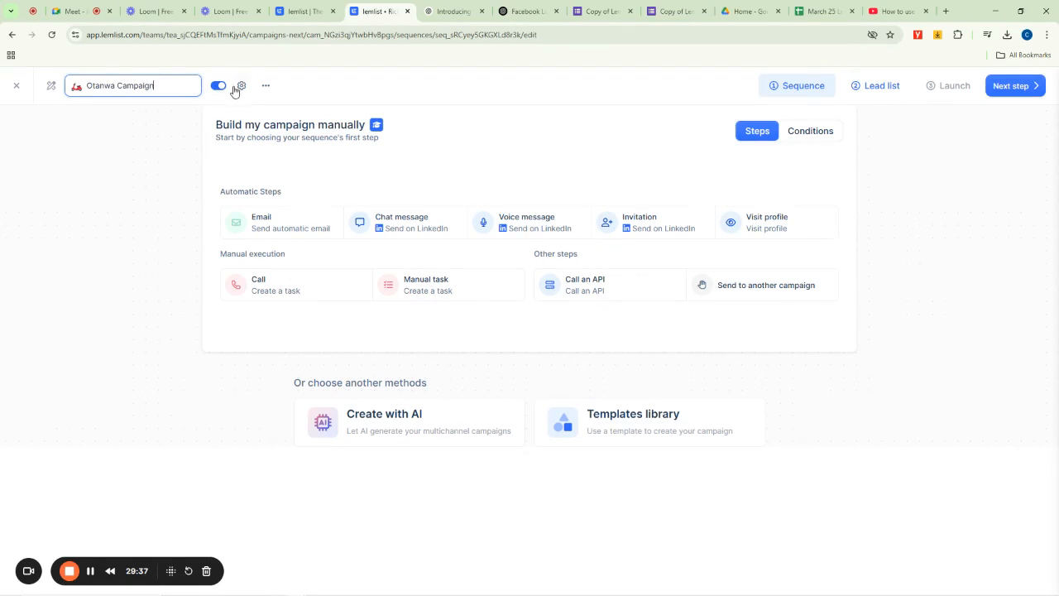
{"action": "key", "text": "Return"}
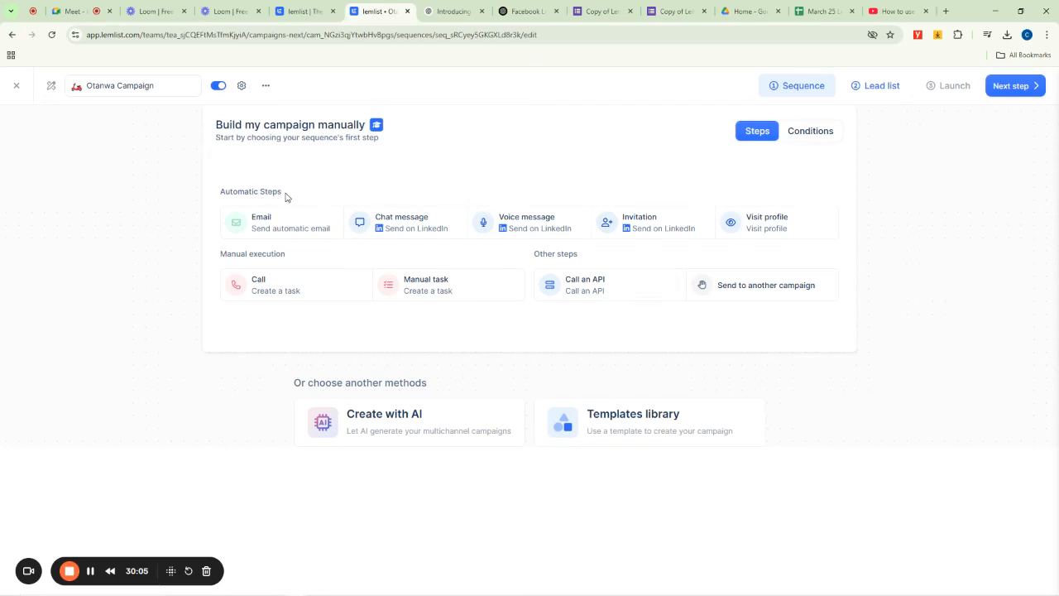
- Review the sequence's condition options, close unused browser tabs, and return to the step choices
{"action": "left_click", "coordinate": [814, 132]}
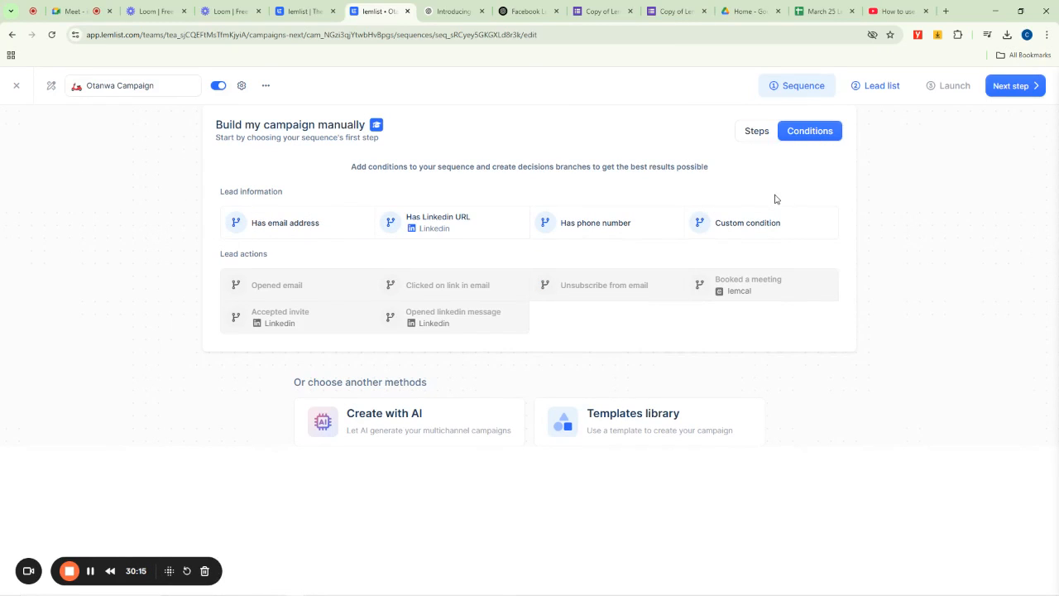
{"action": "left_click", "coordinate": [629, 11]}
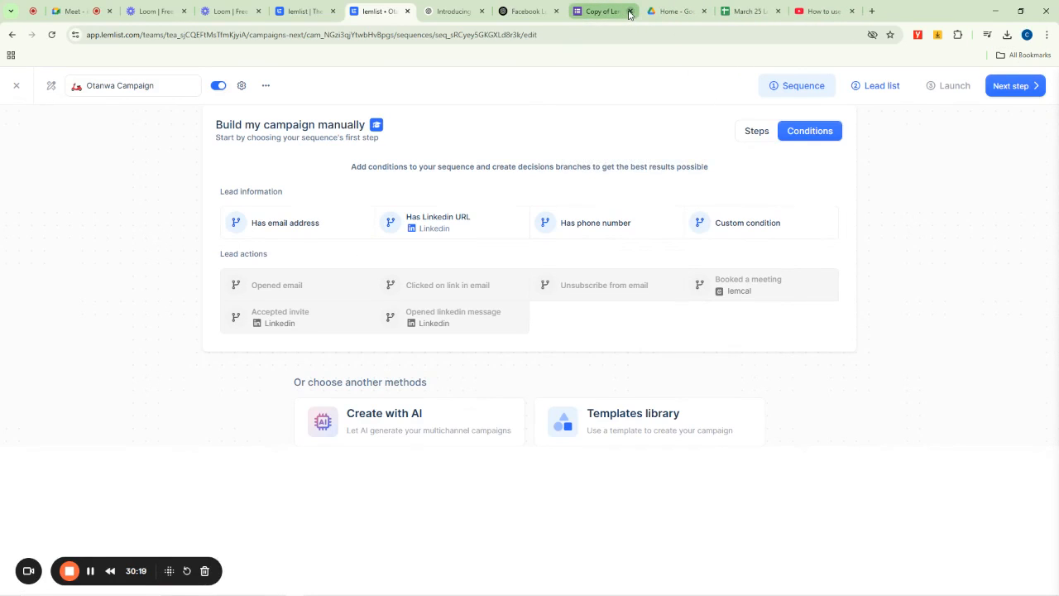
{"action": "left_click", "coordinate": [629, 11]}
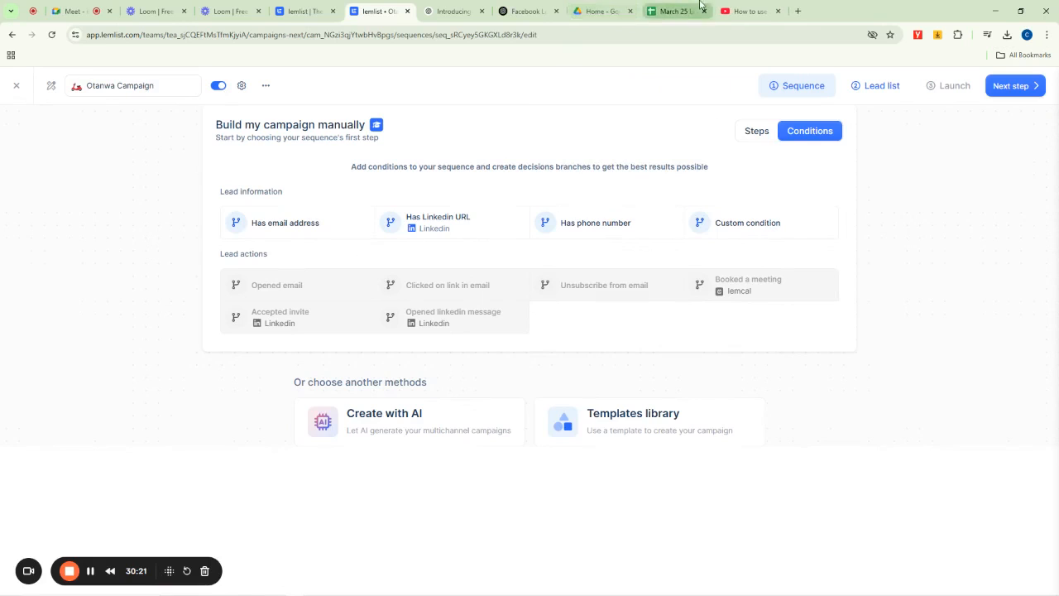
{"action": "left_click", "coordinate": [692, 12]}
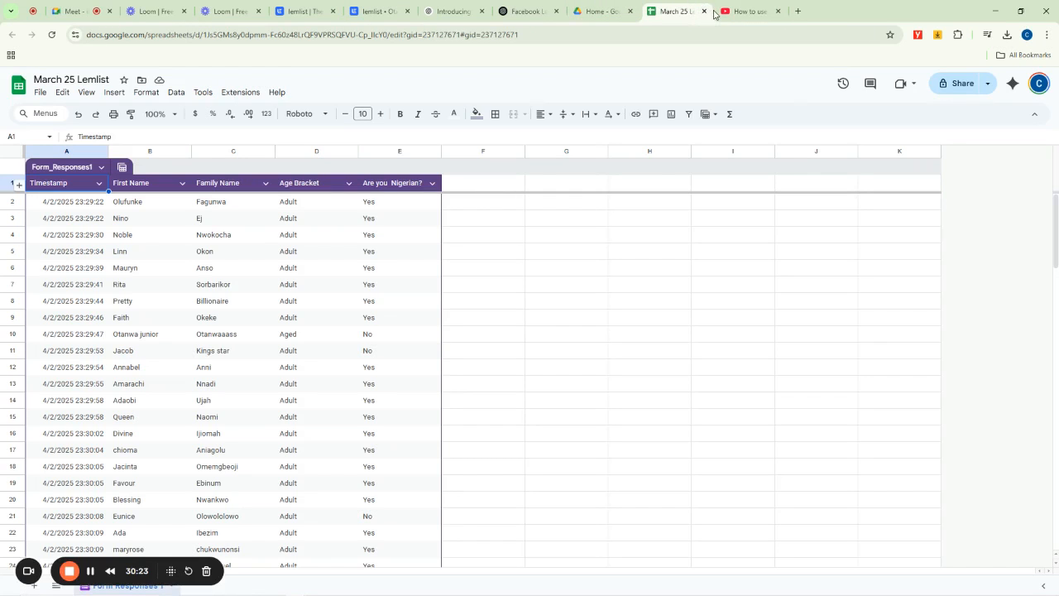
{"action": "left_click", "coordinate": [704, 12]}
{"action": "left_click", "coordinate": [704, 12]}
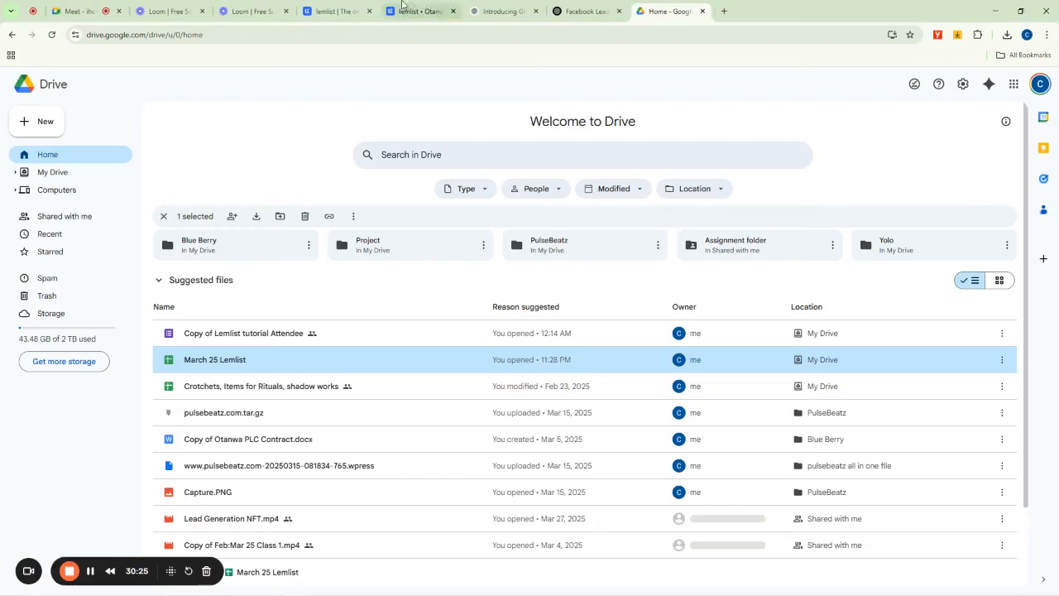
{"action": "left_click", "coordinate": [521, 12]}
{"action": "left_click", "coordinate": [538, 12]}
{"action": "left_click", "coordinate": [539, 12]}
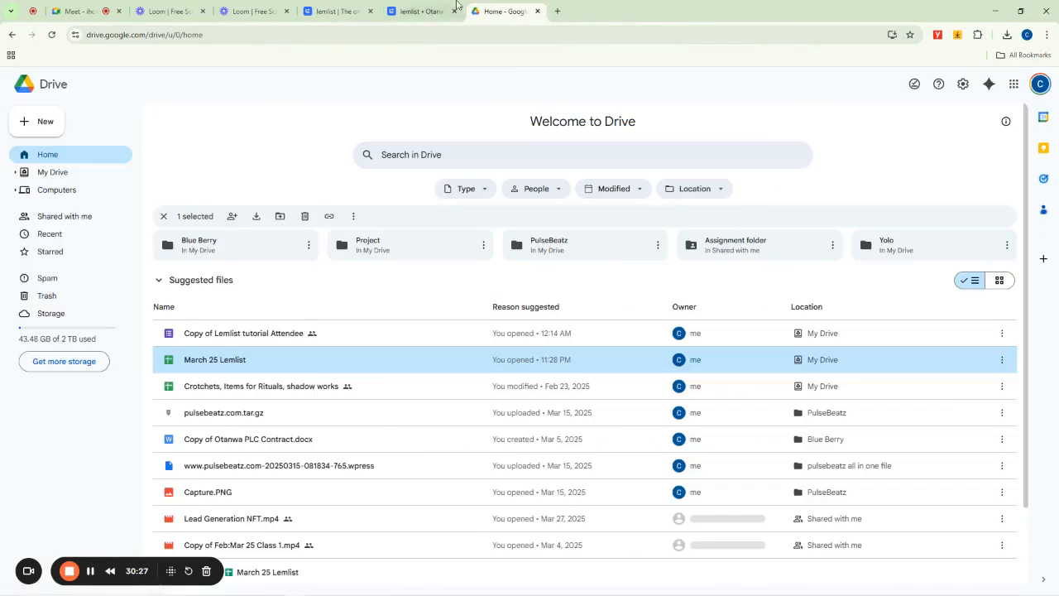
{"action": "left_click", "coordinate": [422, 11]}
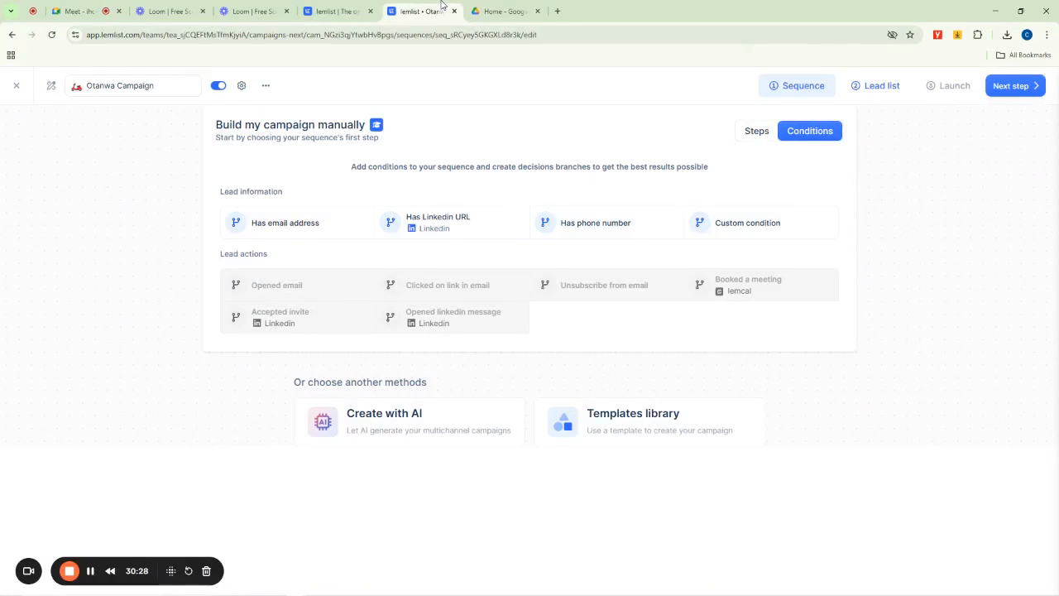
{"action": "left_click", "coordinate": [749, 133]}
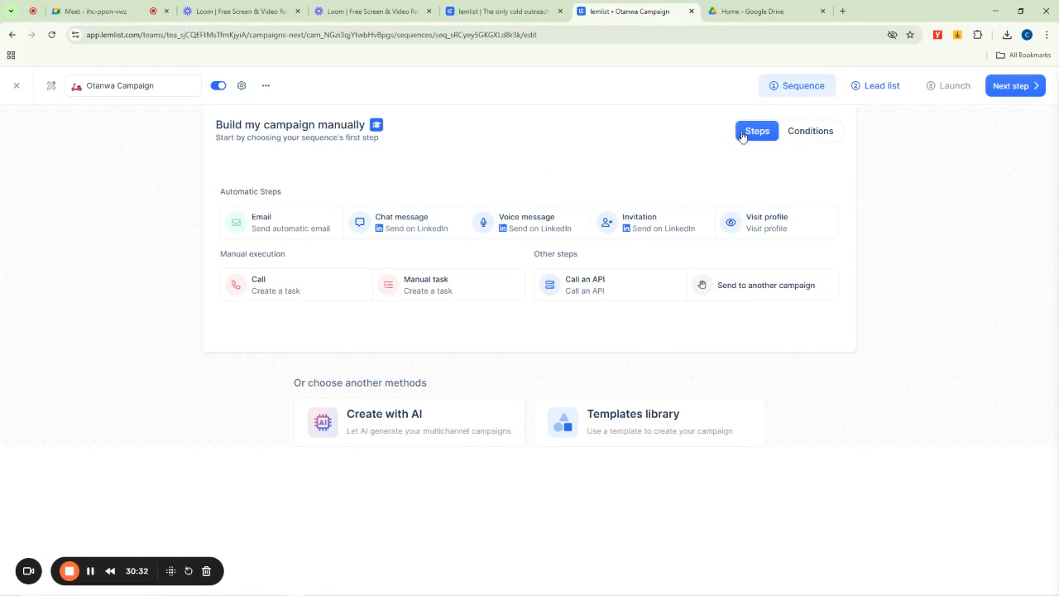
- Add an Email step to the sequence and connect a Google / Gmail account as its email provider
{"action": "left_click", "coordinate": [277, 227]}
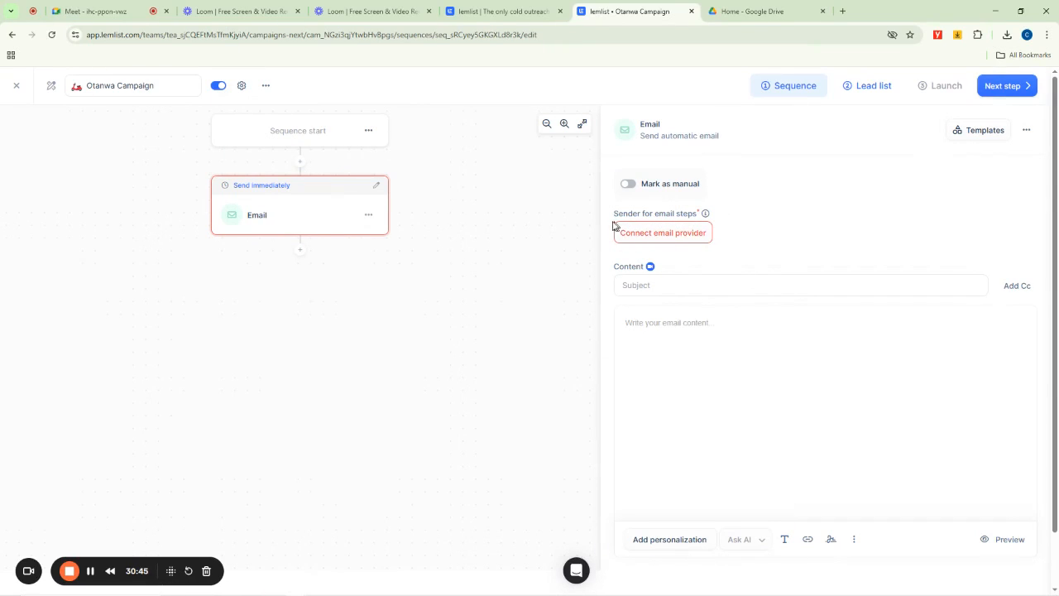
{"action": "left_click_drag", "start_coordinate": [614, 213], "coordinate": [698, 213]}
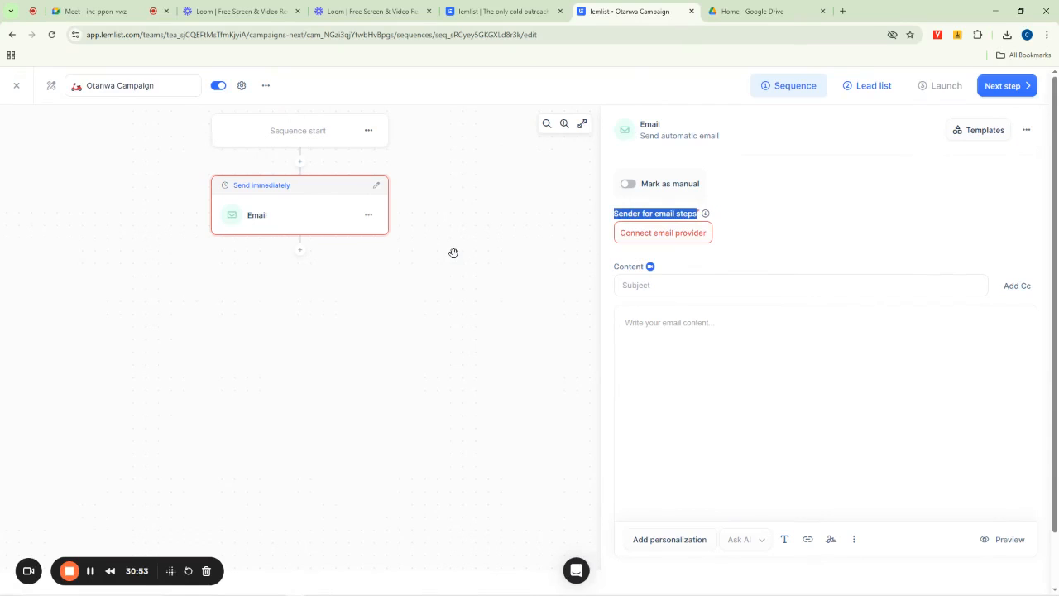
{"action": "left_click", "coordinate": [653, 234]}
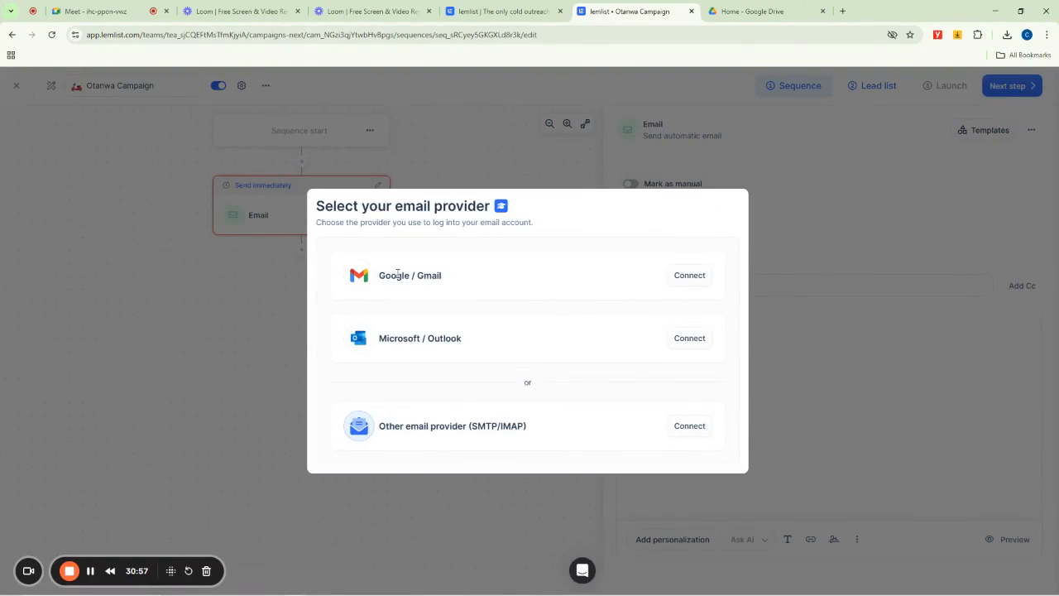
{"action": "left_click_drag", "start_coordinate": [443, 274], "coordinate": [380, 278]}
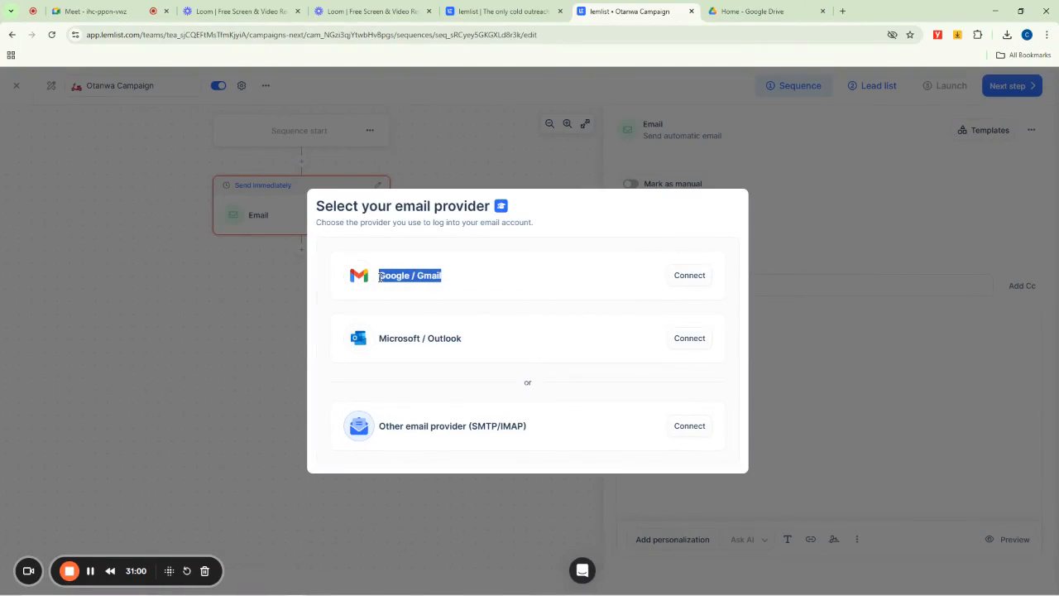
{"action": "left_click", "coordinate": [690, 275]}
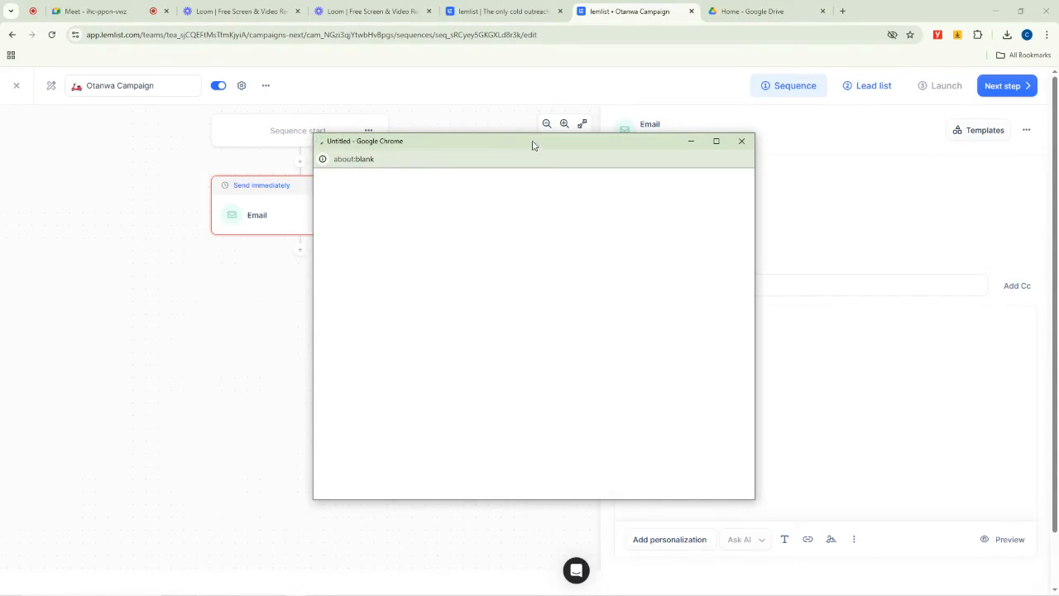
{"action": "left_click_drag", "start_coordinate": [533, 146], "coordinate": [584, 80]}
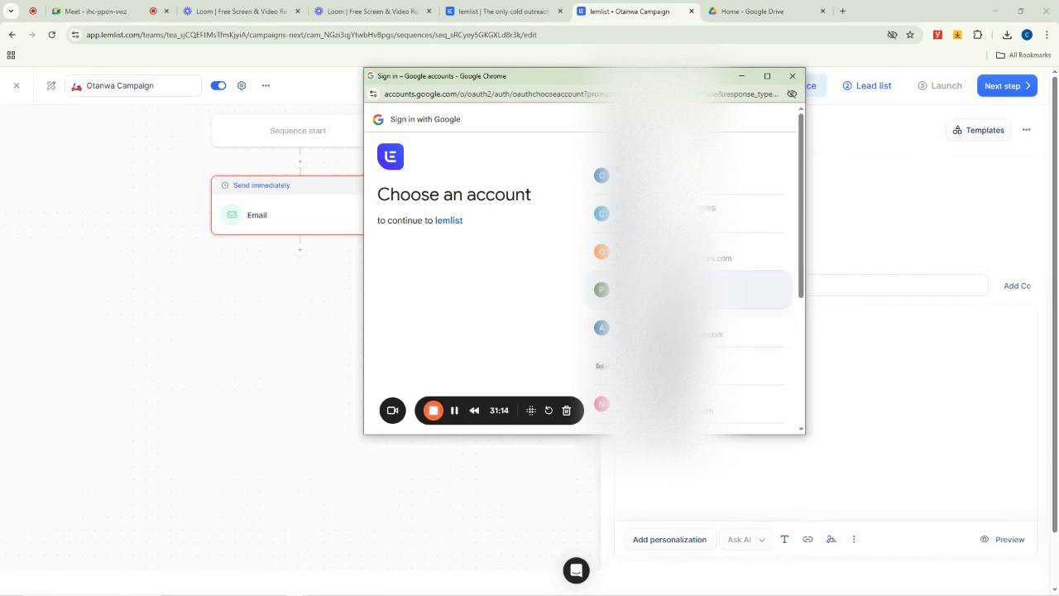
{"action": "scroll", "coordinate": [687, 265], "scroll_direction": "down", "scroll_amount": 3}
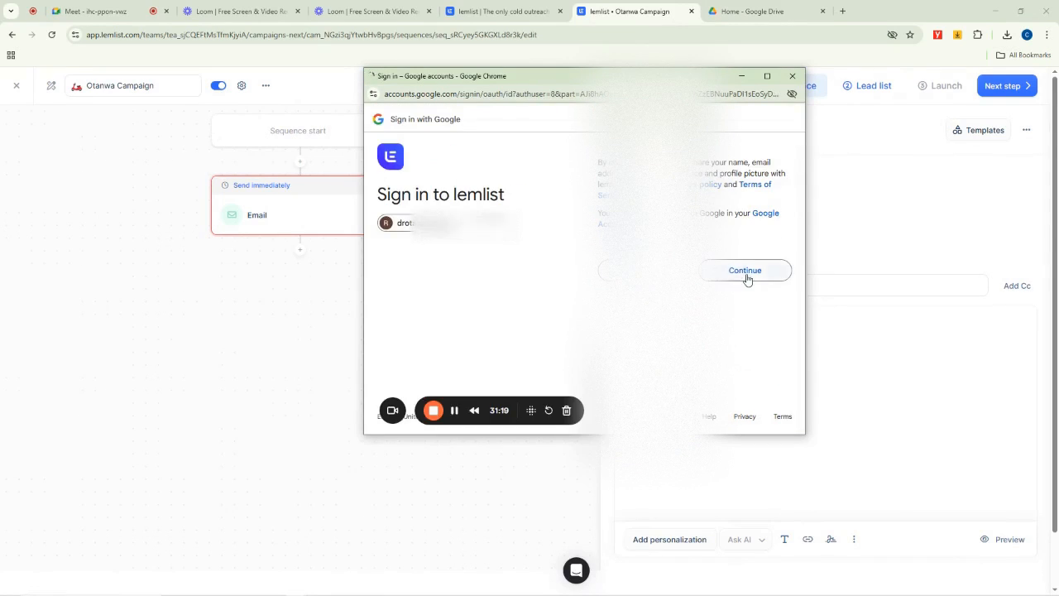
{"action": "left_click", "coordinate": [748, 273]}
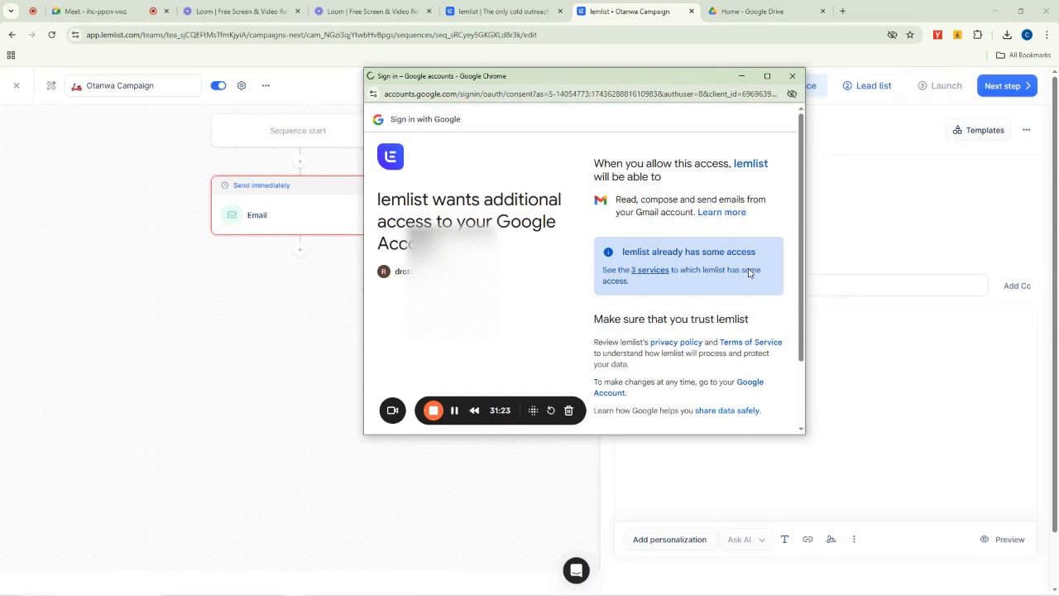
{"action": "scroll", "coordinate": [731, 257], "scroll_direction": "down", "scroll_amount": 1}
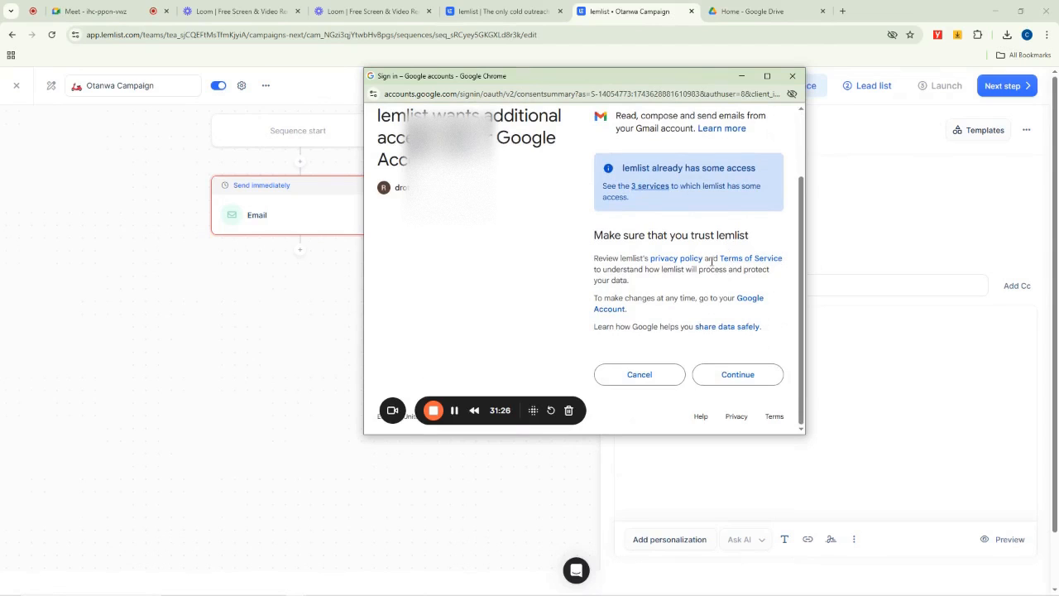
{"action": "scroll", "coordinate": [711, 262], "scroll_direction": "up", "scroll_amount": 1}
{"action": "scroll", "coordinate": [714, 295], "scroll_direction": "down", "scroll_amount": 1}
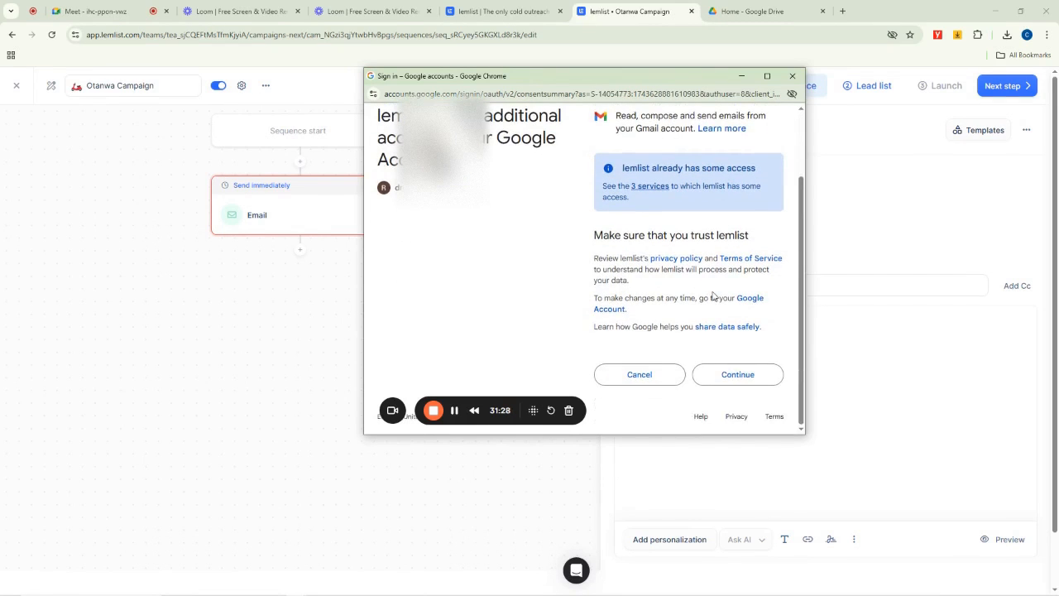
{"action": "left_click", "coordinate": [718, 380]}
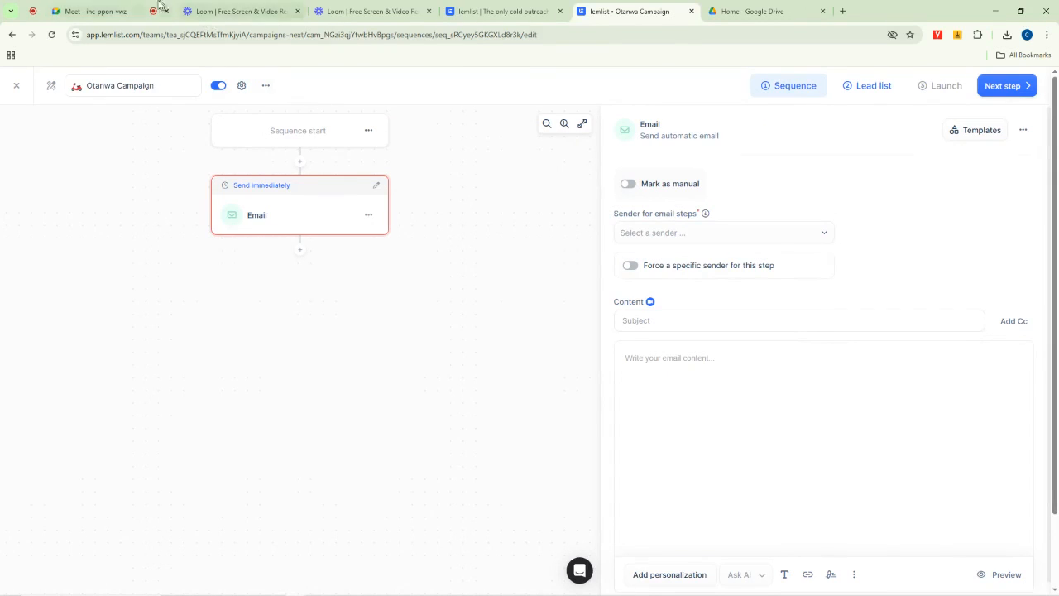
{"action": "left_click", "coordinate": [131, 6]}
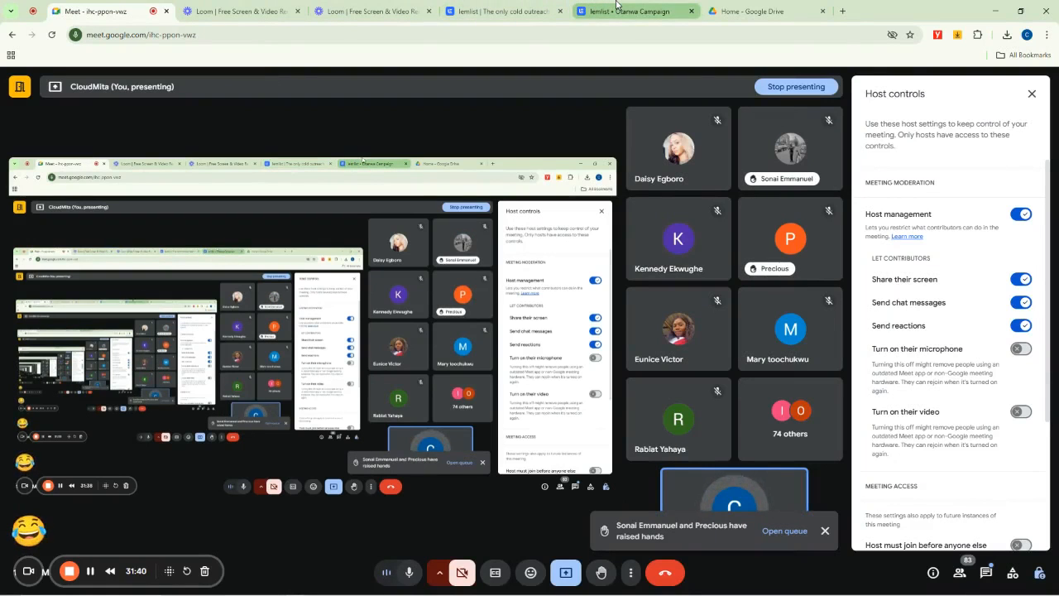
{"action": "left_click", "coordinate": [92, 571]}
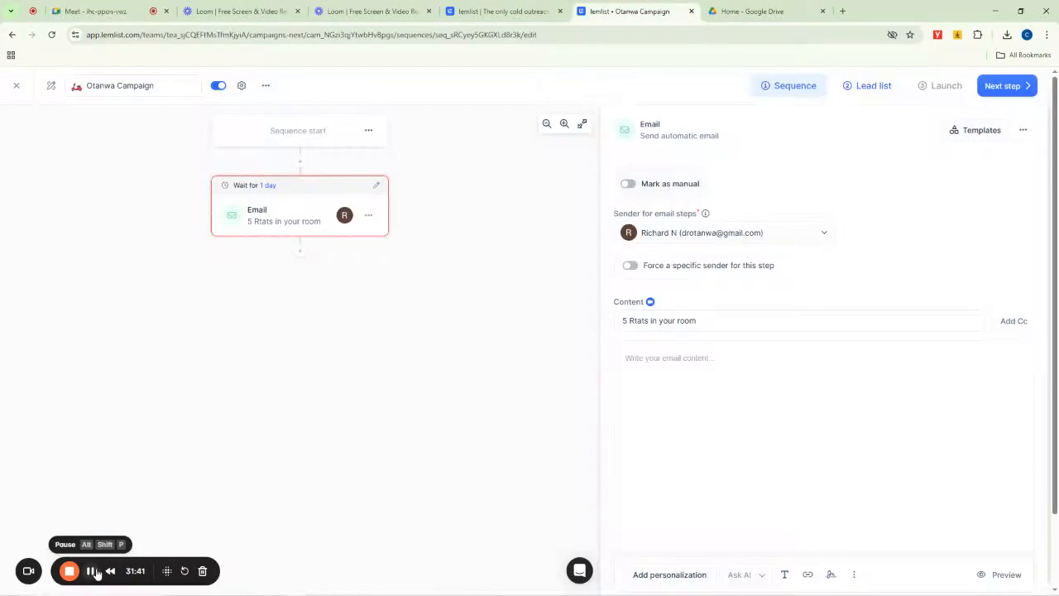
- Set the email subject to "RE: 5 Rats in your room, Kill them with one Action" and place the cursor in the body
{"action": "left_click", "coordinate": [636, 322]}
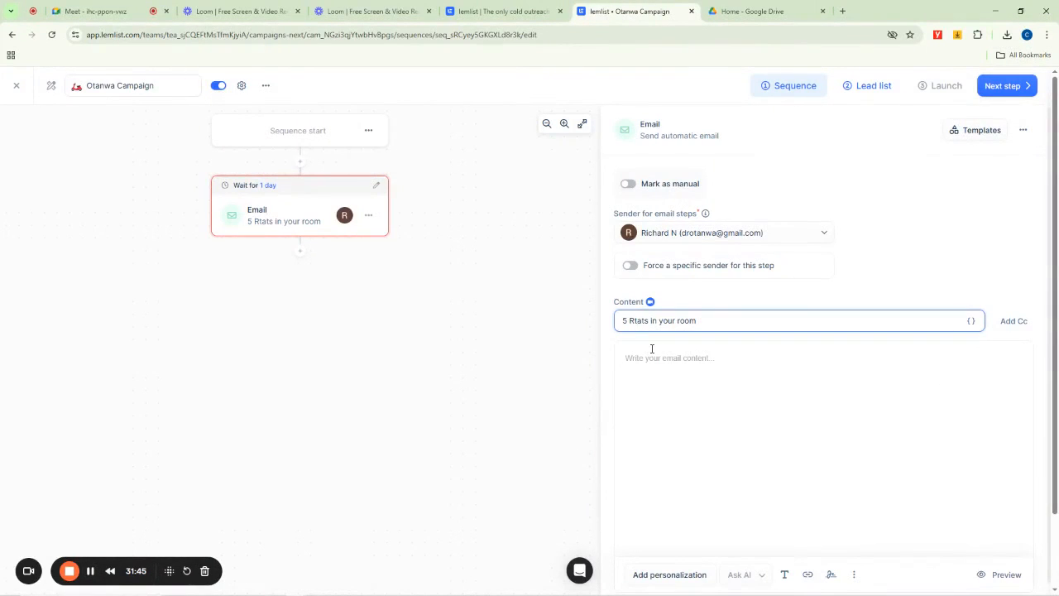
{"action": "key", "text": "BackSpace"}
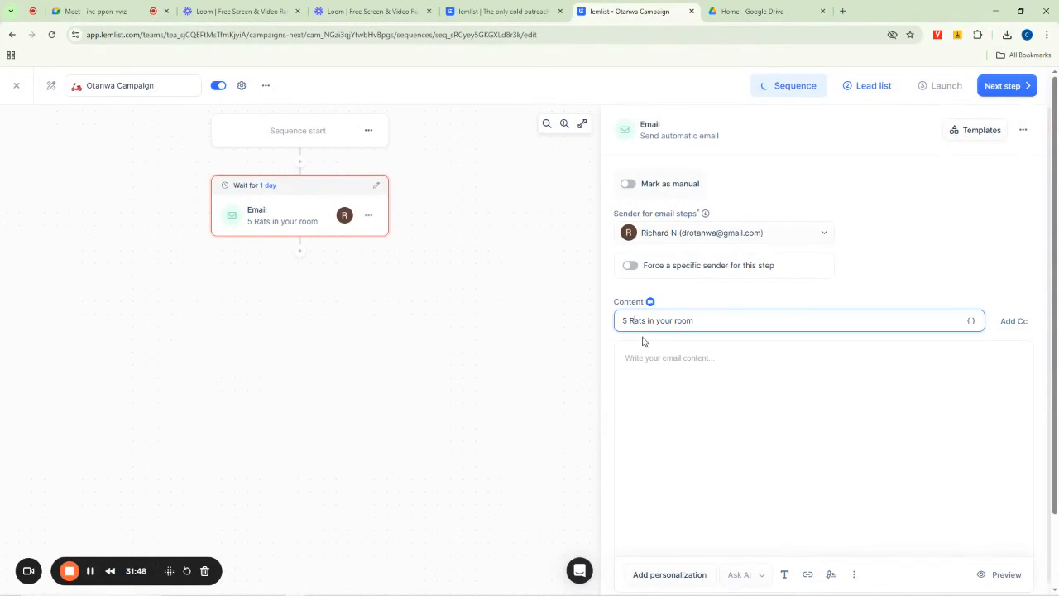
{"action": "key", "text": "Home"}
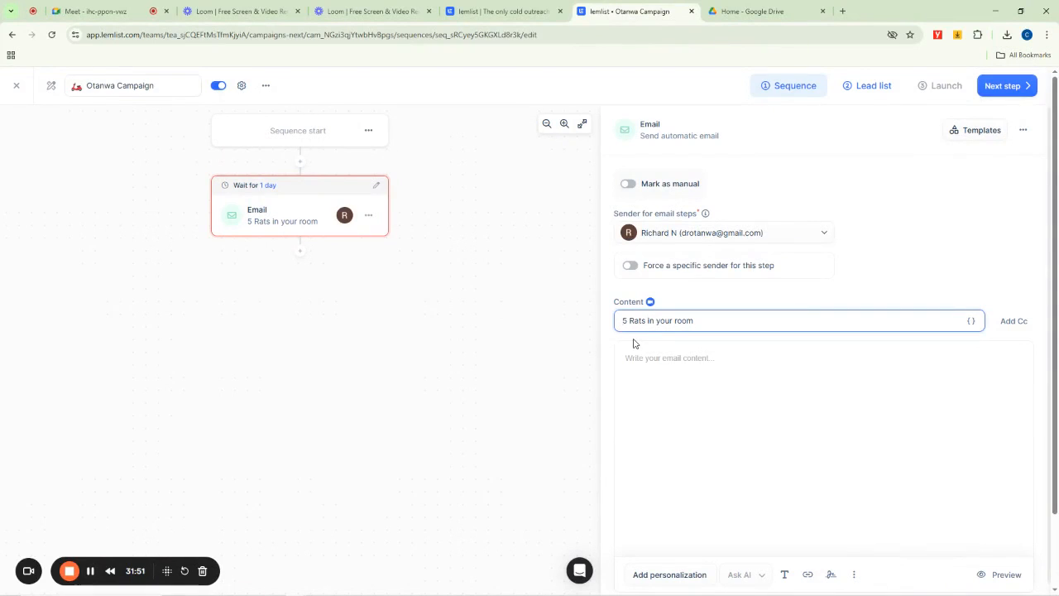
{"action": "type", "text": "RE"}
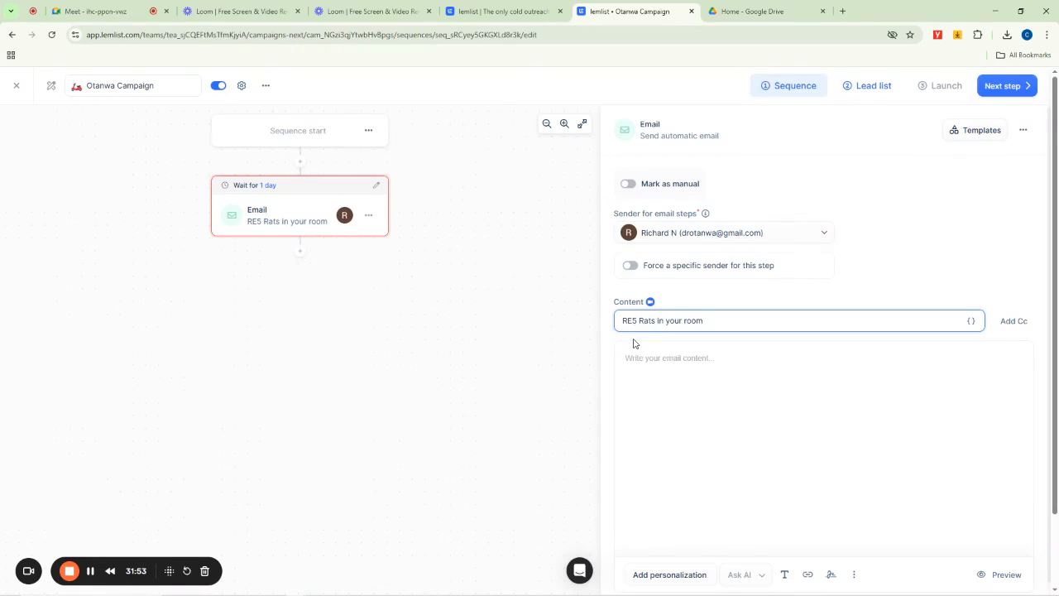
{"action": "type", "text": ": 5 Rats in your room"}
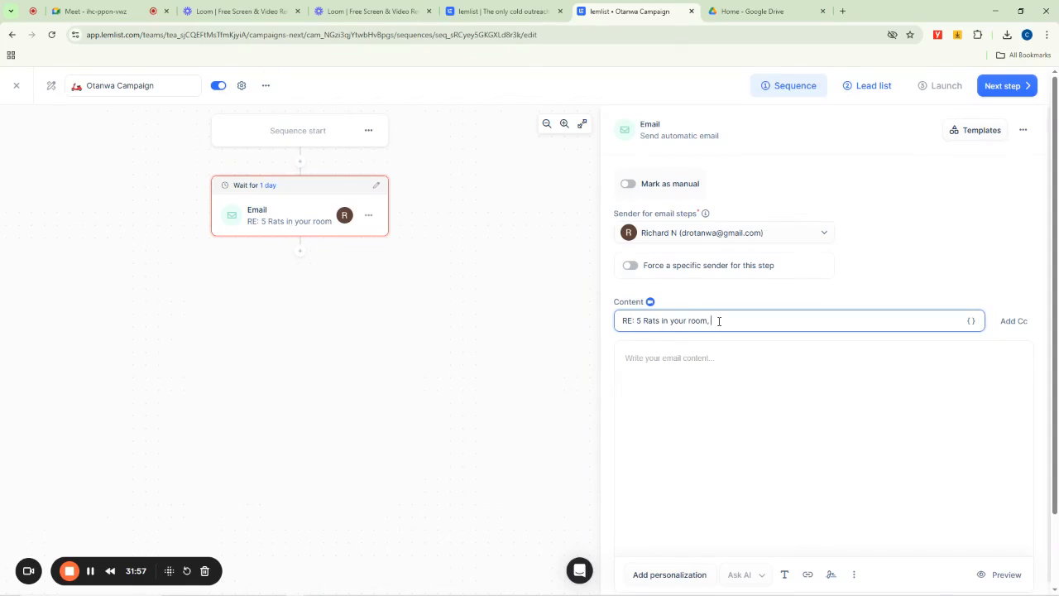
{"action": "type", "text": ", Kill them "}
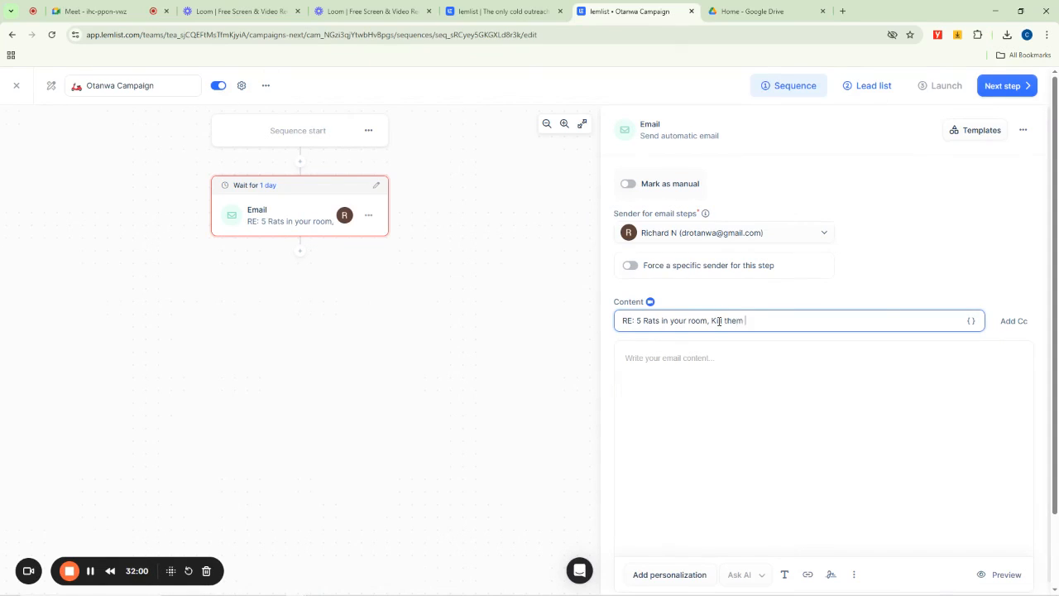
{"action": "type", "text": "with one Action"}
{"action": "left_click", "coordinate": [677, 356]}
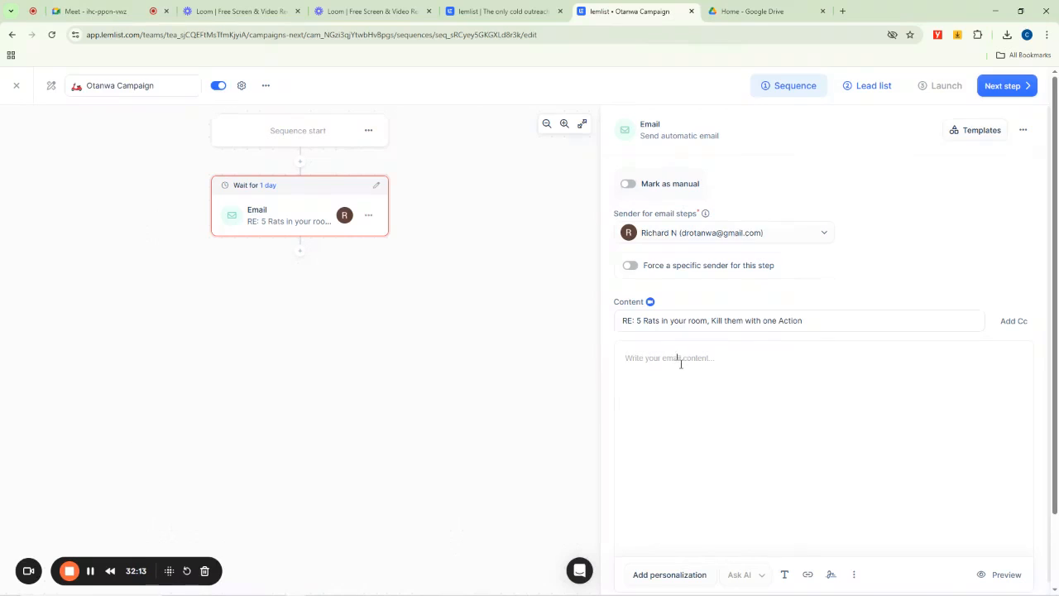
{"action": "scroll", "coordinate": [814, 421], "scroll_direction": "down", "scroll_amount": 1}
{"action": "scroll", "coordinate": [814, 420], "scroll_direction": "down", "scroll_amount": 1}
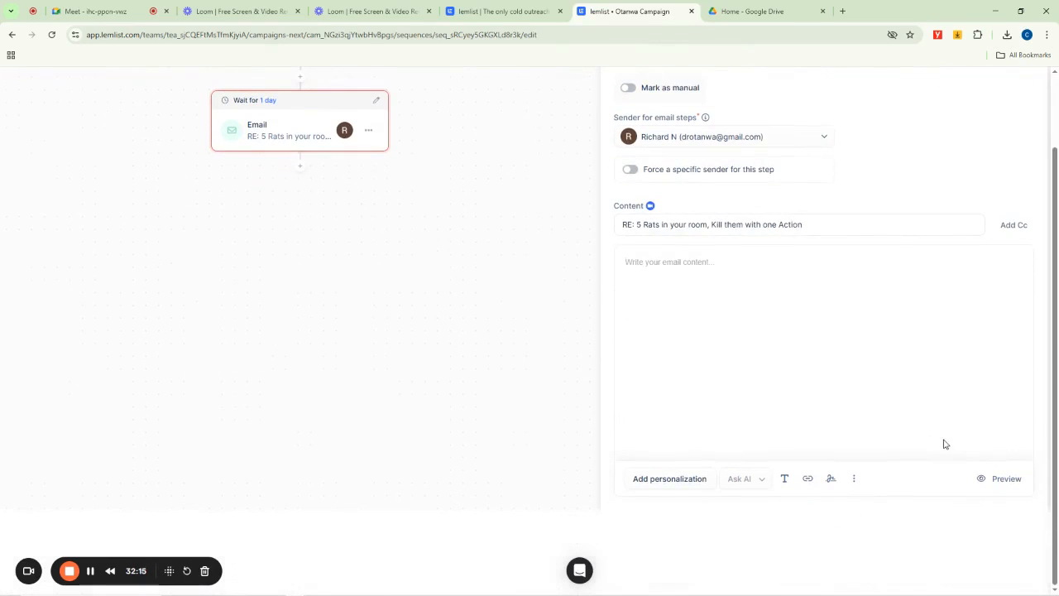
{"action": "left_click", "coordinate": [673, 261]}
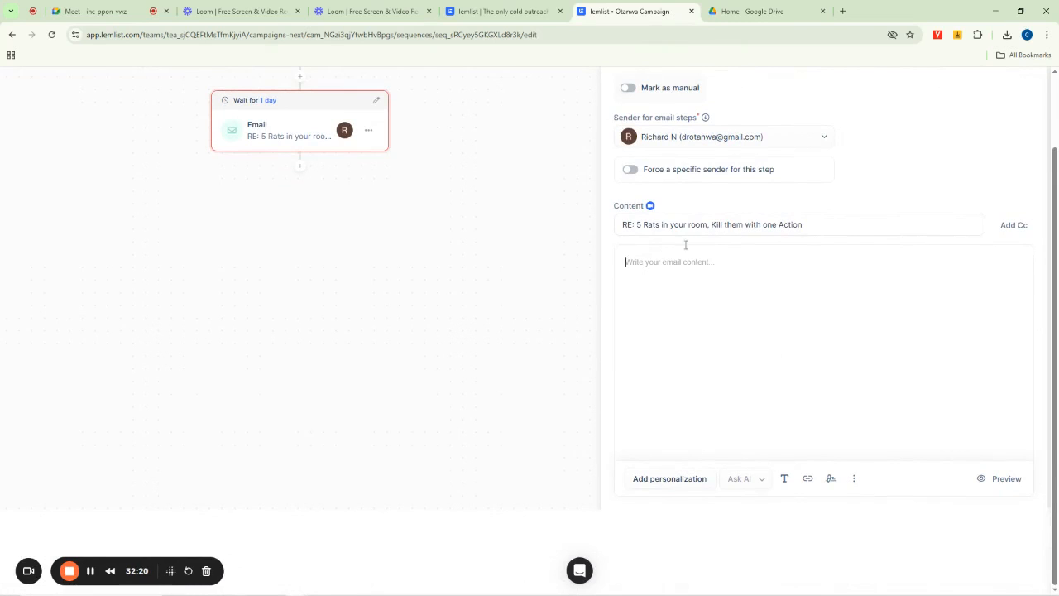
- Open ChatGPT in a new browser tab
{"action": "left_click", "coordinate": [843, 11]}
{"action": "type", "text": "c"}
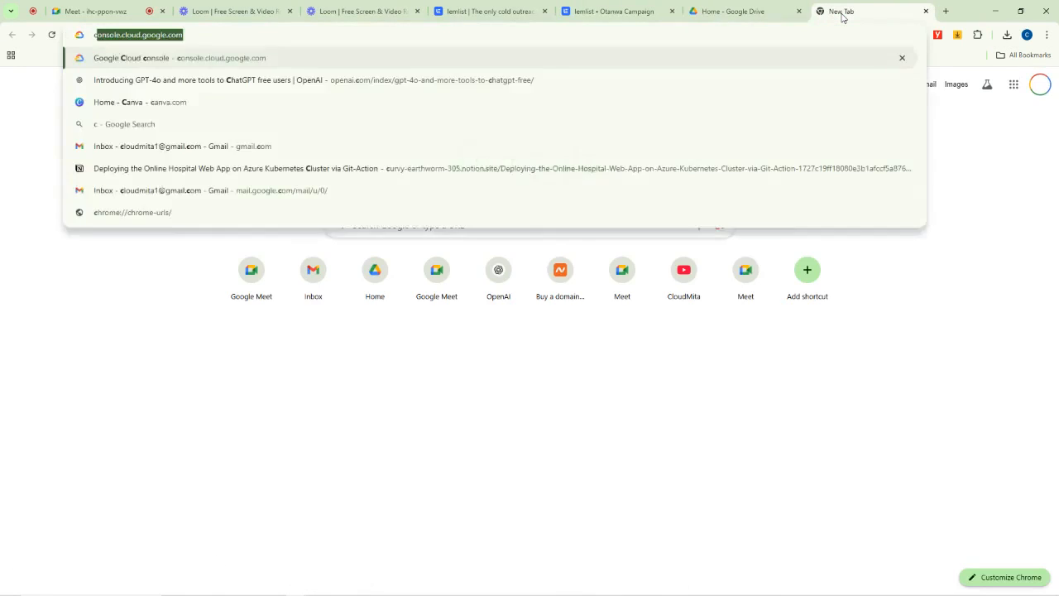
{"action": "type", "text": "hat"}
{"action": "key", "text": "Return"}
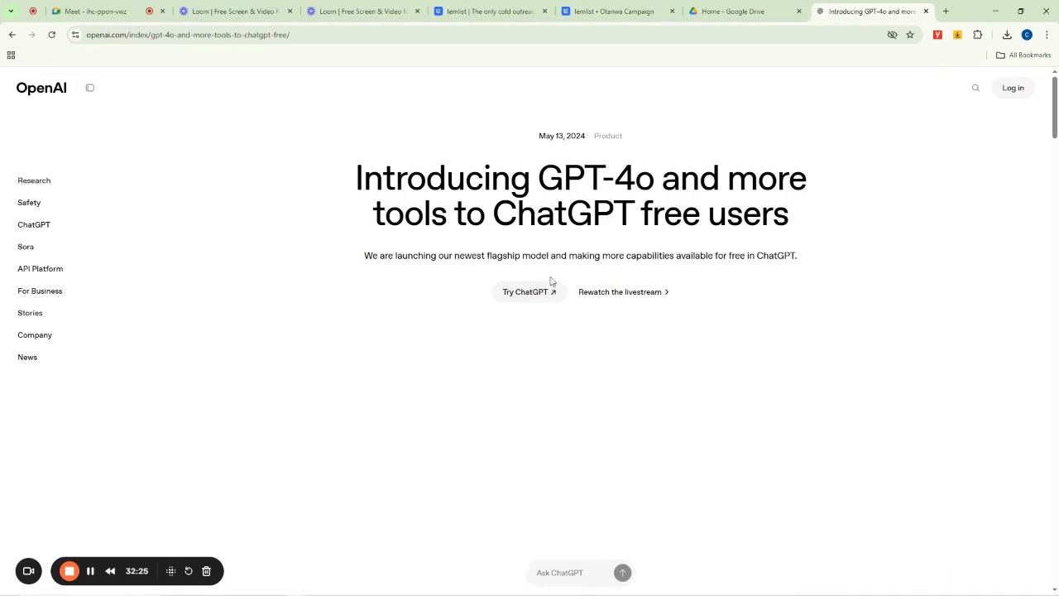
{"action": "left_click", "coordinate": [525, 292]}
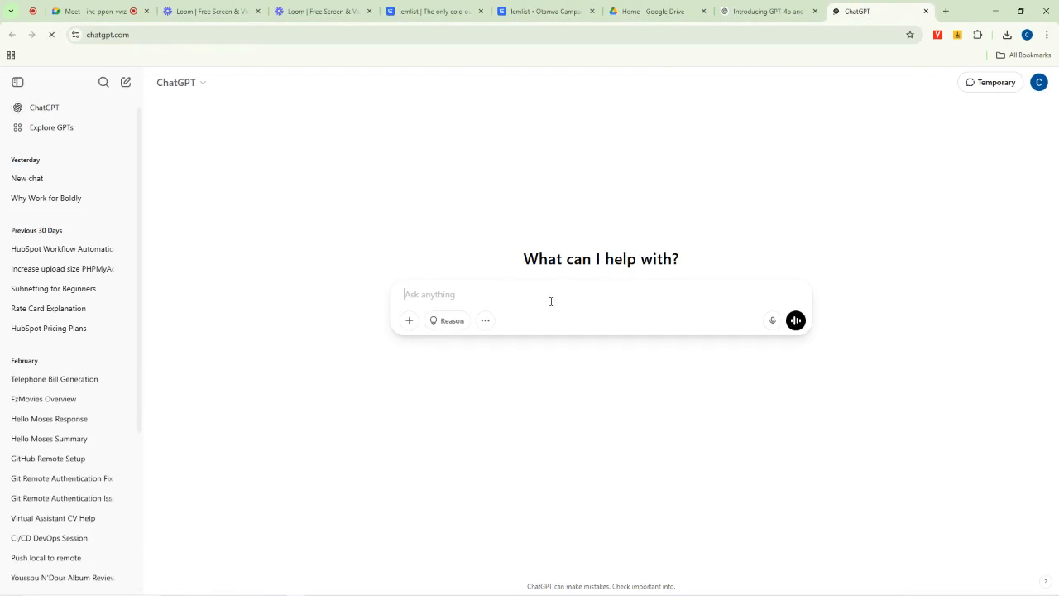
- Ask ChatGPT to draft a perfect, eye-catching lemlist campaign message for Otanwa Plc's rodenticide marketing
{"action": "type", "text": "i"}
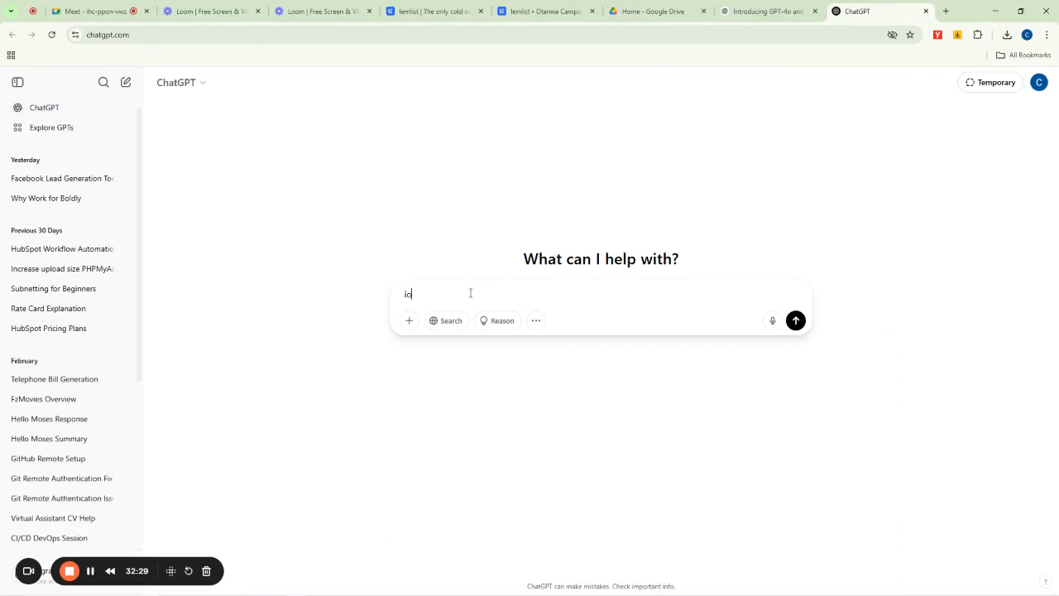
{"action": "type", "text": " own ota"}
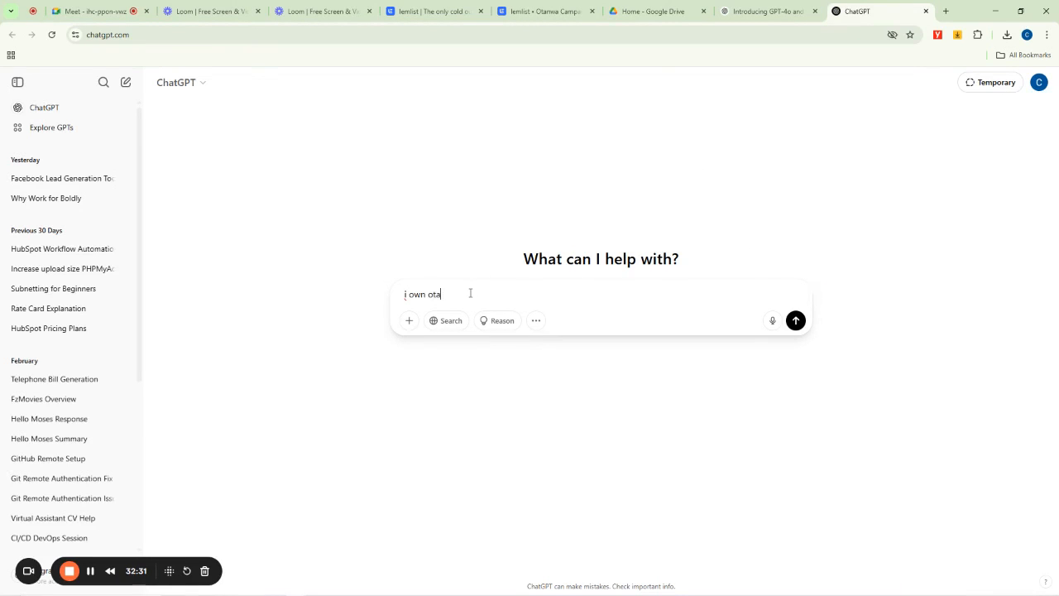
{"action": "type", "text": "nwa plc i ming "}
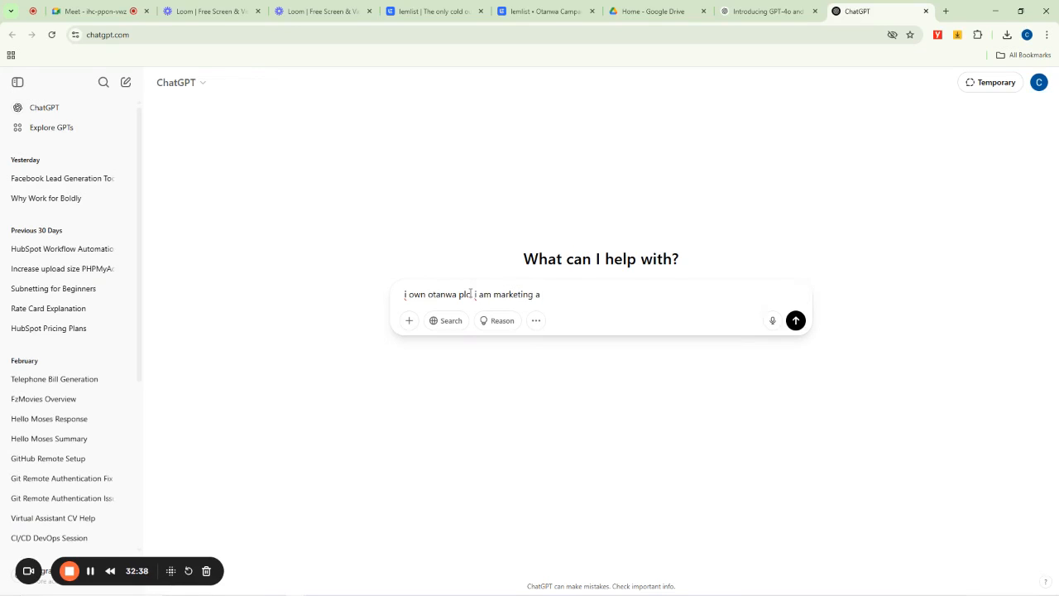
{"action": "type", "text": "a rot"}
{"action": "key", "text": "BackSpace"}
{"action": "type", "text": "dentic"}
{"action": "type", "text": "cid"}
{"action": "type", "text": "e using"}
{"action": "key", "text": "BackSpace"}
{"action": "key", "text": "BackSpace"}
{"action": "key", "text": "BackSpace"}
{"action": "key", "text": "BackSpace"}
{"action": "key", "text": "BackSpace"}
{"action": "key", "text": "BackSpace"}
{"action": "type", "text": "lemo"}
{"action": "type", "text": "lis"}
{"action": "type", "text": "t, draft me a per"}
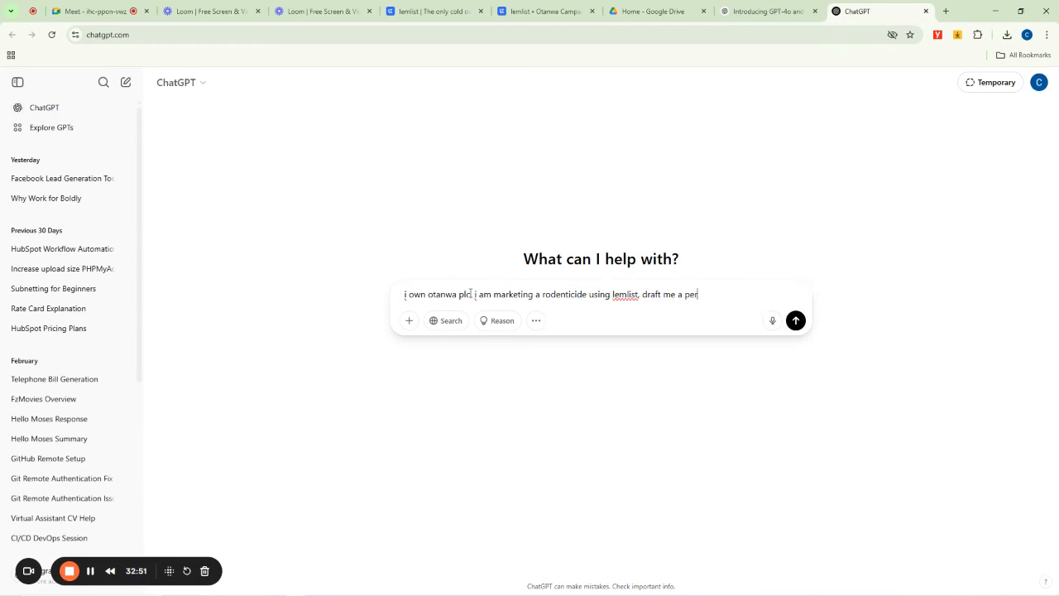
{"action": "type", "text": "fect, eye catchy"}
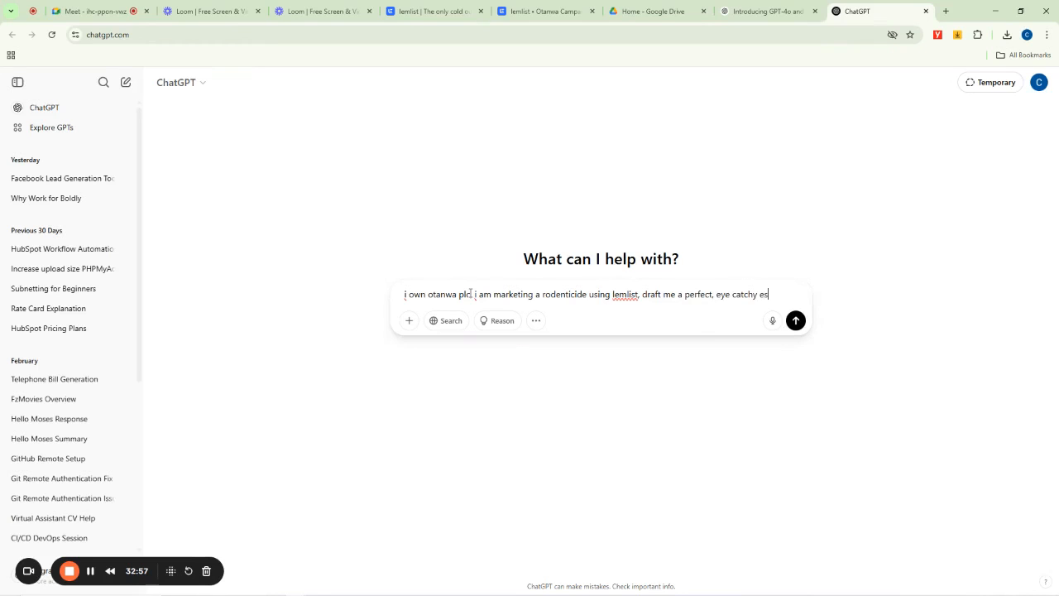
{"action": "type", "text": " message to be sent t"}
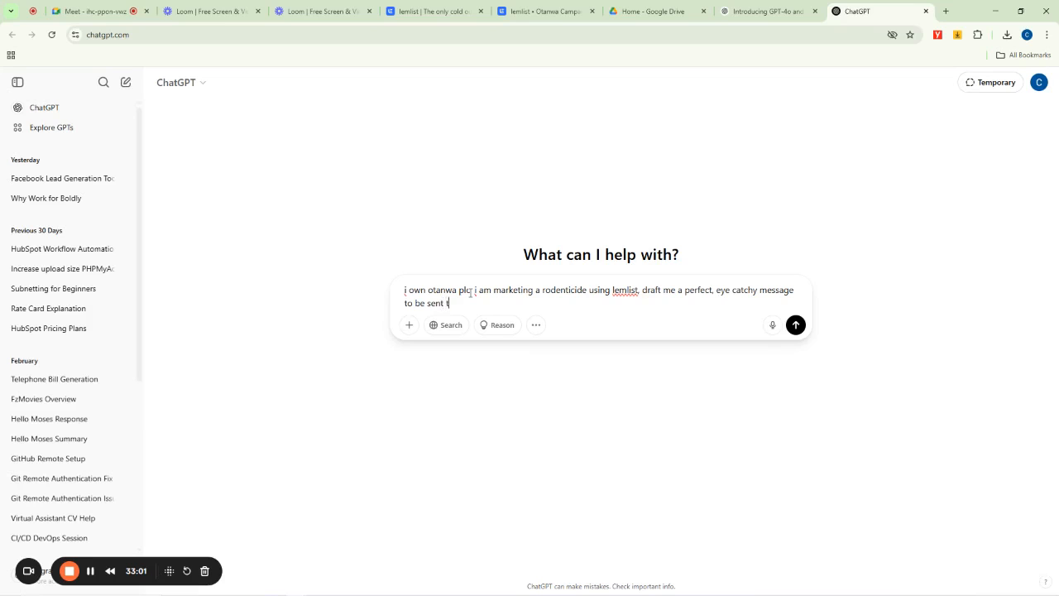
{"action": "type", "text": "o my"}
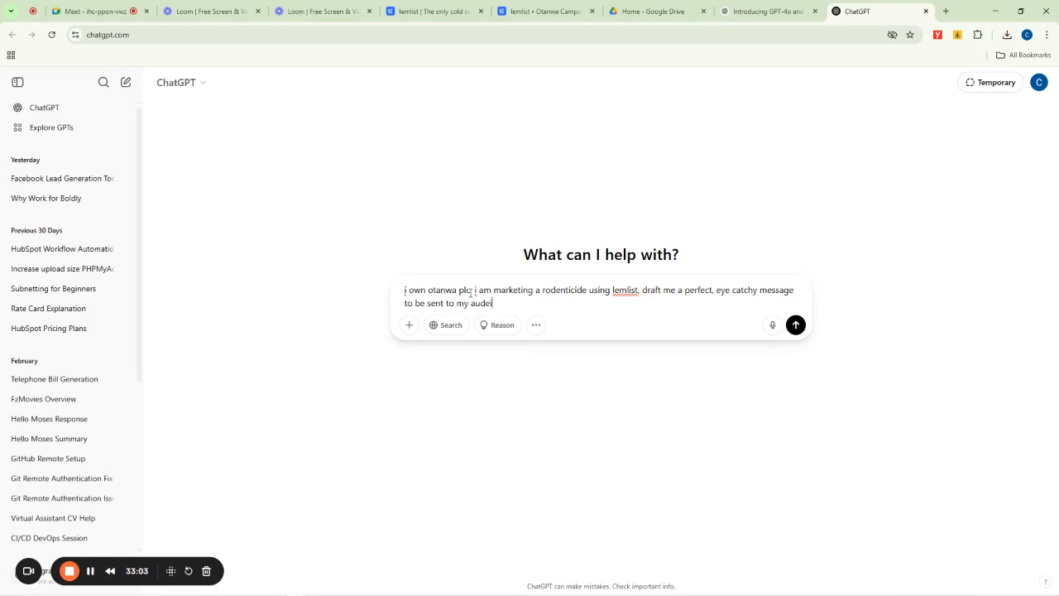
{"action": "type", "text": " aude"}
{"action": "key", "text": "BackSpace"}
{"action": "type", "text": "ience using lemlist camp"}
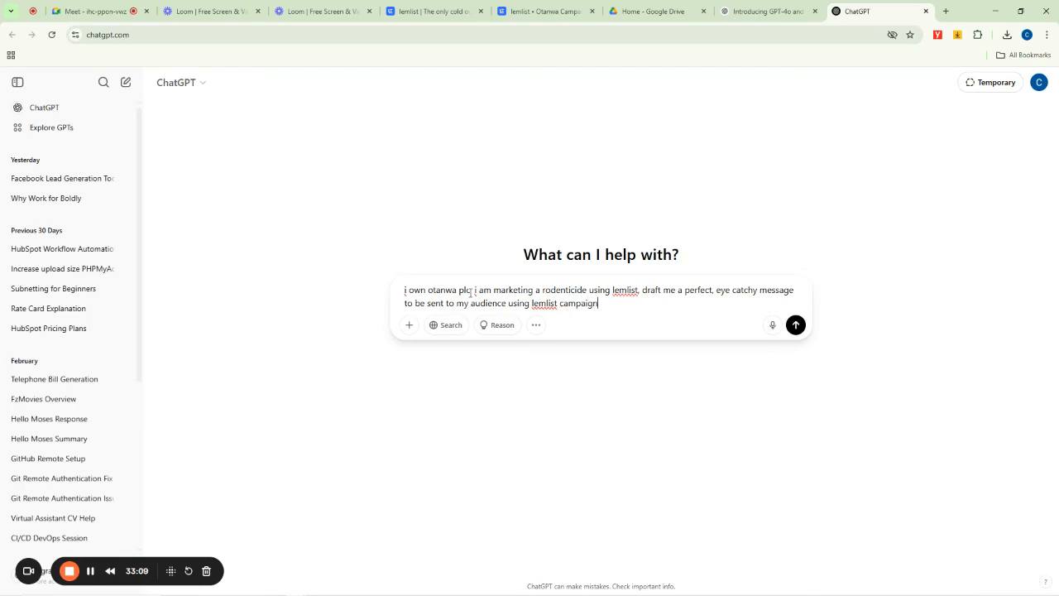
{"action": "type", "text": "aign"}
{"action": "key", "text": "Return"}
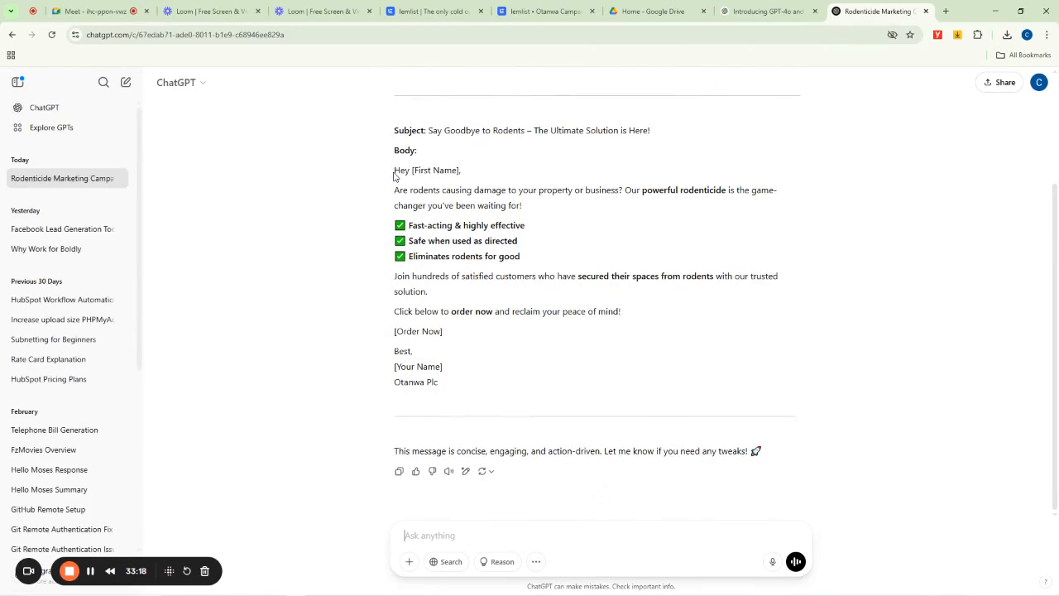
- Copy the drafted email body from ChatGPT and paste it into the lemlist email content
{"action": "left_click_drag", "start_coordinate": [395, 169], "coordinate": [508, 386]}
{"action": "key", "text": "ctrl+c"}
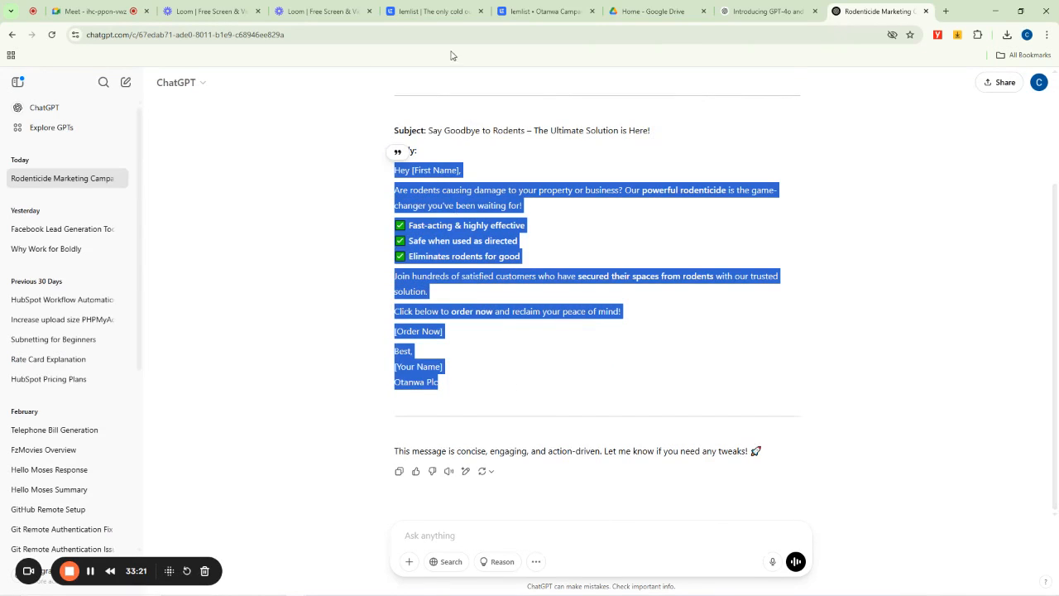
{"action": "left_click", "coordinate": [542, 11]}
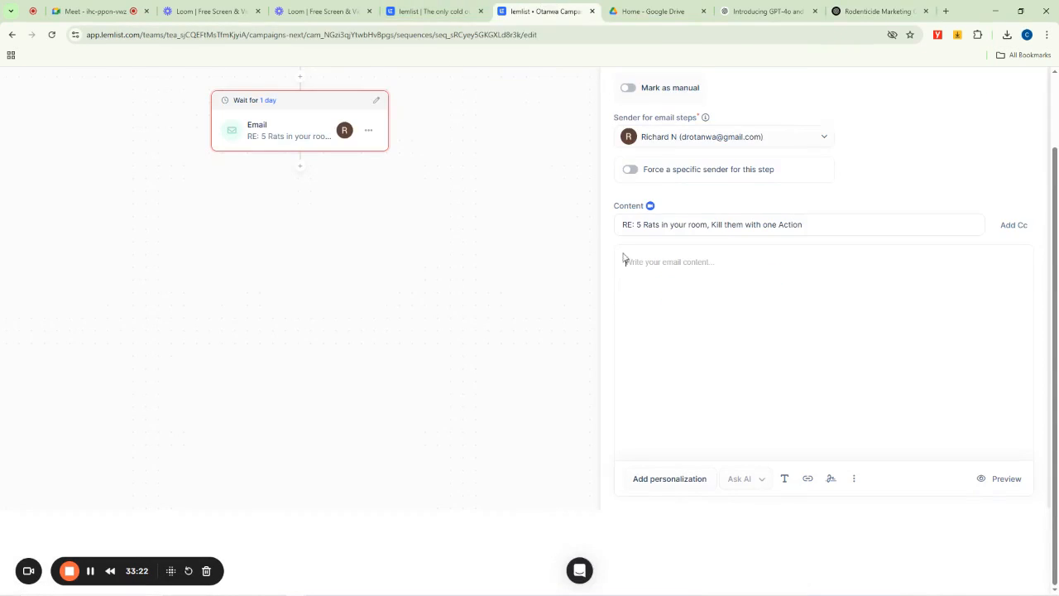
{"action": "left_click", "coordinate": [671, 266]}
{"action": "key", "text": "ctrl+v"}
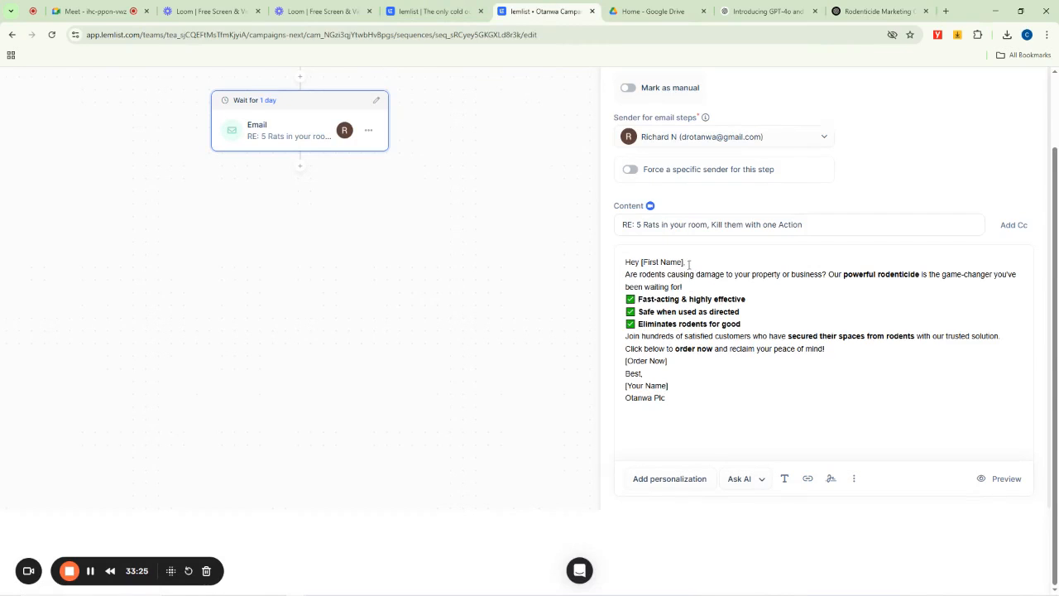
- Replace the greeting line with "Dear" followed by the First name personalization variable
{"action": "left_click_drag", "start_coordinate": [688, 264], "coordinate": [612, 265]}
{"action": "key", "text": "Return"}
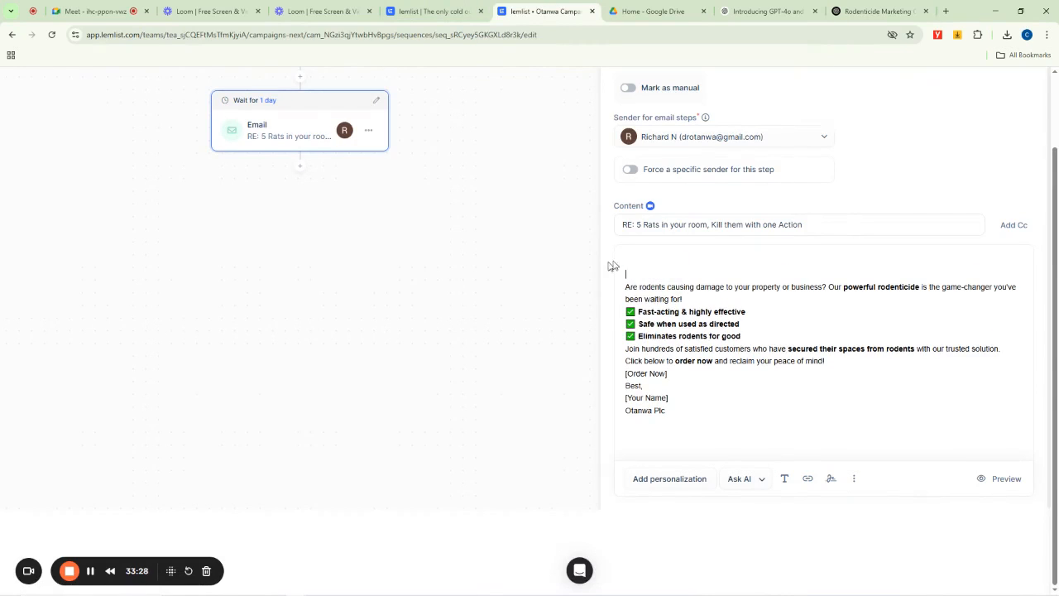
{"action": "left_click", "coordinate": [649, 267]}
{"action": "left_click", "coordinate": [660, 484]}
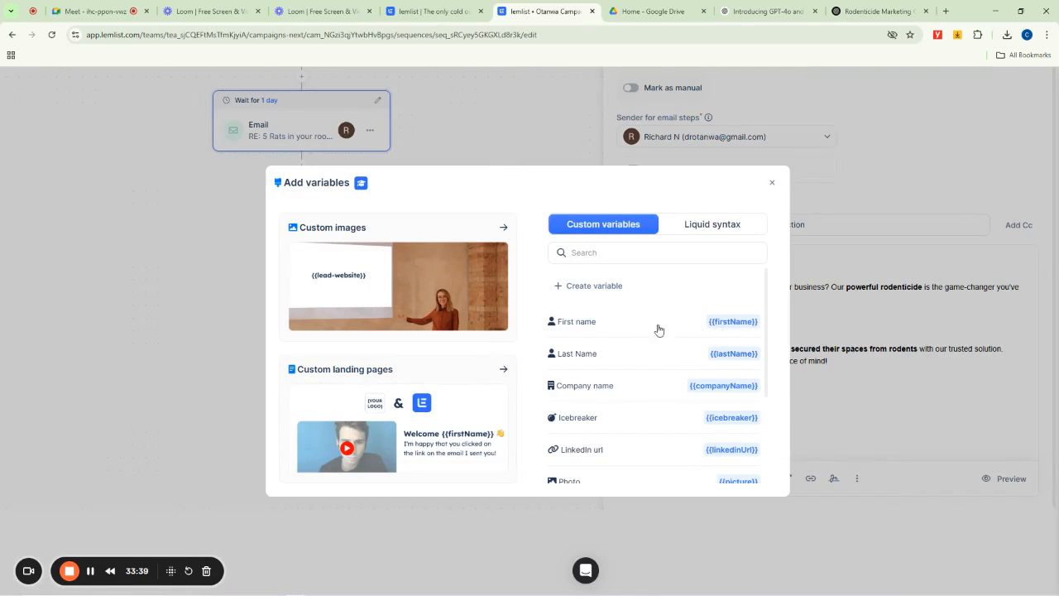
{"action": "left_click", "coordinate": [572, 328]}
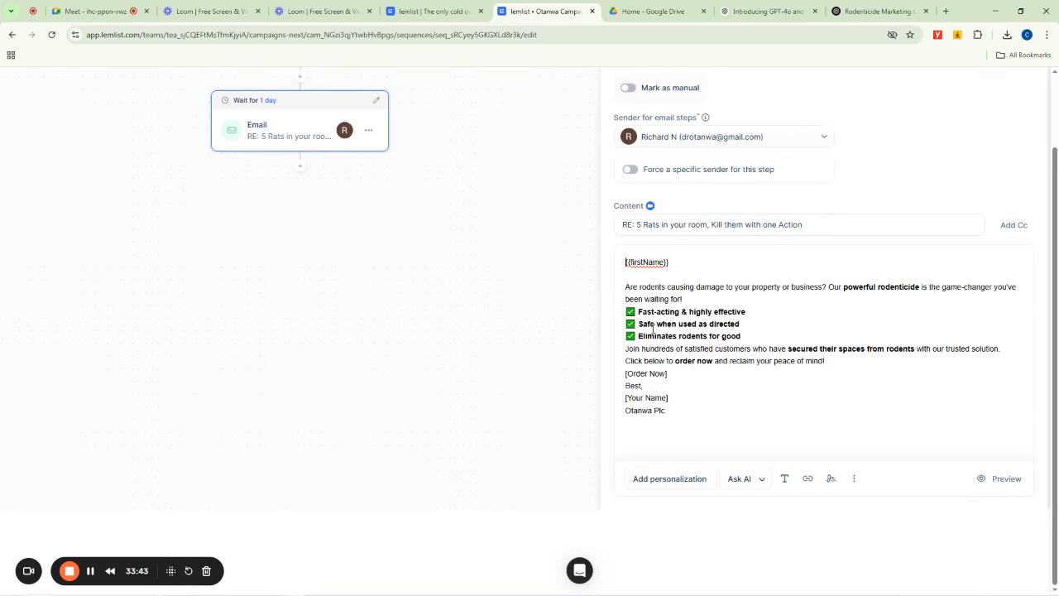
{"action": "type", "text": "Dear"}
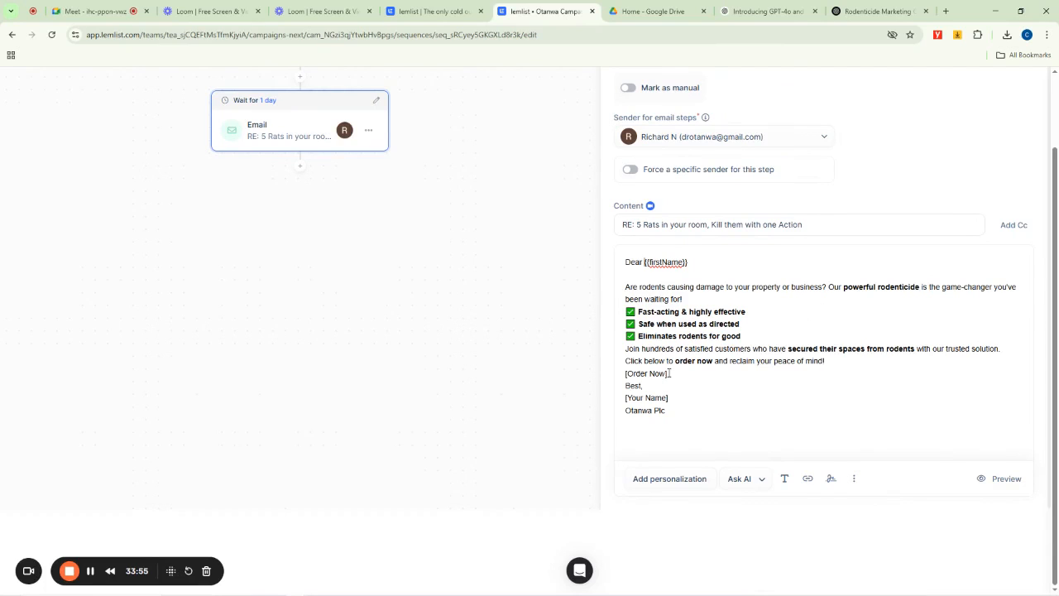
- Replace the [Order Now] placeholder with "Click here to Order Otapiapia Now"
{"action": "left_click_drag", "start_coordinate": [669, 373], "coordinate": [623, 375]}
{"action": "type", "text": "Click here to O"}
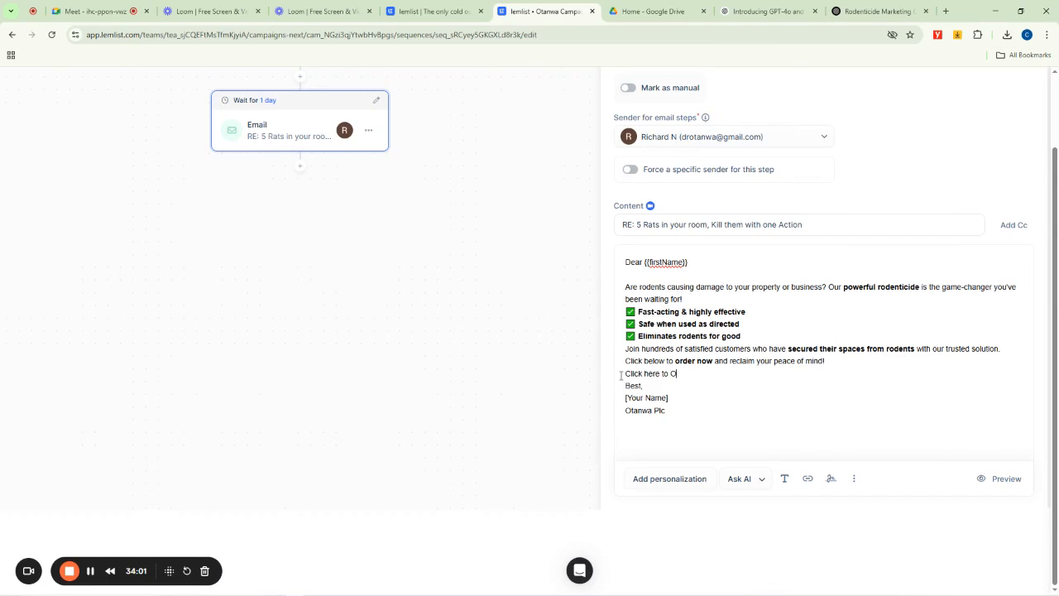
{"action": "type", "text": "rder Otapiapia Now"}
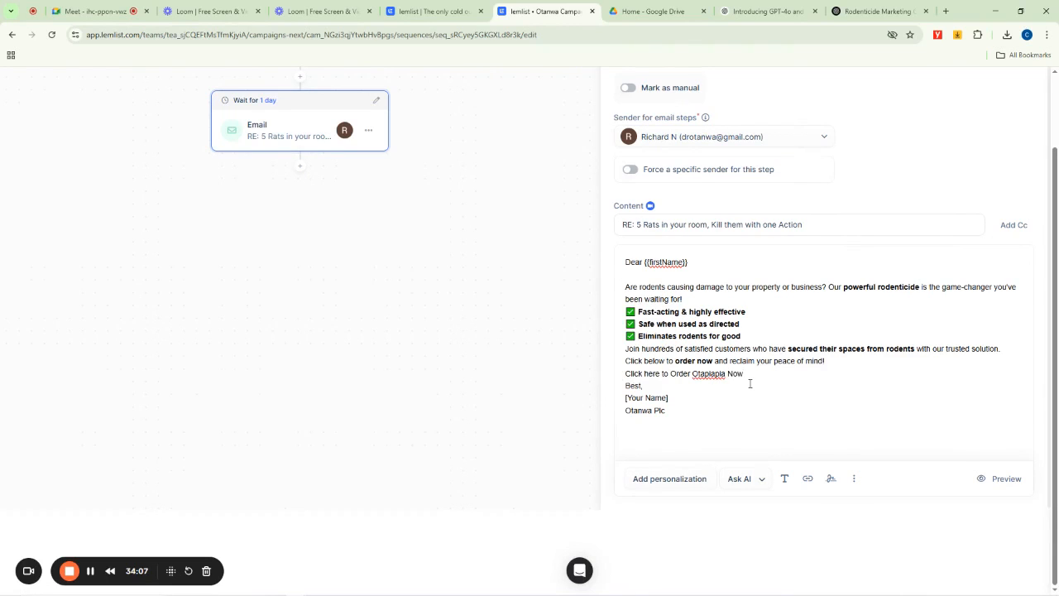
{"action": "left_click_drag", "start_coordinate": [746, 373], "coordinate": [626, 374]}
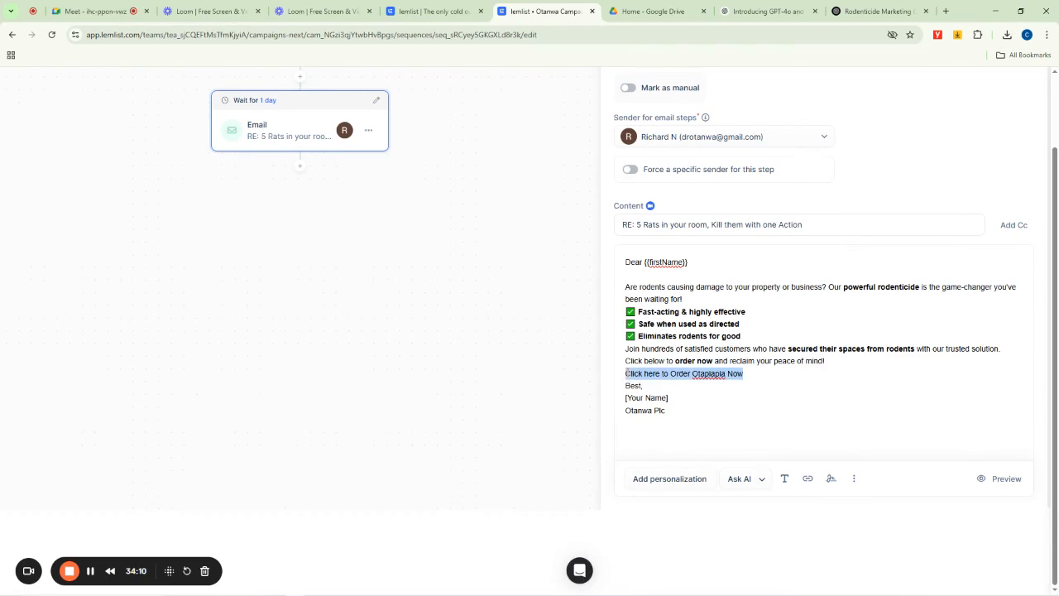
{"action": "left_click", "coordinate": [807, 478]}
{"action": "left_click", "coordinate": [837, 348]}
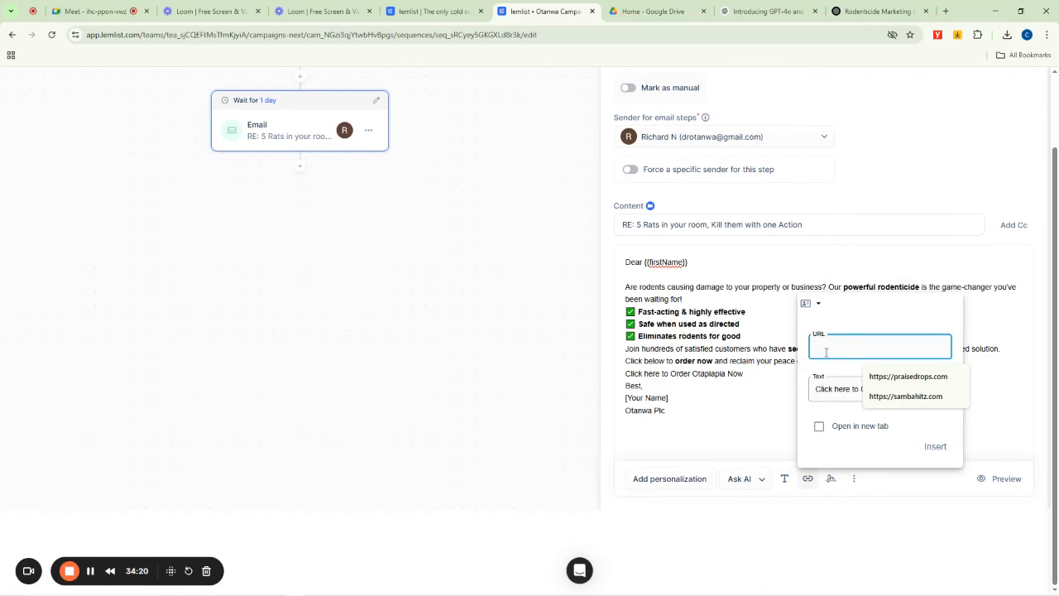
{"action": "type", "text": "ca"}
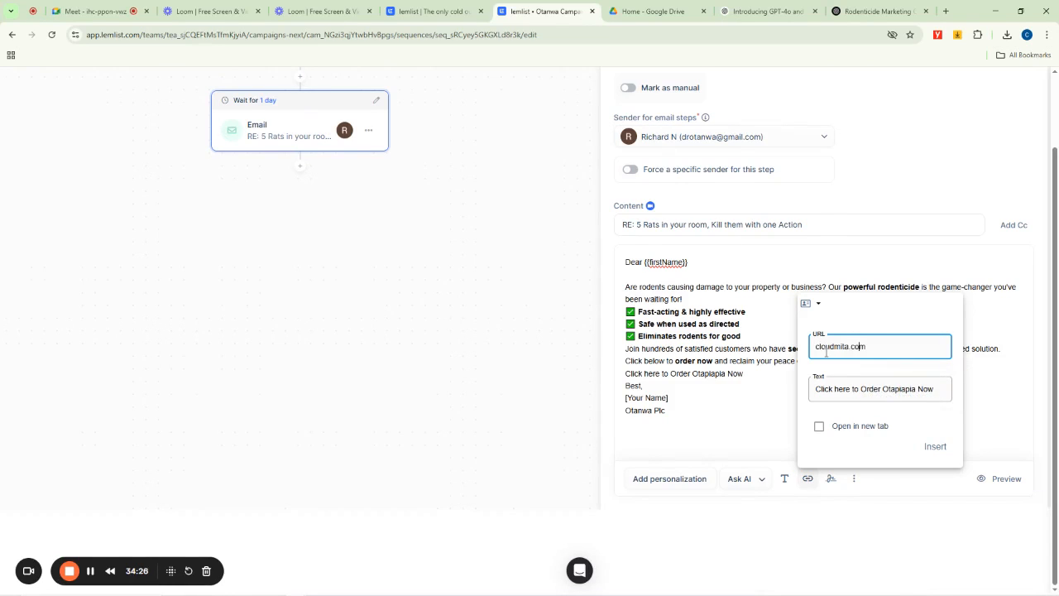
{"action": "type", "text": "https'"}
{"action": "key", "text": "BackSpace"}
{"action": "type", "text": "://"}
{"action": "left_click", "coordinate": [876, 426]}
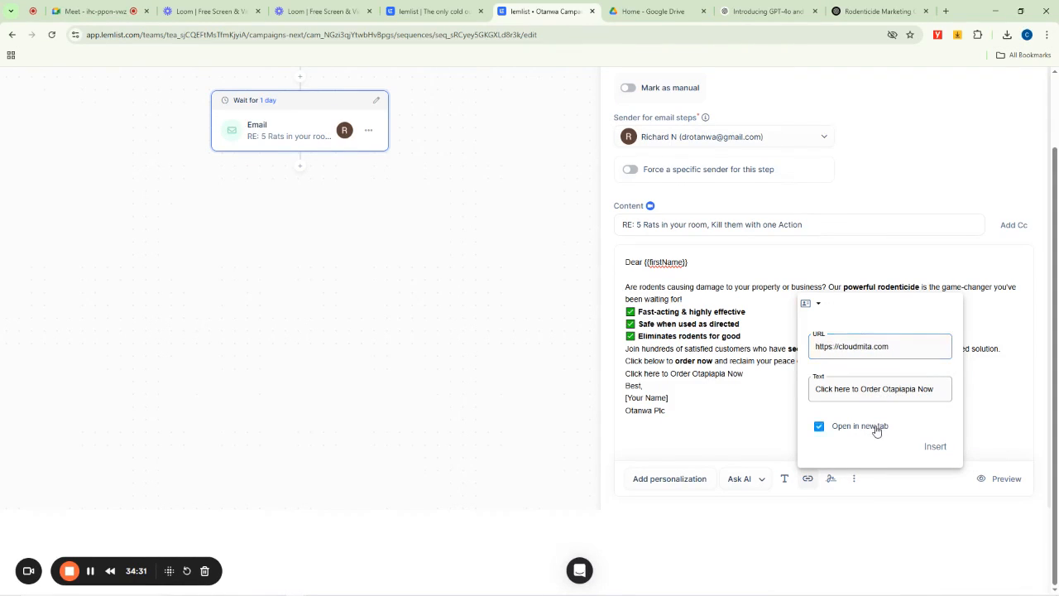
{"action": "left_click", "coordinate": [935, 448]}
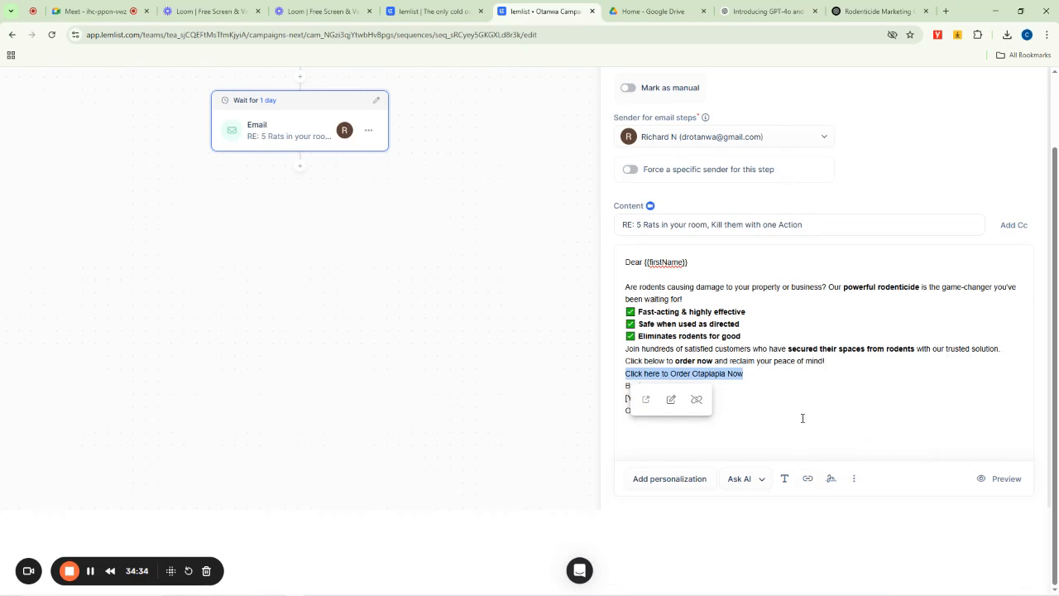
- Make the order link line bold
{"action": "left_click", "coordinate": [744, 374]}
{"action": "left_click_drag", "start_coordinate": [746, 374], "coordinate": [619, 374]}
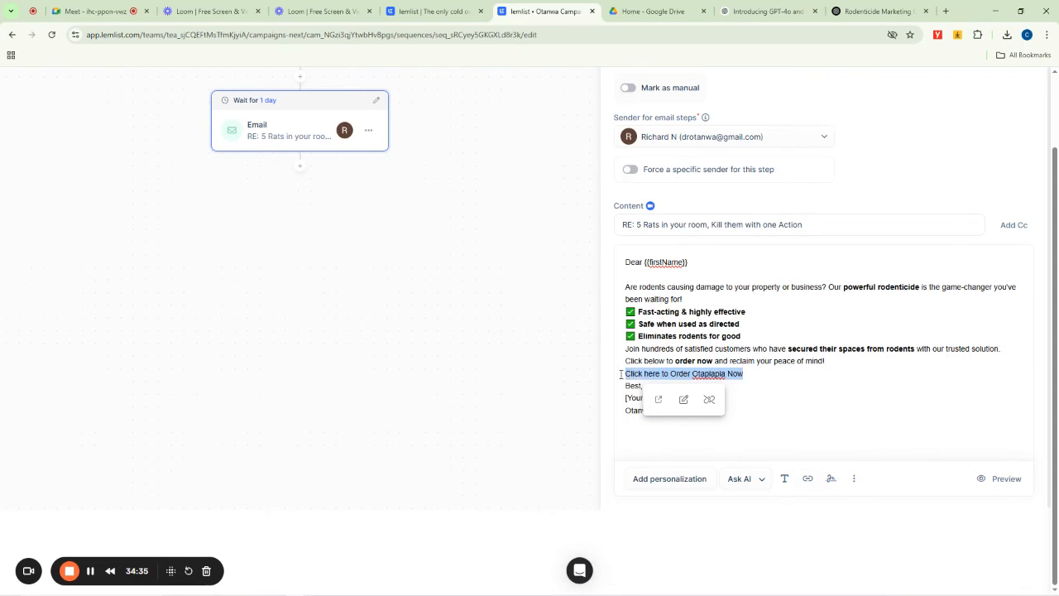
{"action": "left_click", "coordinate": [784, 478]}
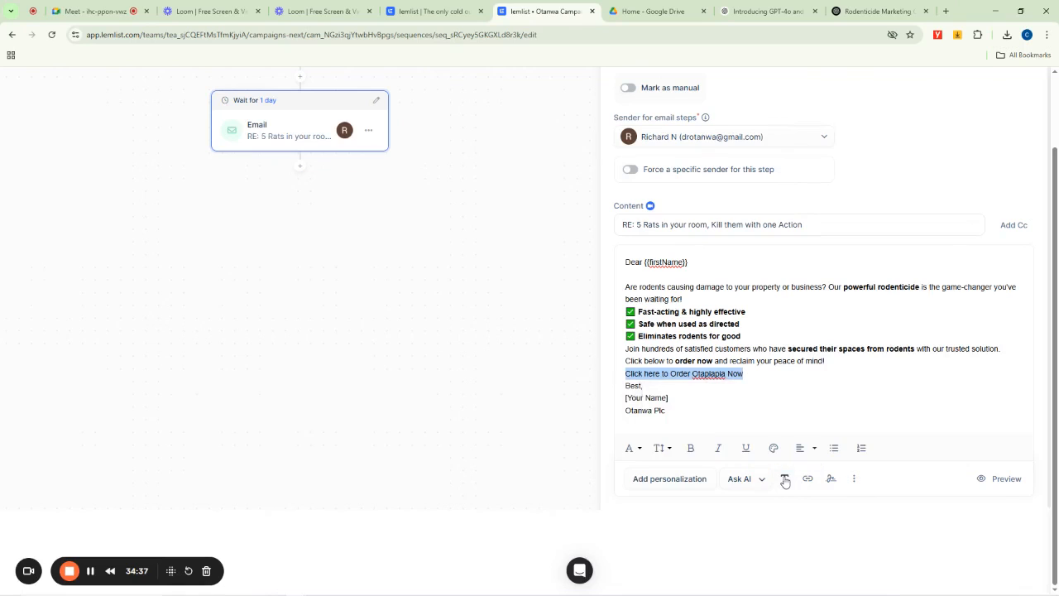
{"action": "left_click", "coordinate": [691, 447]}
{"action": "left_click", "coordinate": [732, 336]}
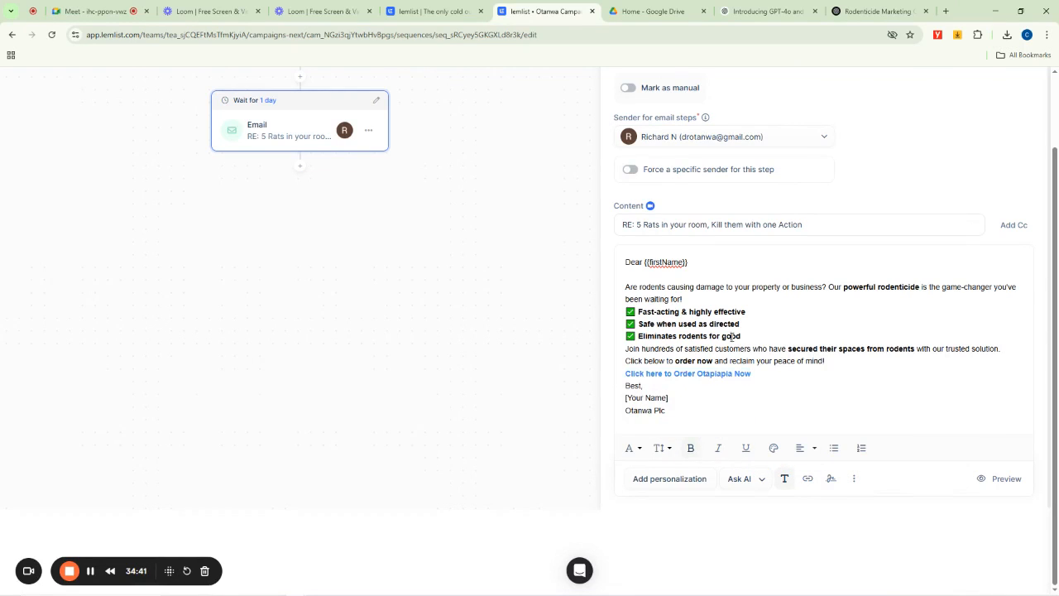
- Insert a blank line above the order link and replace the [Your Name] placeholder with "Dr Otanwa"
{"action": "left_click", "coordinate": [834, 361]}
{"action": "key", "text": "Return"}
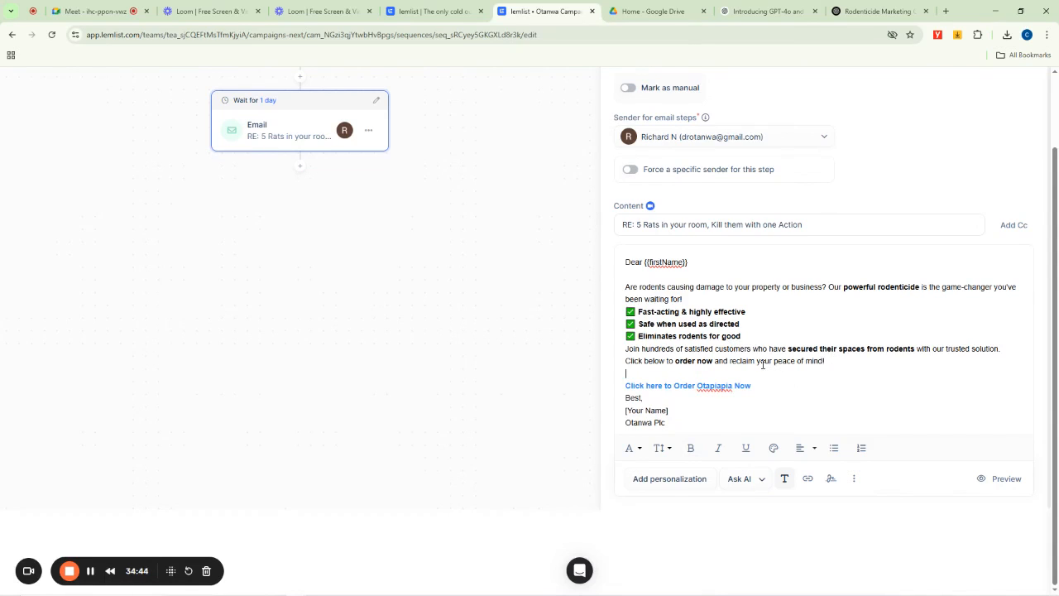
{"action": "left_click_drag", "start_coordinate": [670, 409], "coordinate": [615, 416]}
{"action": "type", "text": "Dr Otanwa"}
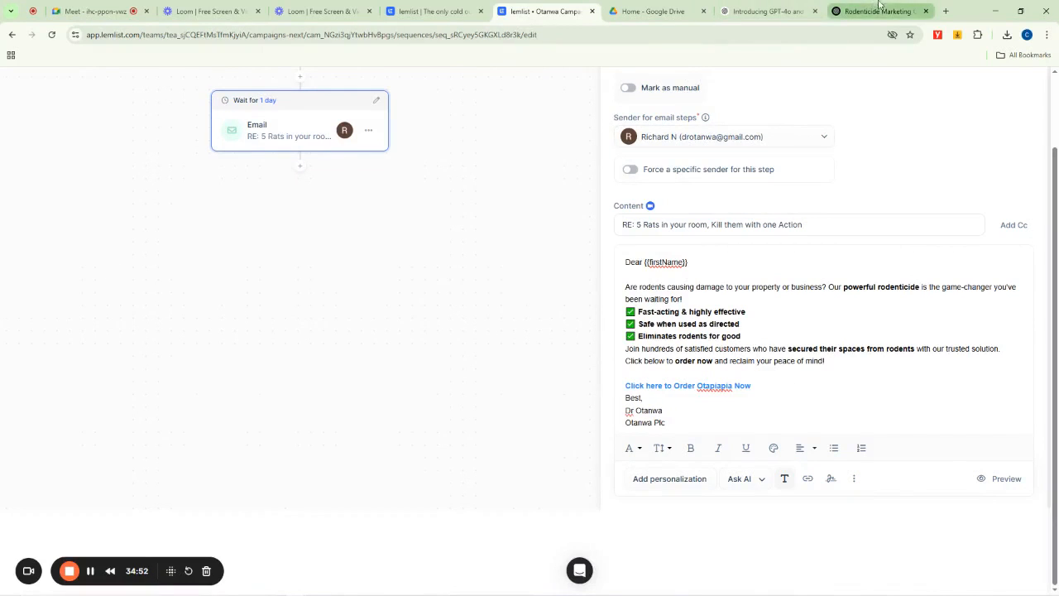
- Return to ChatGPT and ask it to generate a picture of a rat
{"action": "left_click", "coordinate": [846, 12]}
{"action": "left_click", "coordinate": [769, 11]}
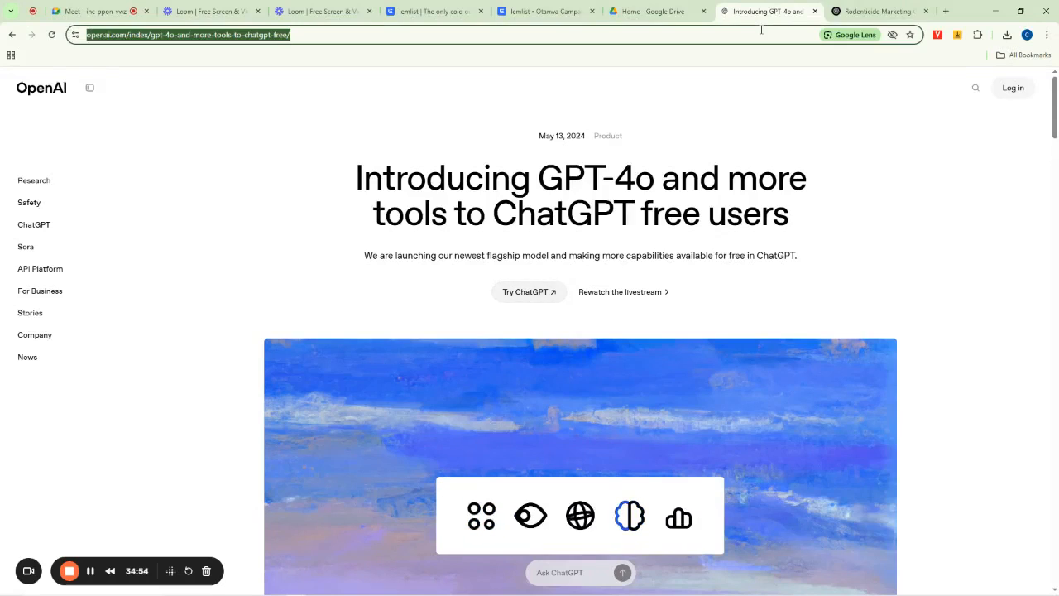
{"action": "left_click", "coordinate": [873, 12]}
{"action": "left_click", "coordinate": [450, 536]}
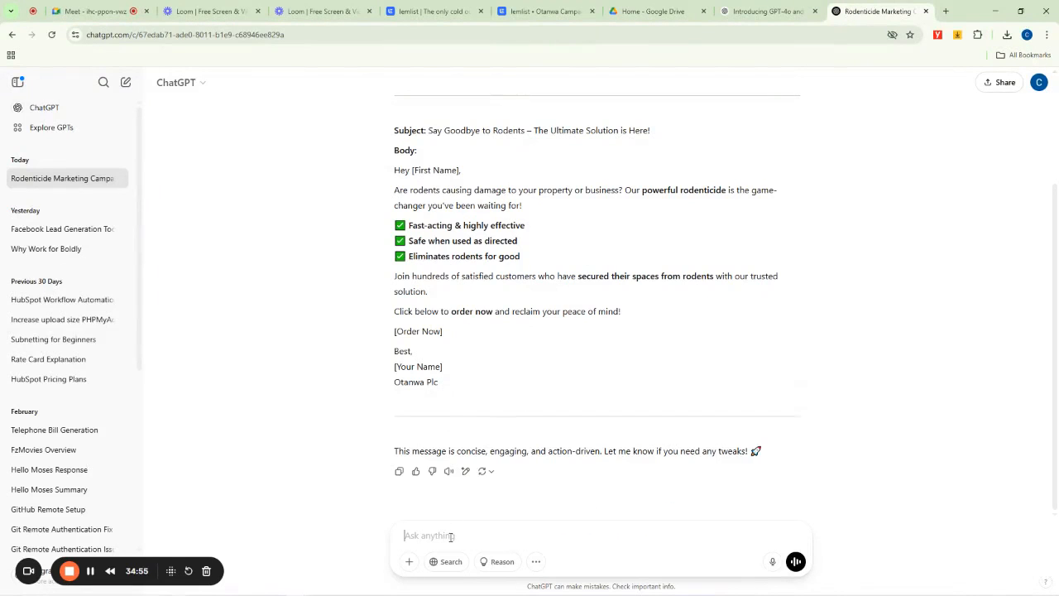
{"action": "type", "text": "generate a picture of a rat"}
{"action": "key", "text": "Return"}
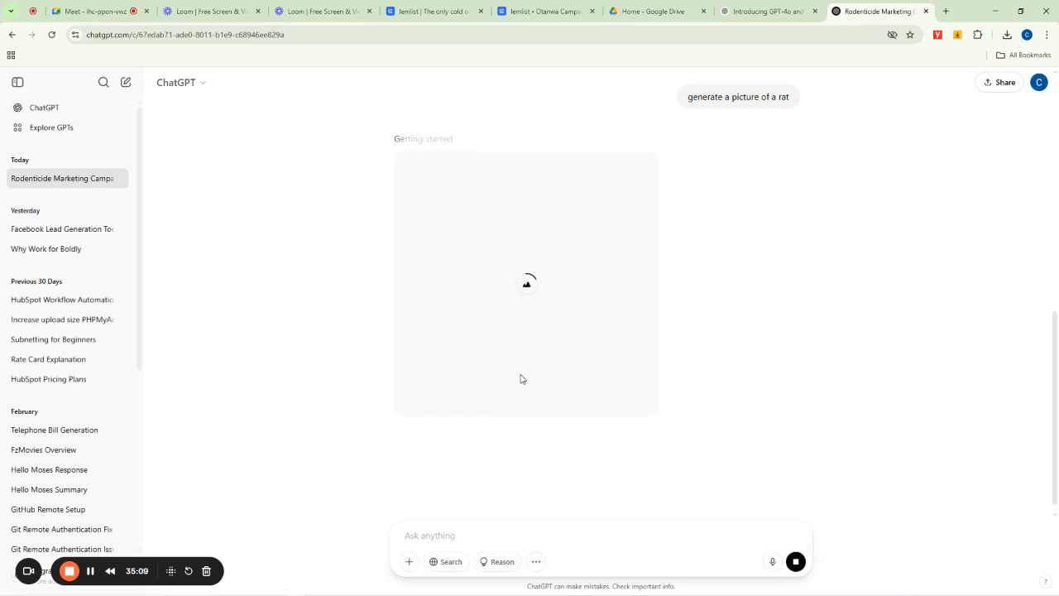
{"action": "left_click", "coordinate": [91, 571]}
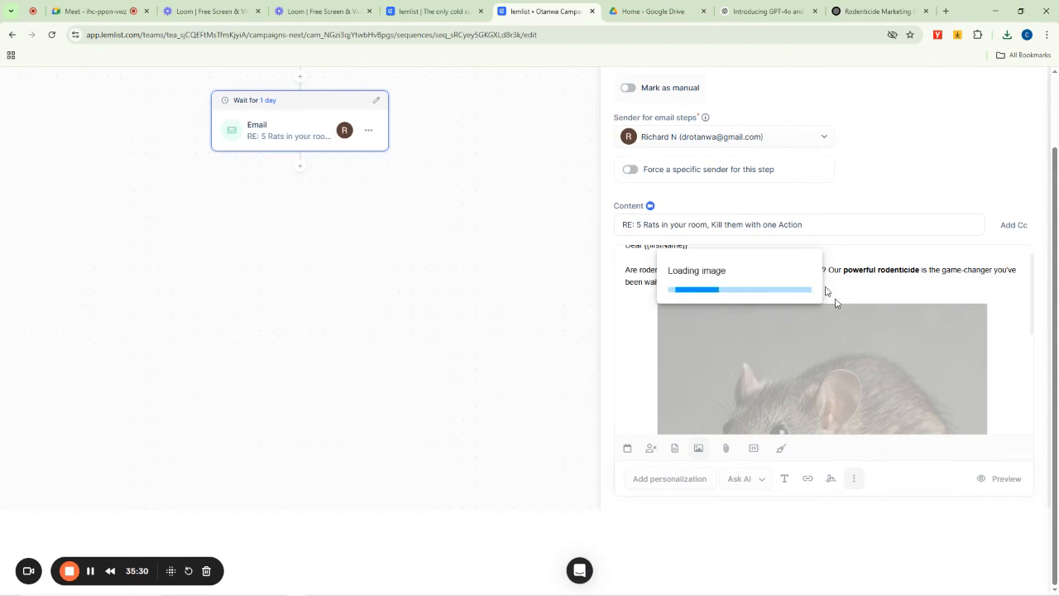
- Review the finished email content with the inserted rat image, the order link and the signature
{"action": "scroll", "coordinate": [852, 300], "scroll_direction": "down", "scroll_amount": 5}
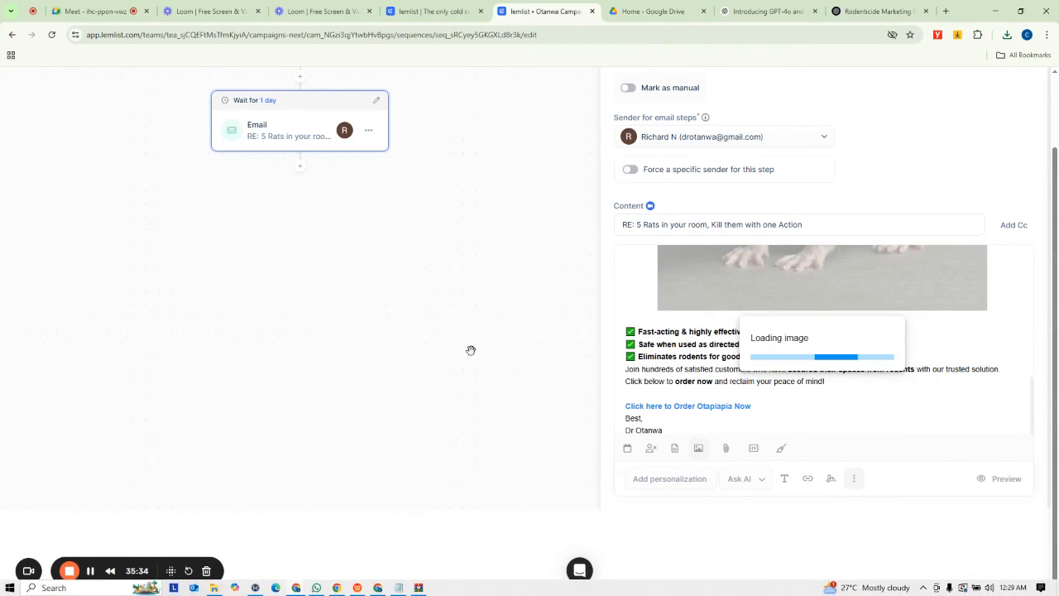
{"action": "left_click", "coordinate": [91, 571]}
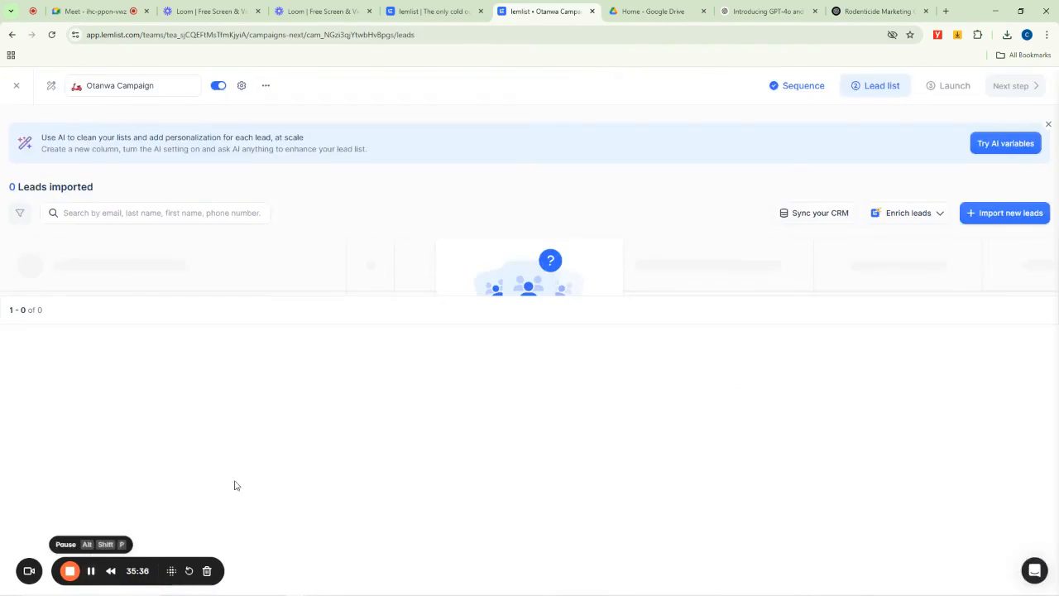
{"action": "left_click", "coordinate": [800, 87]}
{"action": "scroll", "coordinate": [815, 445], "scroll_direction": "down", "scroll_amount": 5}
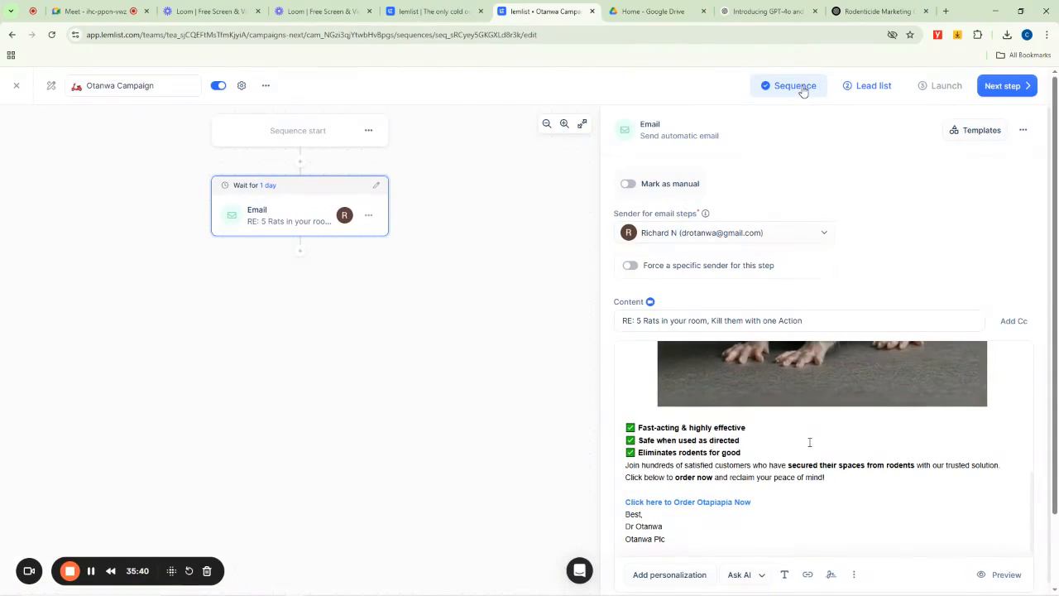
{"action": "scroll", "coordinate": [768, 442], "scroll_direction": "up", "scroll_amount": 5}
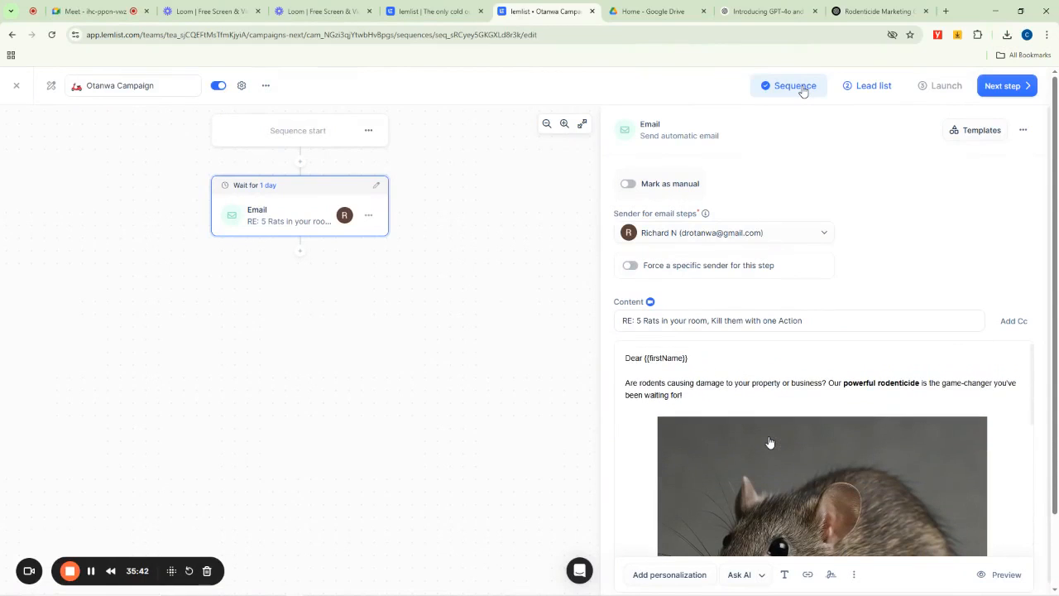
{"action": "left_click", "coordinate": [685, 405]}
{"action": "scroll", "coordinate": [770, 447], "scroll_direction": "down", "scroll_amount": 5}
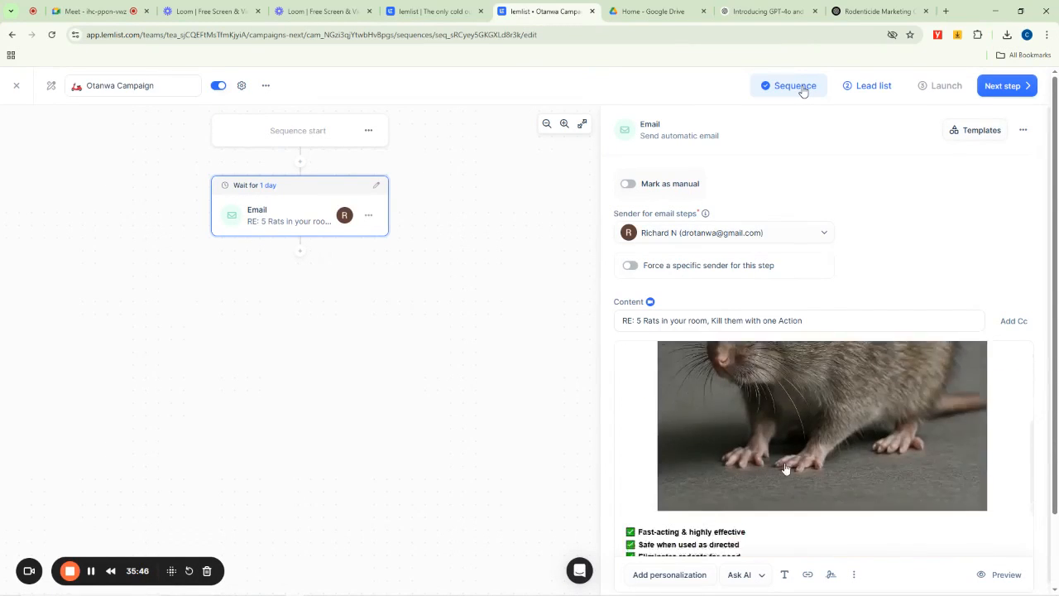
{"action": "left_click", "coordinate": [853, 574]}
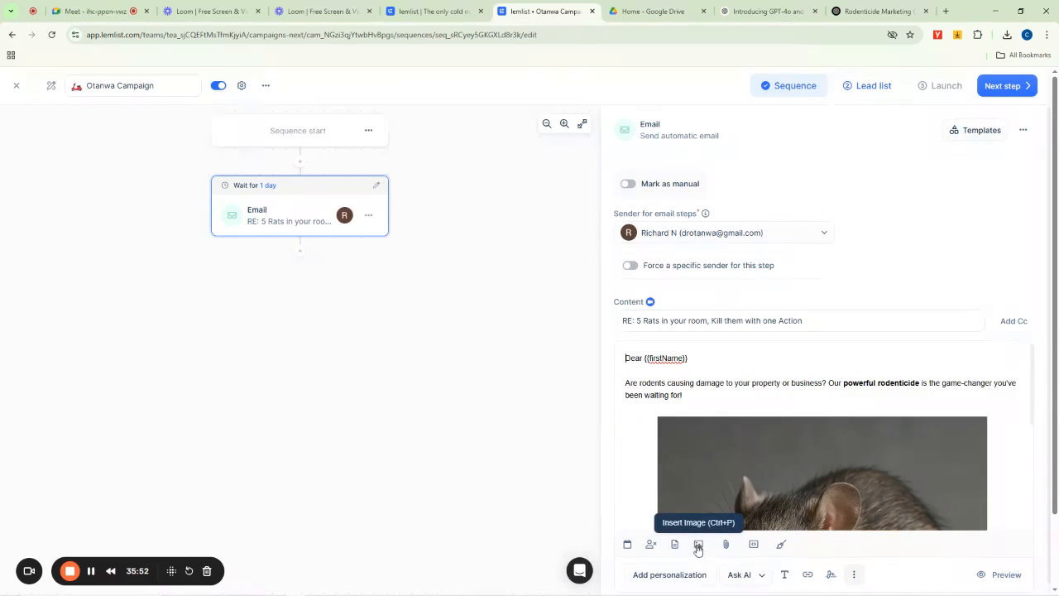
{"action": "scroll", "coordinate": [718, 523], "scroll_direction": "down", "scroll_amount": 5}
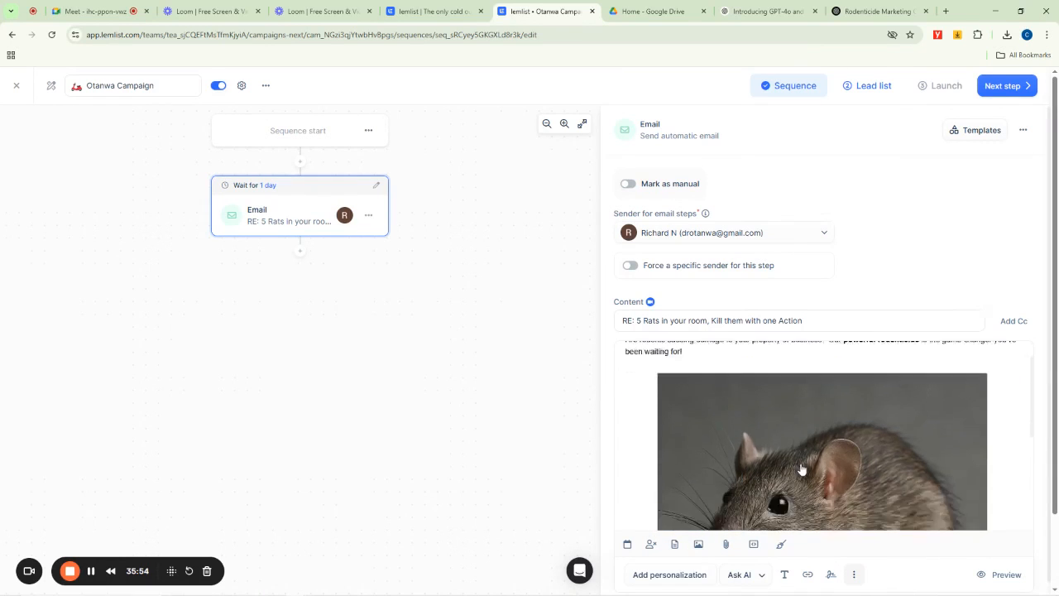
{"action": "scroll", "coordinate": [789, 465], "scroll_direction": "up", "scroll_amount": 1}
{"action": "scroll", "coordinate": [787, 463], "scroll_direction": "down", "scroll_amount": 1}
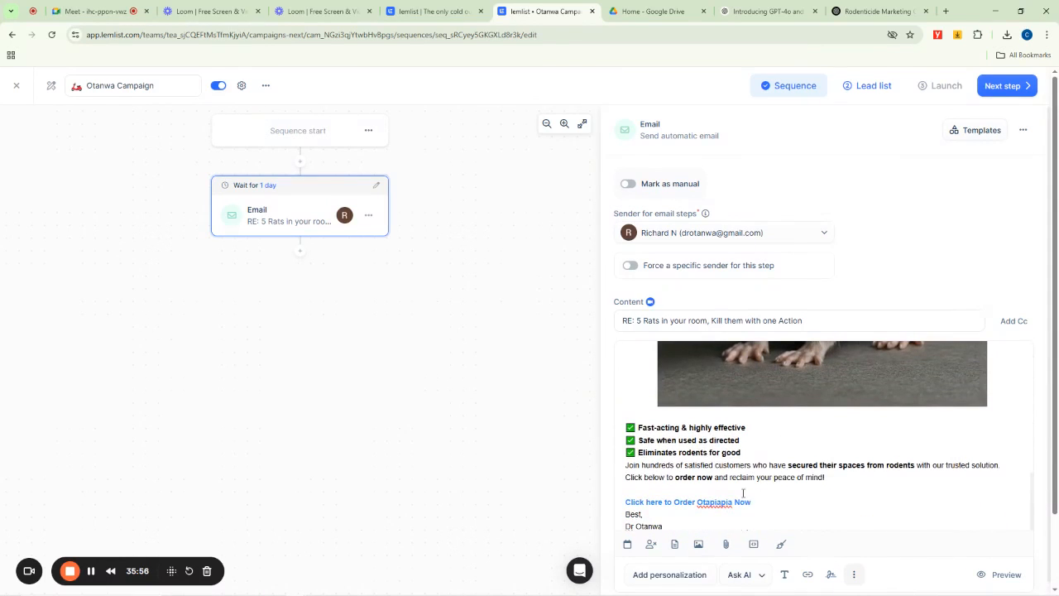
{"action": "scroll", "coordinate": [834, 474], "scroll_direction": "down", "scroll_amount": 1}
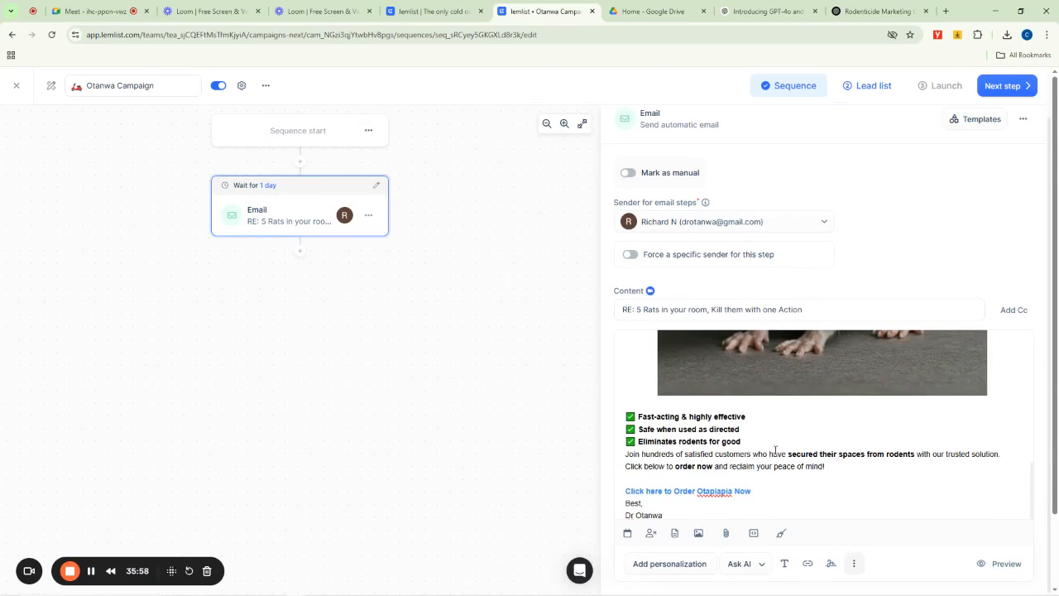
{"action": "scroll", "coordinate": [790, 294], "scroll_direction": "up", "scroll_amount": 1}
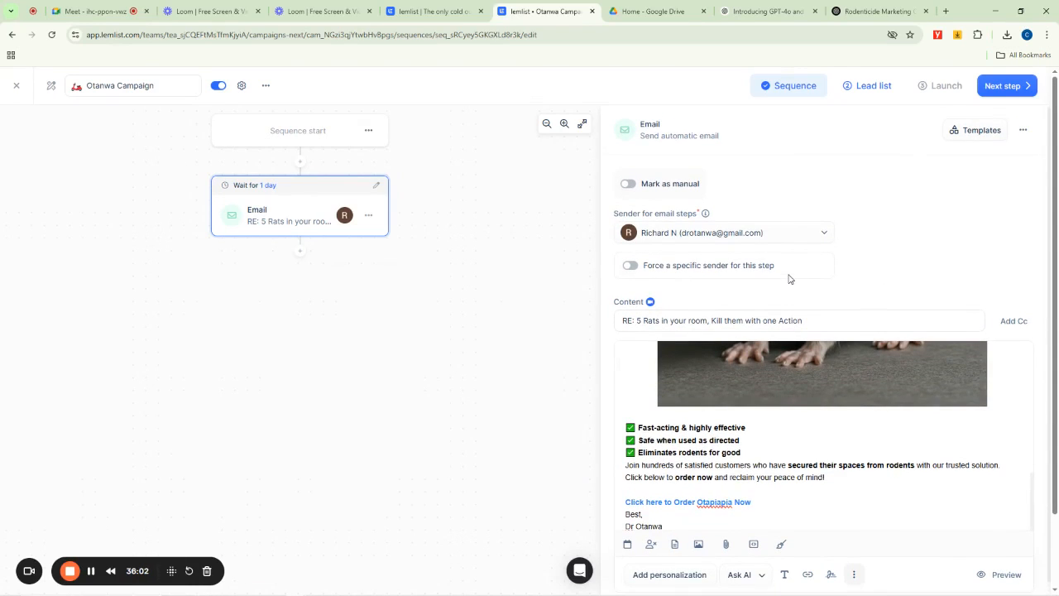
- Open the campaign's lead list and upload the CSV file Copy of Lemlist tutorial Attendee.csv to import leads
{"action": "left_click", "coordinate": [867, 90]}
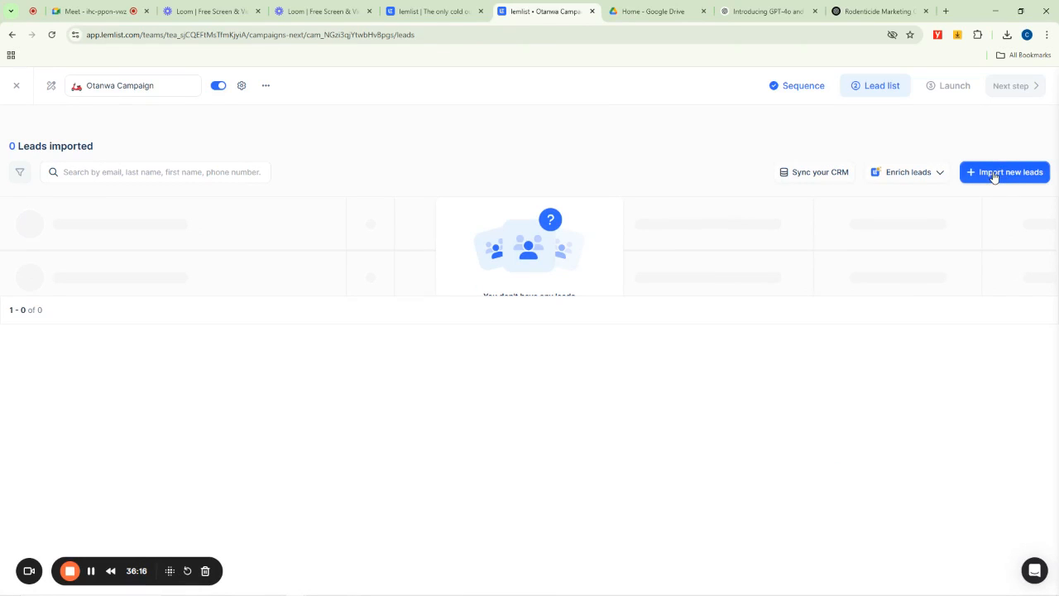
{"action": "left_click", "coordinate": [994, 175]}
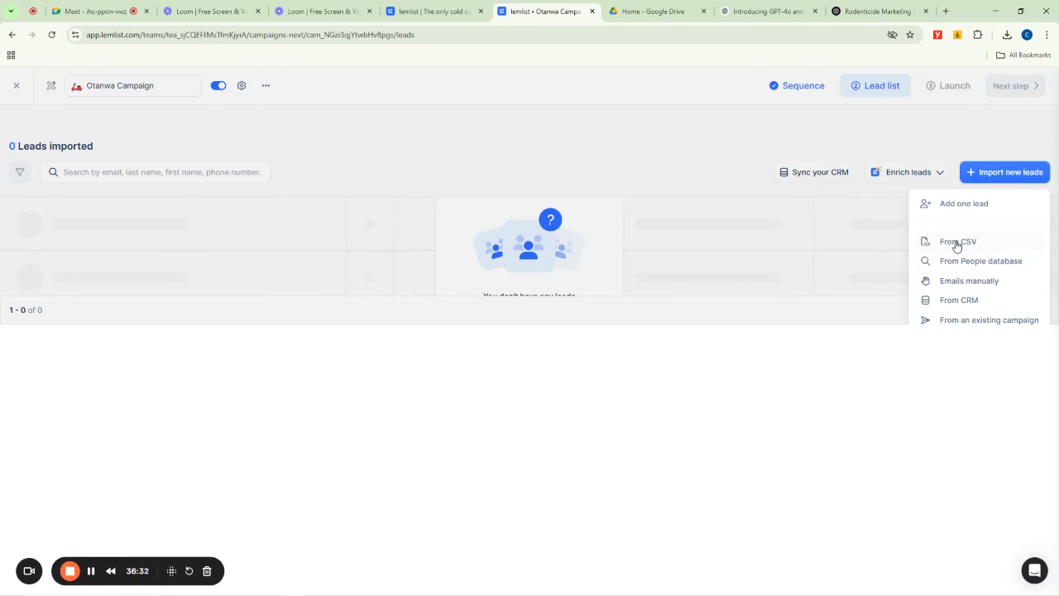
{"action": "left_click", "coordinate": [957, 243]}
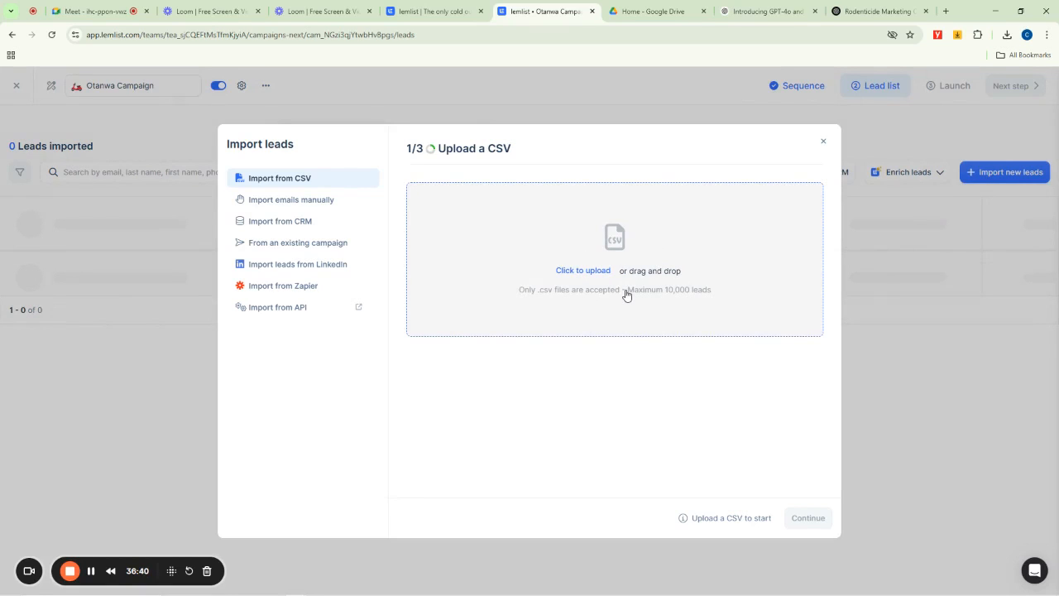
{"action": "left_click", "coordinate": [581, 273]}
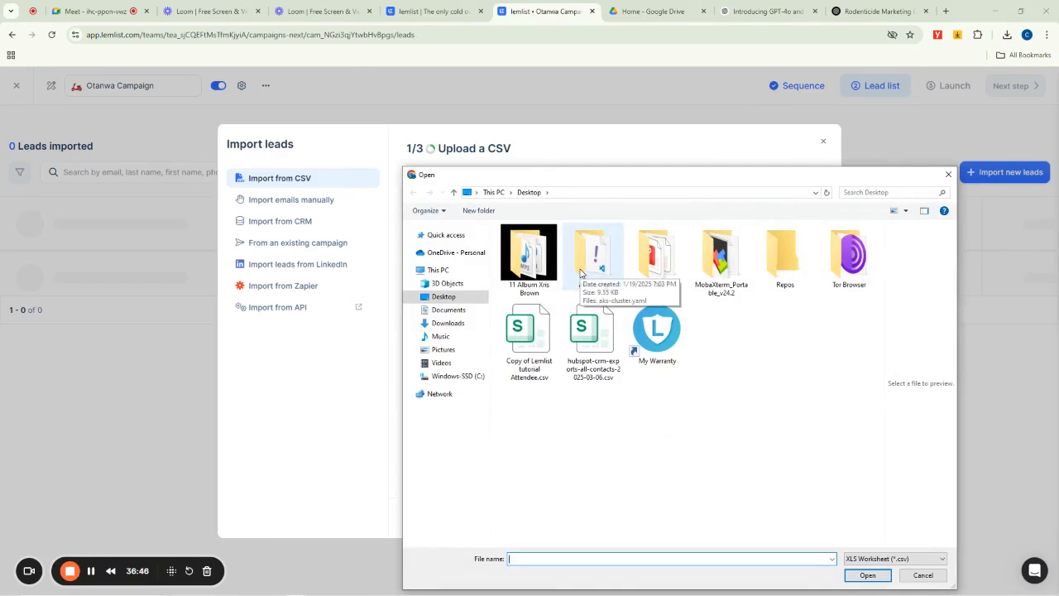
{"action": "left_click", "coordinate": [531, 346]}
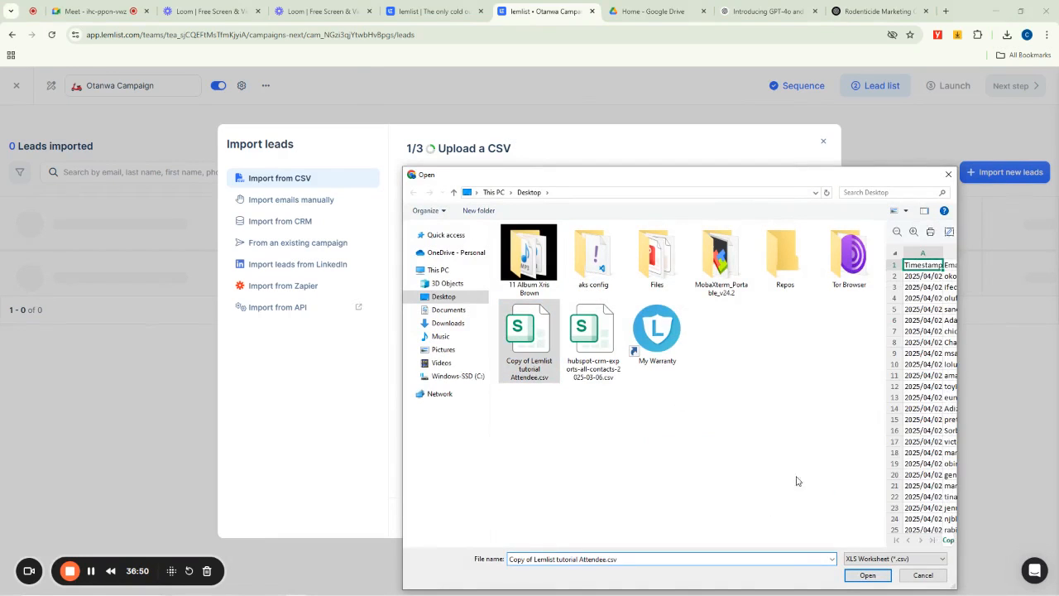
{"action": "left_click", "coordinate": [867, 574]}
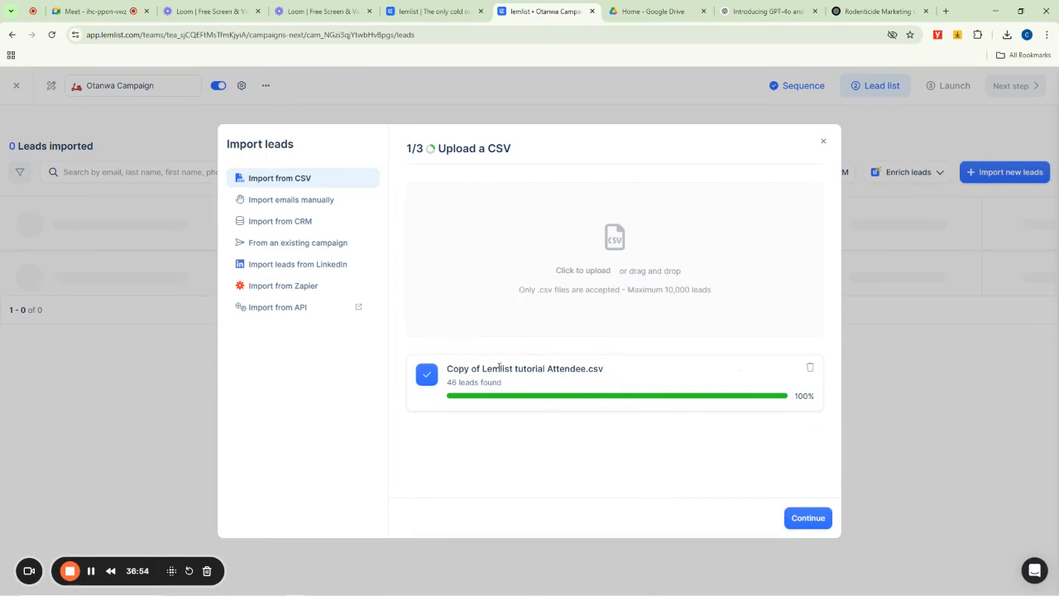
- Continue through the variable mapping and enrichment pages with default settings and import all 46 leads
{"action": "left_click_drag", "start_coordinate": [454, 370], "coordinate": [618, 374]}
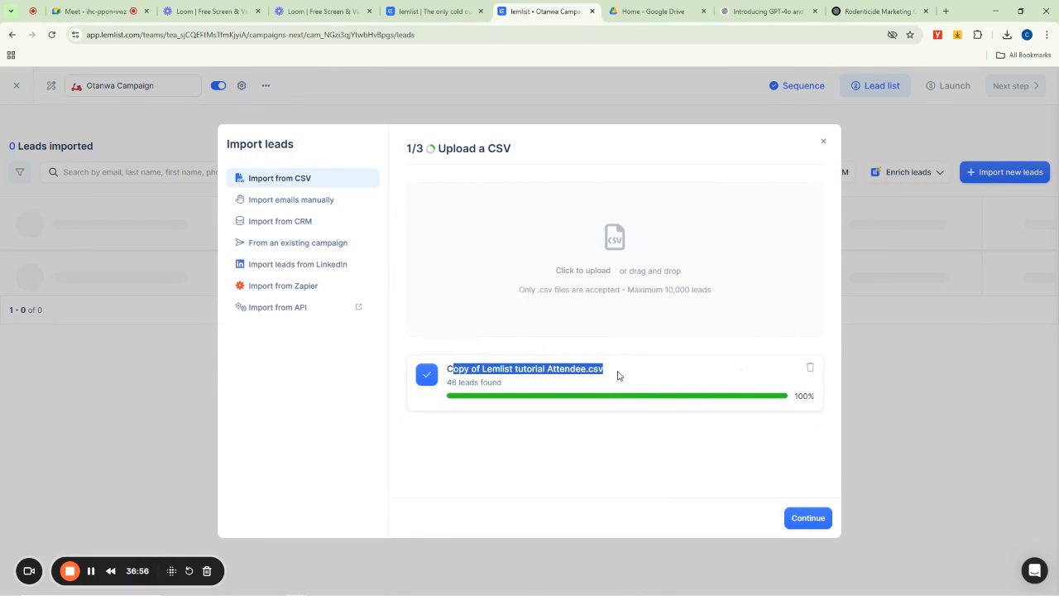
{"action": "left_click", "coordinate": [808, 518]}
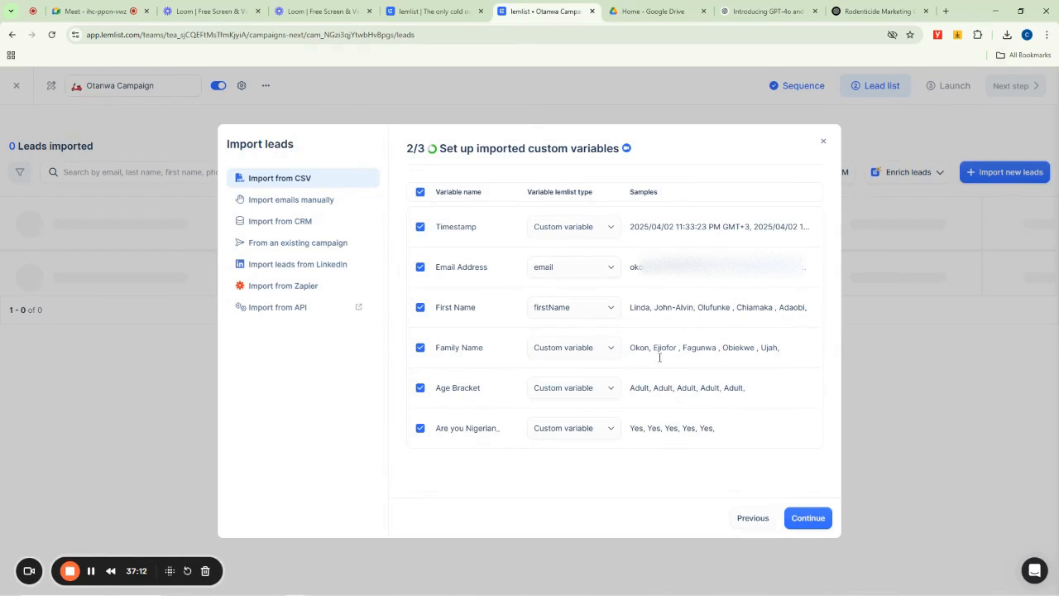
{"action": "left_click", "coordinate": [810, 525]}
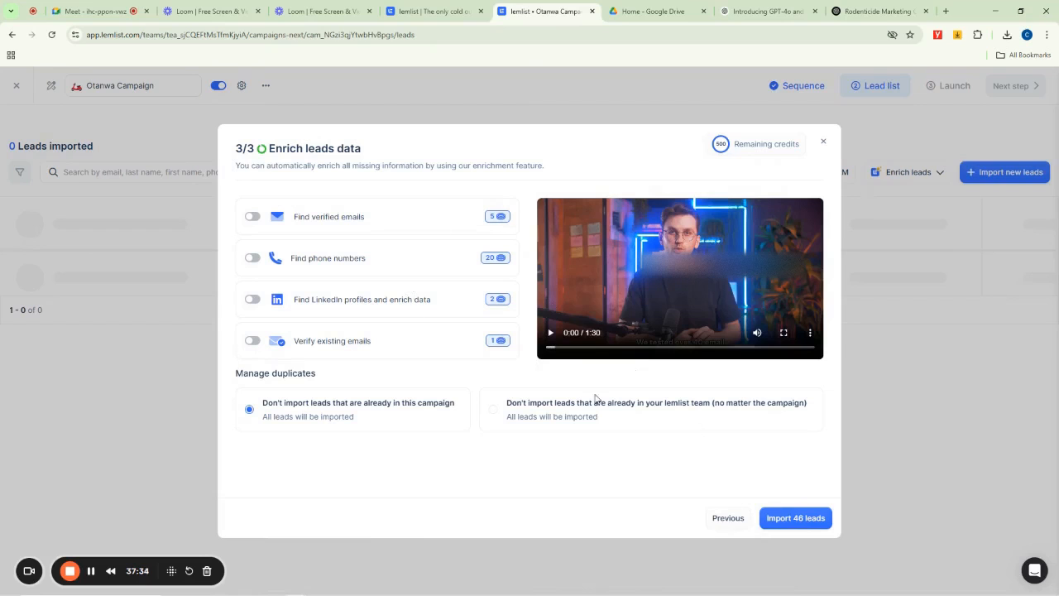
{"action": "left_click", "coordinate": [790, 520]}
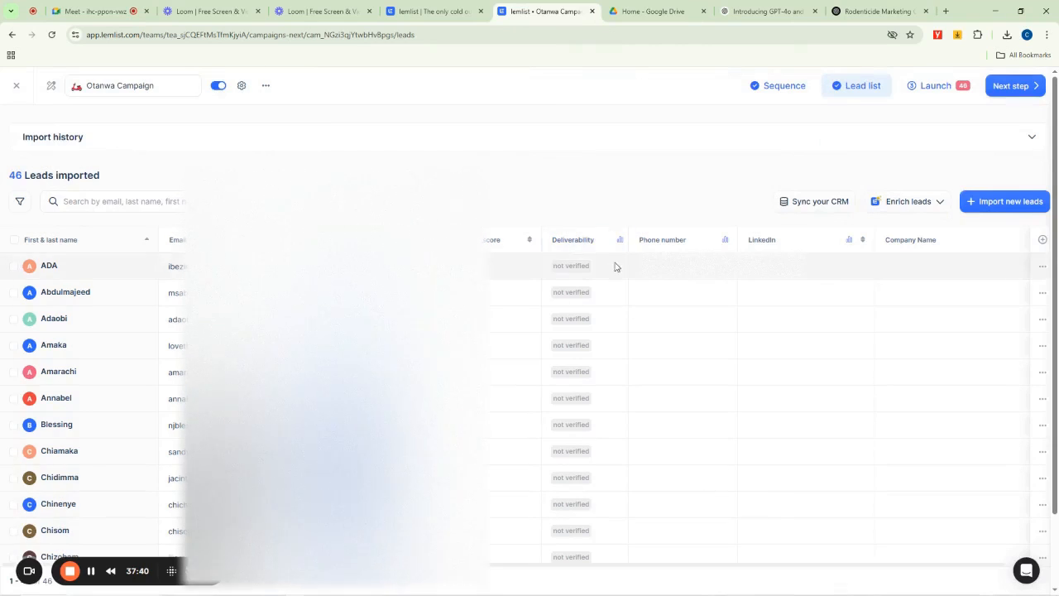
{"action": "left_click", "coordinate": [94, 570]}
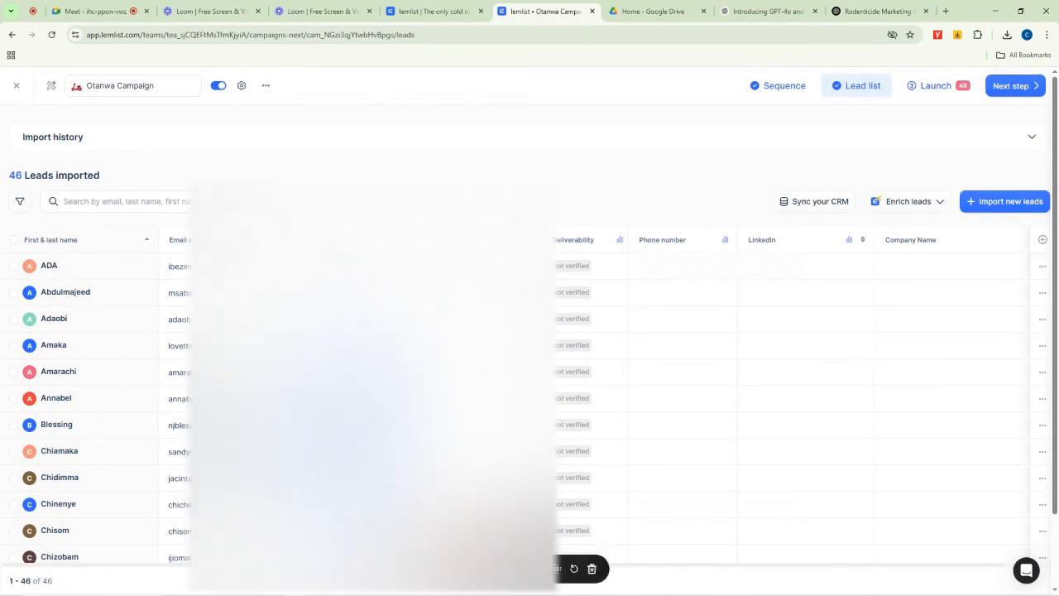
{"action": "left_click_drag", "start_coordinate": [488, 568], "coordinate": [912, 501]}
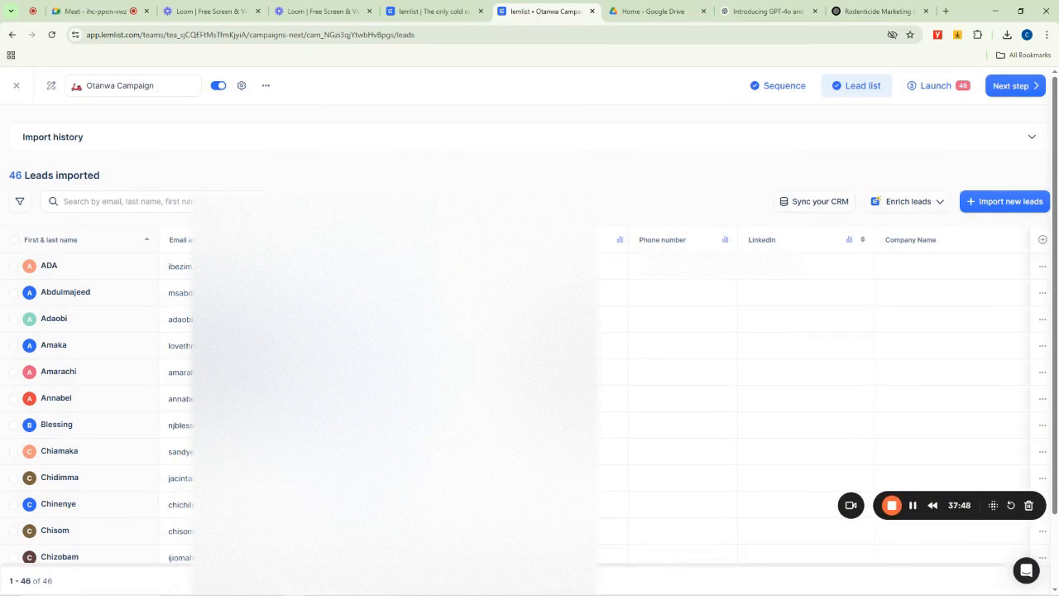
{"action": "scroll", "coordinate": [600, 334], "scroll_direction": "down", "scroll_amount": 2}
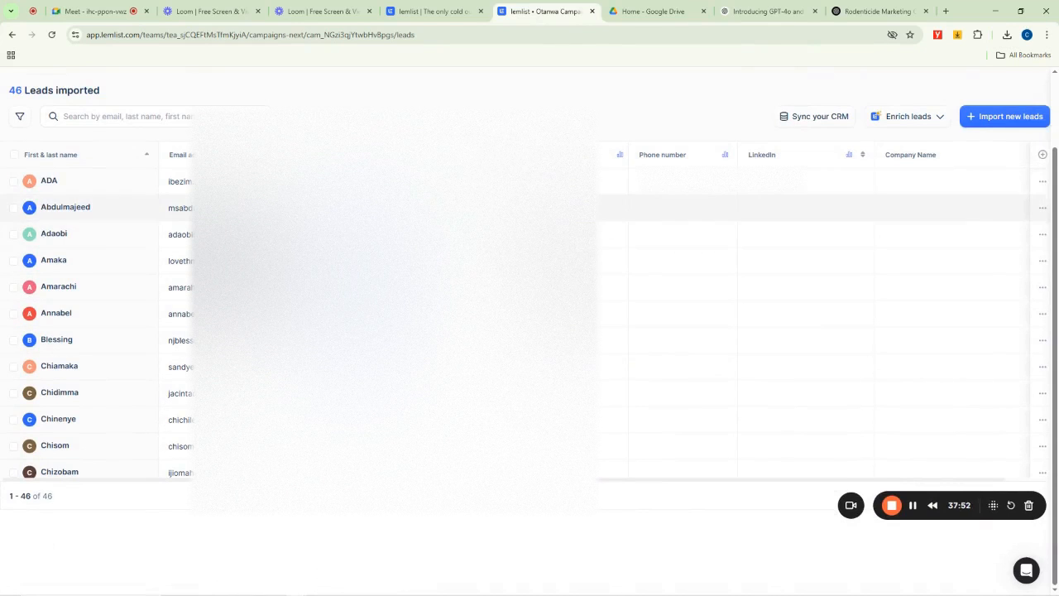
{"action": "scroll", "coordinate": [659, 248], "scroll_direction": "up", "scroll_amount": 2}
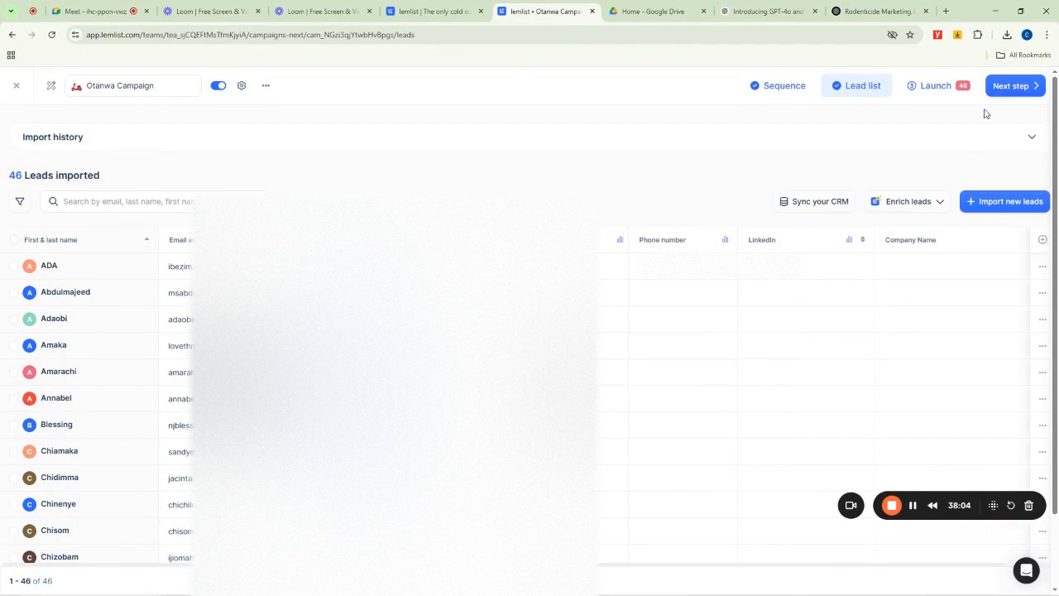
- Try to verify the leads' email addresses through the lead enrichment options
{"action": "left_click", "coordinate": [907, 205]}
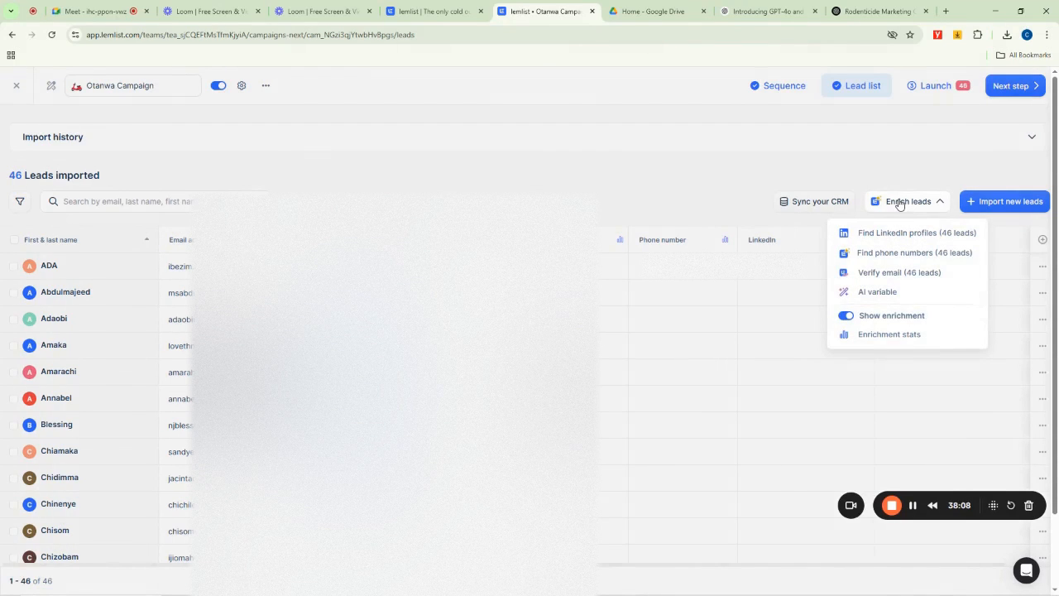
{"action": "left_click", "coordinate": [899, 204]}
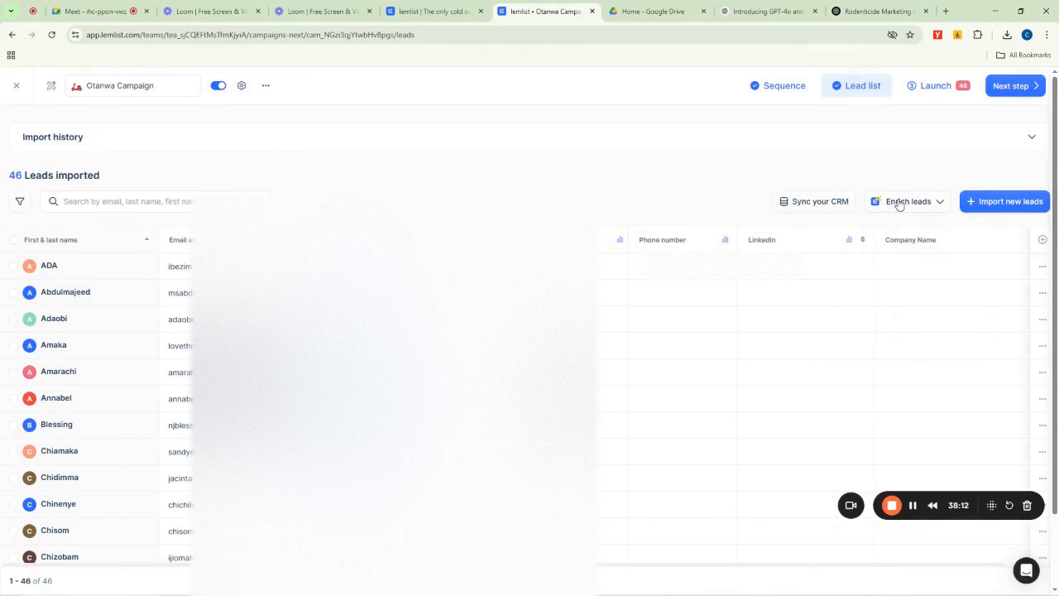
{"action": "left_click", "coordinate": [898, 205]}
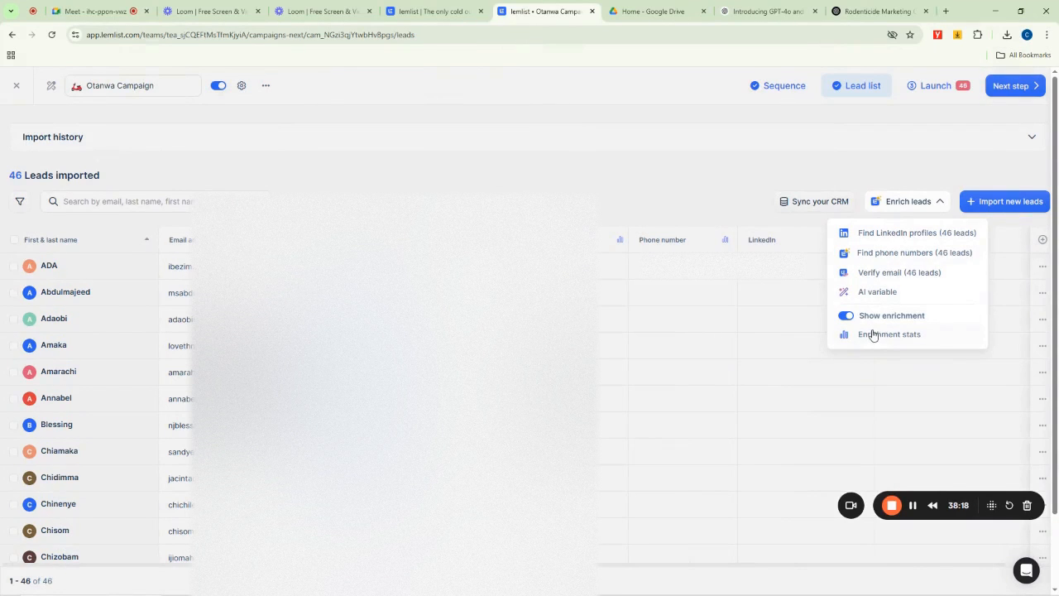
{"action": "left_click", "coordinate": [878, 274]}
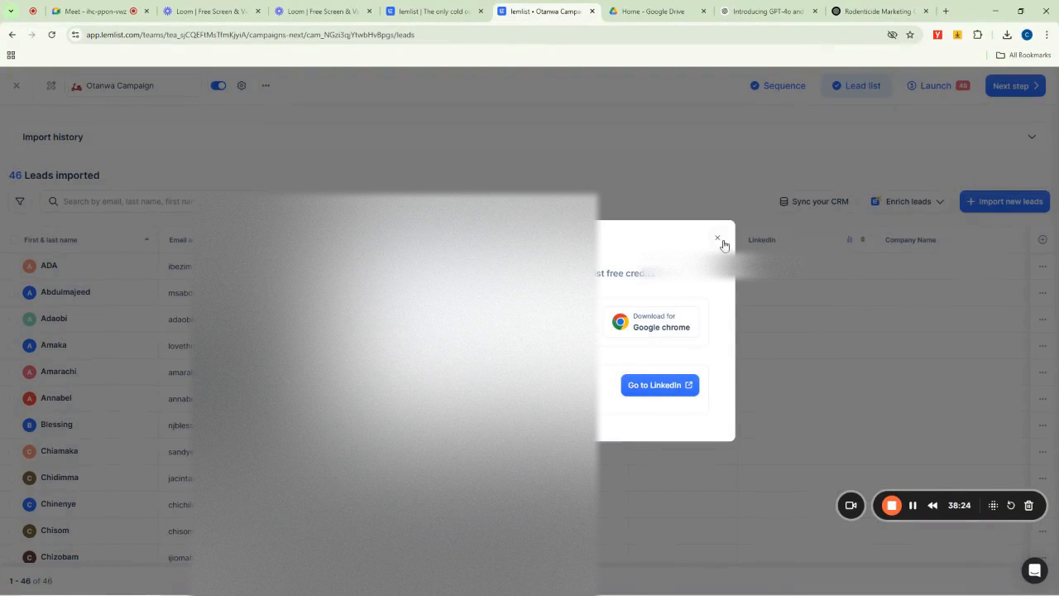
{"action": "left_click", "coordinate": [718, 240]}
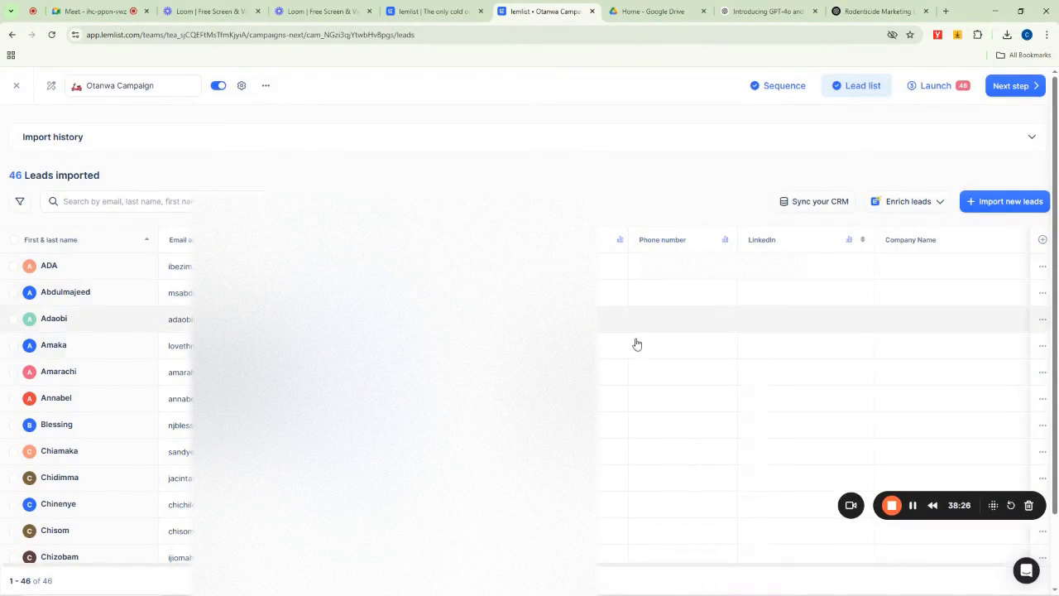
- Go to the launch page, select all leads and launch the campaign for 46 leads
{"action": "left_click", "coordinate": [1001, 86]}
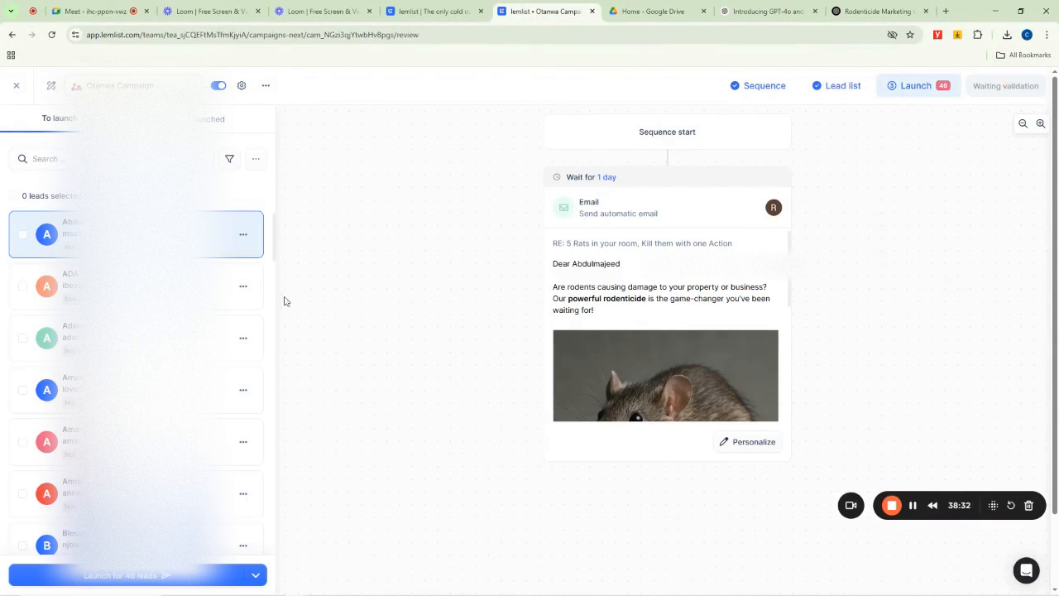
{"action": "left_click", "coordinate": [13, 196]}
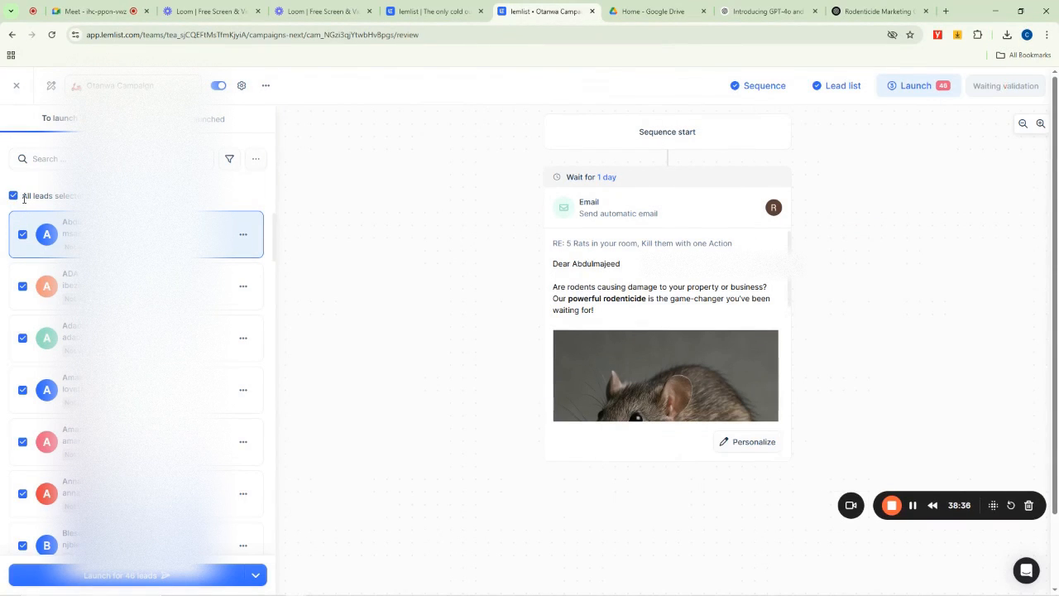
{"action": "left_click", "coordinate": [137, 585]}
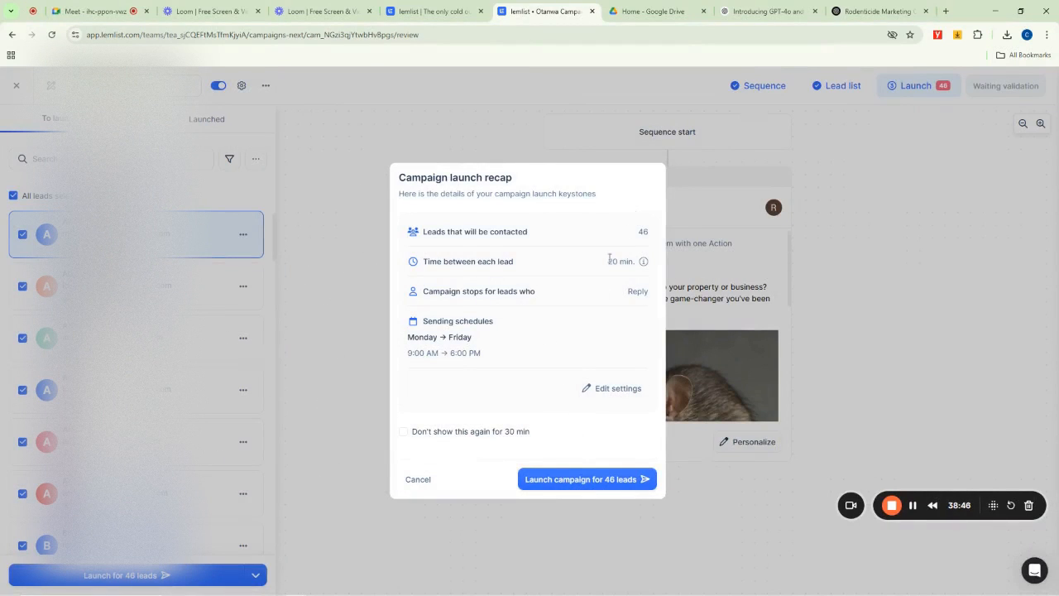
{"action": "left_click", "coordinate": [581, 480]}
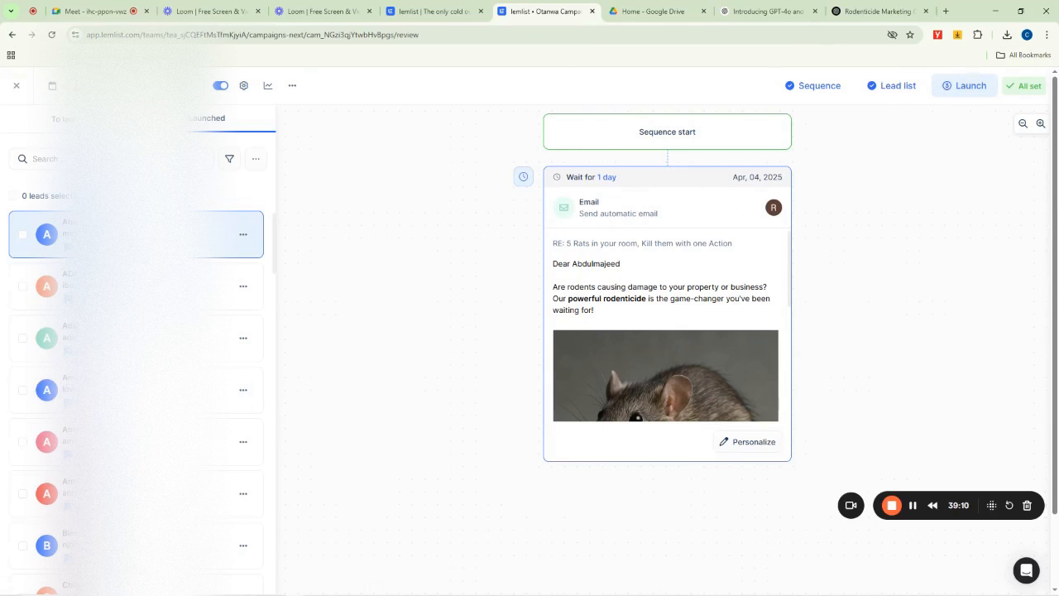
{"action": "scroll", "coordinate": [47, 390], "scroll_direction": "down", "scroll_amount": 2}
{"action": "scroll", "coordinate": [46, 390], "scroll_direction": "down", "scroll_amount": 5}
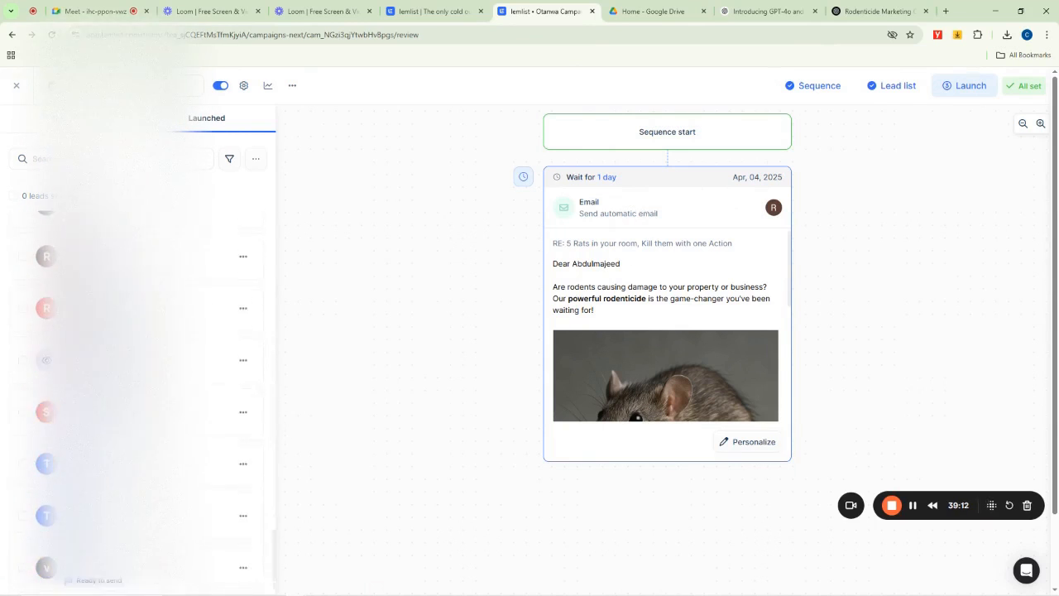
{"action": "scroll", "coordinate": [381, 298], "scroll_direction": "up", "scroll_amount": 2}
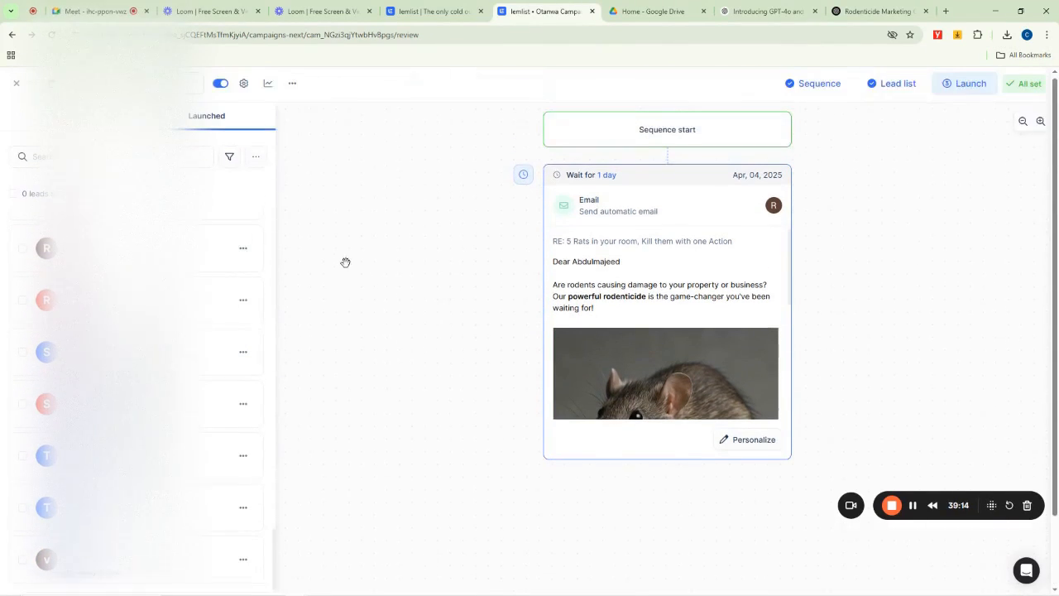
- Enable auto launch for the campaign for leads with Not verified, Undeliverable, Risky and Deliverable status, and save the settings
{"action": "scroll", "coordinate": [212, 282], "scroll_direction": "up", "scroll_amount": 5}
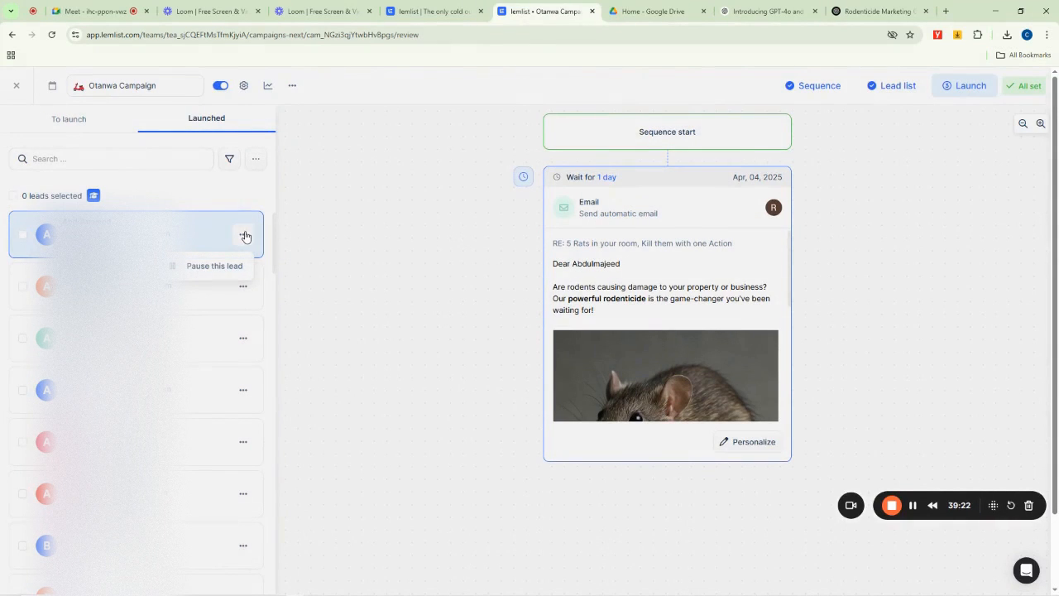
{"action": "left_click", "coordinate": [256, 160]}
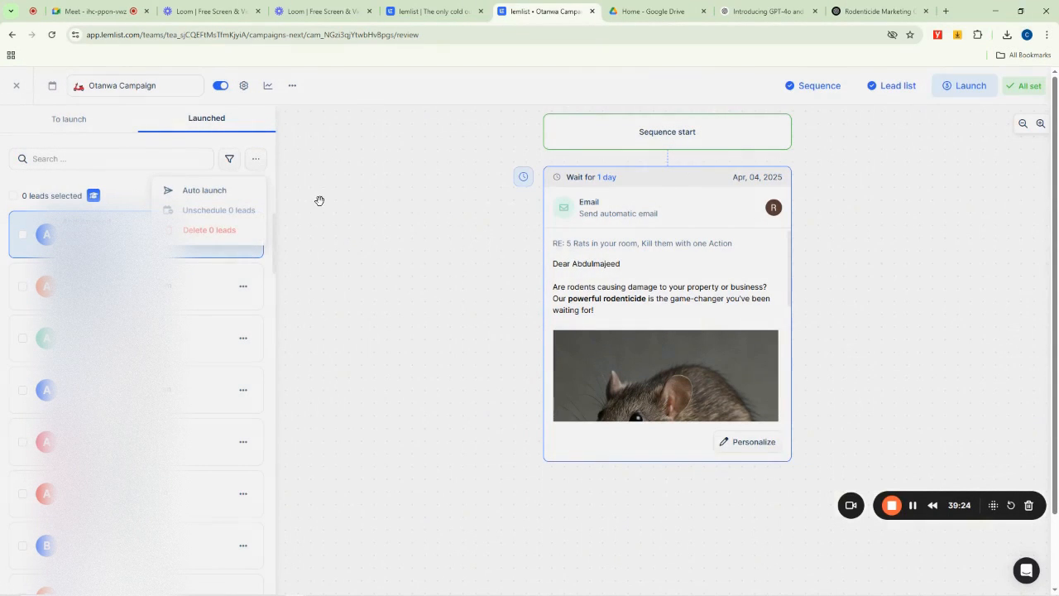
{"action": "left_click", "coordinate": [199, 192]}
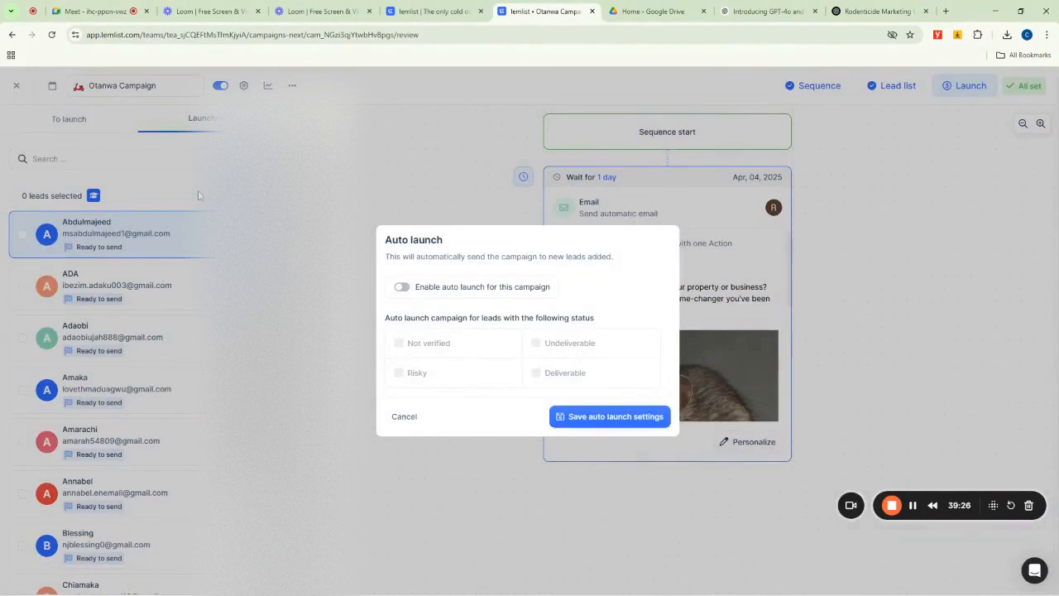
{"action": "left_click", "coordinate": [403, 286]}
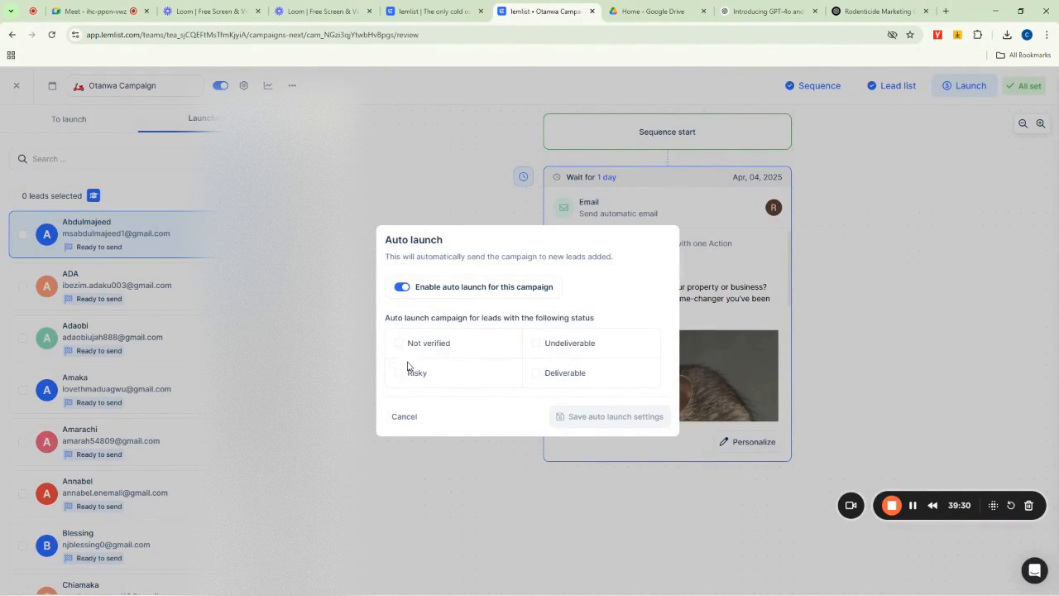
{"action": "left_click", "coordinate": [537, 344]}
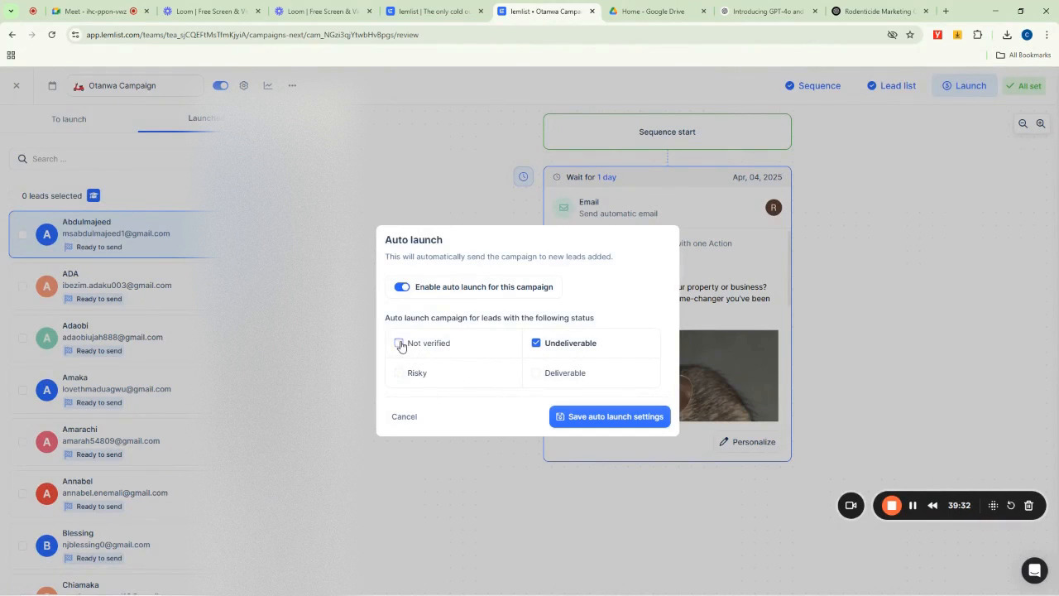
{"action": "left_click", "coordinate": [400, 343]}
{"action": "left_click", "coordinate": [403, 373]}
{"action": "left_click", "coordinate": [536, 373]}
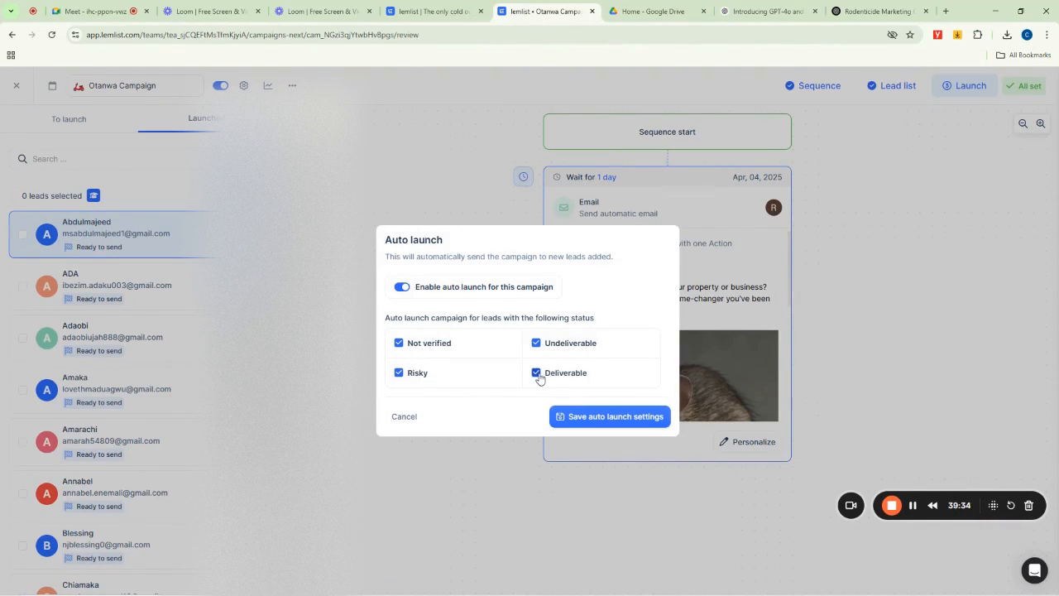
{"action": "left_click", "coordinate": [604, 420]}
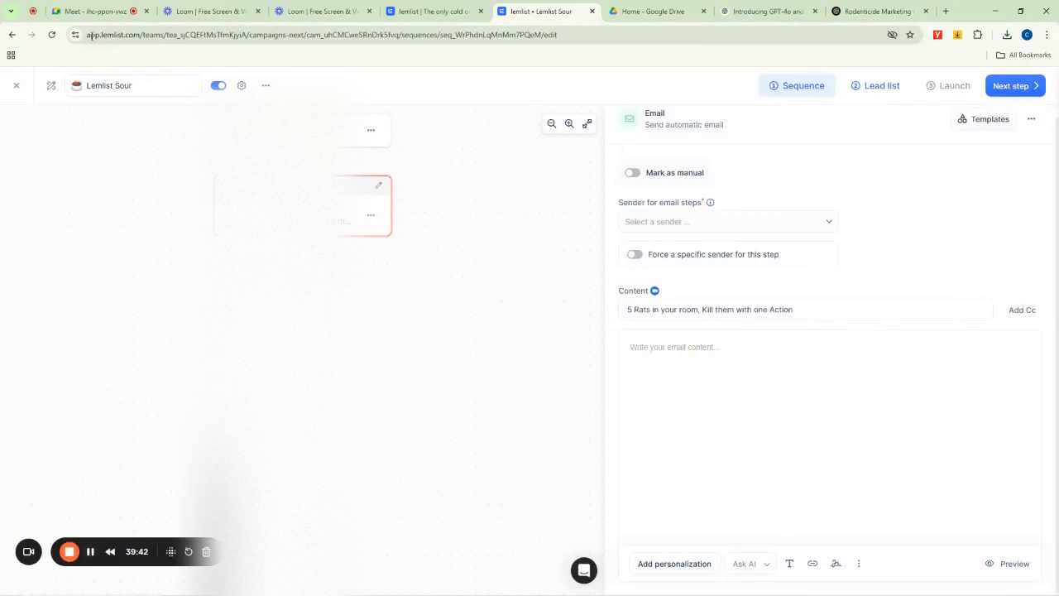
- Rename the new campaign to Lemlist Sourced Campaign
{"action": "left_click", "coordinate": [146, 86]}
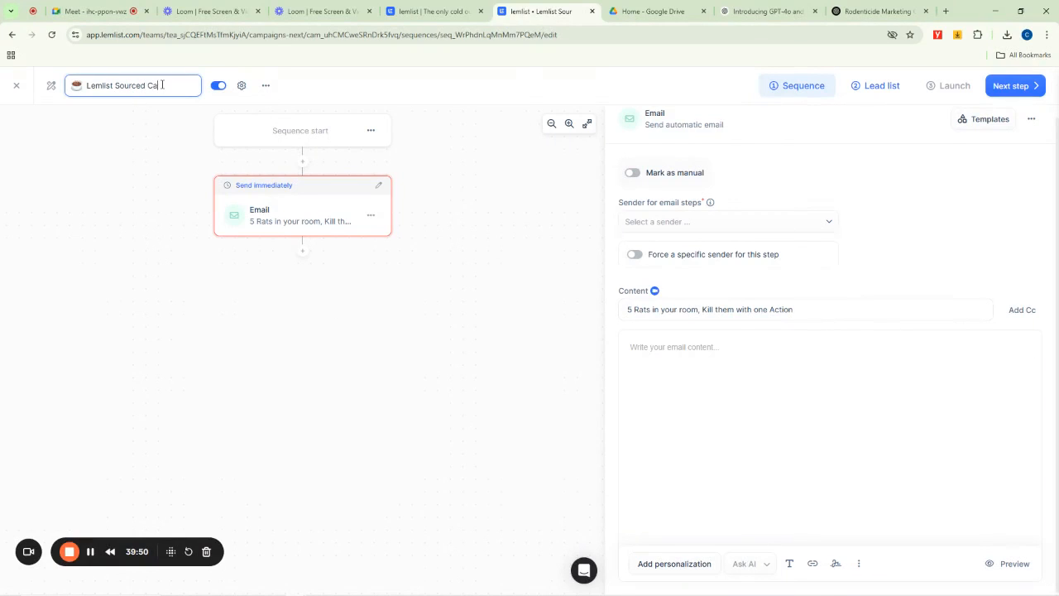
{"action": "type", "text": "mpaign"}
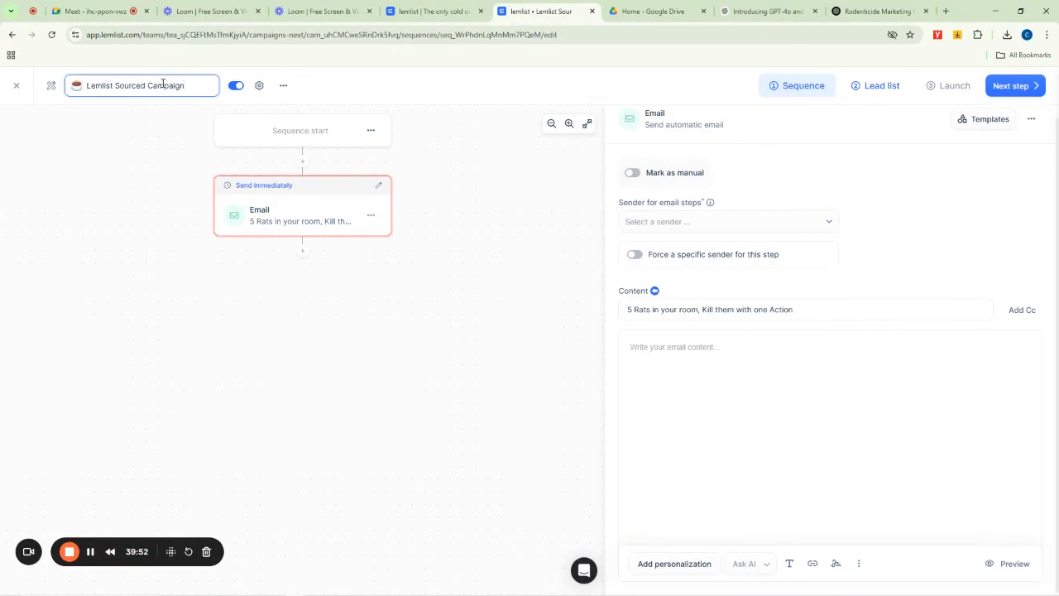
{"action": "left_click", "coordinate": [485, 189]}
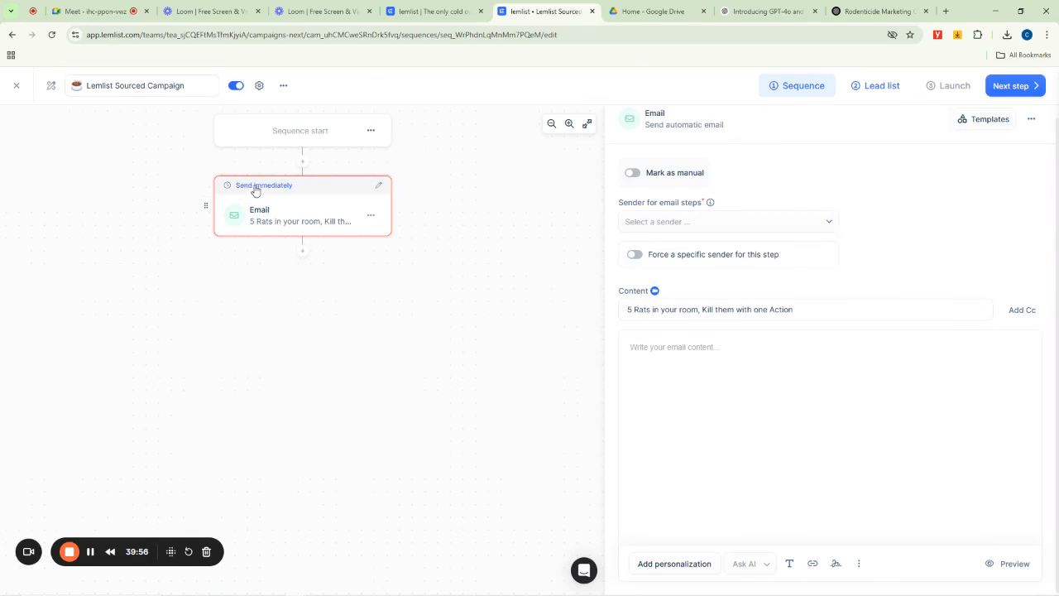
- Set a wait of 0.25 days before the email step
{"action": "left_click", "coordinate": [378, 187]}
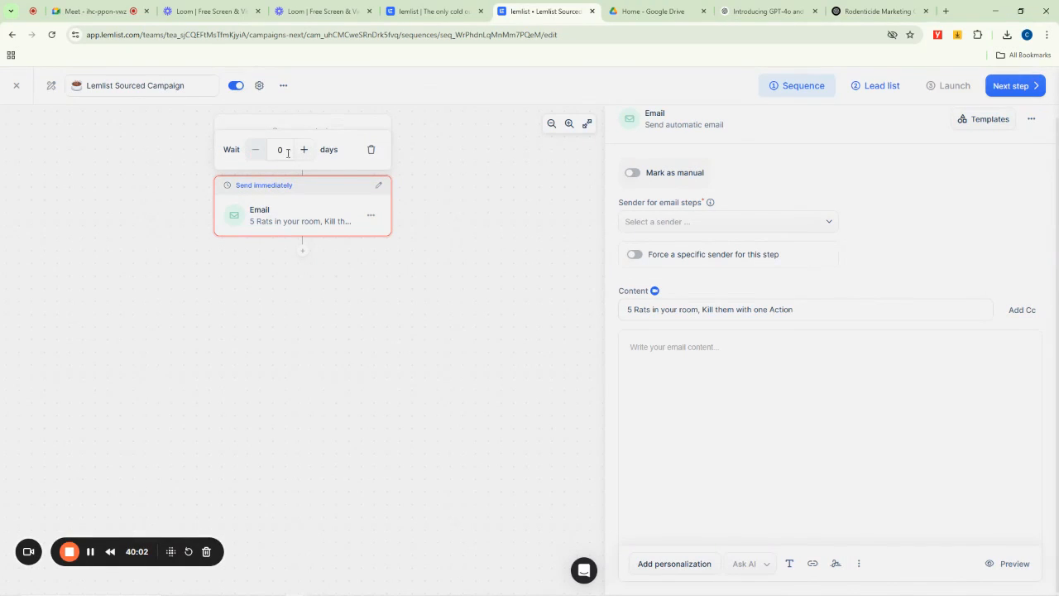
{"action": "left_click", "coordinate": [372, 152]}
{"action": "left_click", "coordinate": [281, 151]}
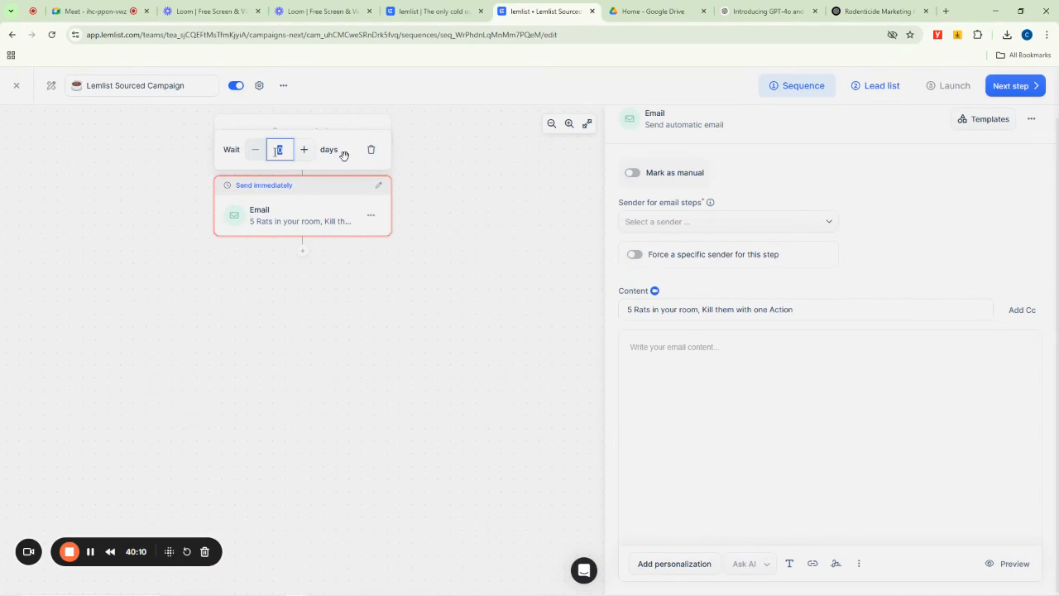
{"action": "left_click", "coordinate": [278, 150]}
{"action": "type", "text": "1"}
{"action": "type", "text": "1"}
{"action": "left_click_drag", "start_coordinate": [289, 149], "coordinate": [277, 151]}
{"action": "type", "text": "25"}
{"action": "type", "text": "0"}
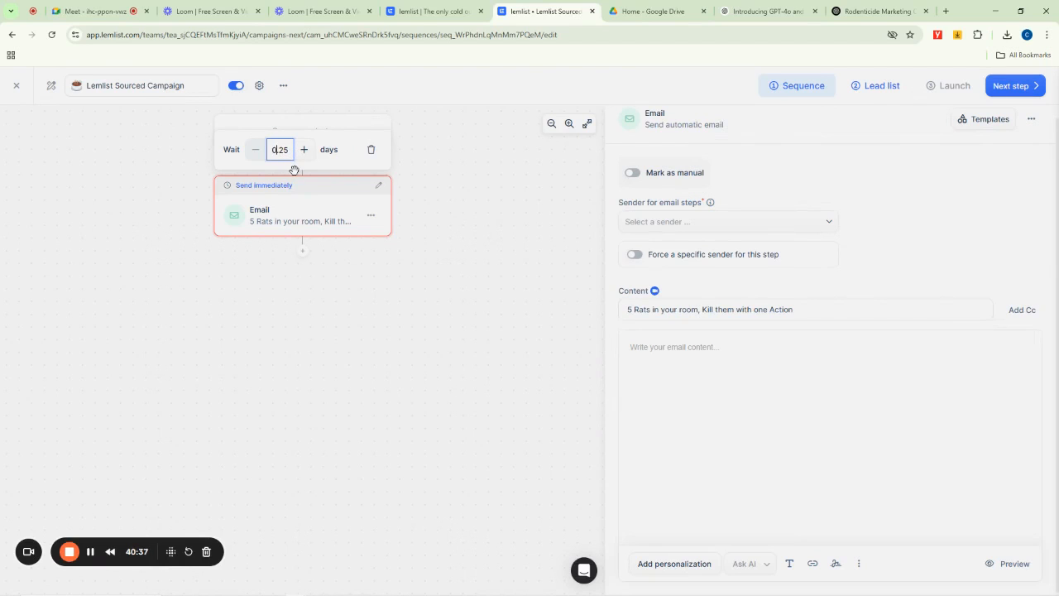
{"action": "left_click", "coordinate": [441, 173]}
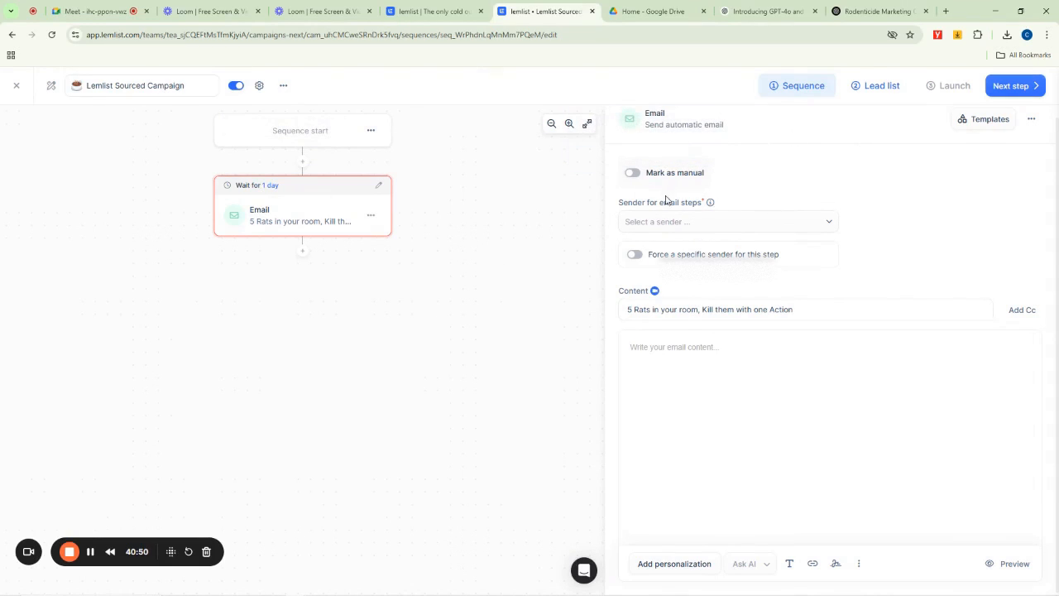
- Select the connected Gmail account as the sender for the email step
{"action": "left_click", "coordinate": [645, 222]}
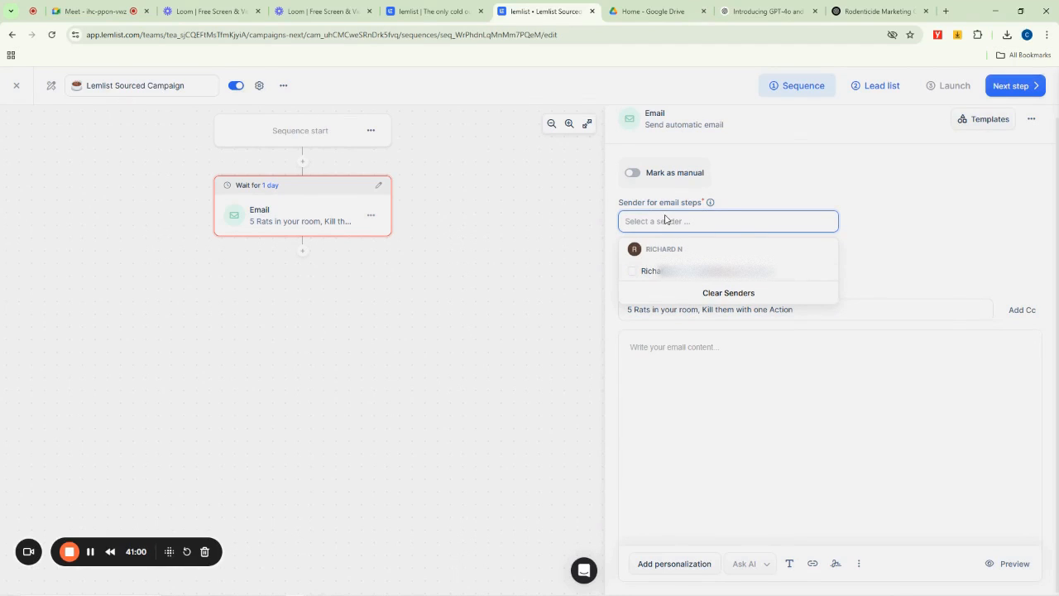
{"action": "left_click", "coordinate": [662, 275]}
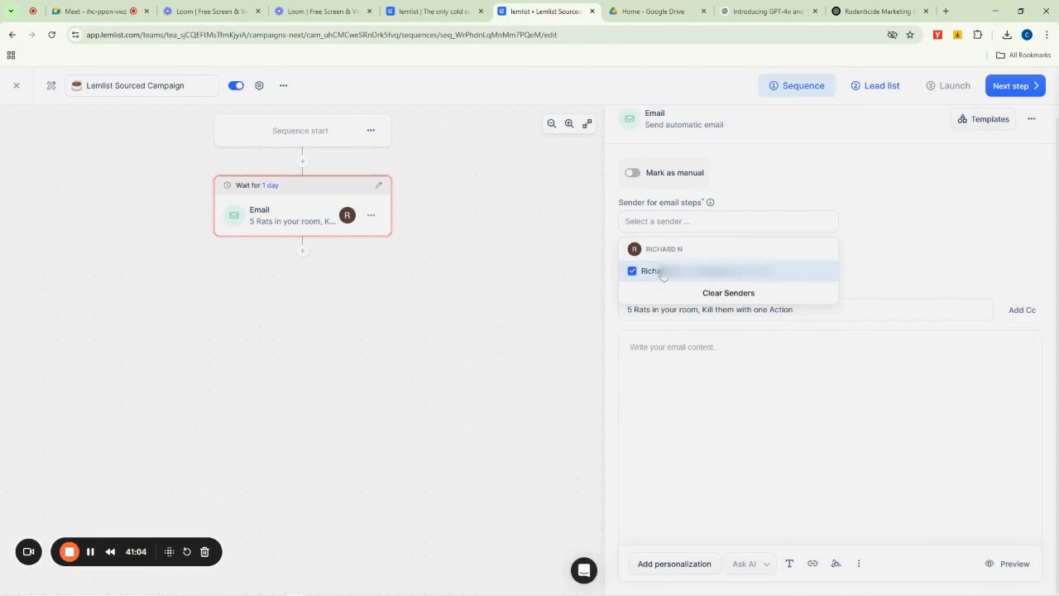
{"action": "left_click", "coordinate": [555, 269]}
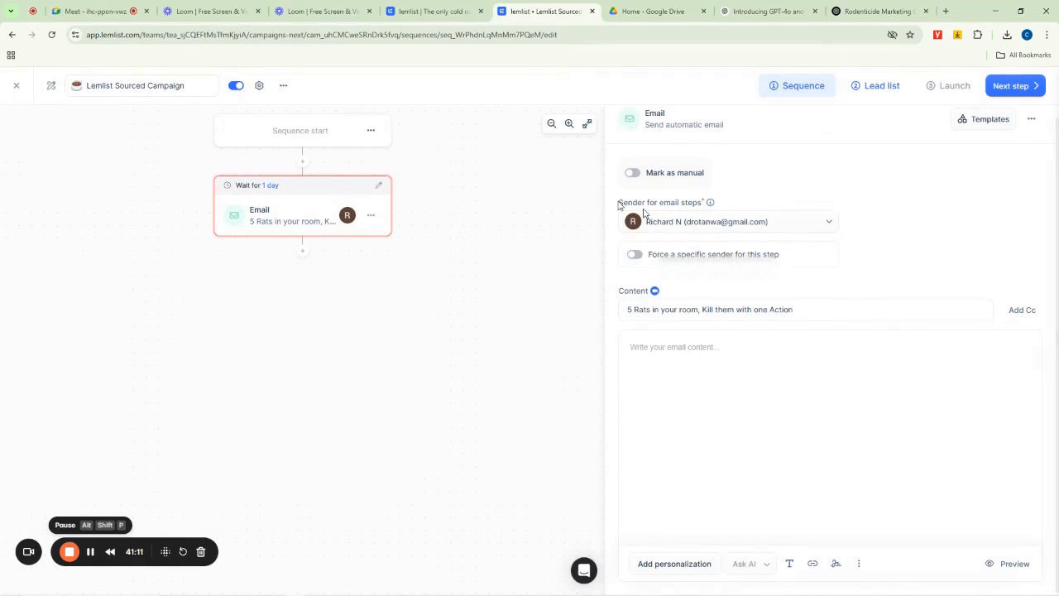
{"action": "left_click_drag", "start_coordinate": [617, 202], "coordinate": [714, 204]}
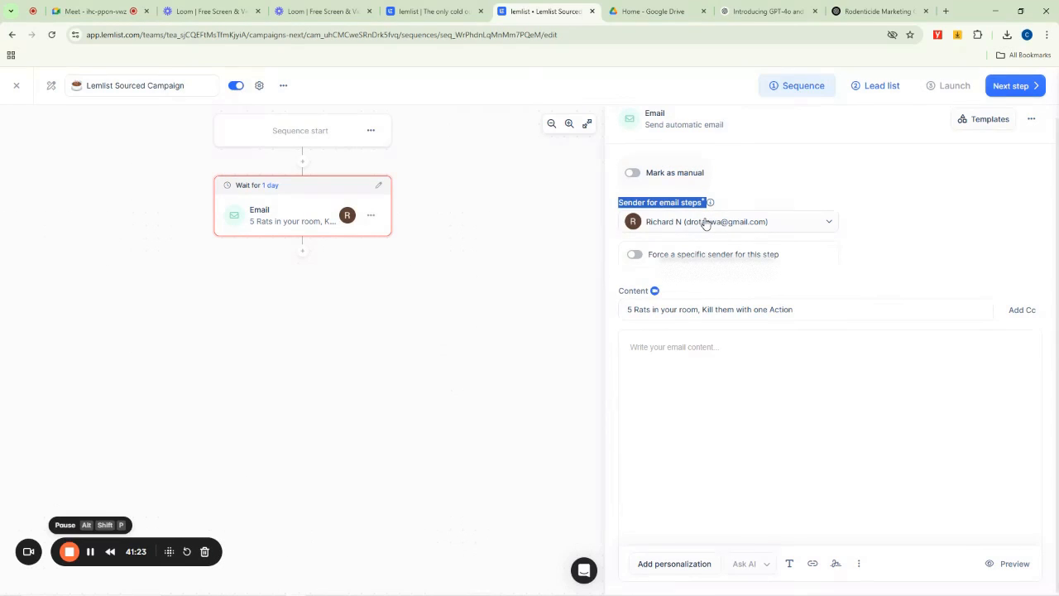
{"action": "left_click", "coordinate": [823, 166]}
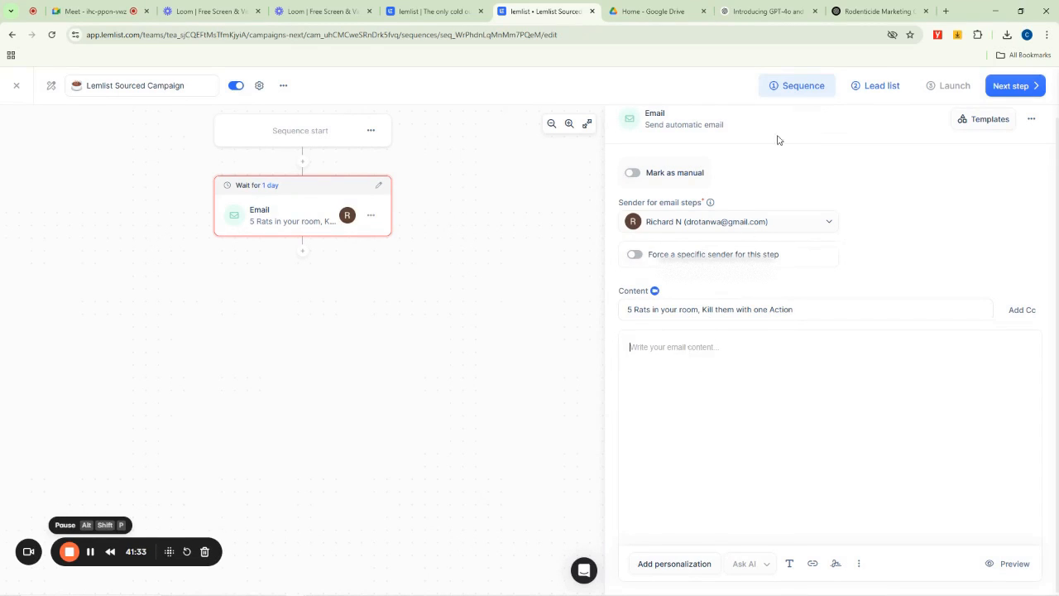
- In ChatGPT, write a prompt asking for a lemlist virtual assistant cover letter highlighting 7 years' experience, calendar and email management and lead generation
{"action": "left_click", "coordinate": [879, 11]}
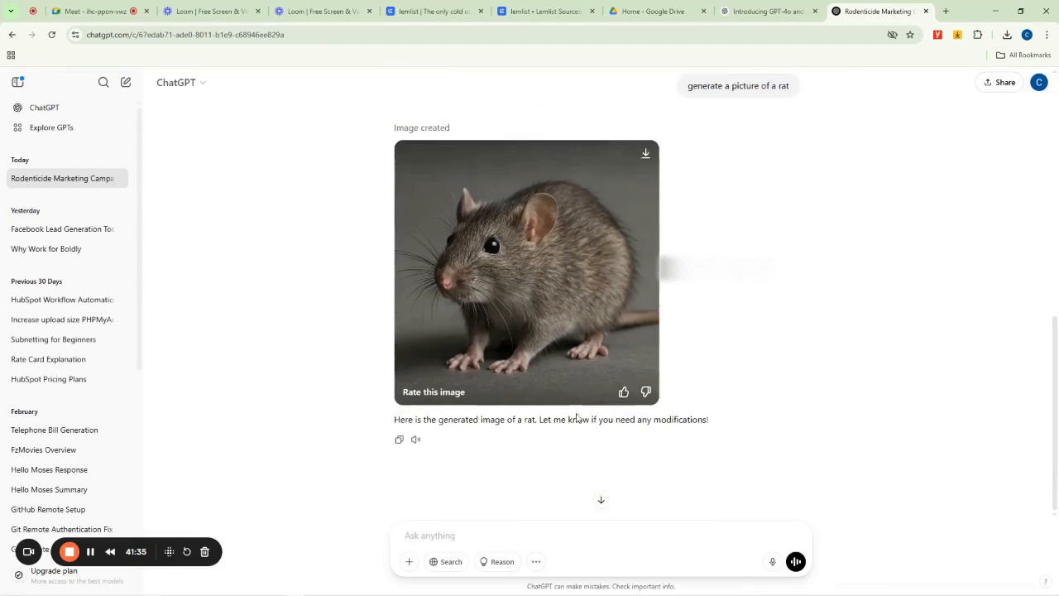
{"action": "scroll", "coordinate": [526, 273], "scroll_direction": "down", "scroll_amount": 3}
{"action": "type", "text": "i want"}
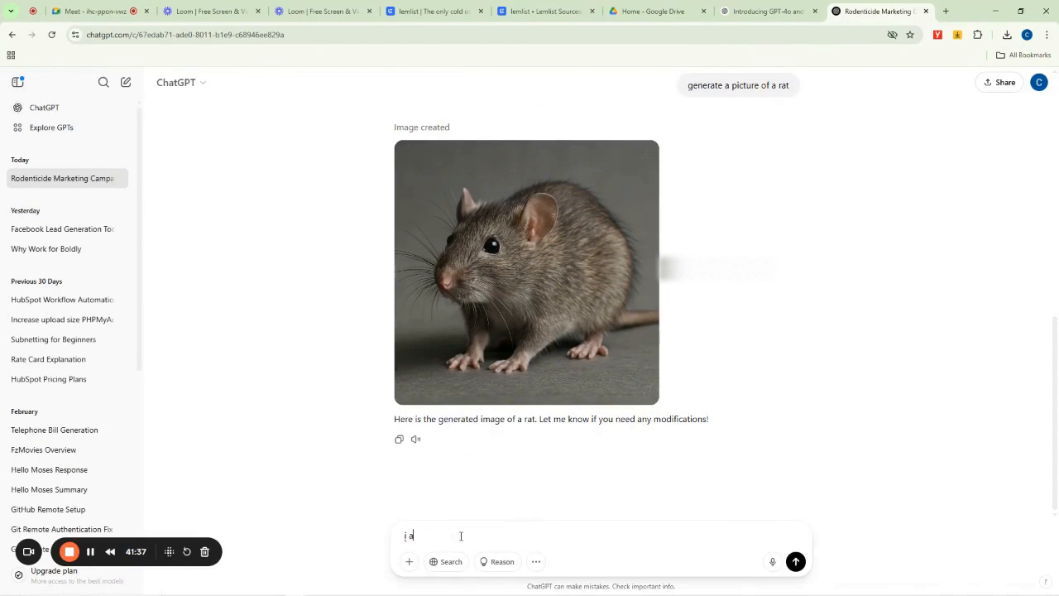
{"action": "type", "text": " to apply for a vir"}
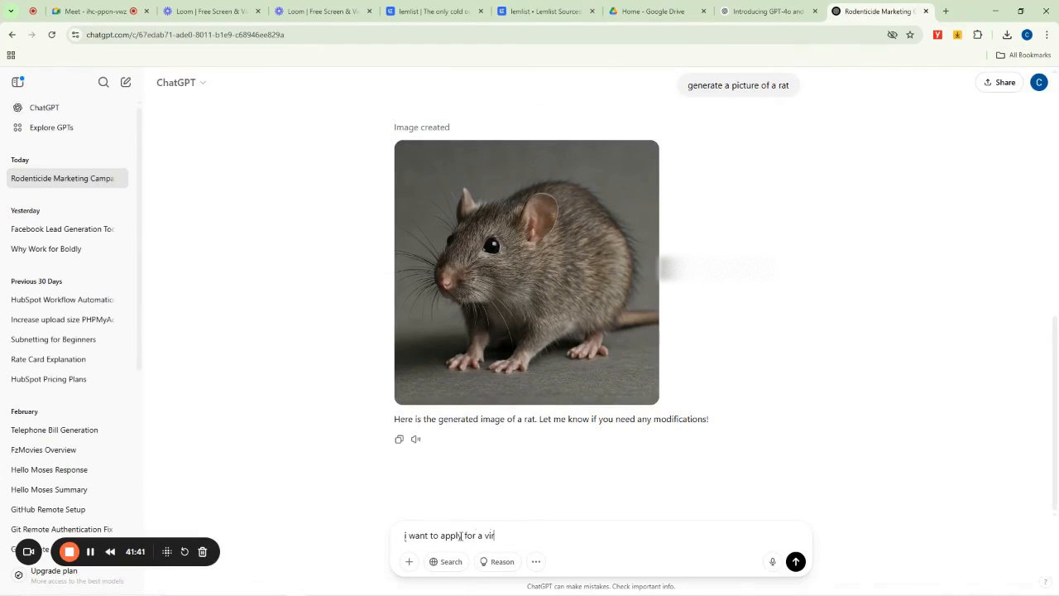
{"action": "type", "text": "tual assistan"}
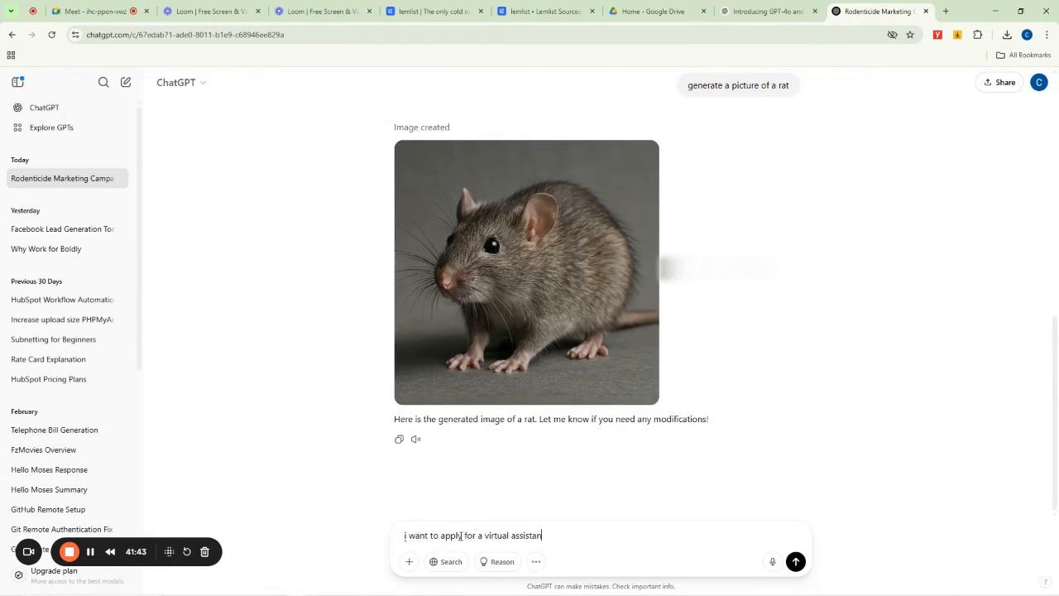
{"action": "type", "text": "t role using lemlist, dra"}
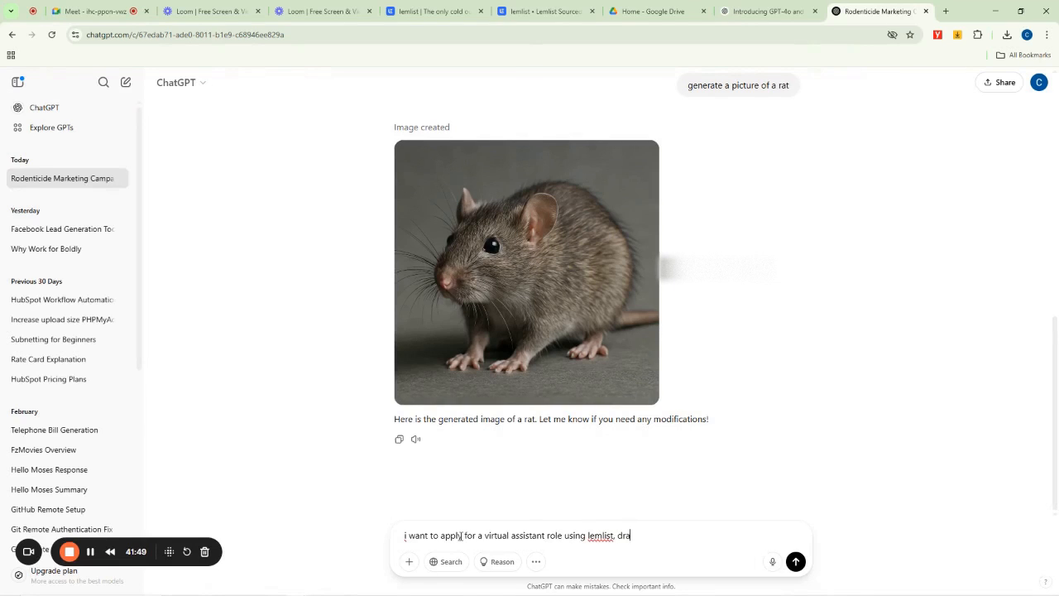
{"action": "type", "text": "ft me a"}
{"action": "type", "text": " cover letter showa"}
{"action": "type", "text": "cin"}
{"action": "type", "text": "casing my "}
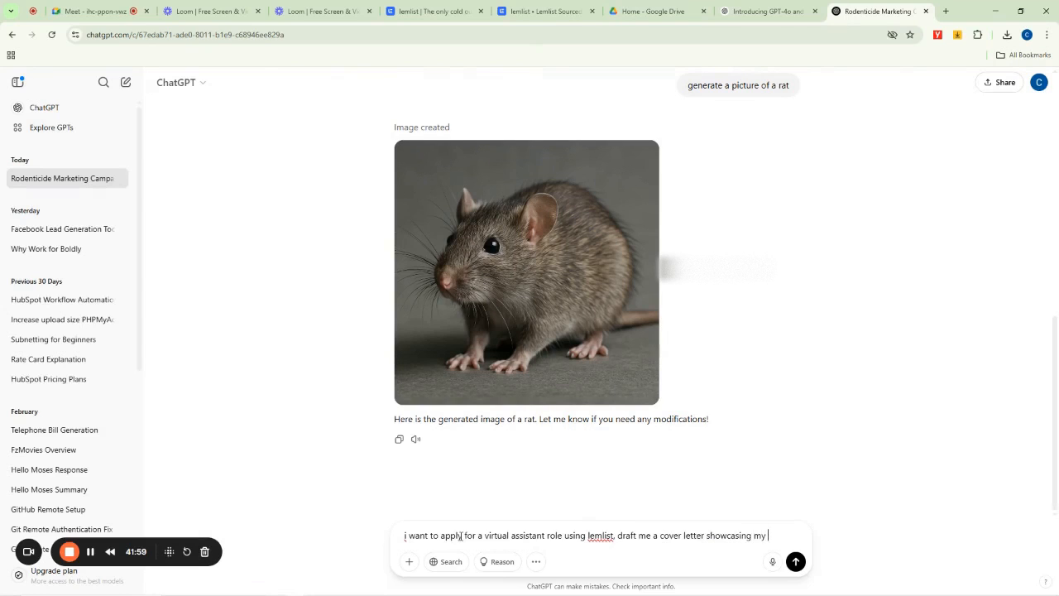
{"action": "type", "text": "7 years of expe"}
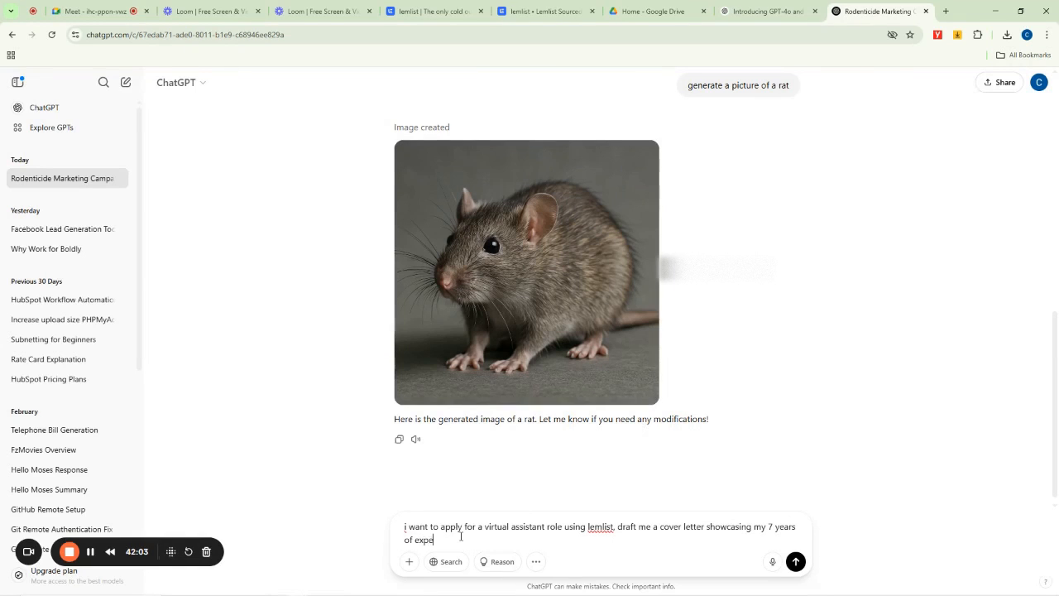
{"action": "type", "text": "rience as a bvirirtual assistant"}
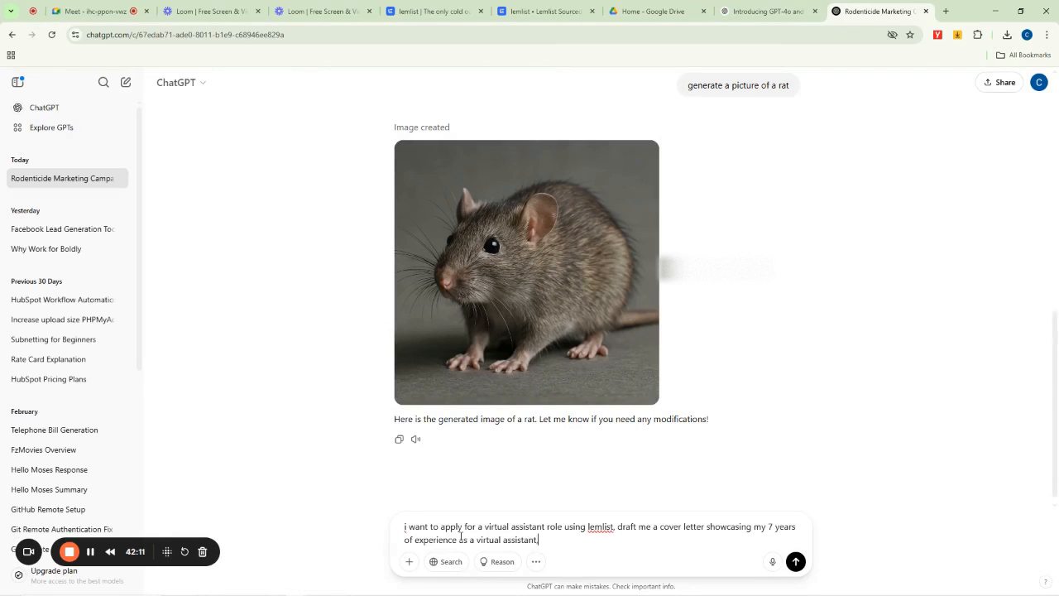
{"action": "type", "text": ", also high"}
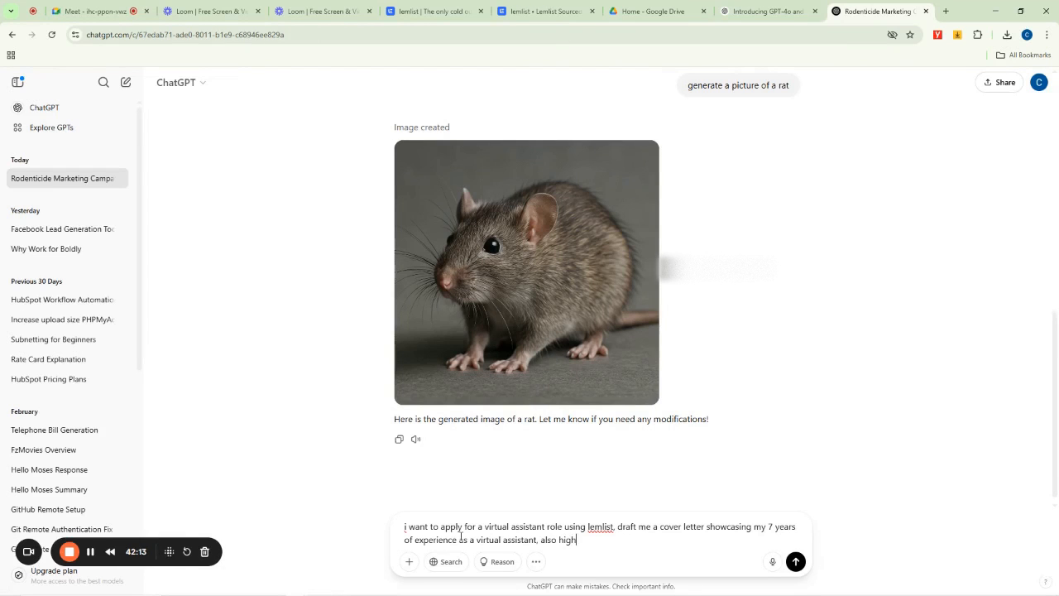
{"action": "type", "text": "light my skills in Calendar amanegement"}
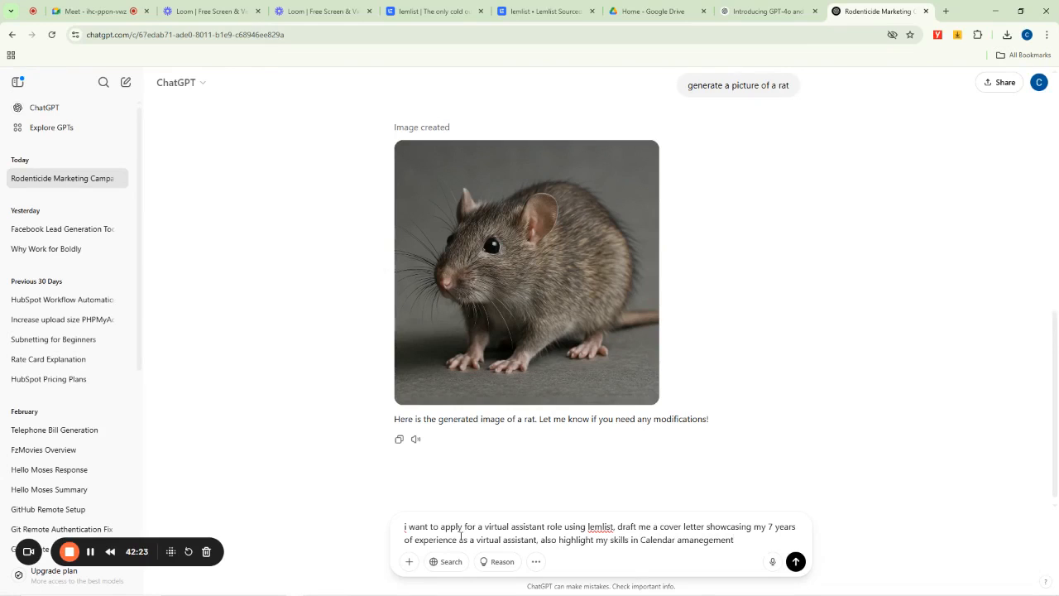
{"action": "type", "text": ", "}
{"action": "type", "text": "email aman"}
{"action": "key", "text": "BackSpace"}
{"action": "key", "text": "BackSpace"}
{"action": "type", "text": "management,"}
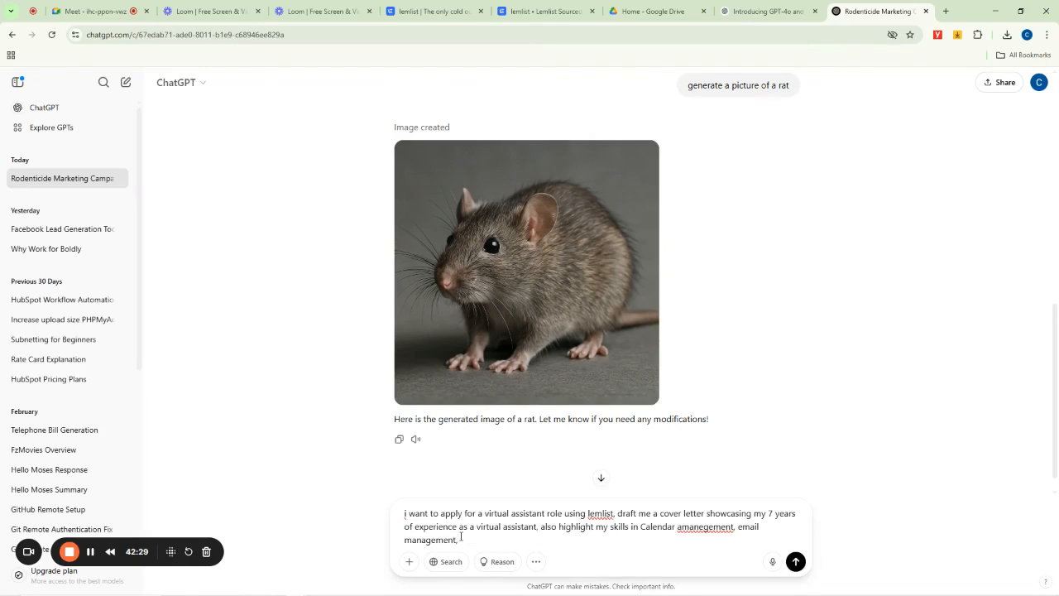
{"action": "type", "text": " lead generation, et"}
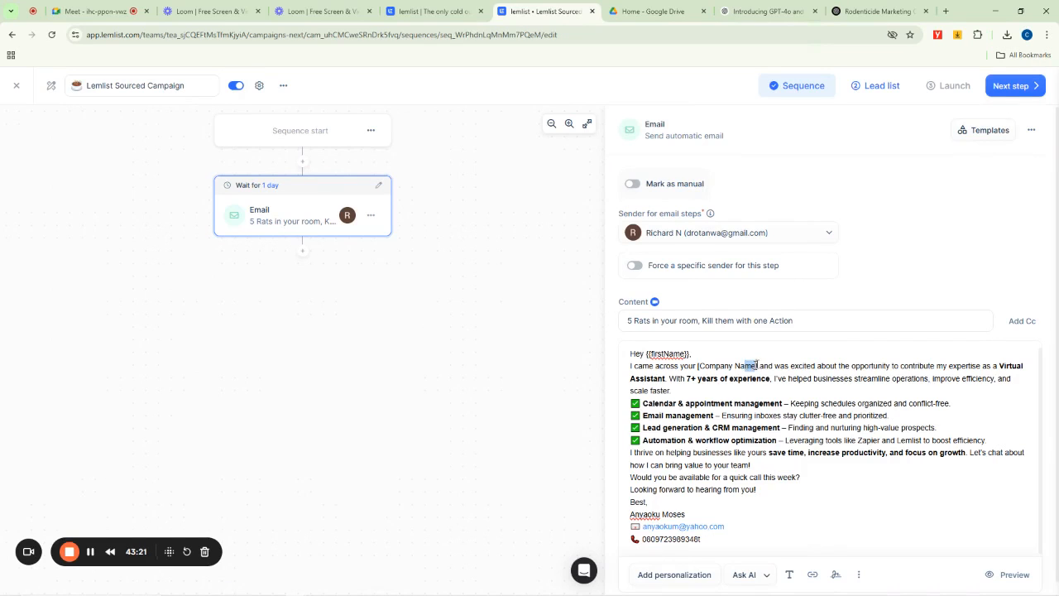
- Replace the [Company Name] placeholder in the email body with the companyName personalization variable
{"action": "left_click_drag", "start_coordinate": [757, 365], "coordinate": [697, 365]}
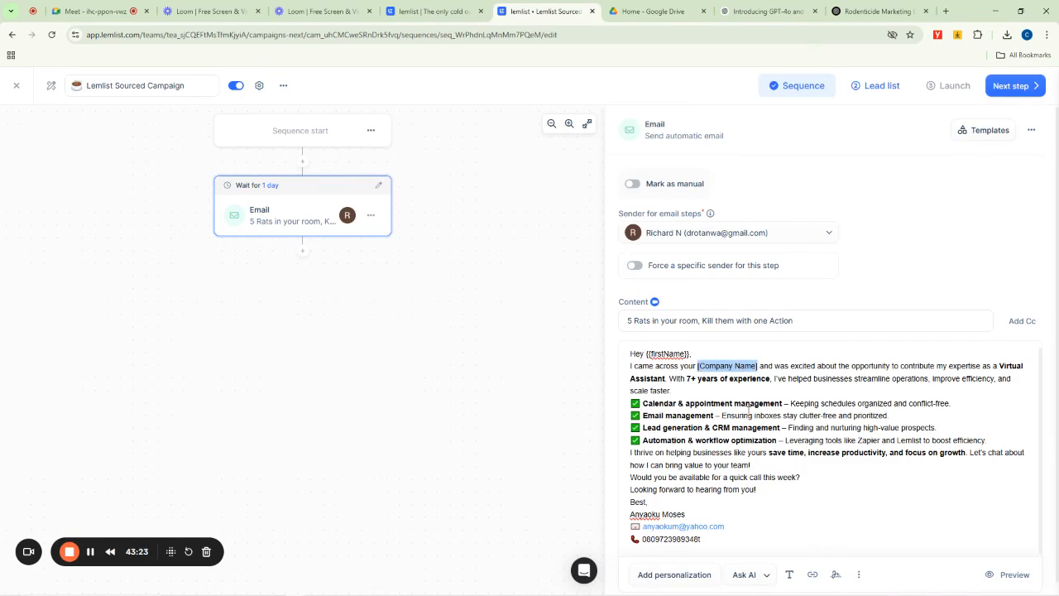
{"action": "key", "text": "BackSpace"}
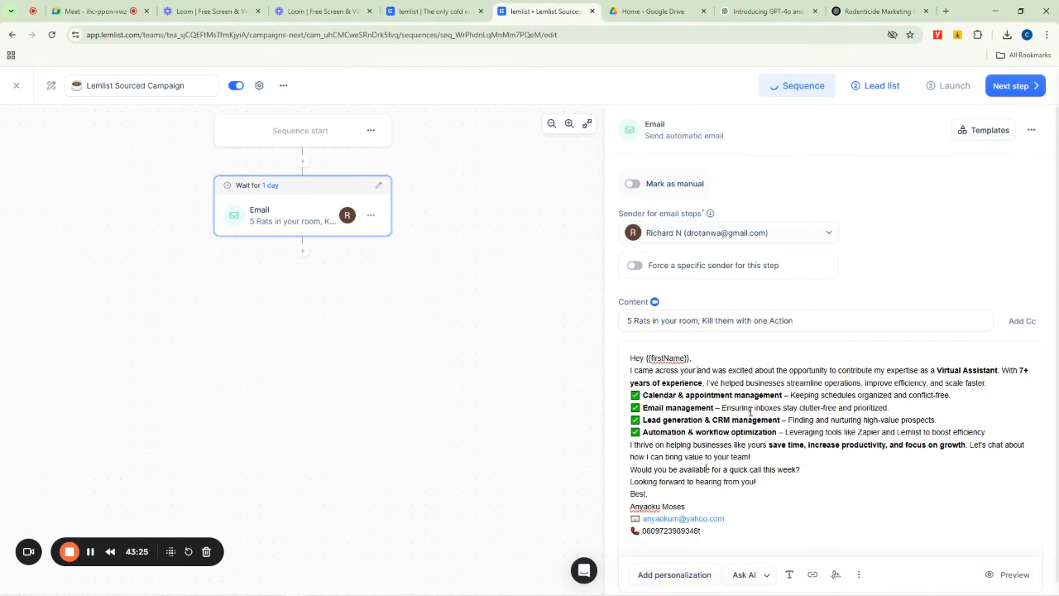
{"action": "left_click", "coordinate": [686, 575]}
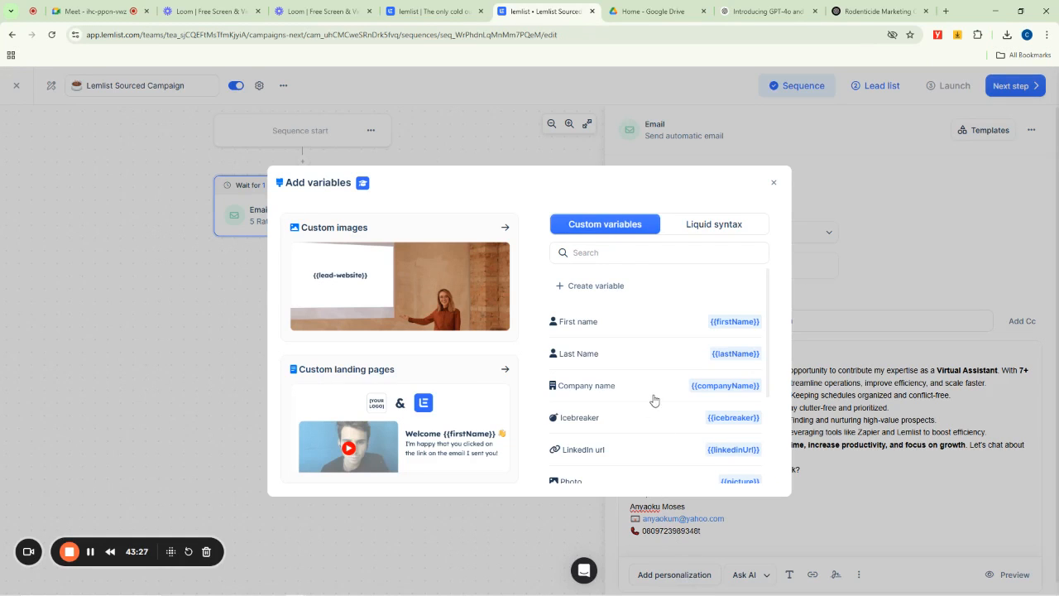
{"action": "left_click", "coordinate": [728, 386]}
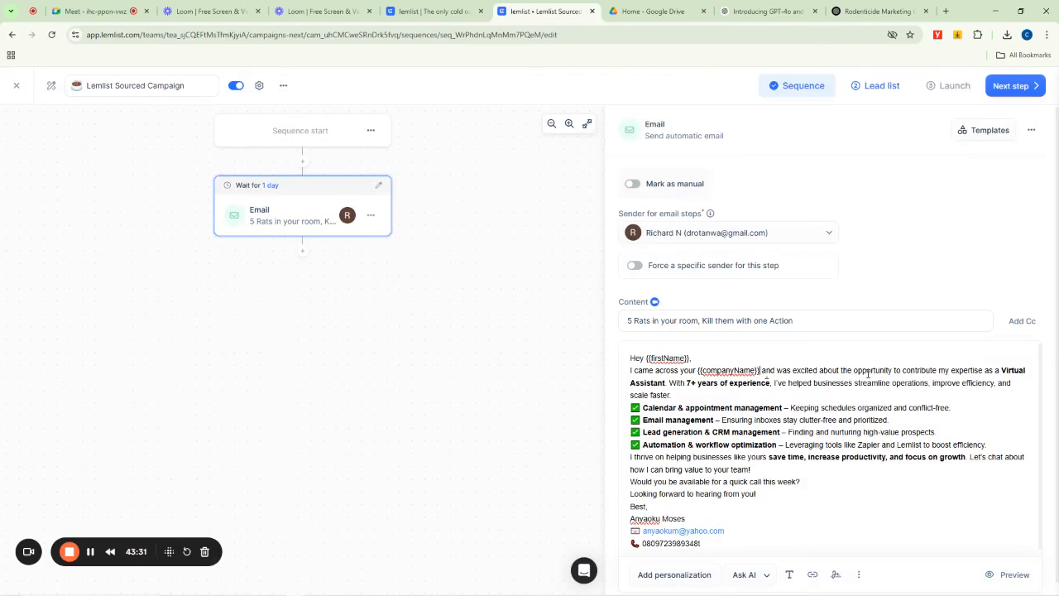
- Attach the file dogman.JPG from the Desktop to the email body
{"action": "scroll", "coordinate": [732, 438], "scroll_direction": "down", "scroll_amount": 1}
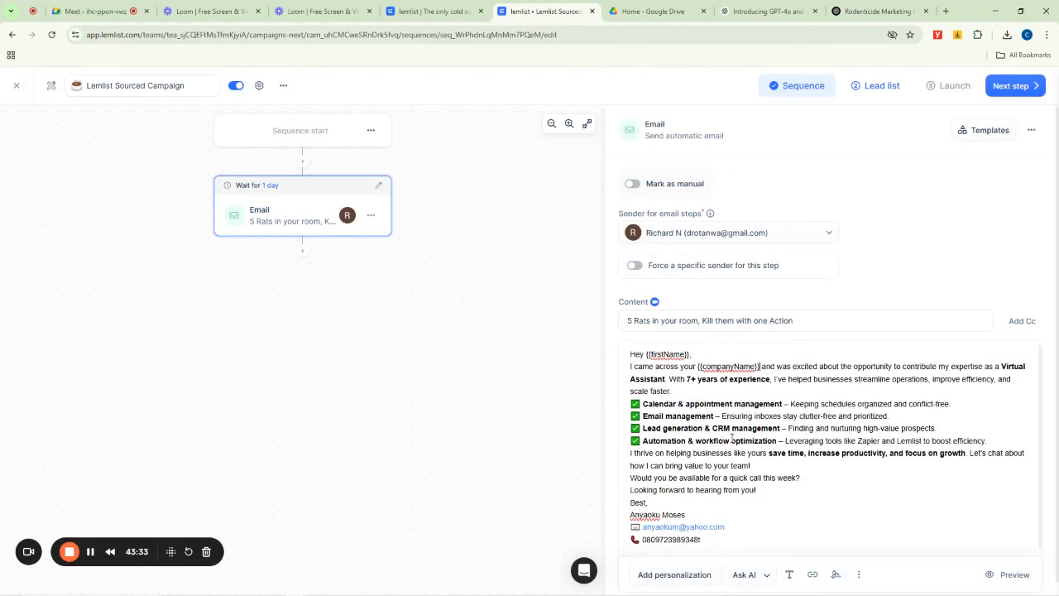
{"action": "scroll", "coordinate": [709, 509], "scroll_direction": "down", "scroll_amount": 1}
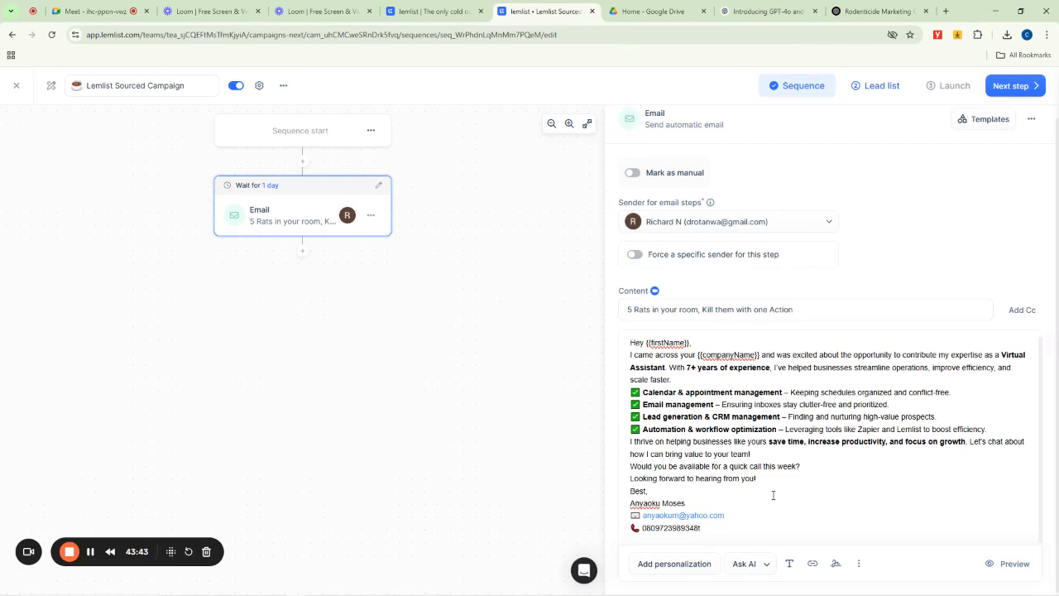
{"action": "left_click", "coordinate": [812, 566]}
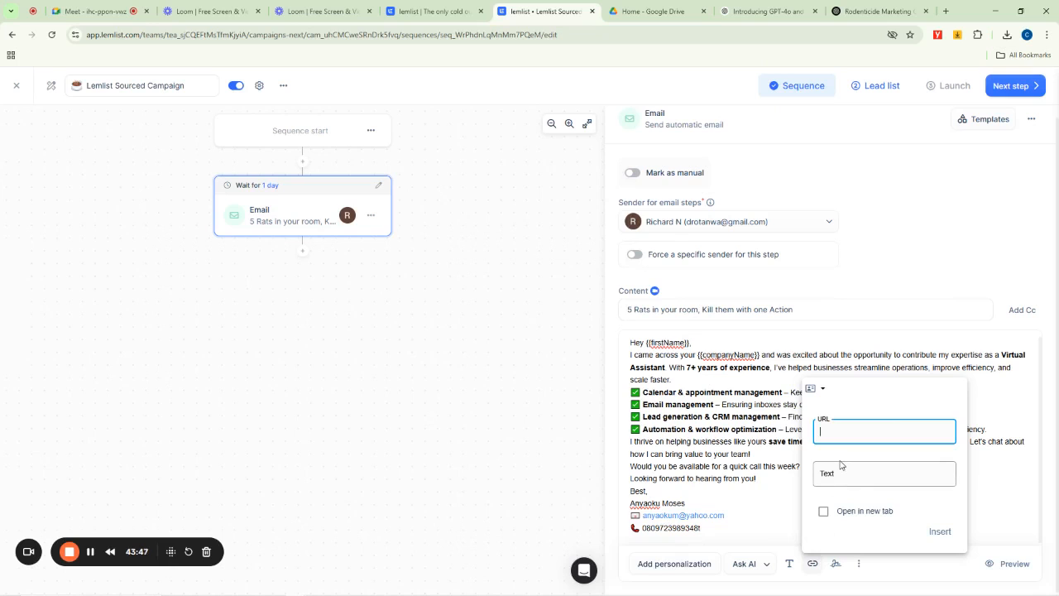
{"action": "left_click", "coordinate": [744, 510]}
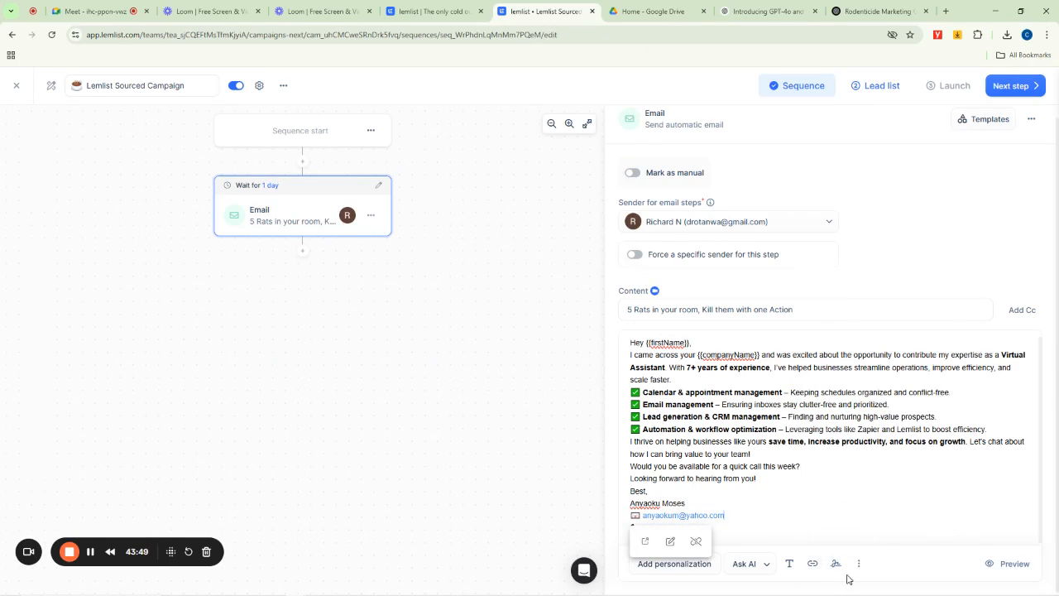
{"action": "left_click", "coordinate": [859, 568]}
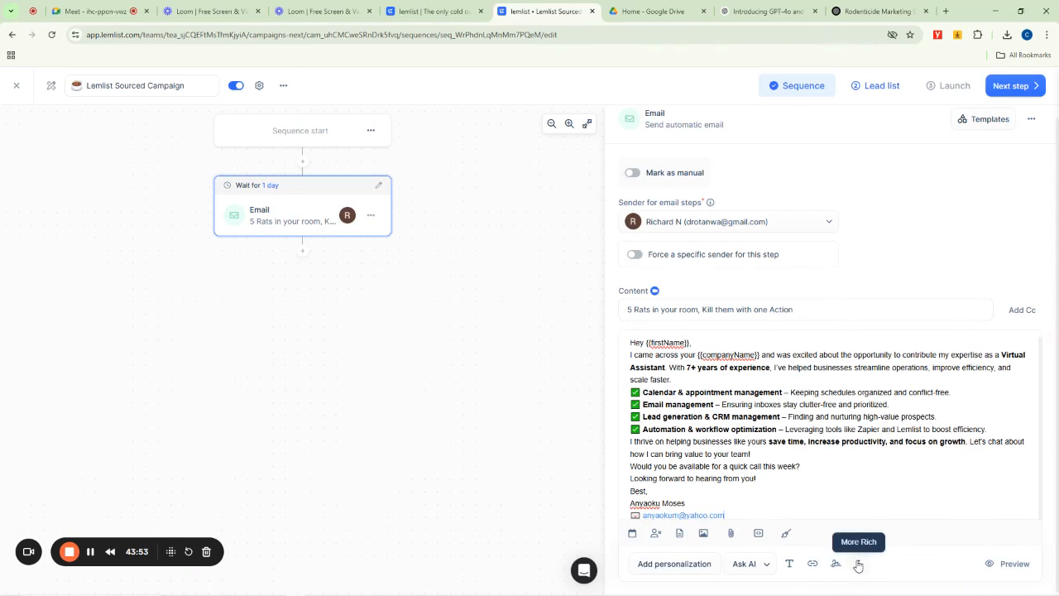
{"action": "left_click", "coordinate": [858, 566]}
{"action": "left_click", "coordinate": [858, 566]}
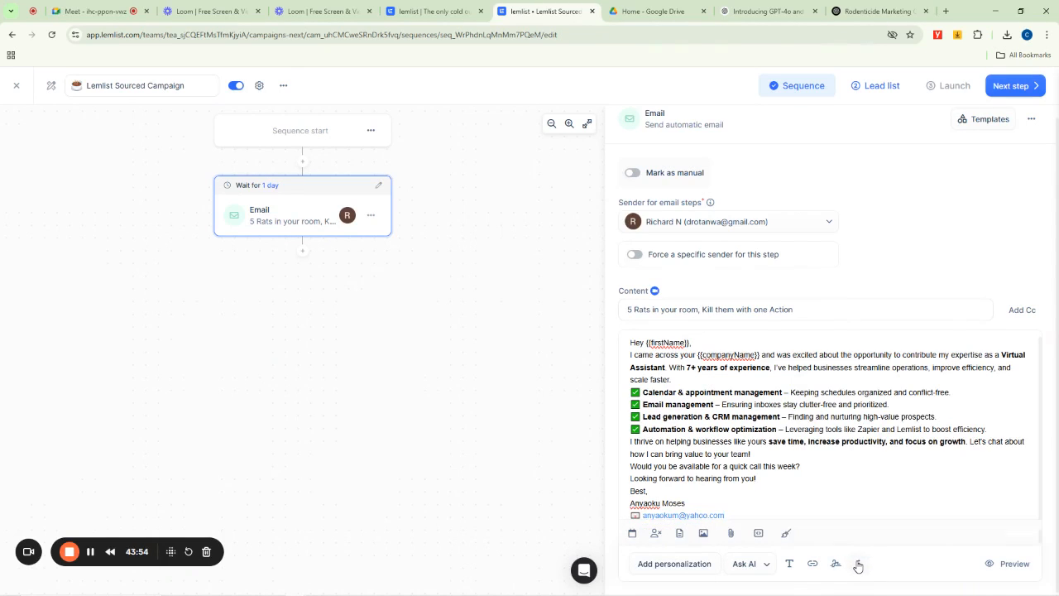
{"action": "left_click", "coordinate": [729, 534]}
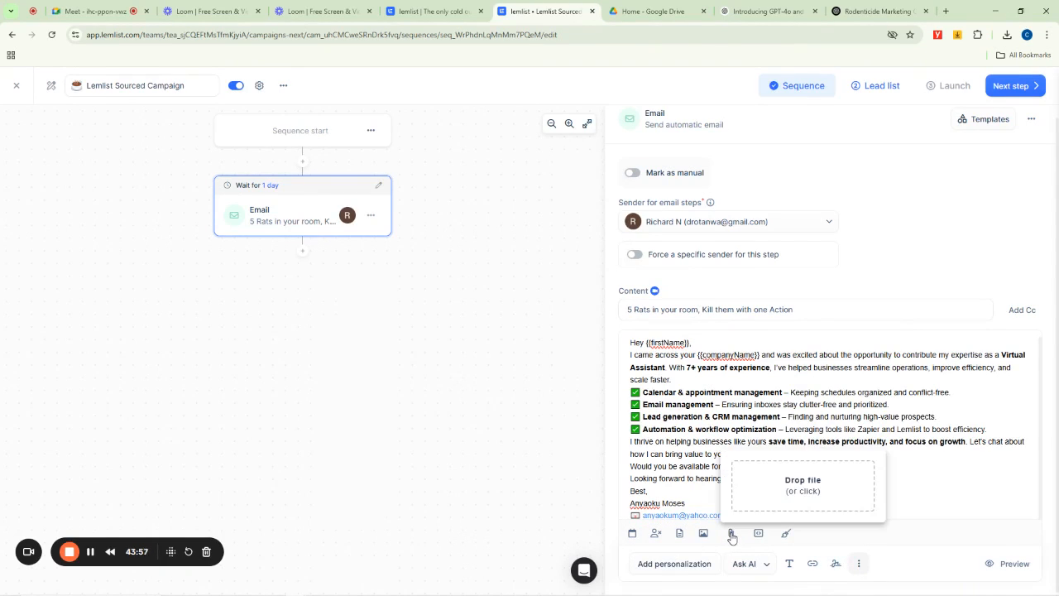
{"action": "left_click", "coordinate": [826, 484]}
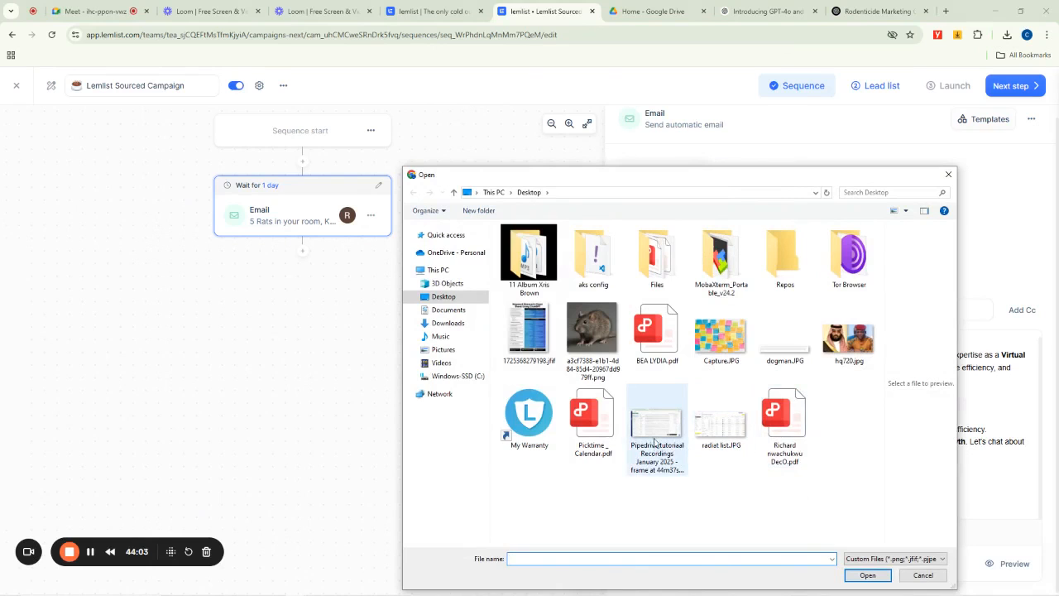
{"action": "left_click", "coordinate": [784, 355]}
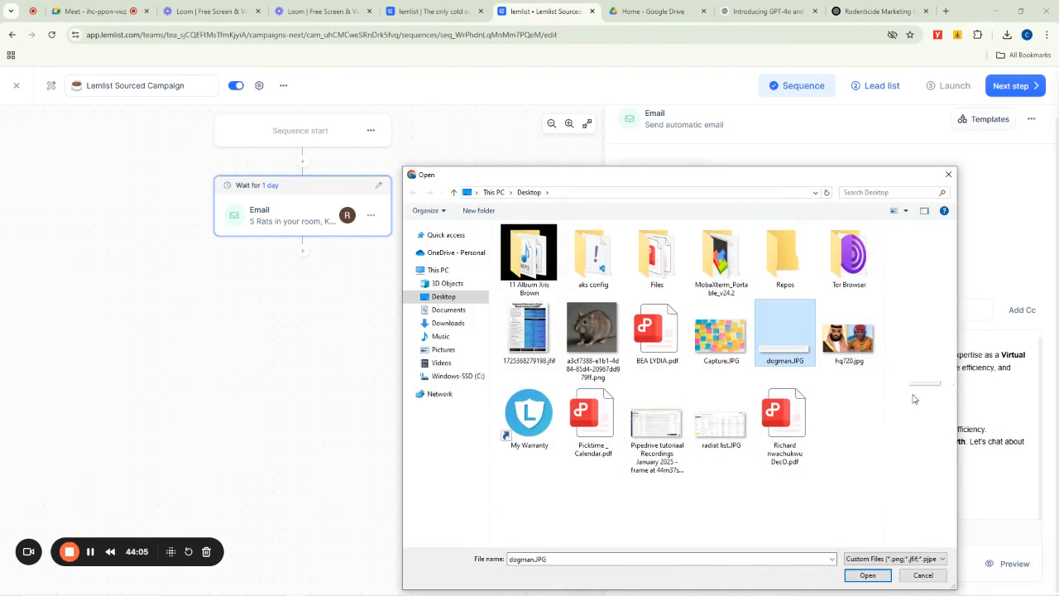
{"action": "left_click", "coordinate": [867, 575]}
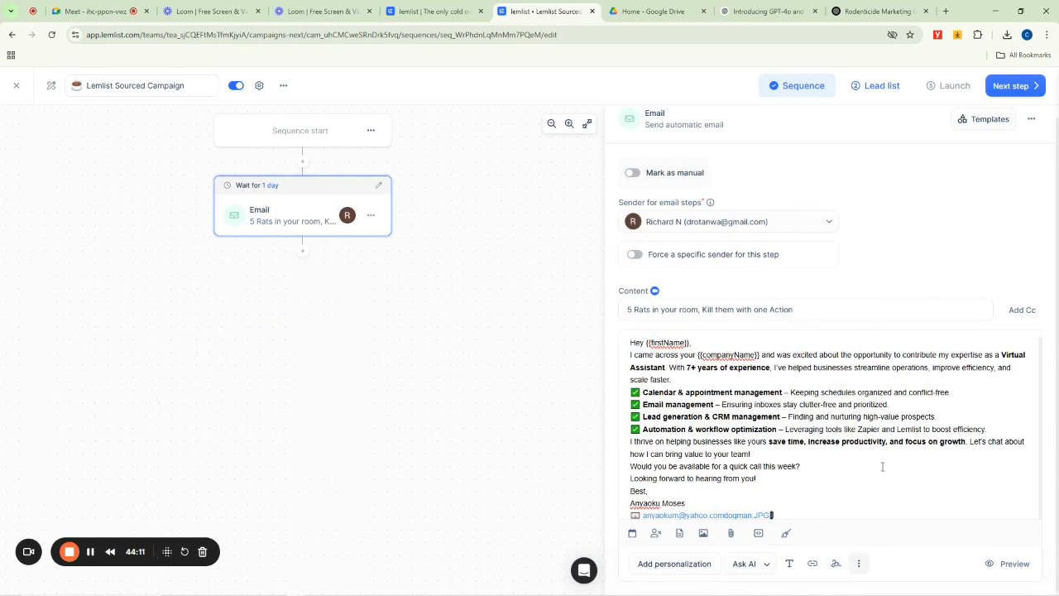
- Switch to the campaign's lead list
{"action": "scroll", "coordinate": [852, 357], "scroll_direction": "up", "scroll_amount": 1}
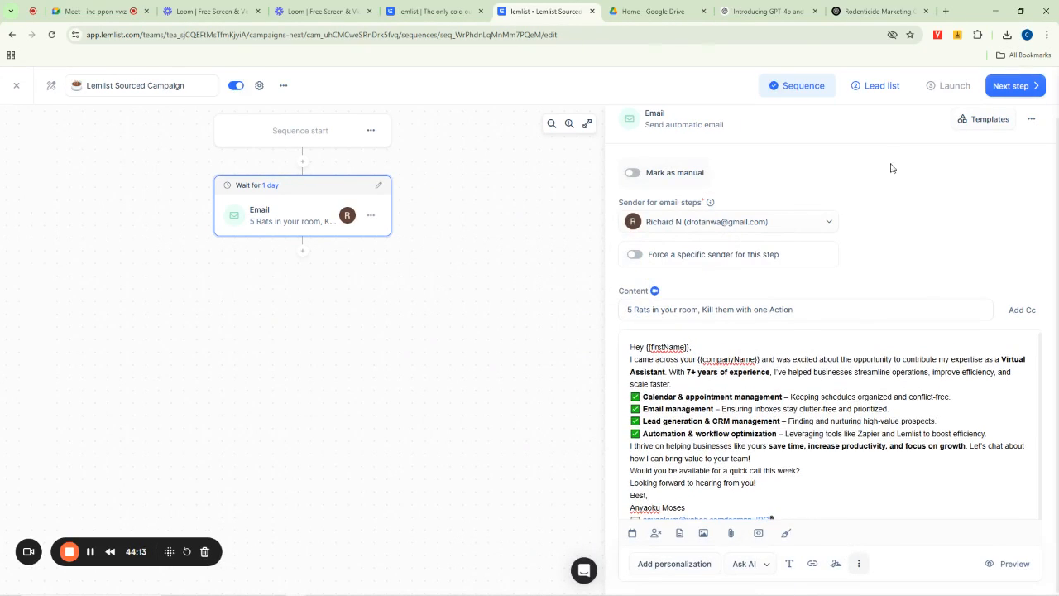
{"action": "left_click", "coordinate": [873, 86]}
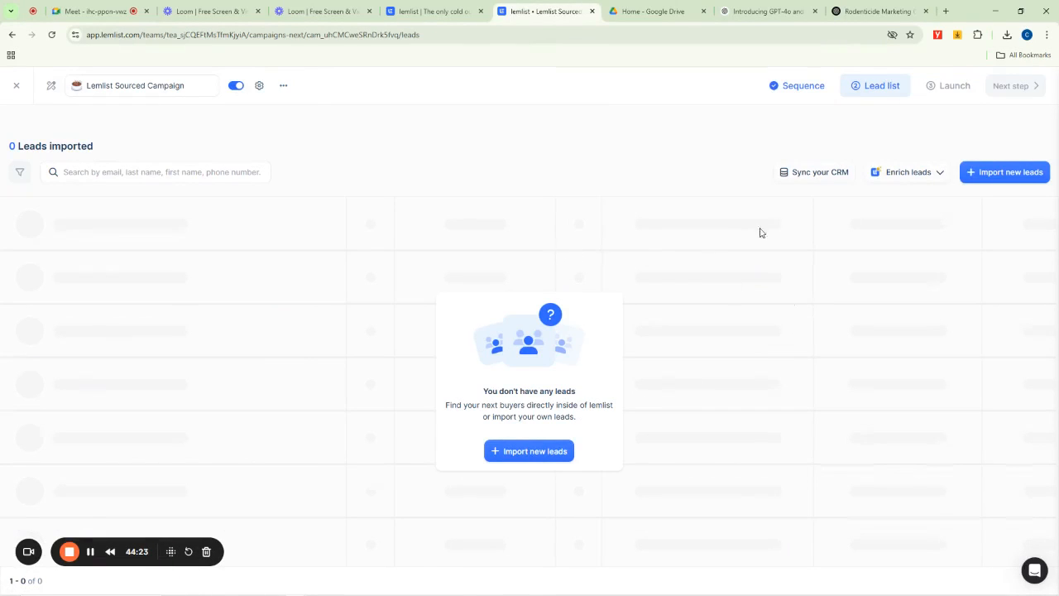
{"action": "left_click", "coordinate": [1022, 178]}
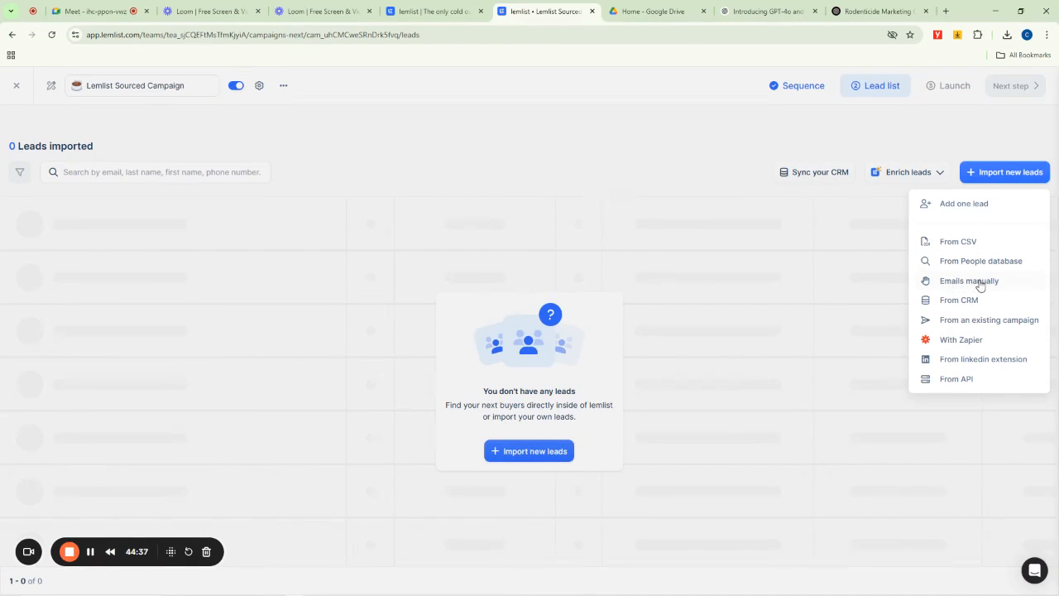
{"action": "left_click", "coordinate": [956, 282]}
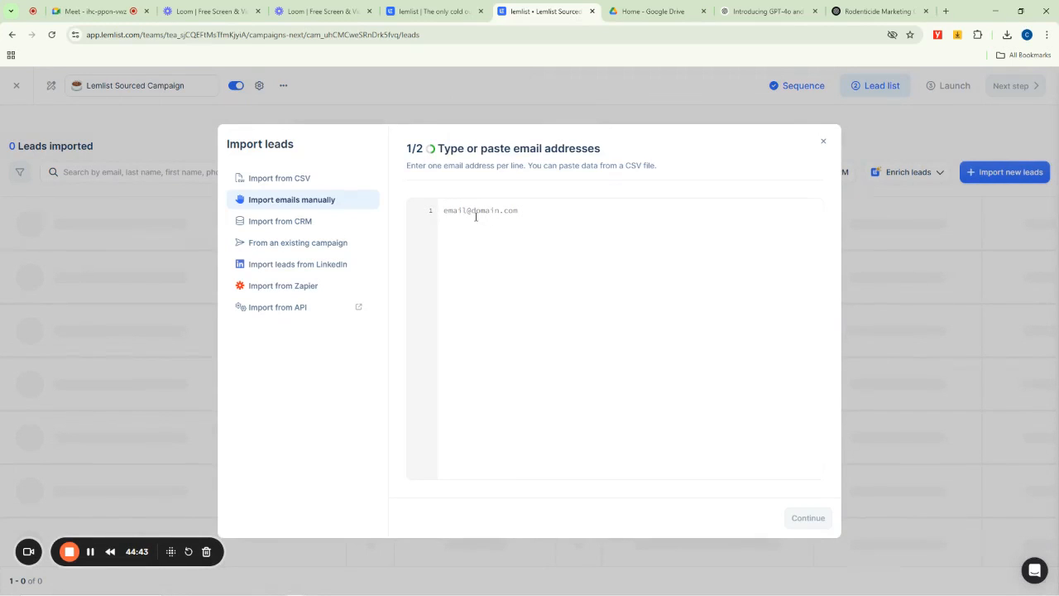
{"action": "left_click", "coordinate": [825, 146]}
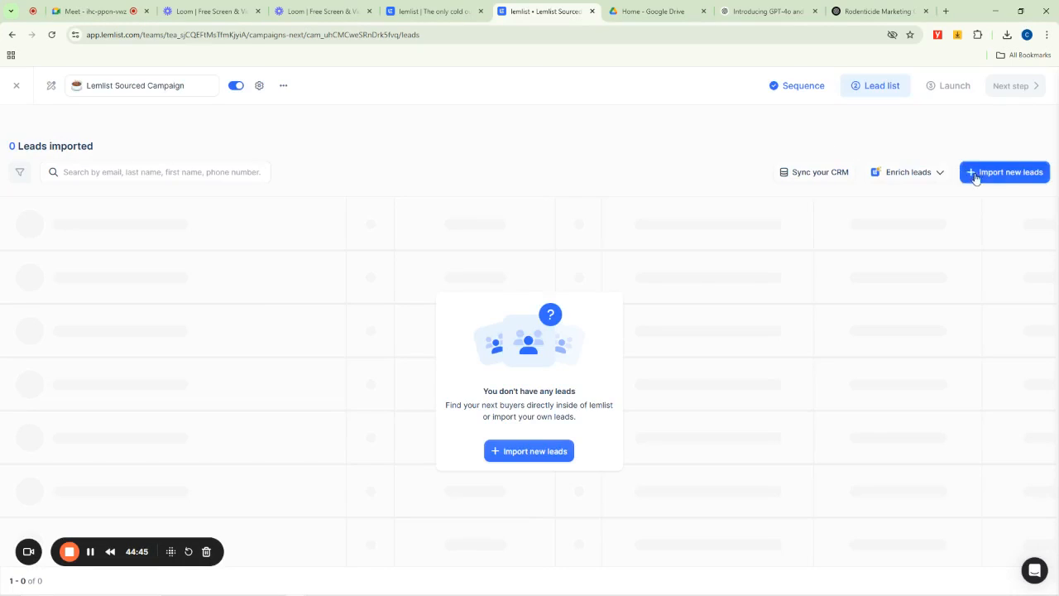
- Push all 100 listed Papua New Guinea leads from the People database into the Lemlist Sourced Campaign
{"action": "left_click", "coordinate": [1004, 172]}
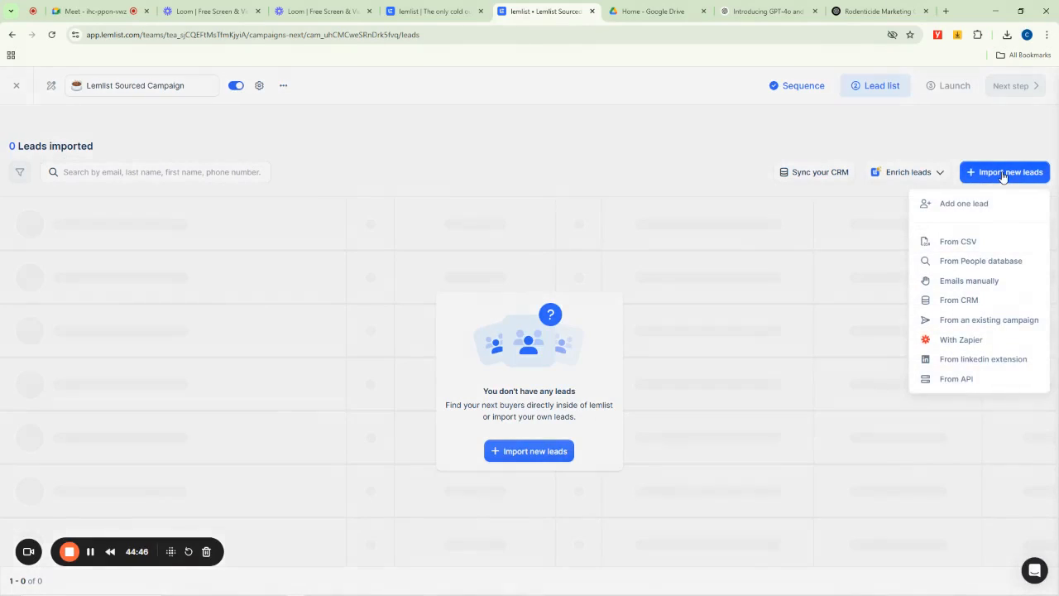
{"action": "left_click", "coordinate": [964, 261]}
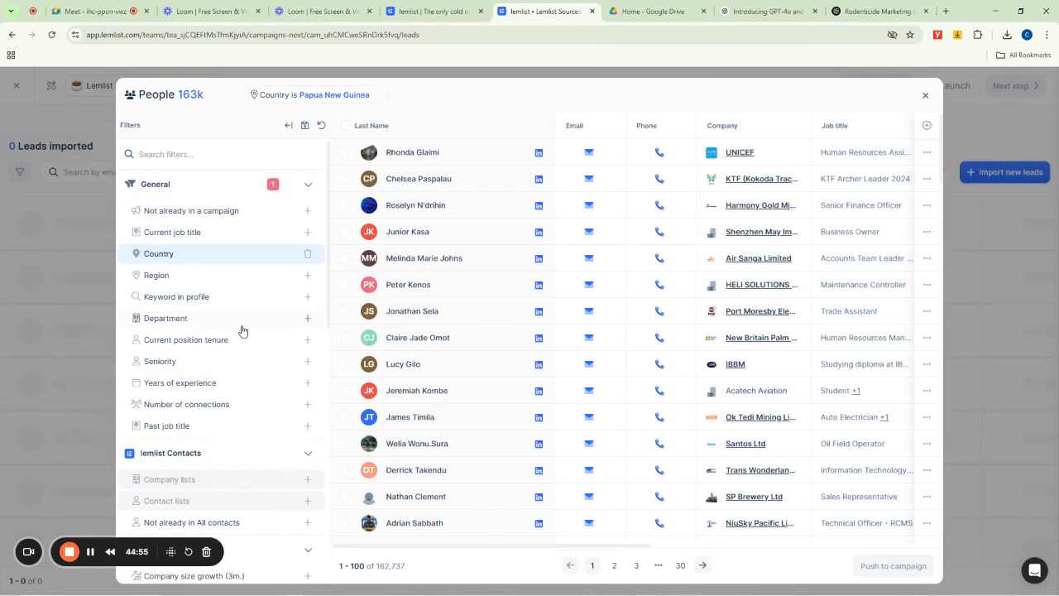
{"action": "scroll", "coordinate": [242, 331], "scroll_direction": "down", "scroll_amount": 8}
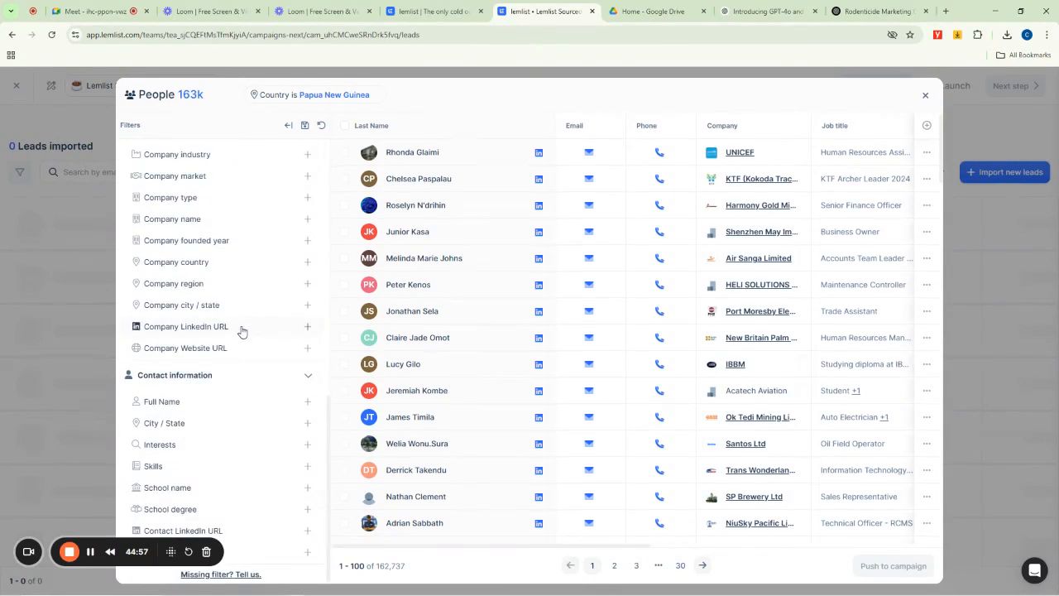
{"action": "scroll", "coordinate": [242, 331], "scroll_direction": "up", "scroll_amount": 10}
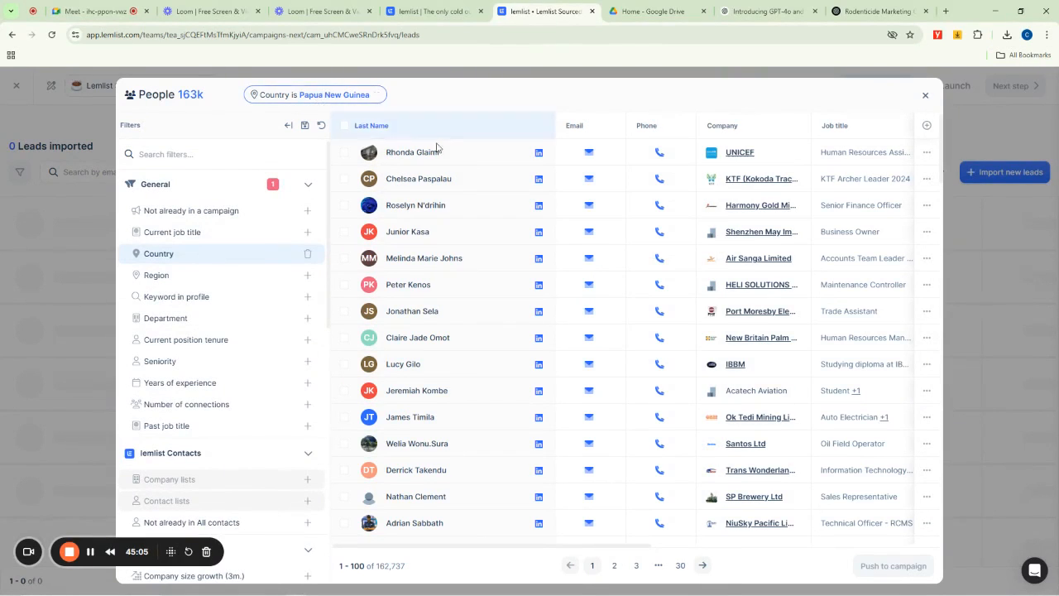
{"action": "left_click", "coordinate": [344, 125]}
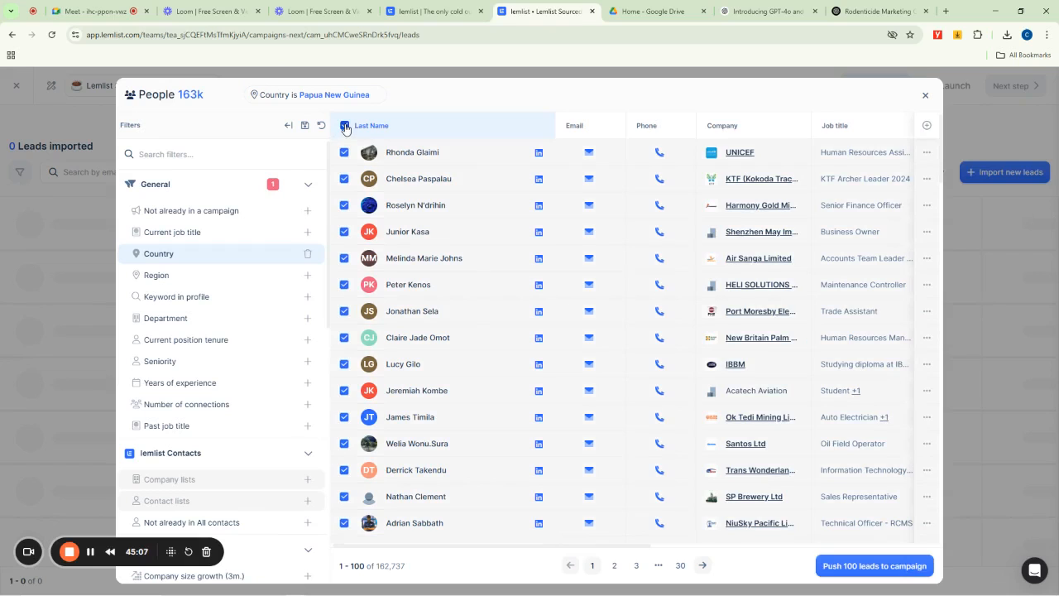
{"action": "left_click", "coordinate": [865, 568]}
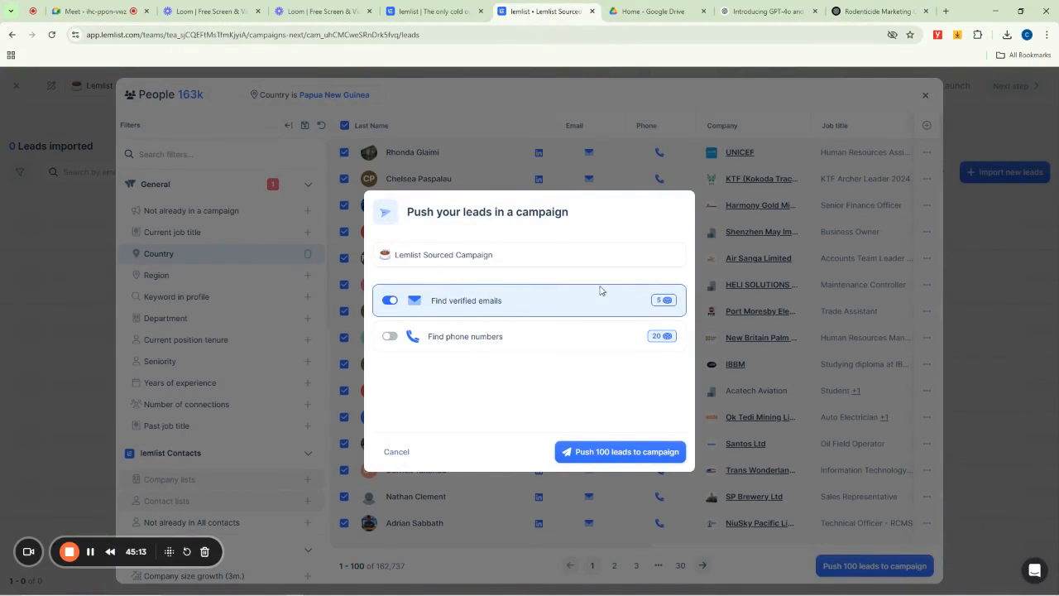
{"action": "left_click", "coordinate": [607, 457]}
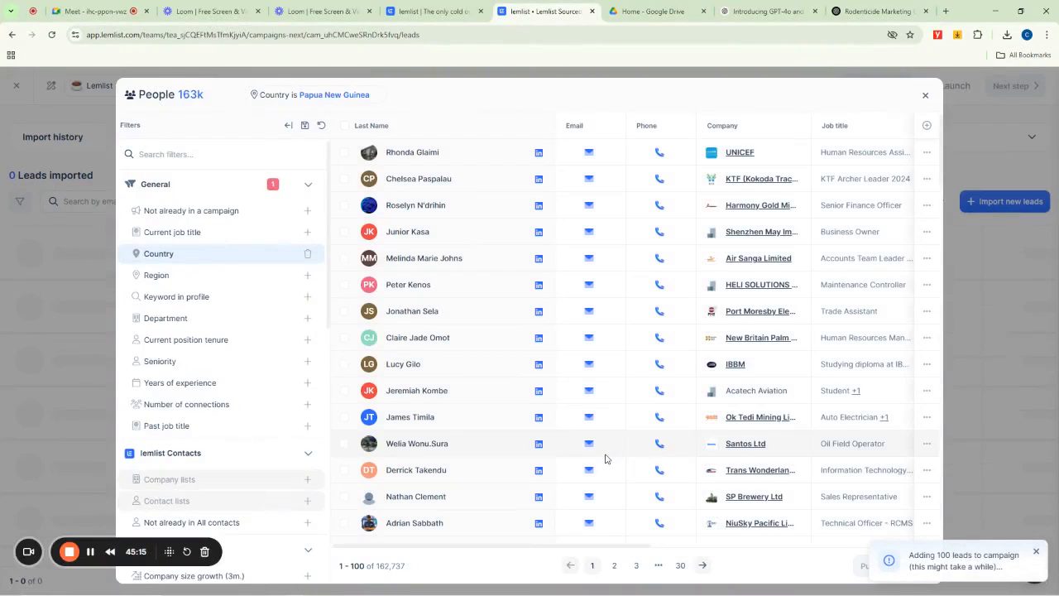
{"action": "left_click", "coordinate": [925, 98]}
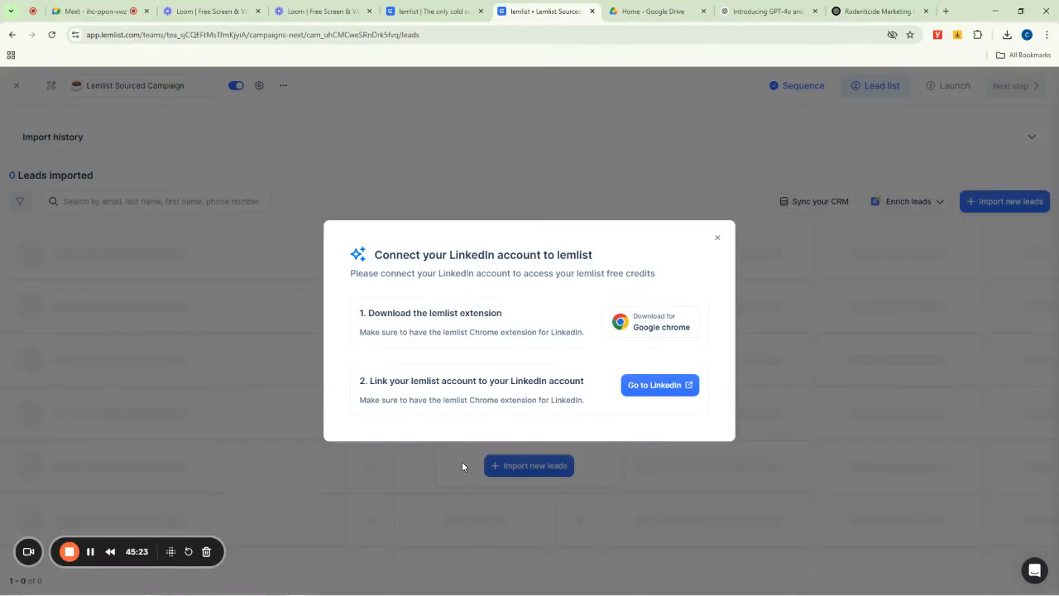
{"action": "left_click", "coordinate": [717, 238]}
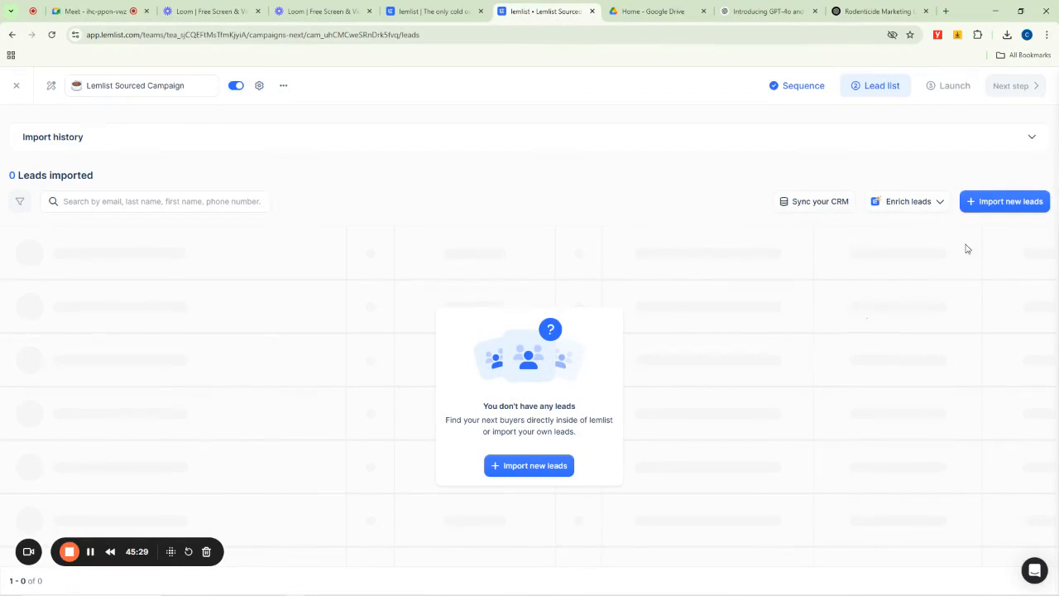
- Reopen the People database twice and push the same 100 selected leads to the campaign again
{"action": "left_click", "coordinate": [1004, 205]}
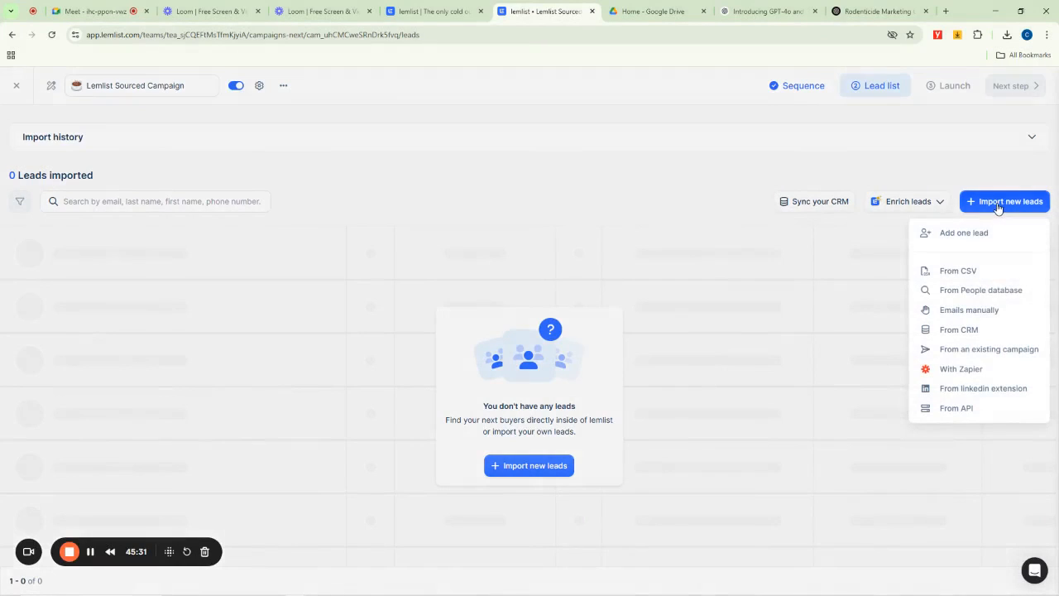
{"action": "left_click", "coordinate": [977, 292]}
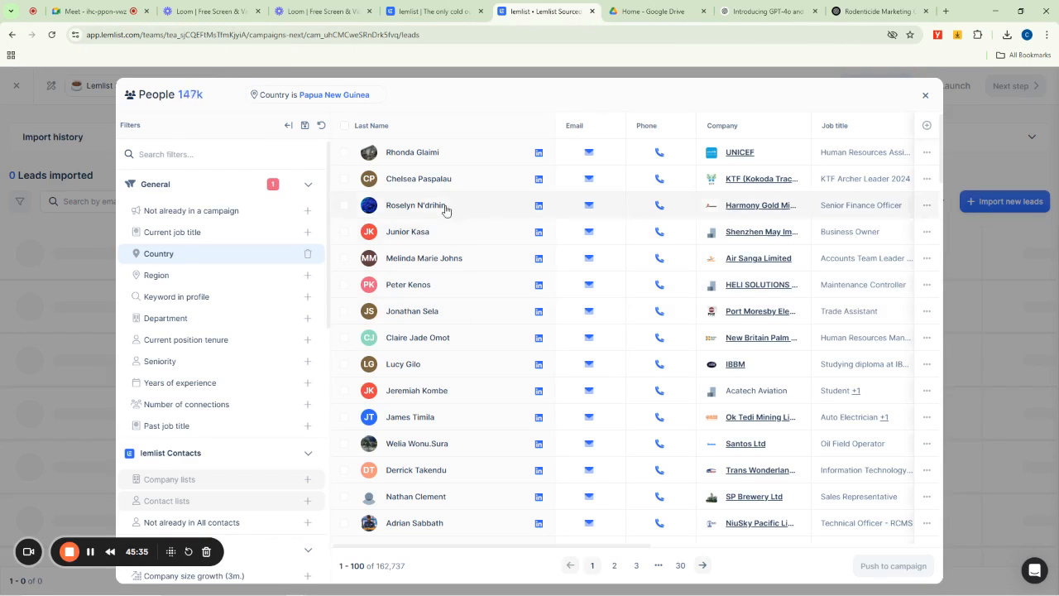
{"action": "left_click", "coordinate": [344, 126]}
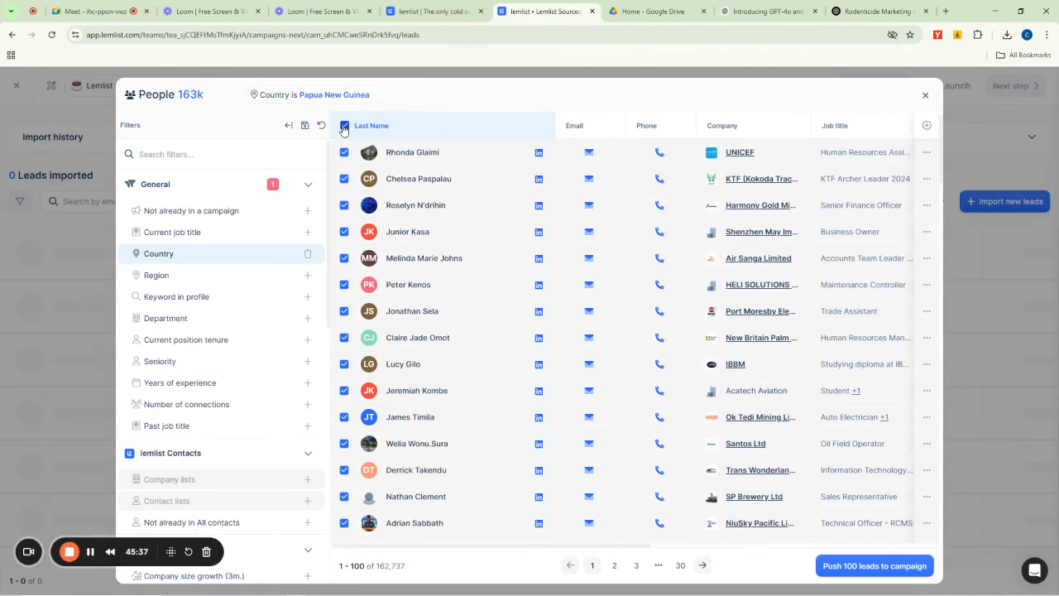
{"action": "left_click", "coordinate": [858, 567]}
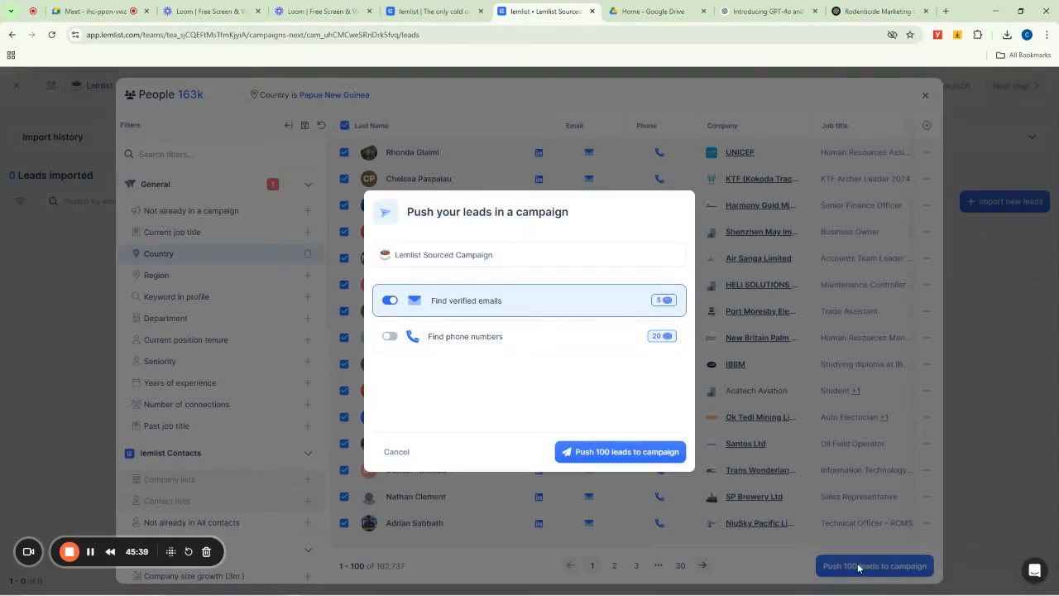
{"action": "left_click", "coordinate": [617, 452]}
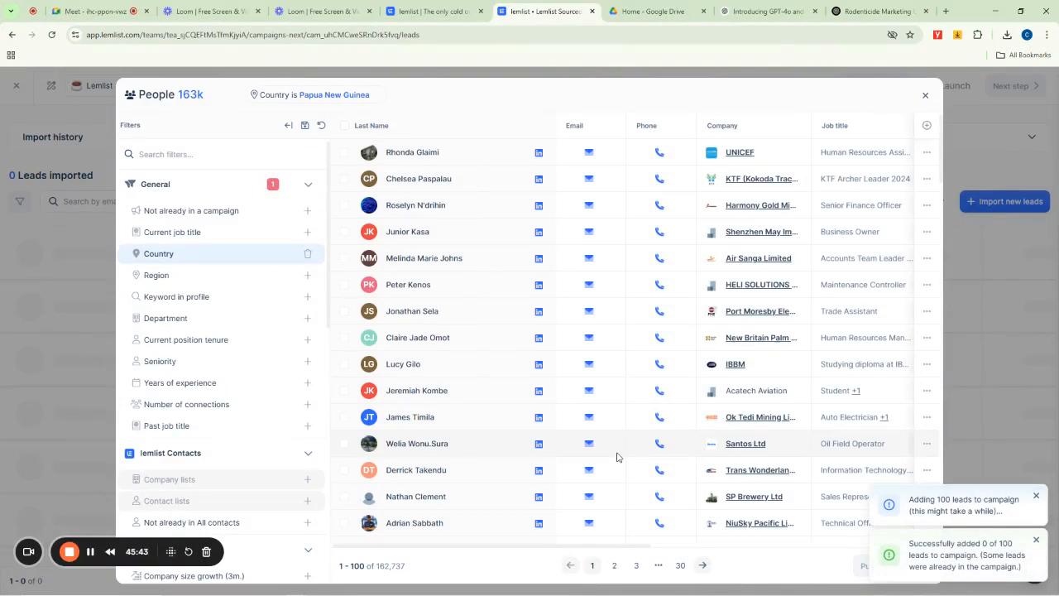
{"action": "left_click", "coordinate": [925, 95]}
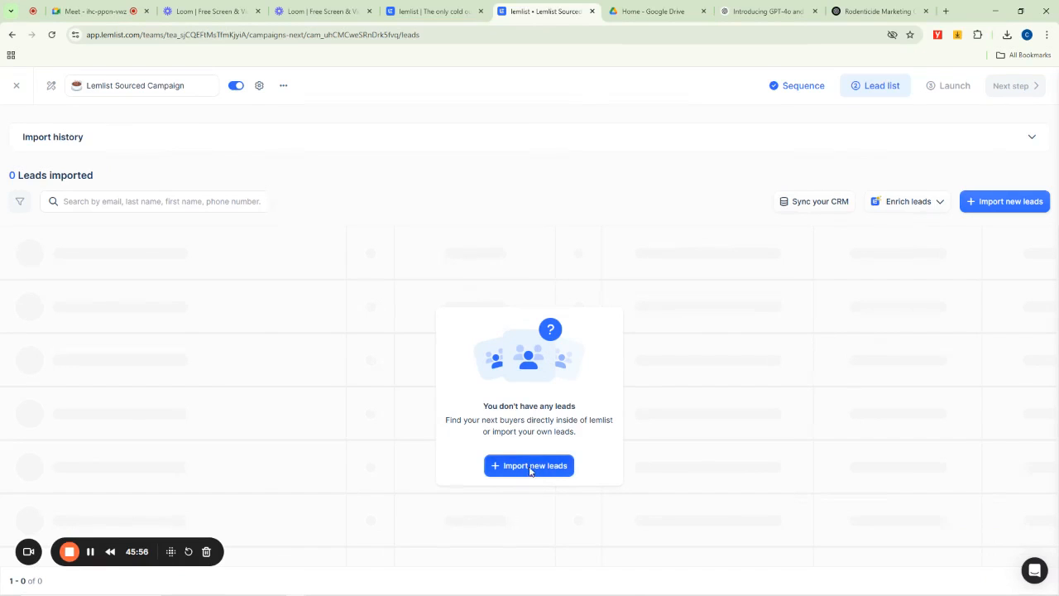
{"action": "left_click", "coordinate": [530, 466]}
{"action": "left_click", "coordinate": [345, 167]}
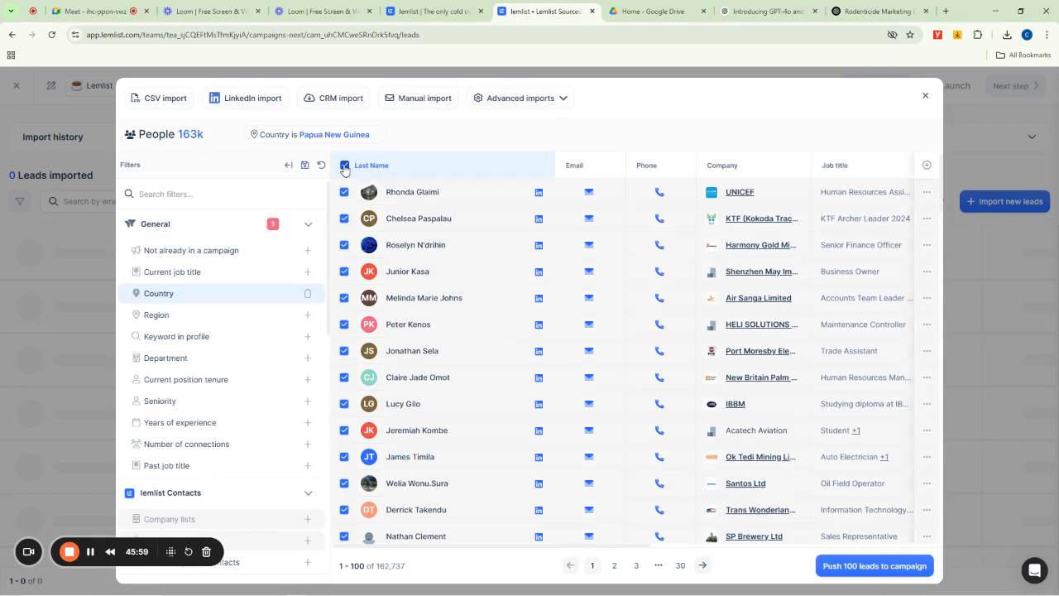
{"action": "left_click", "coordinate": [858, 569]}
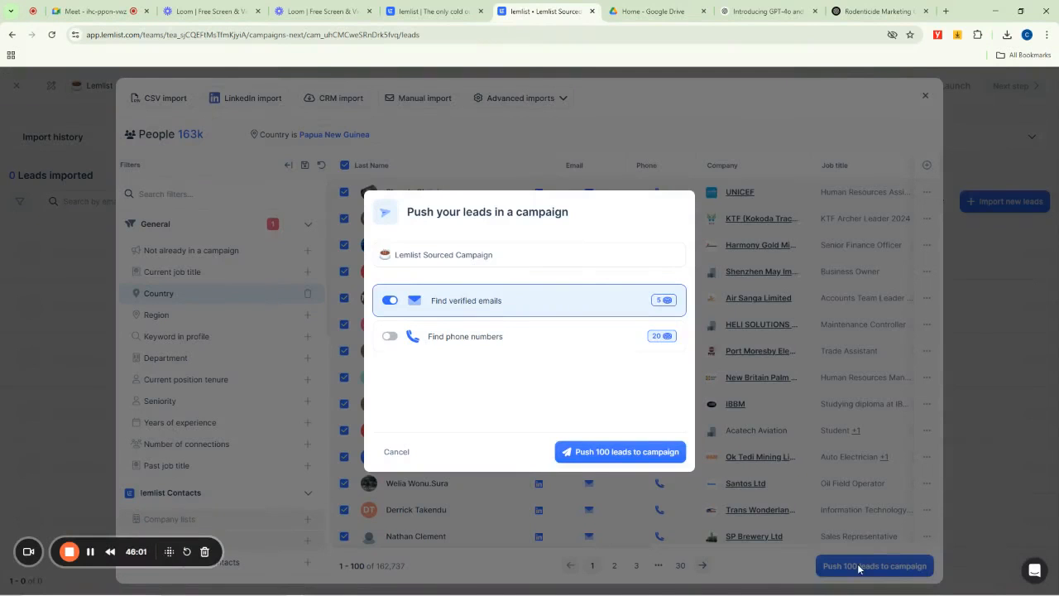
{"action": "left_click", "coordinate": [619, 452]}
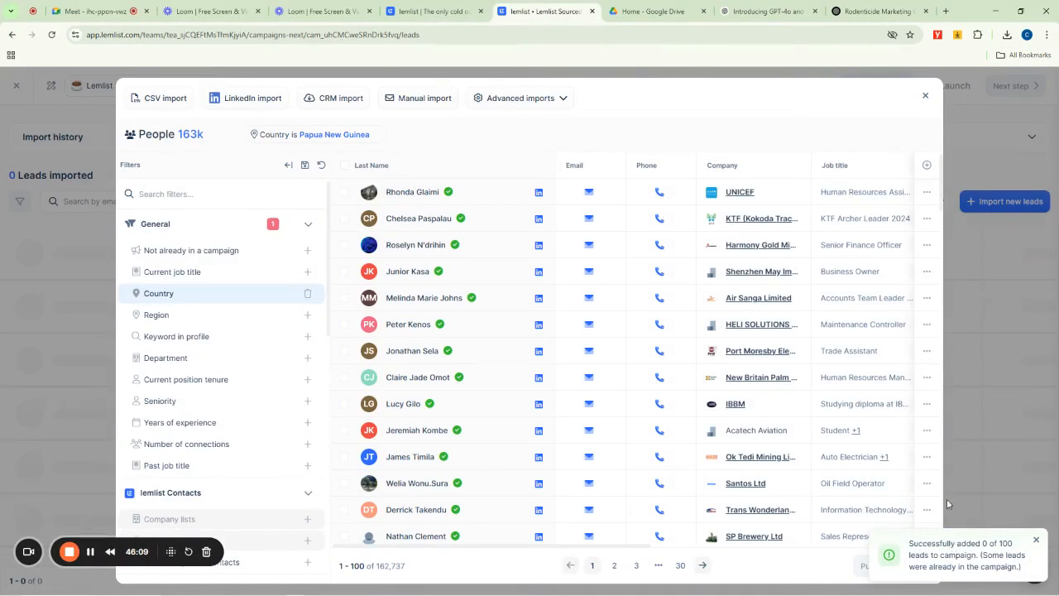
- Reselect all 100 leads, toggle the verified-email search, and push them to the campaign once more
{"action": "left_click", "coordinate": [345, 165]}
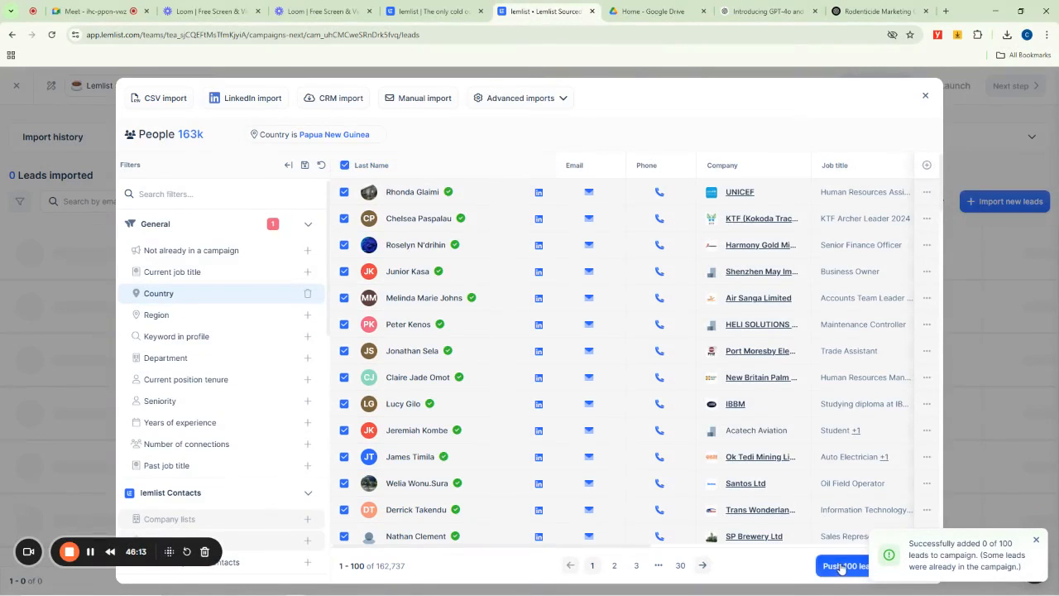
{"action": "left_click", "coordinate": [840, 567]}
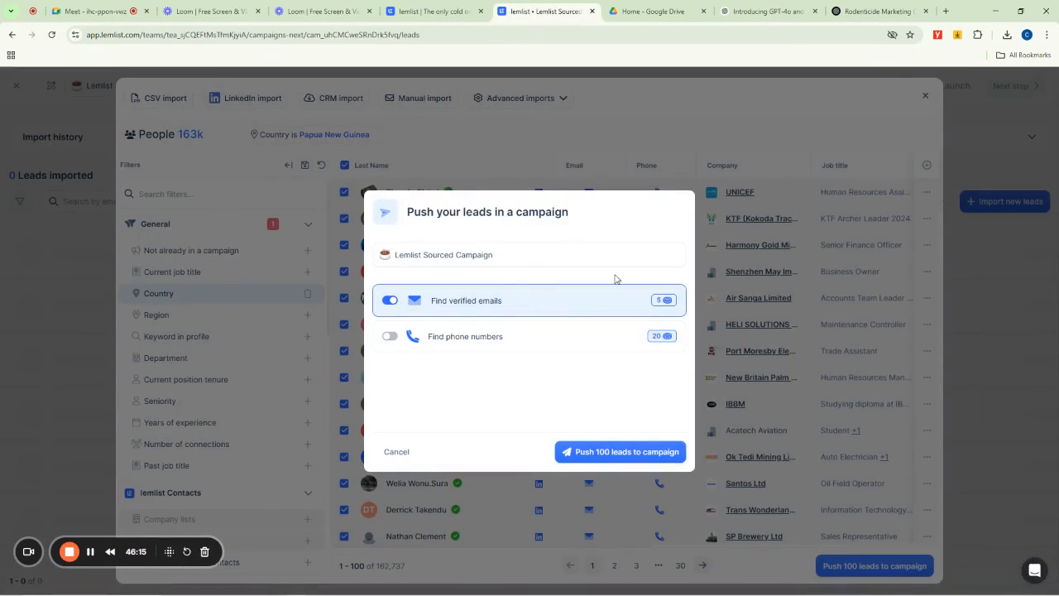
{"action": "left_click", "coordinate": [497, 308]}
{"action": "left_click", "coordinate": [497, 308]}
{"action": "left_click", "coordinate": [611, 454]}
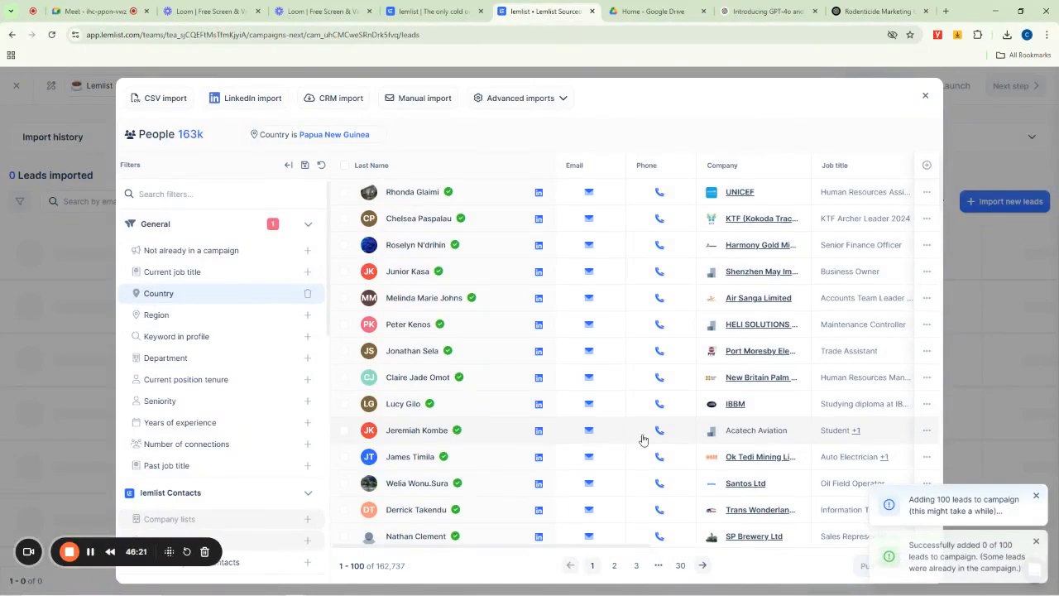
{"action": "left_click", "coordinate": [925, 95]}
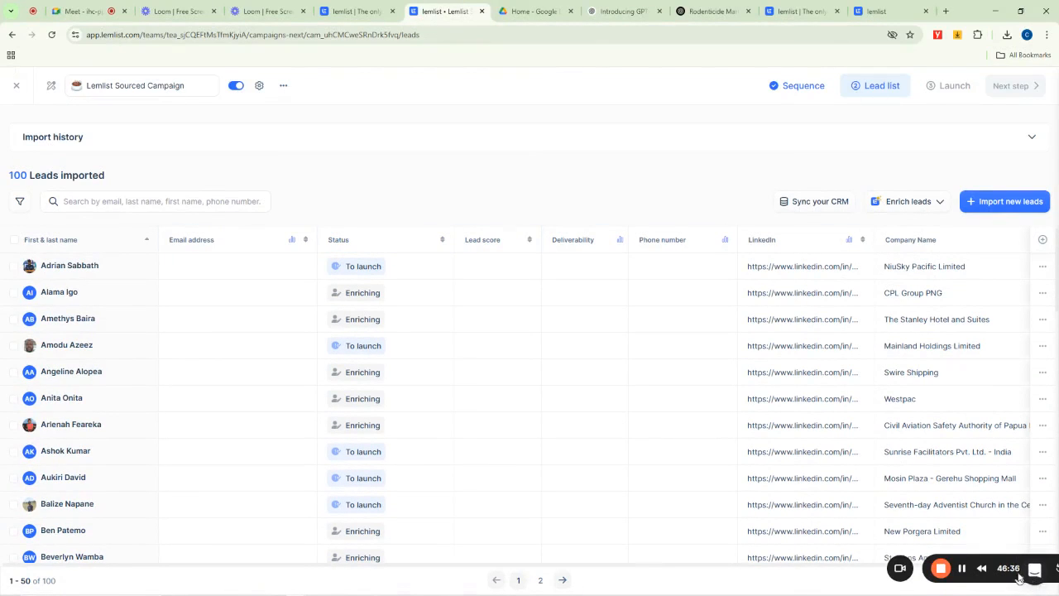
- Select all imported leads in the campaign's lead list
{"action": "left_click_drag", "start_coordinate": [927, 571], "coordinate": [90, 571]}
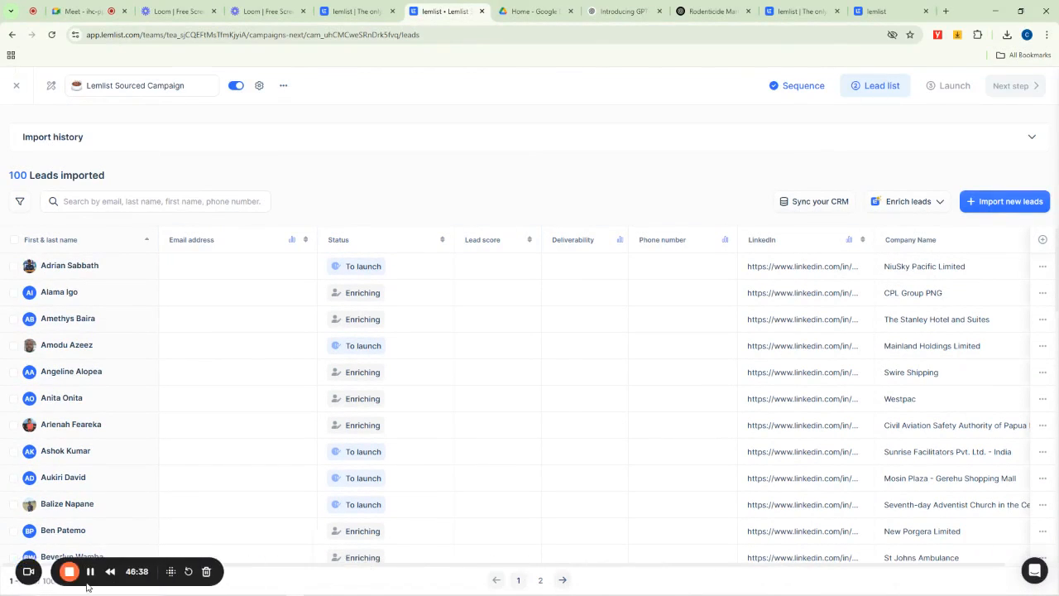
{"action": "scroll", "coordinate": [844, 426], "scroll_direction": "down", "scroll_amount": 10}
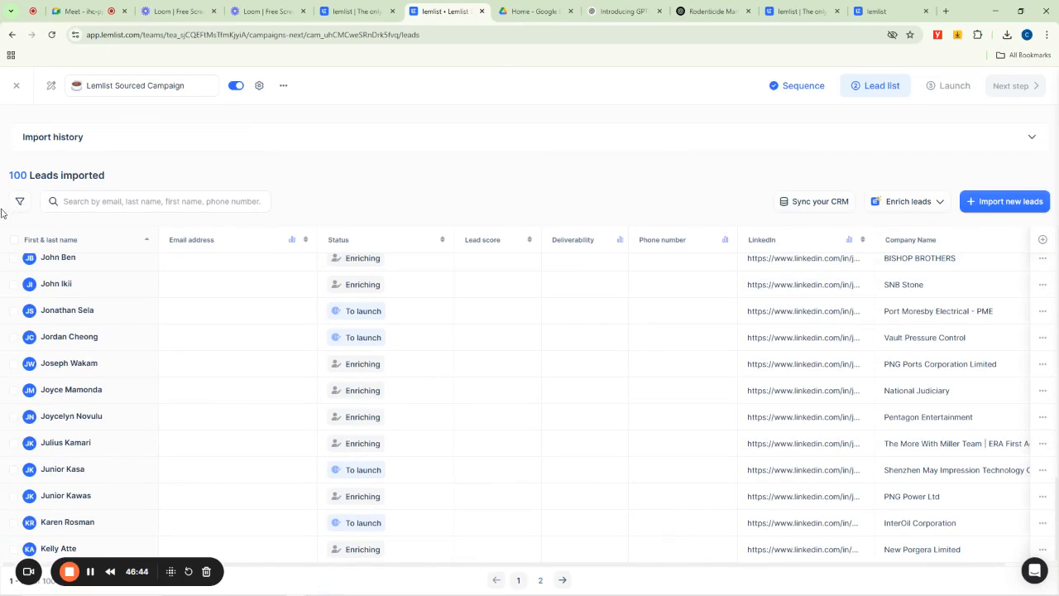
{"action": "left_click", "coordinate": [13, 240]}
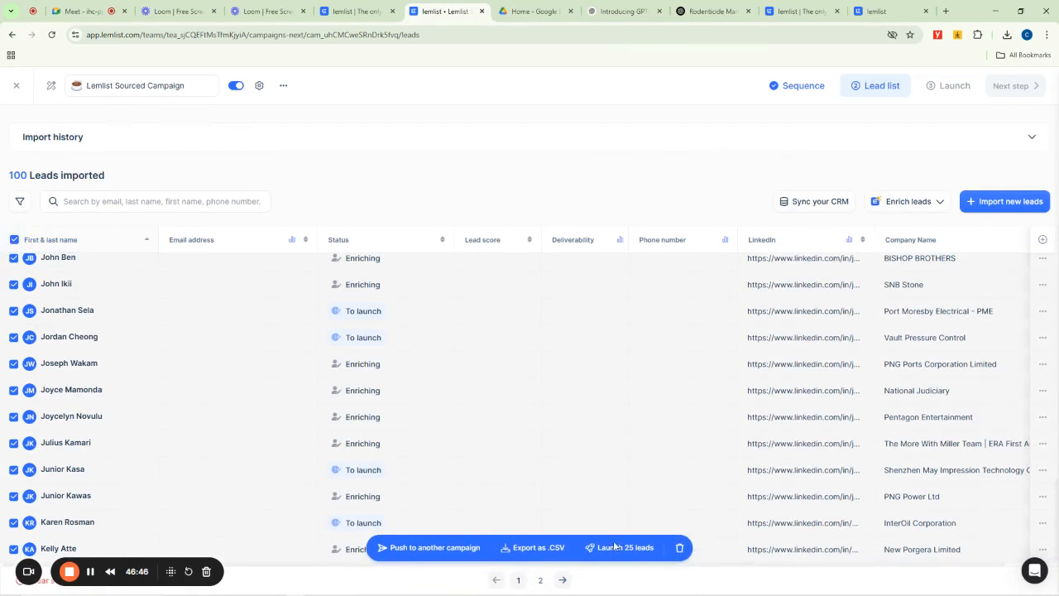
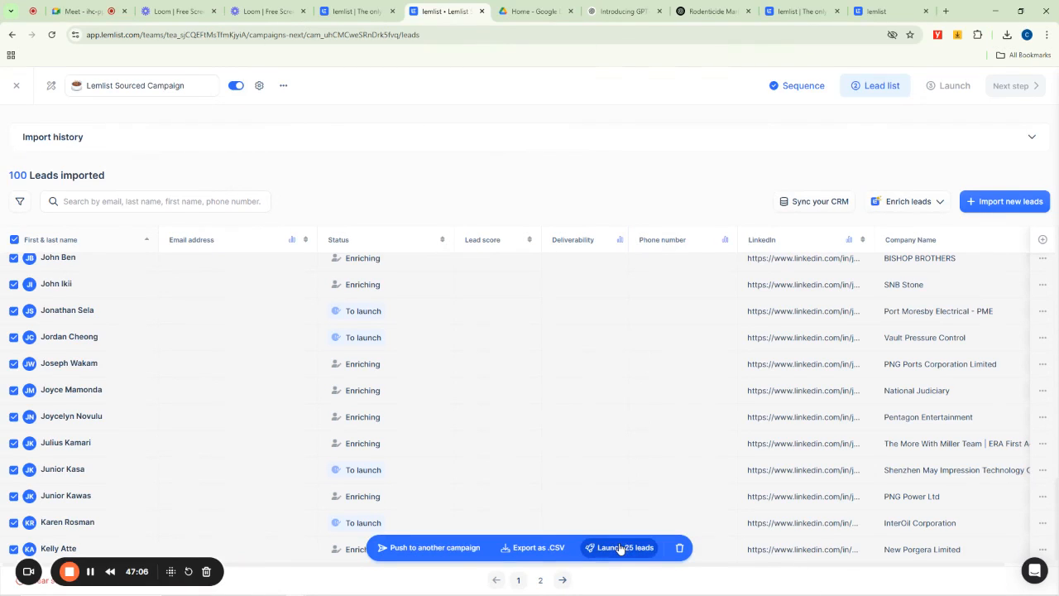
- Reload the lead list, reselect all leads and push 50 of them into the Otanwa Campaign
{"action": "left_click", "coordinate": [51, 34]}
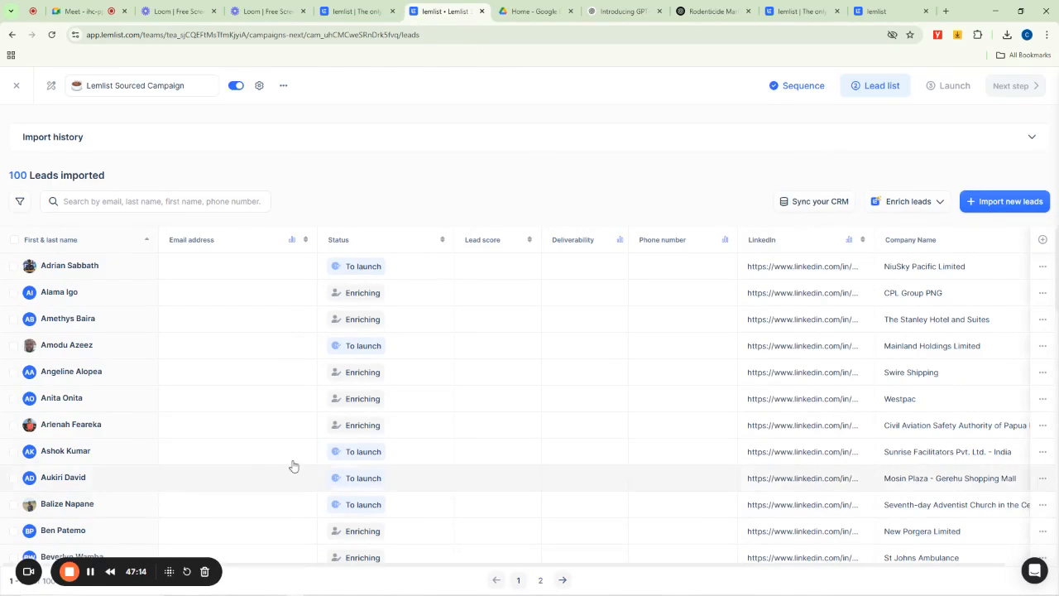
{"action": "scroll", "coordinate": [922, 320], "scroll_direction": "down", "scroll_amount": 12}
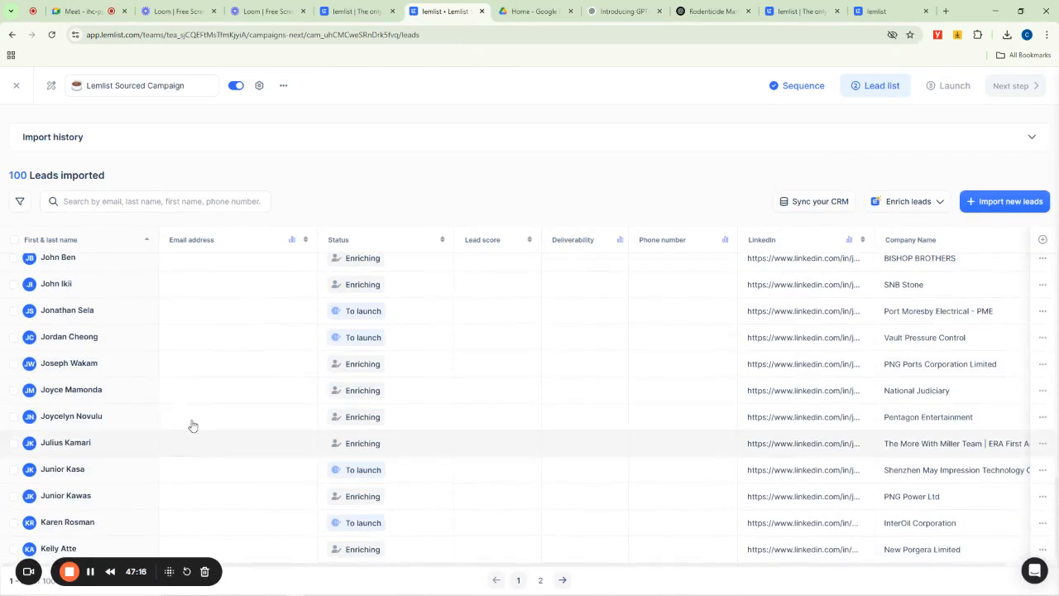
{"action": "left_click", "coordinate": [13, 239]}
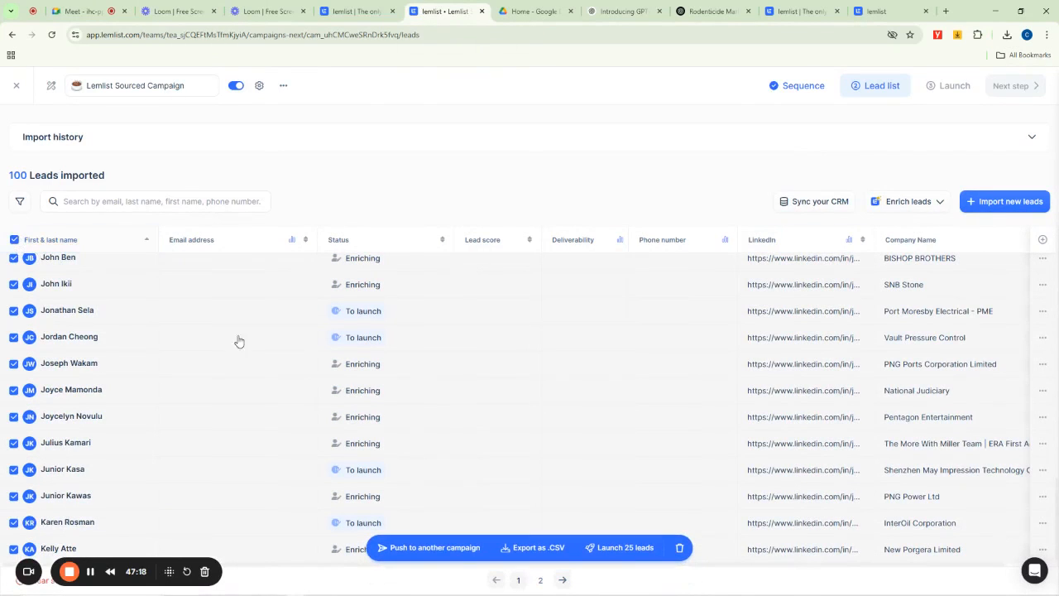
{"action": "scroll", "coordinate": [709, 471], "scroll_direction": "up", "scroll_amount": 12}
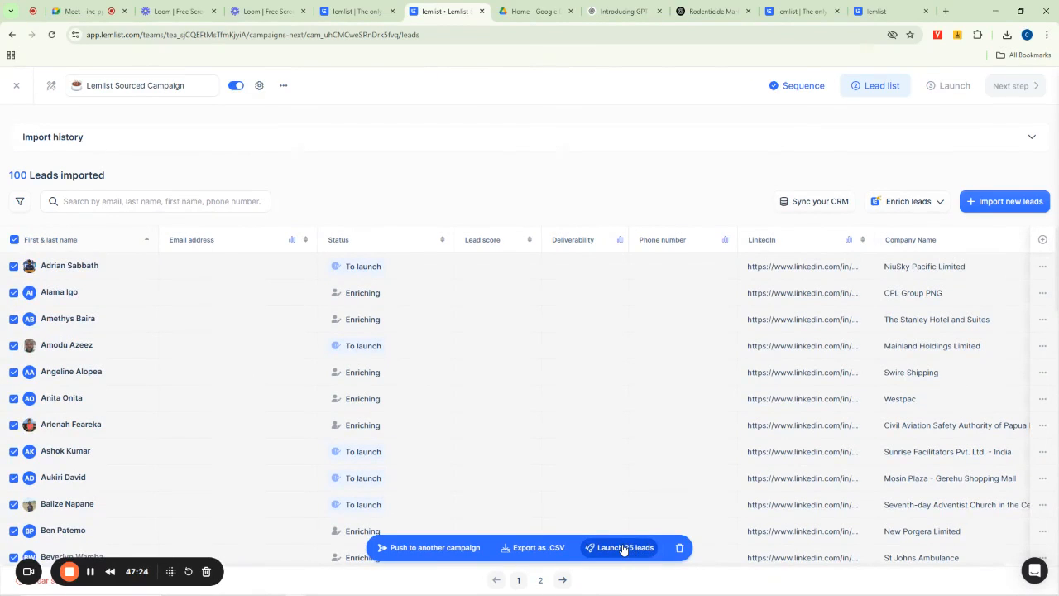
{"action": "left_click", "coordinate": [440, 548]}
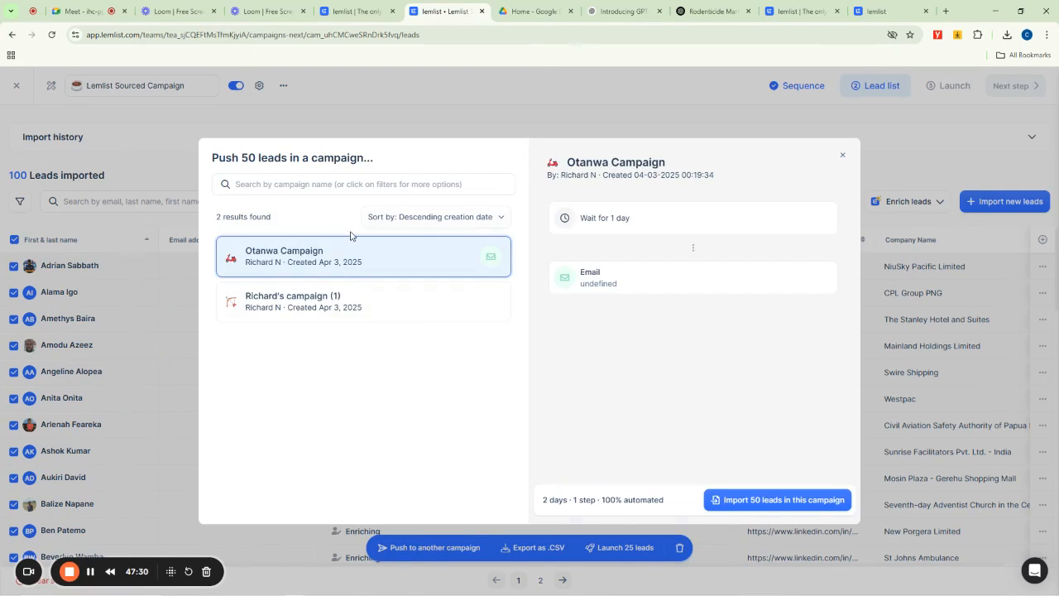
{"action": "left_click", "coordinate": [796, 500]}
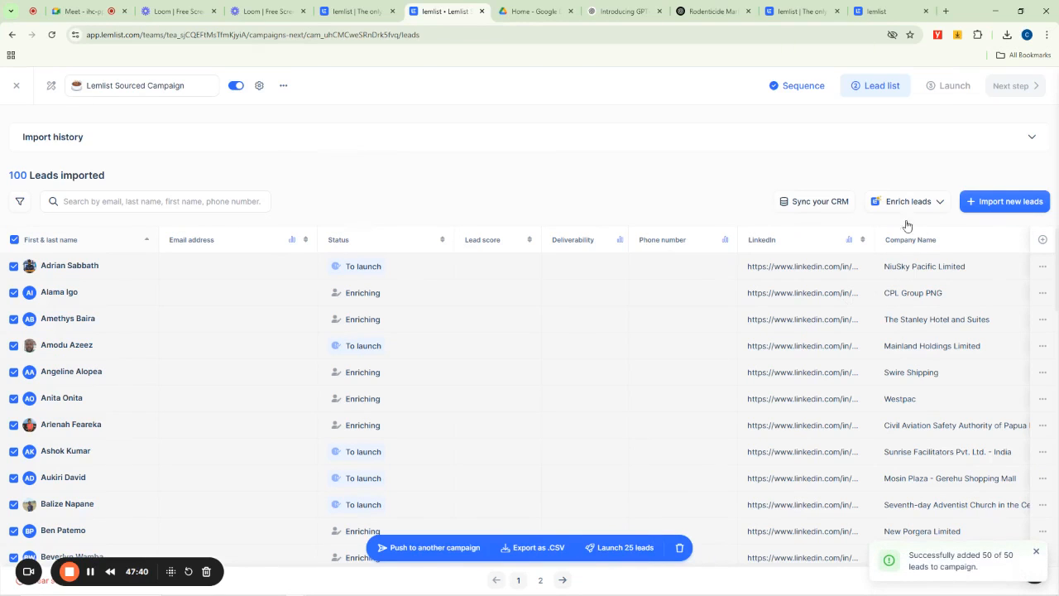
- Open the import history and roll back the two most recent empty imports from the lemlist leads section
{"action": "left_click", "coordinate": [1030, 141]}
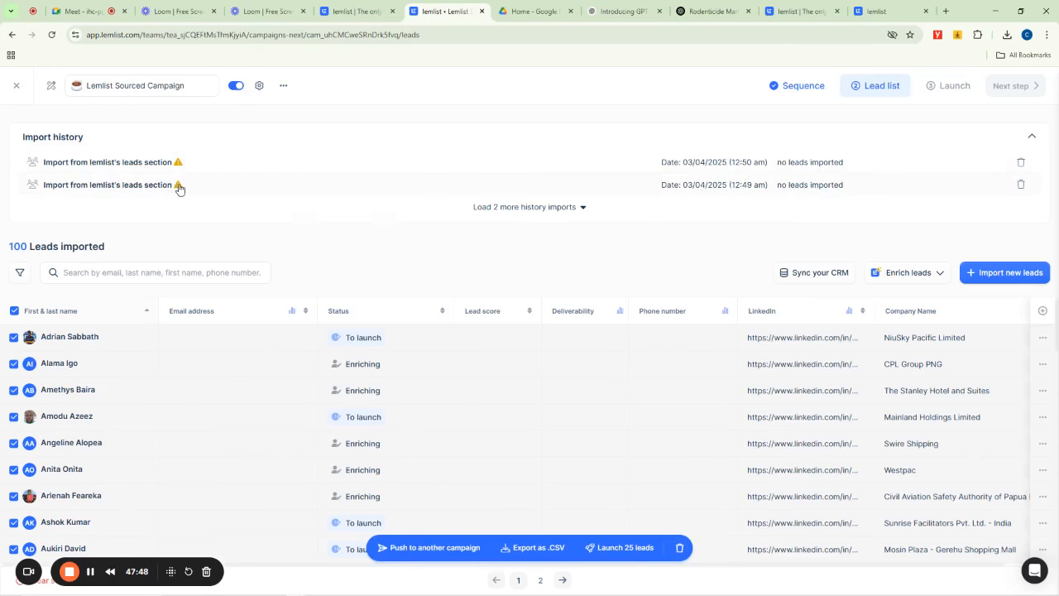
{"action": "mouse_move", "coordinate": [179, 189]}
{"action": "left_click", "coordinate": [1021, 162]}
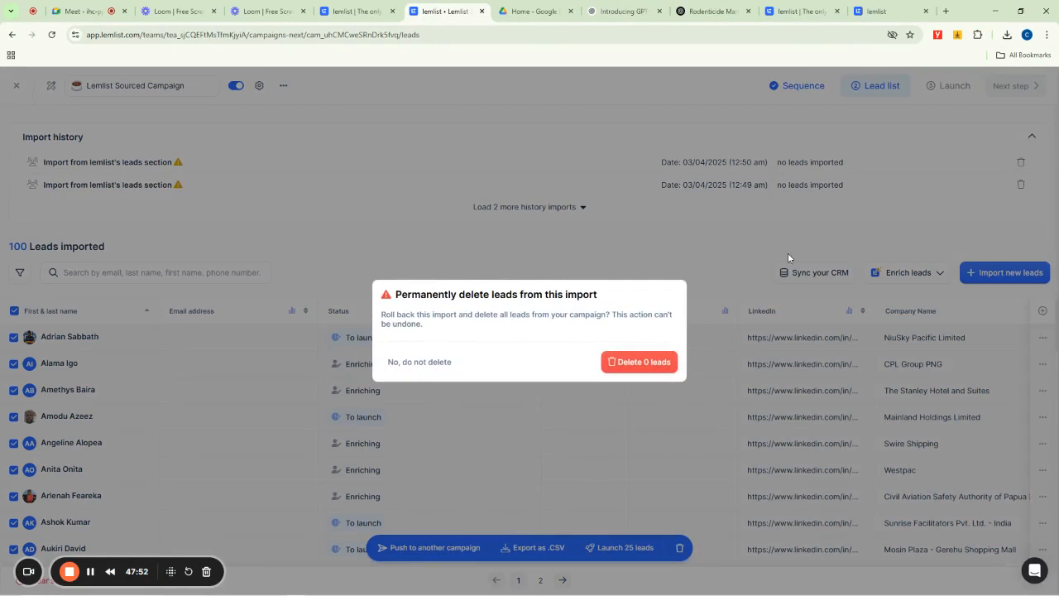
{"action": "left_click", "coordinate": [624, 363]}
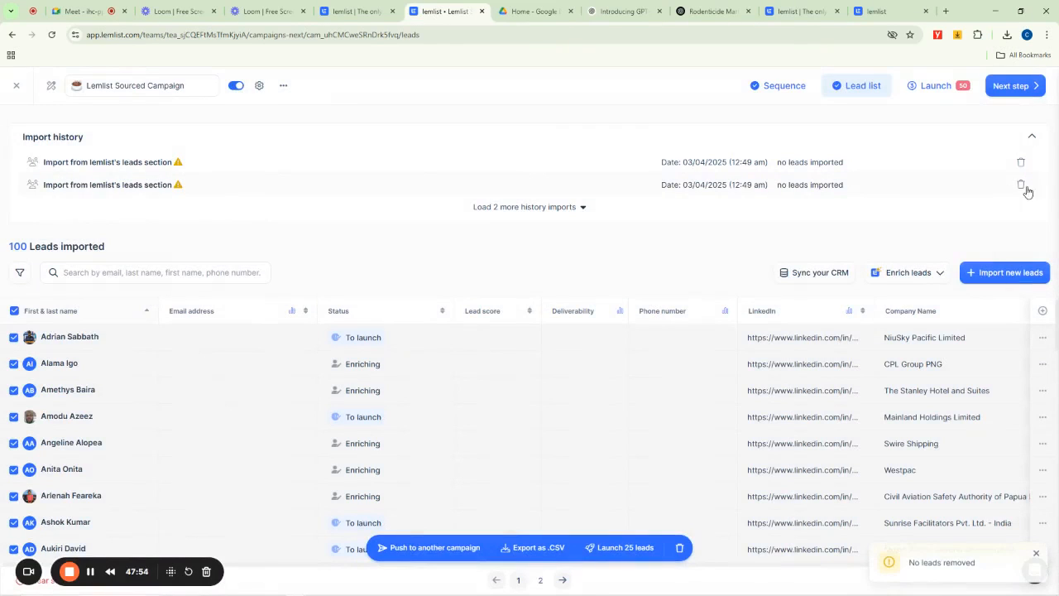
{"action": "left_click", "coordinate": [1021, 162]}
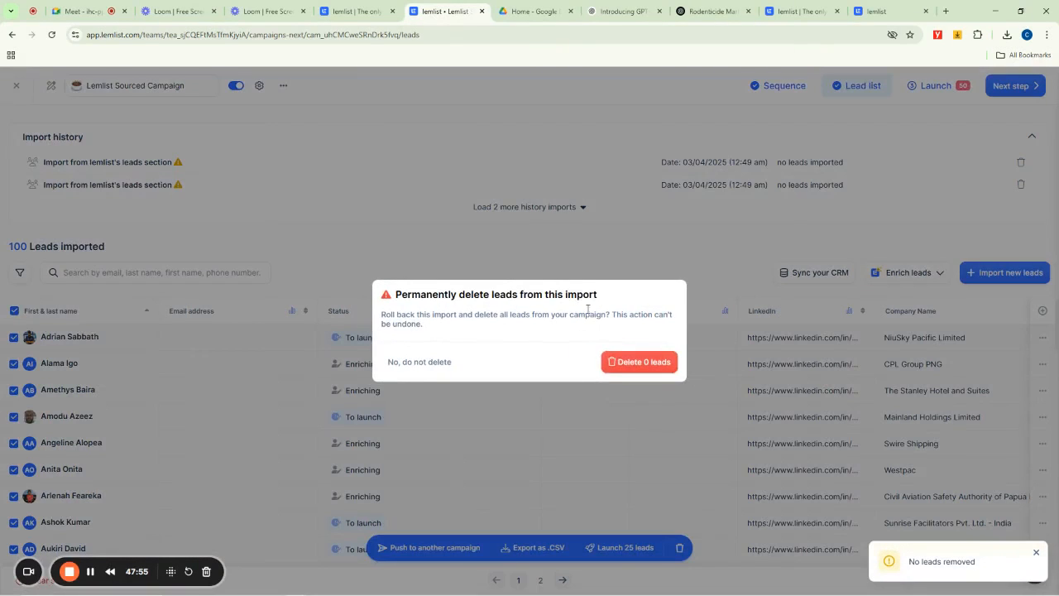
{"action": "left_click", "coordinate": [626, 362]}
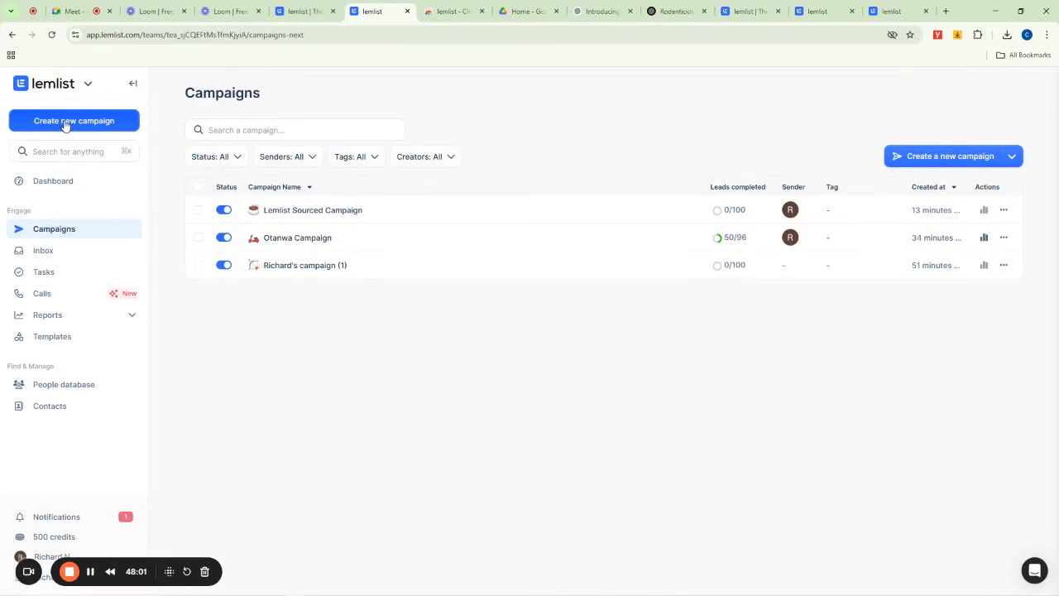
- Create a new campaign and rename it "Sourced Otwanwa list"
{"action": "left_click", "coordinate": [67, 121]}
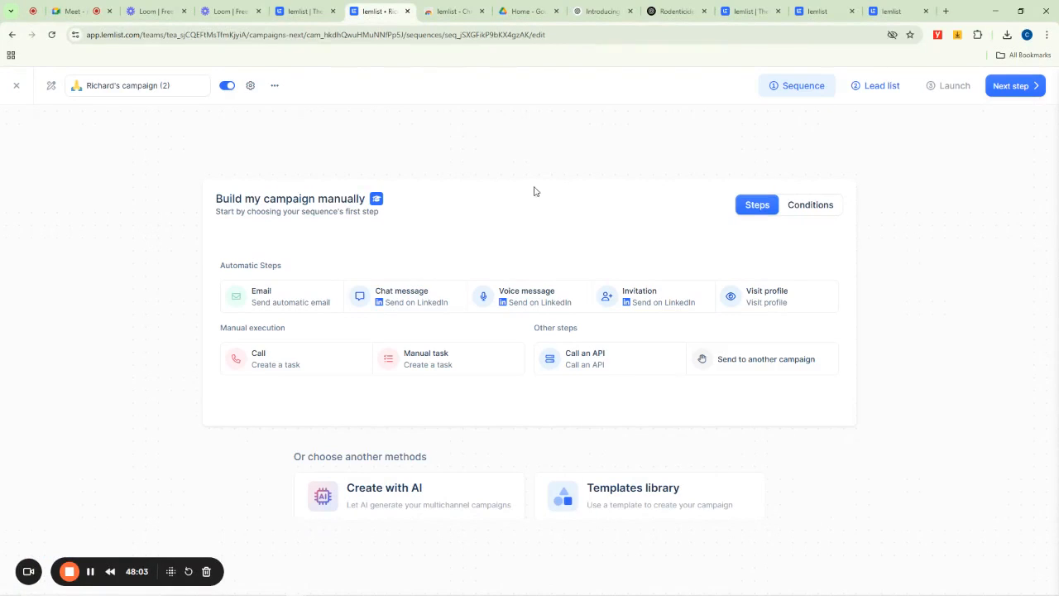
{"action": "left_click", "coordinate": [144, 86]}
{"action": "key", "text": "ctrl+a"}
{"action": "key", "text": "BackSpace"}
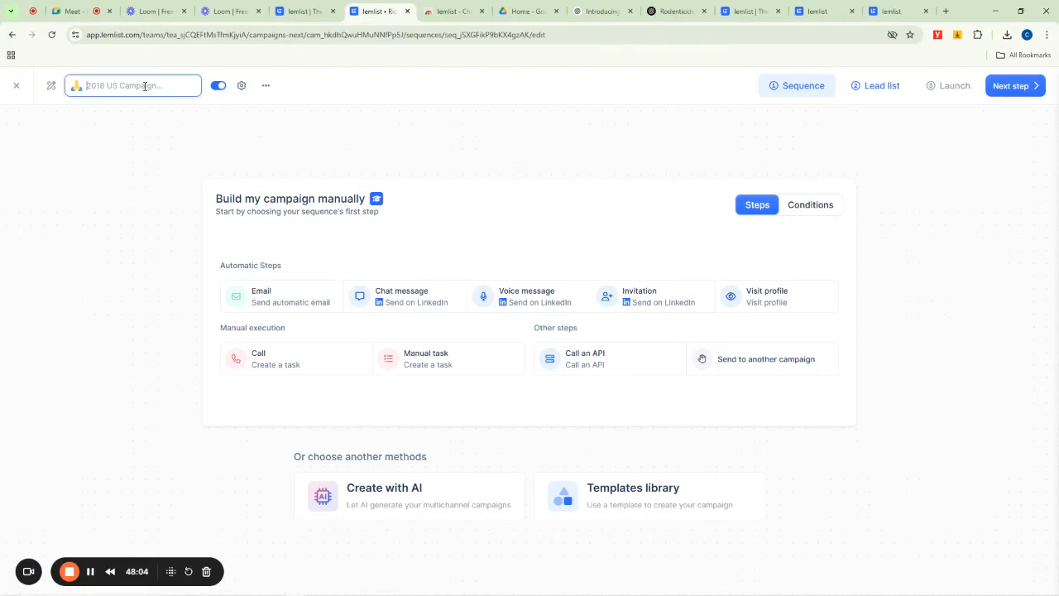
{"action": "type", "text": "Sourced Ottawanwa list"}
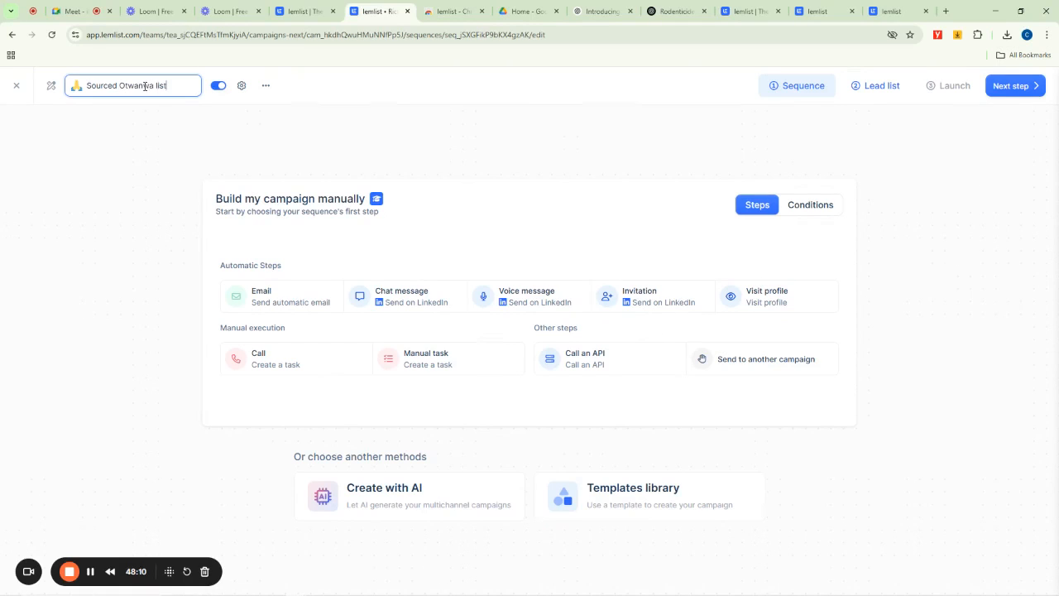
- Start the sequence with an email step, then add a Has email address condition with status Deliverable
{"action": "left_click", "coordinate": [282, 298]}
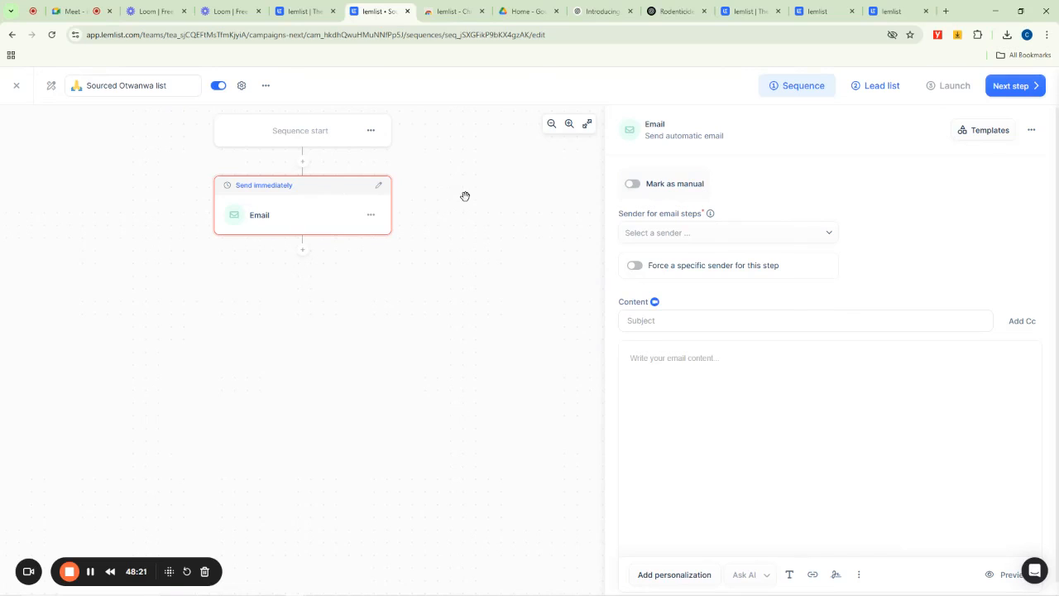
{"action": "left_click", "coordinate": [303, 254]}
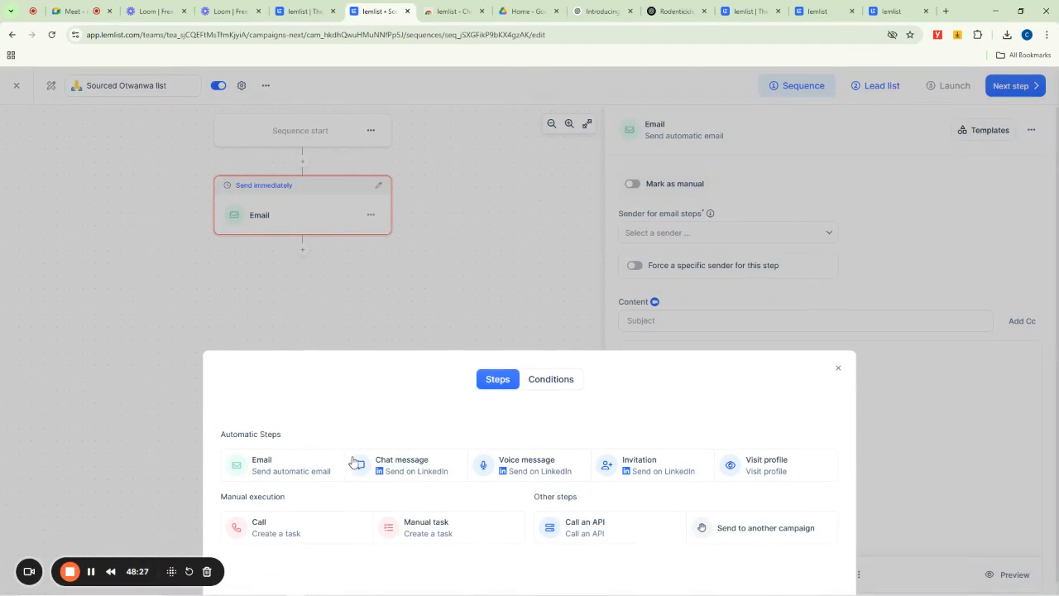
{"action": "left_click", "coordinate": [551, 380]}
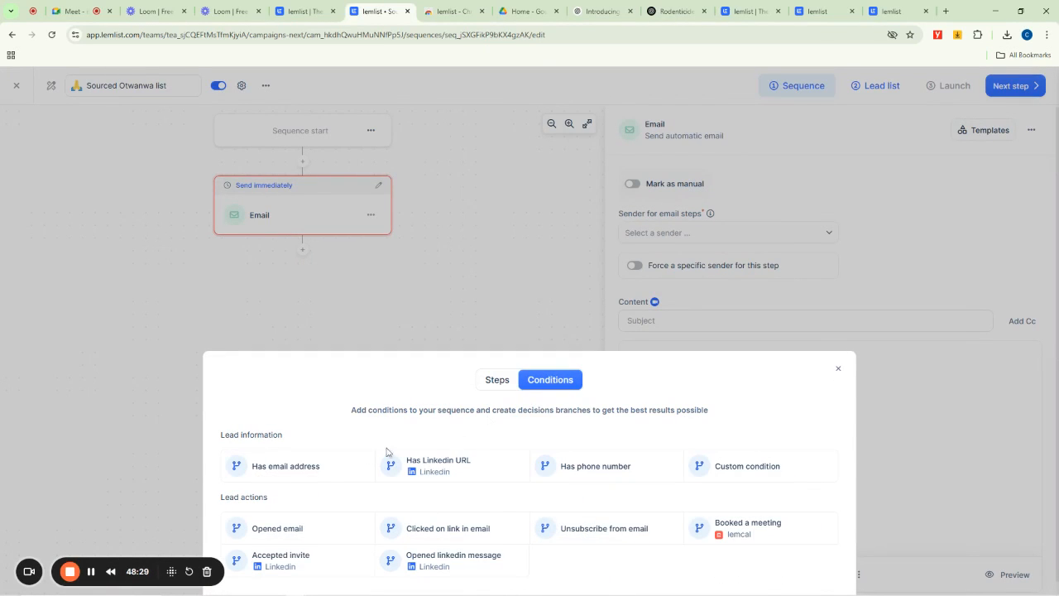
{"action": "left_click", "coordinate": [281, 468]}
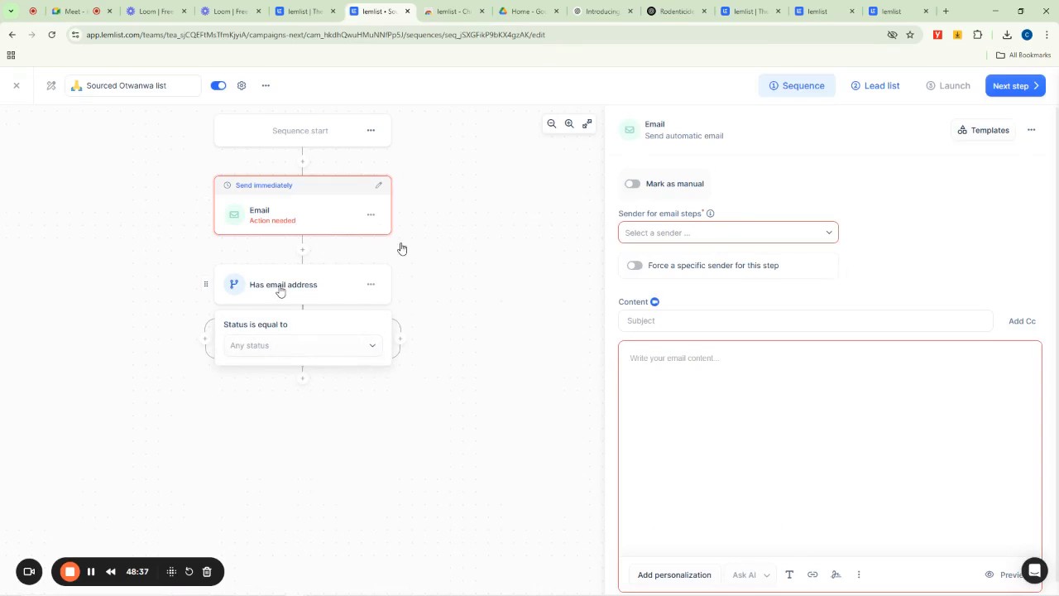
{"action": "left_click", "coordinate": [251, 346]}
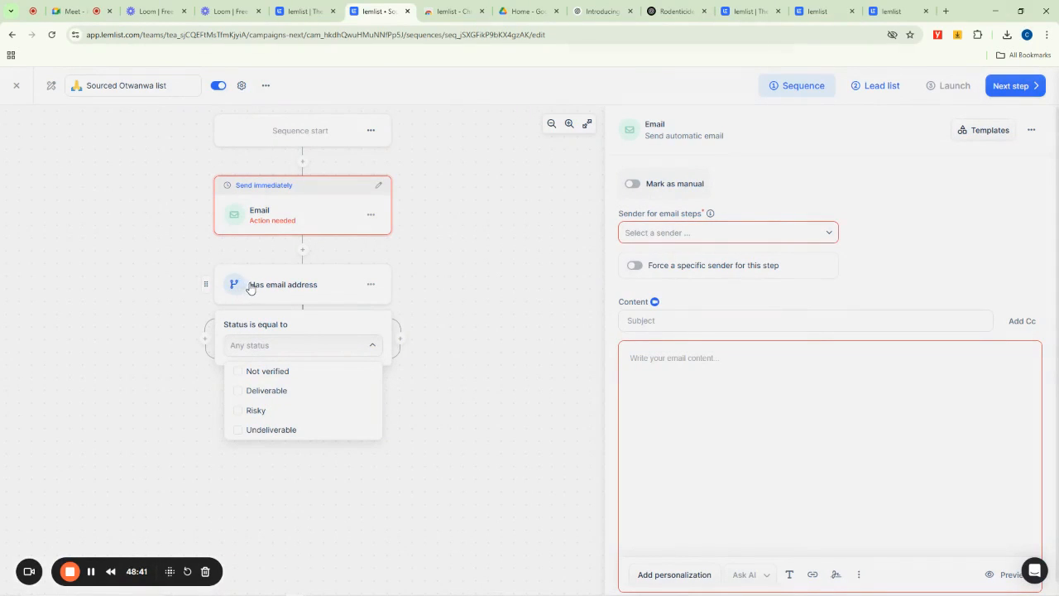
{"action": "left_click", "coordinate": [260, 394]}
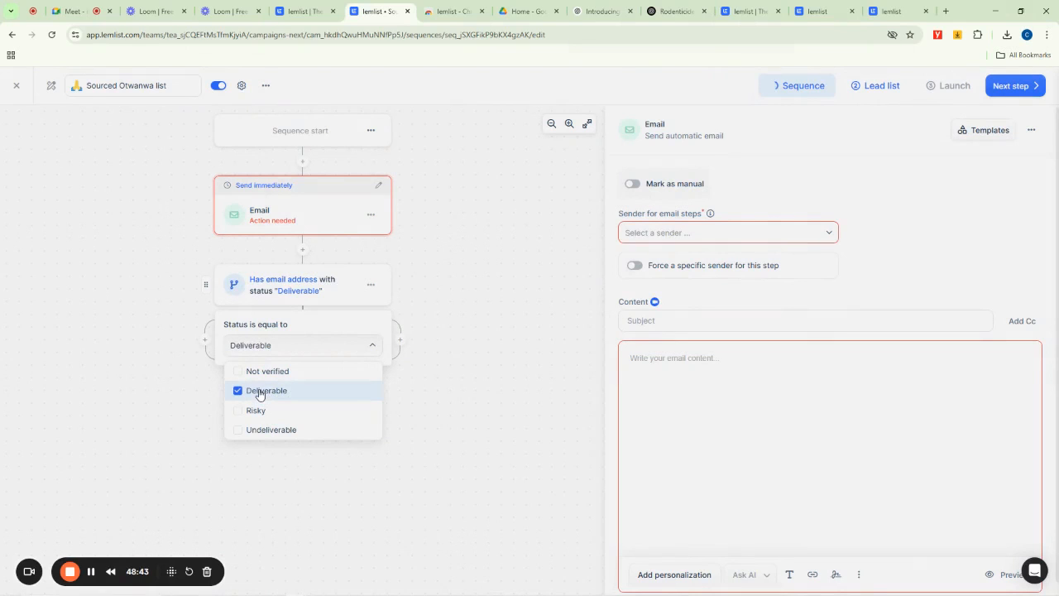
{"action": "left_click", "coordinate": [467, 332]}
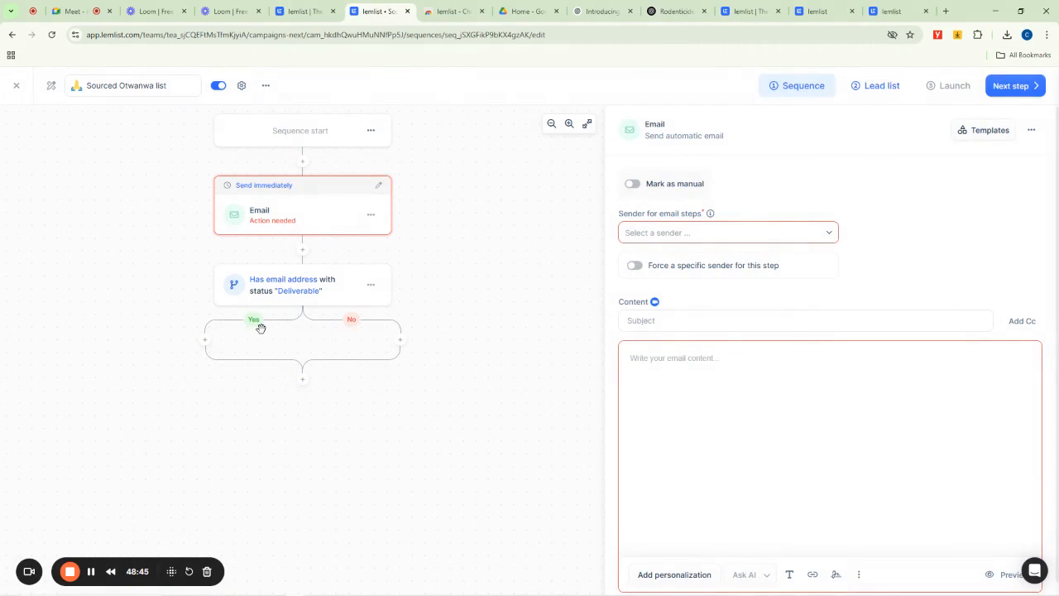
- Add a follow-up email on the Yes branch and a manual task on the No branch
{"action": "left_click", "coordinate": [205, 340]}
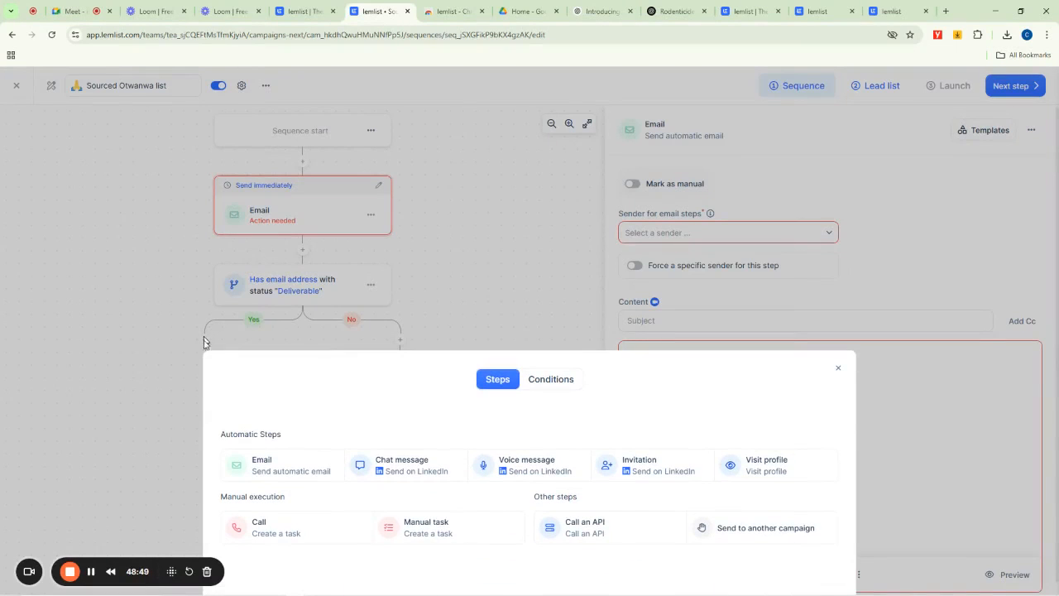
{"action": "left_click", "coordinate": [273, 465]}
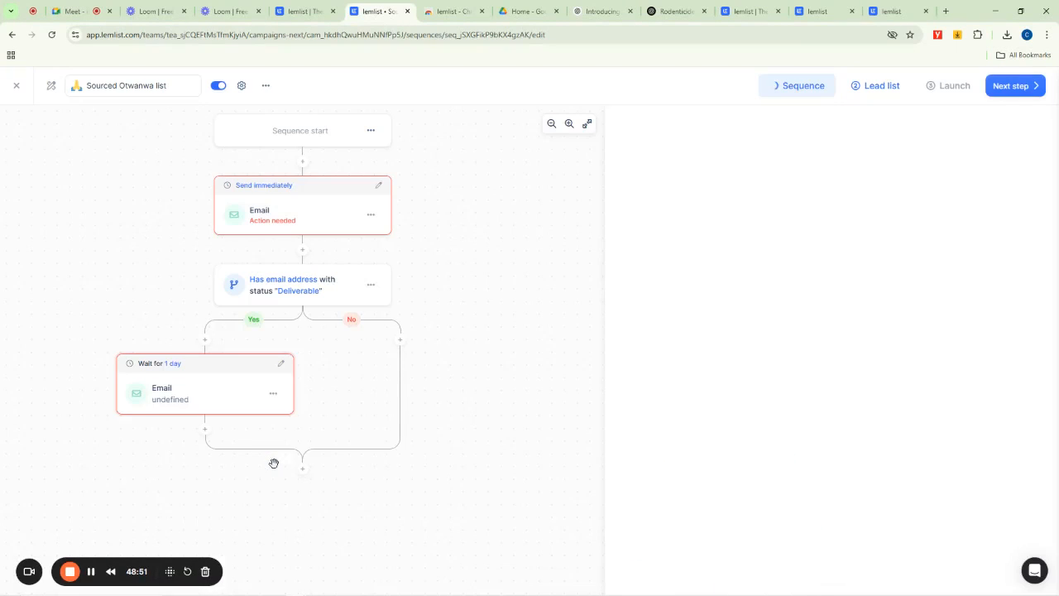
{"action": "left_click", "coordinate": [402, 342]}
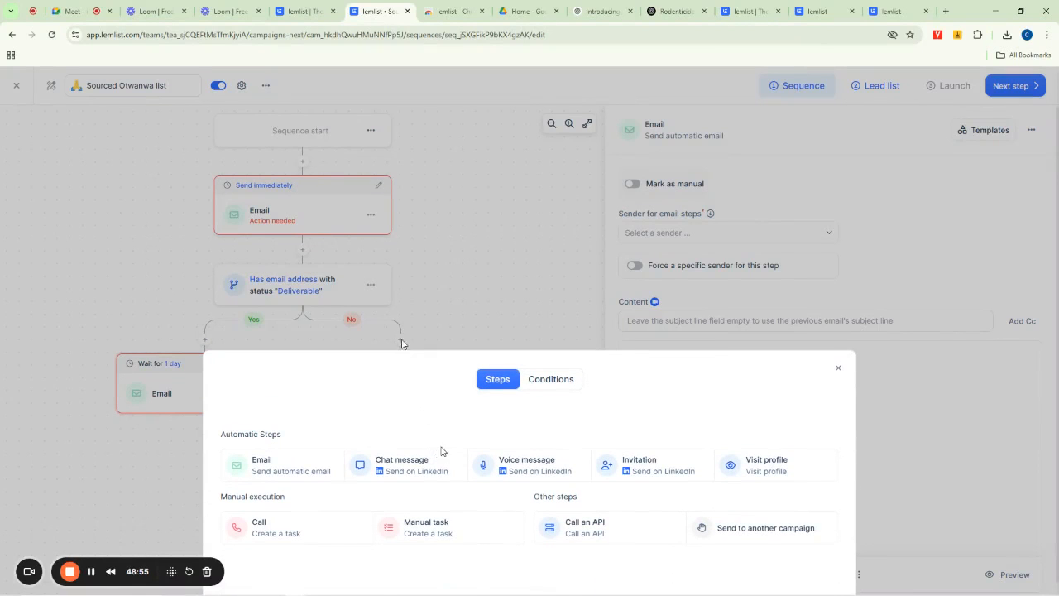
{"action": "left_click", "coordinate": [443, 529]}
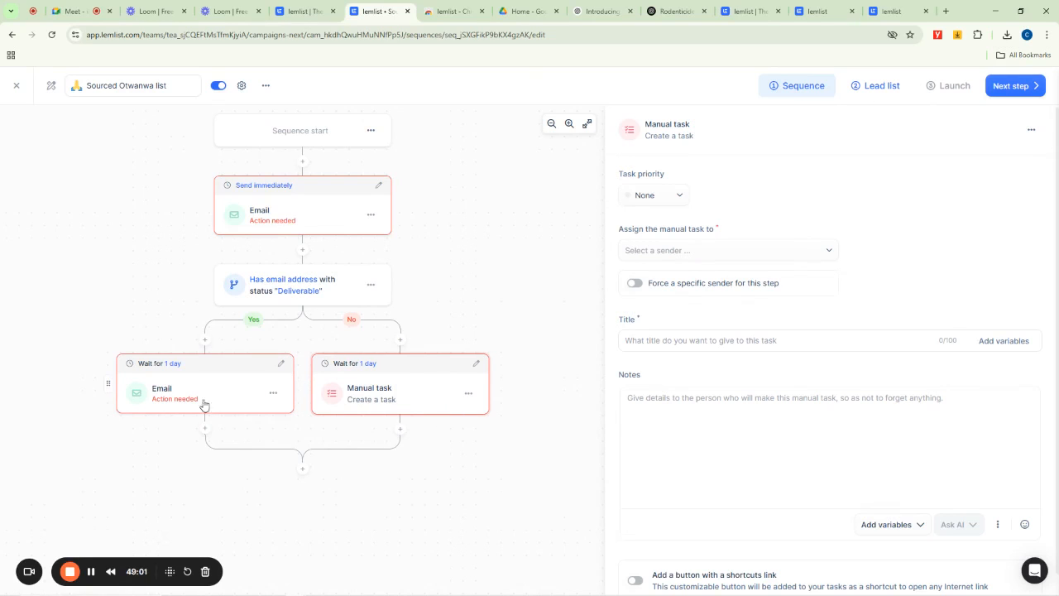
- For the Yes-branch email, choose the connected sender and paste the subject "45% Discount For You when you Activate today!"
{"action": "left_click", "coordinate": [166, 401]}
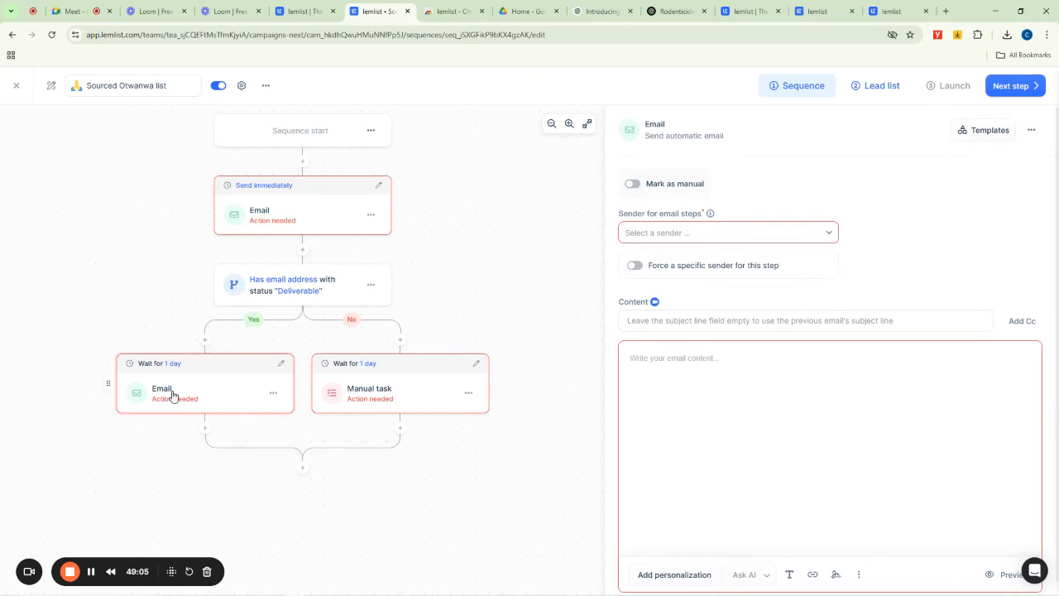
{"action": "left_click", "coordinate": [666, 236]}
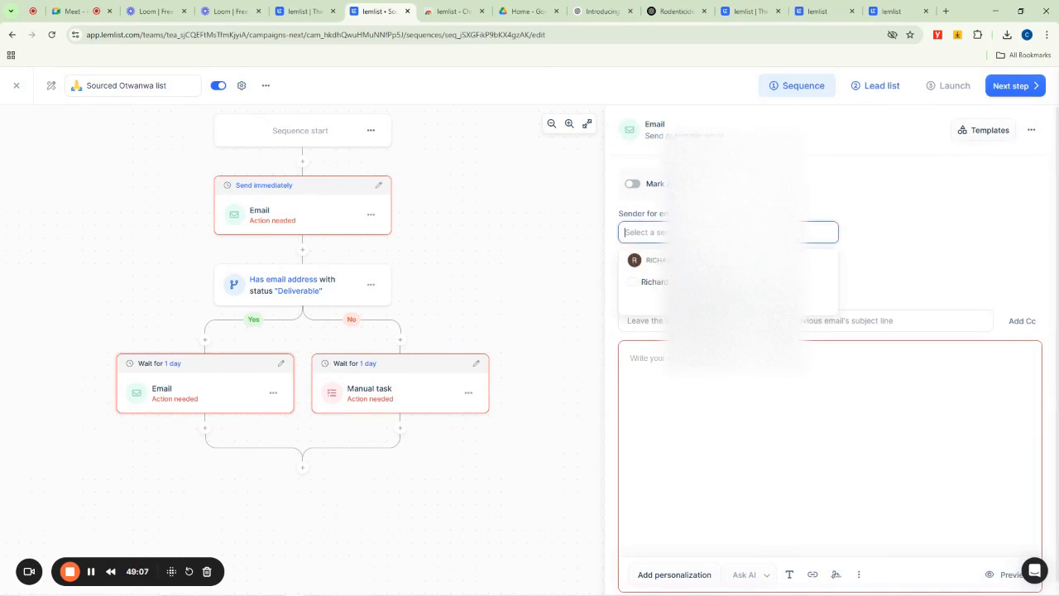
{"action": "left_click", "coordinate": [658, 281]}
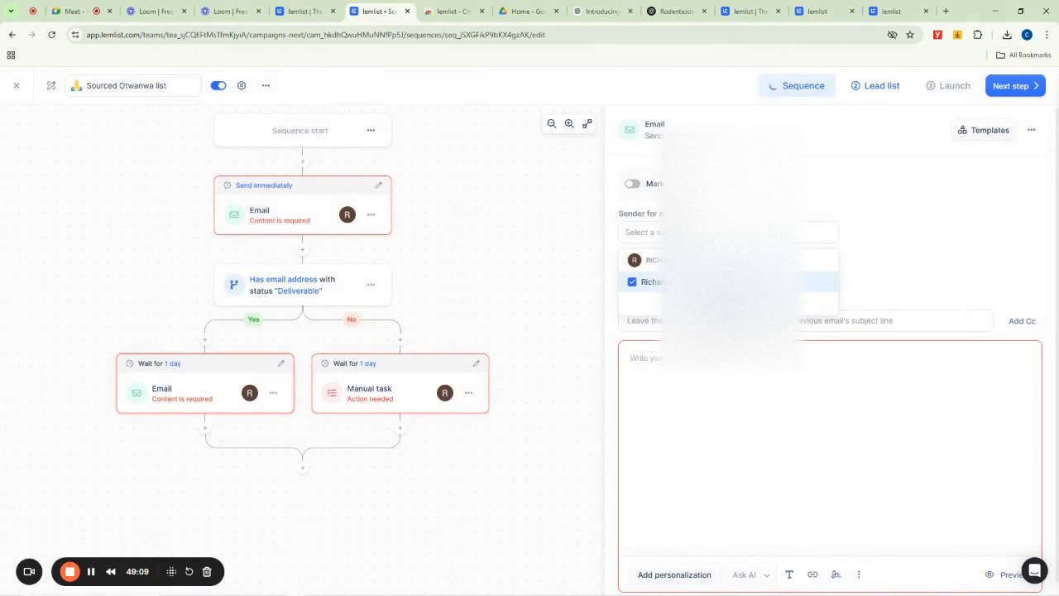
{"action": "left_click", "coordinate": [660, 320]}
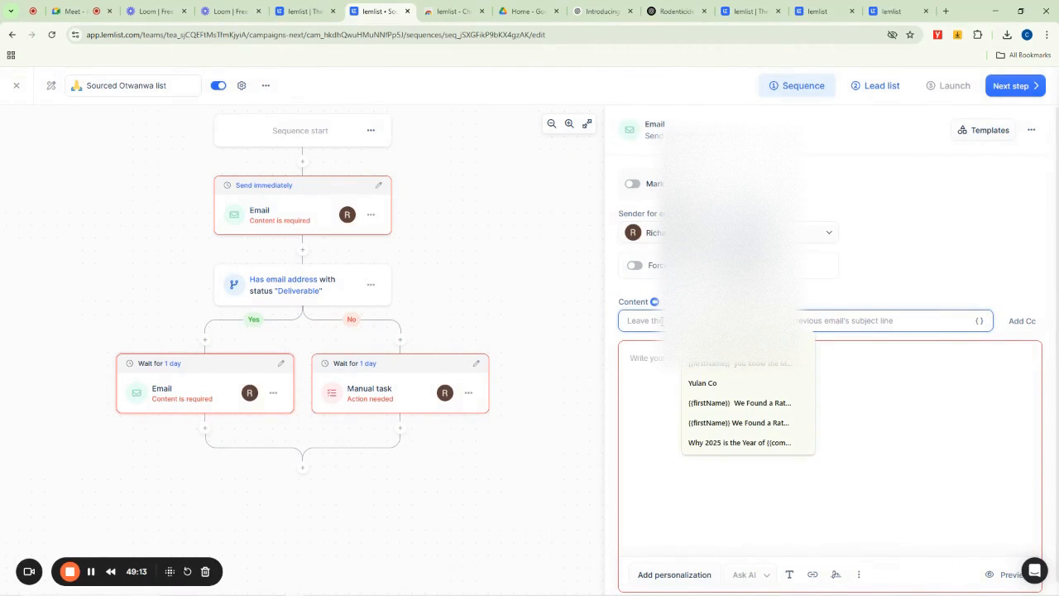
{"action": "key", "text": "ctrl+v"}
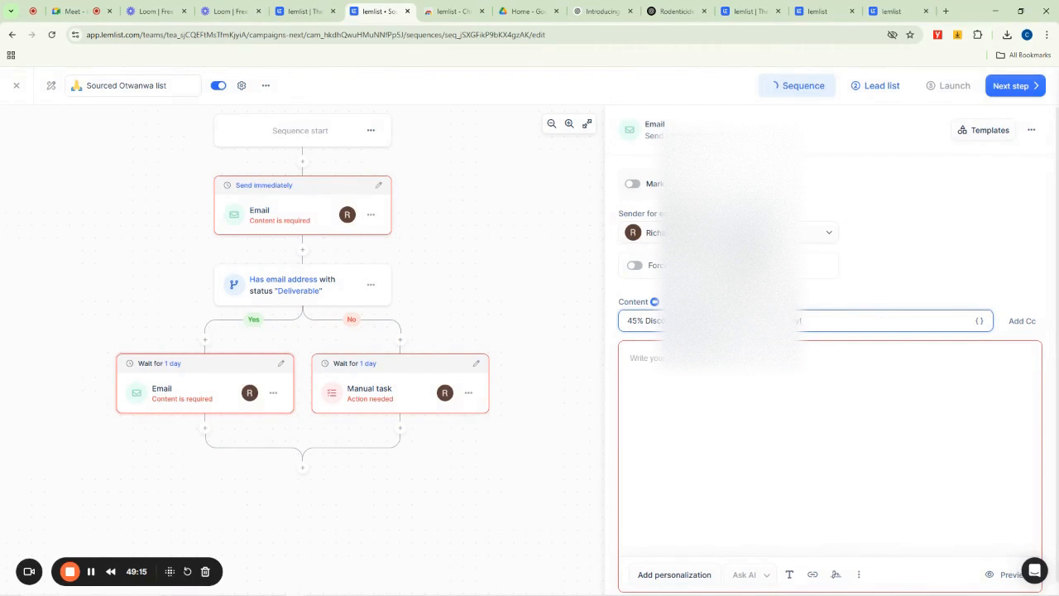
{"action": "left_click", "coordinate": [614, 290]}
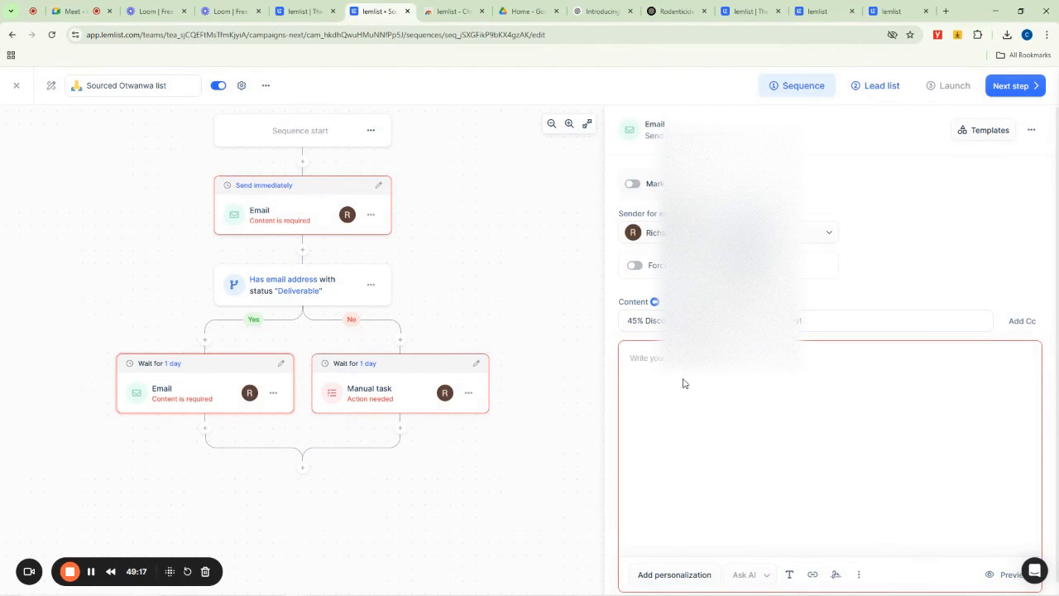
- Copy the cover letter body from the ChatGPT conversation and paste it into the email's content
{"action": "left_click", "coordinate": [674, 11]}
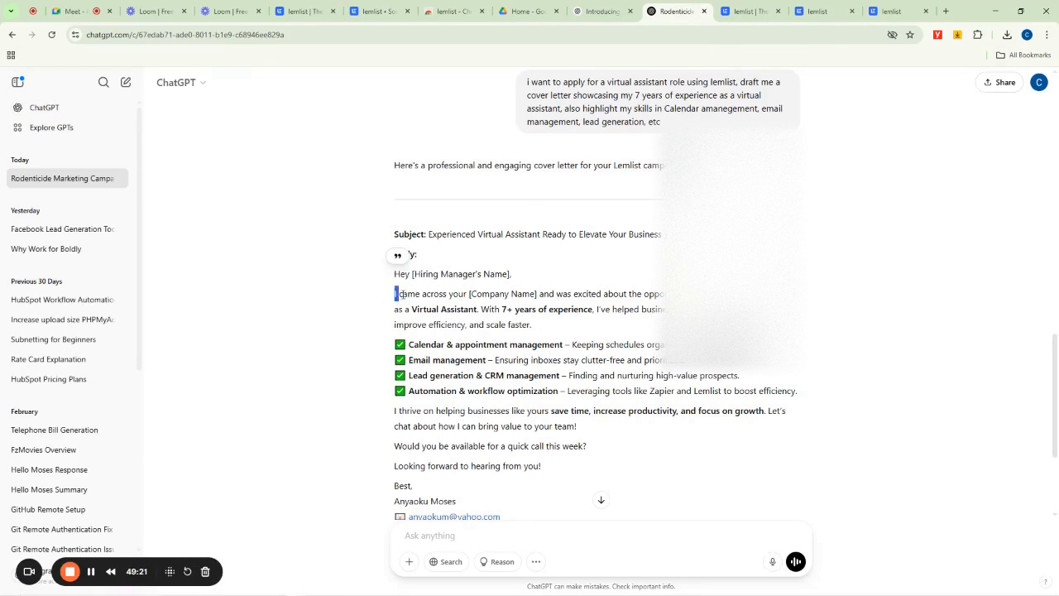
{"action": "left_click_drag", "start_coordinate": [398, 294], "coordinate": [499, 349]}
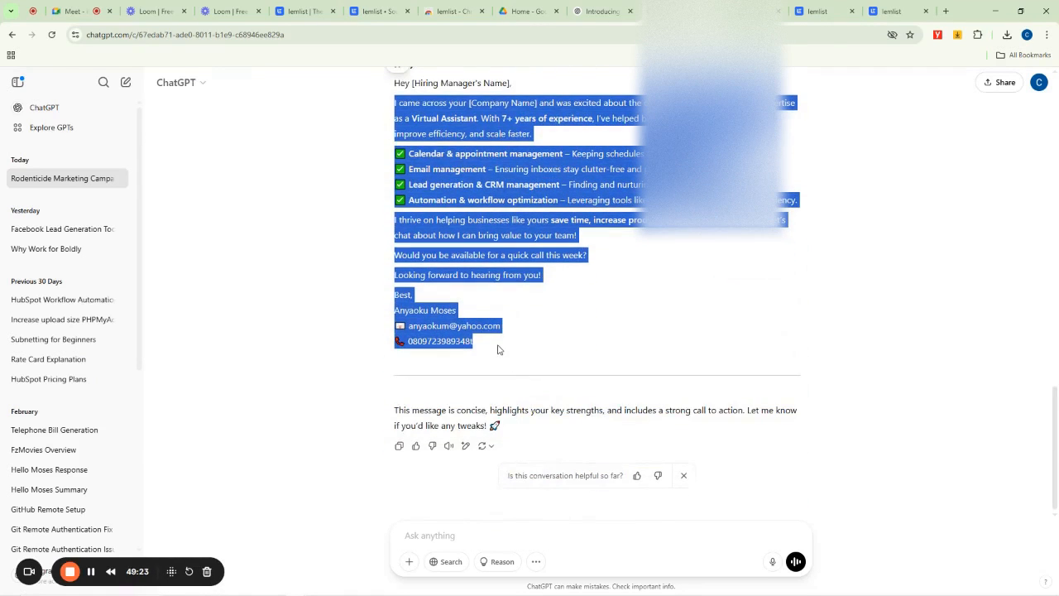
{"action": "left_click", "coordinate": [381, 10]}
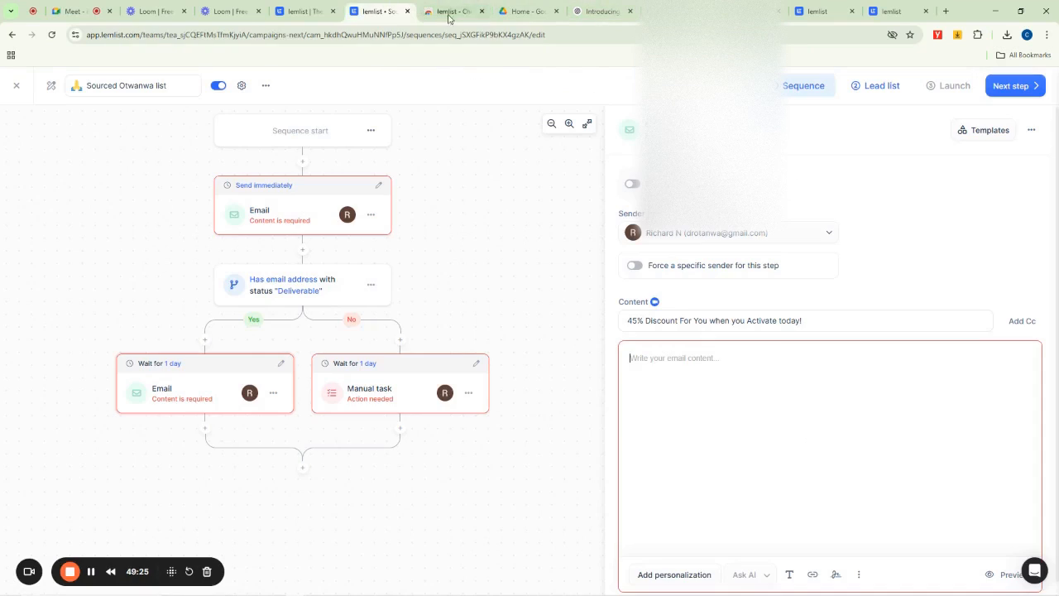
{"action": "key", "text": "ctrl+v"}
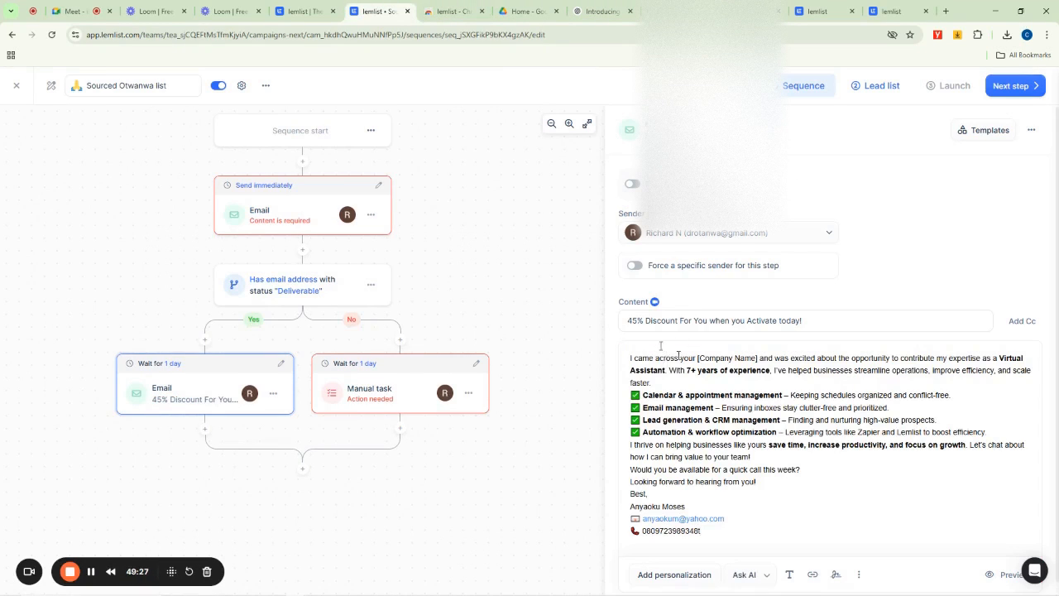
- Add a greeting line "Hello {{firstName}}" at the top of the follow-up email body using the first-name personalization variable
{"action": "key", "text": "Return"}
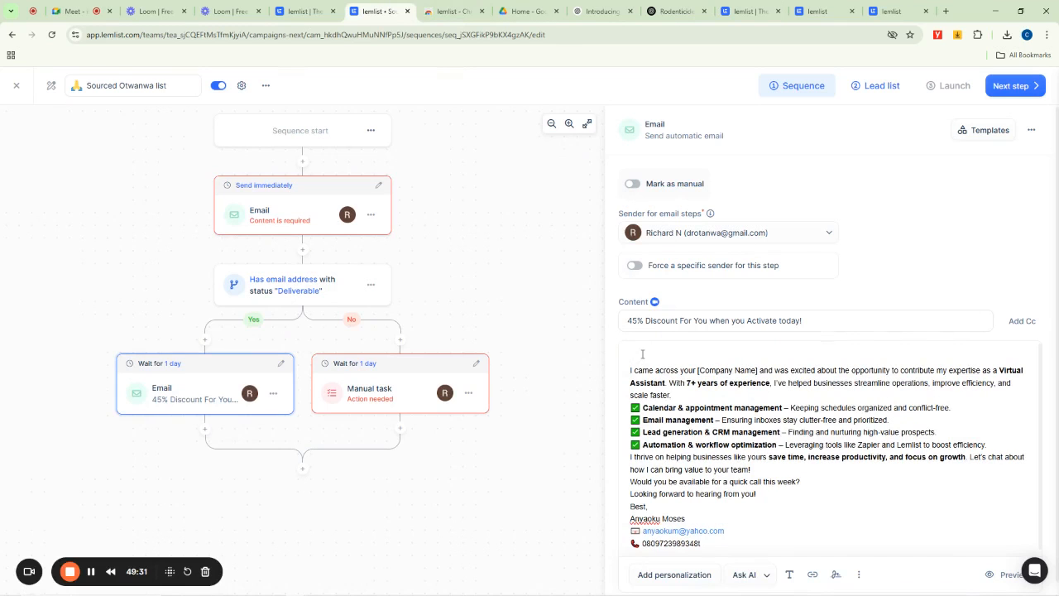
{"action": "left_click", "coordinate": [674, 574]}
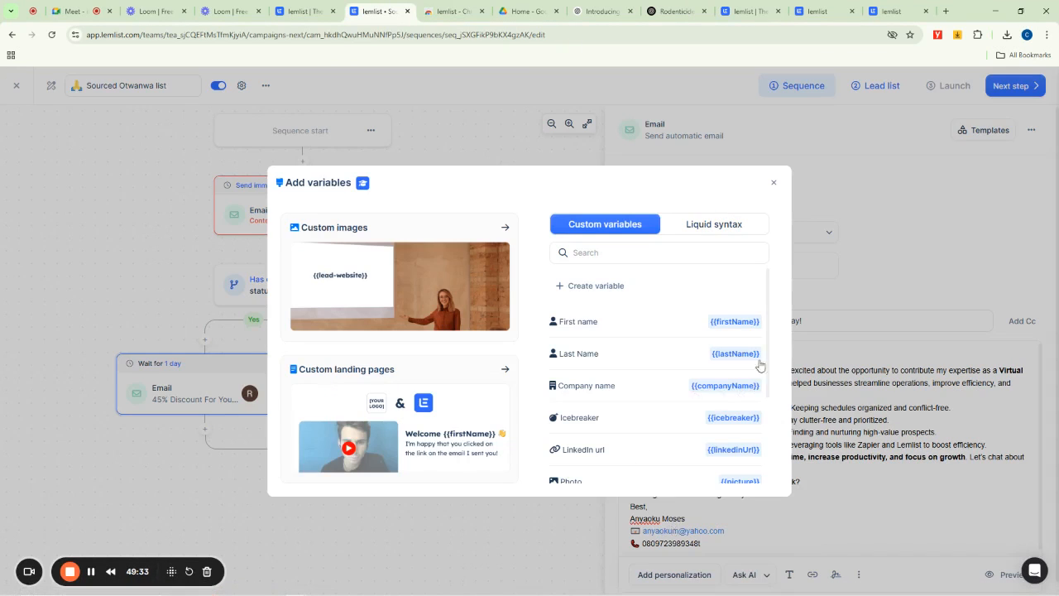
{"action": "left_click", "coordinate": [734, 322]}
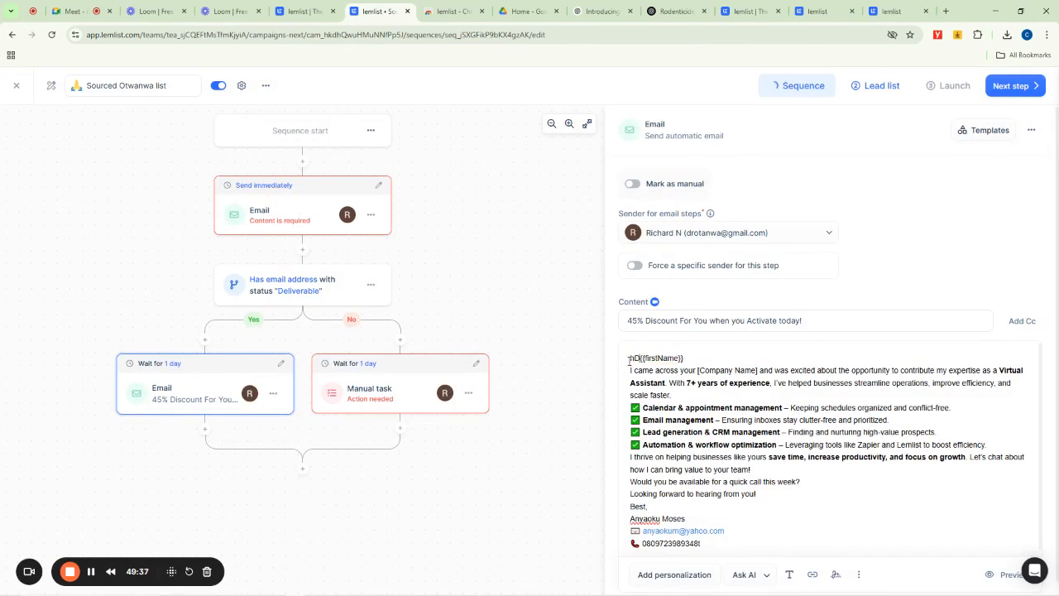
{"action": "type", "text": "Hello"}
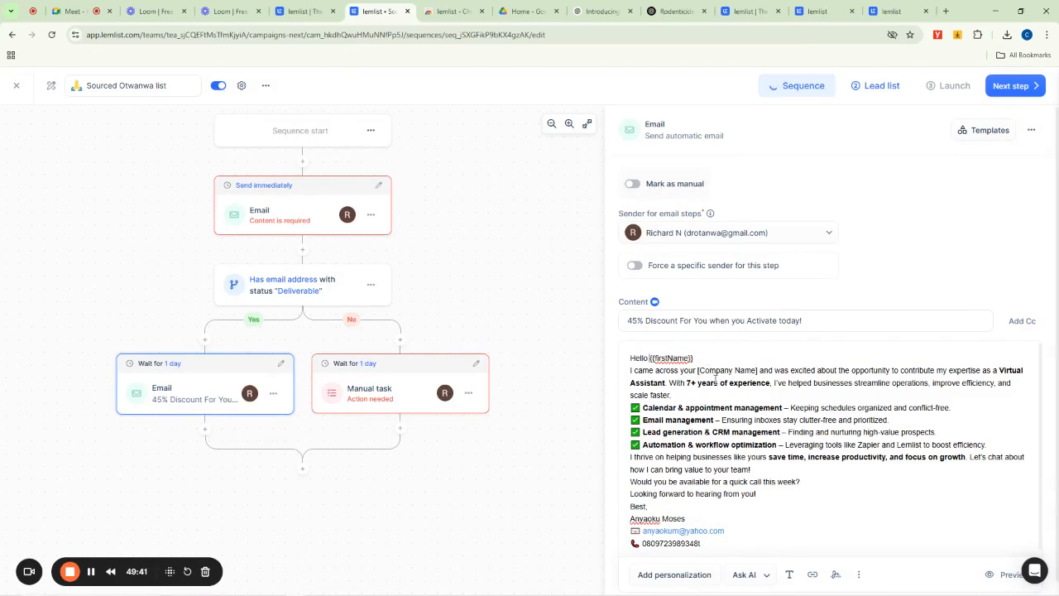
{"action": "scroll", "coordinate": [784, 501], "scroll_direction": "down", "scroll_amount": 1}
{"action": "scroll", "coordinate": [837, 319], "scroll_direction": "up", "scroll_amount": 1}
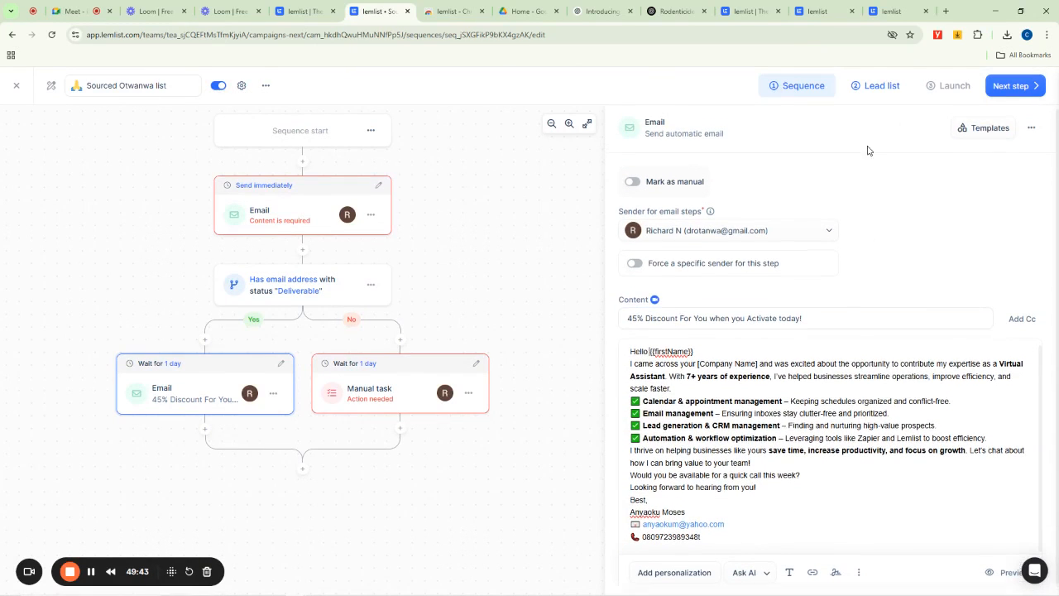
- Import 100 leads from the People database filtered by Papua New Guinea into the campaign, with verified email finding on
{"action": "left_click", "coordinate": [882, 86]}
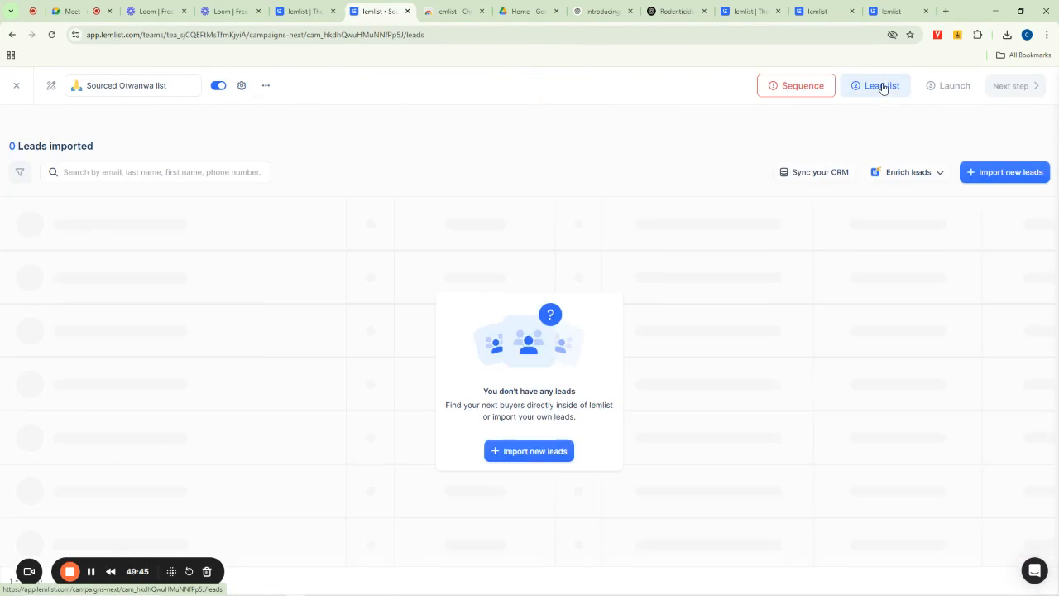
{"action": "left_click", "coordinate": [988, 172]}
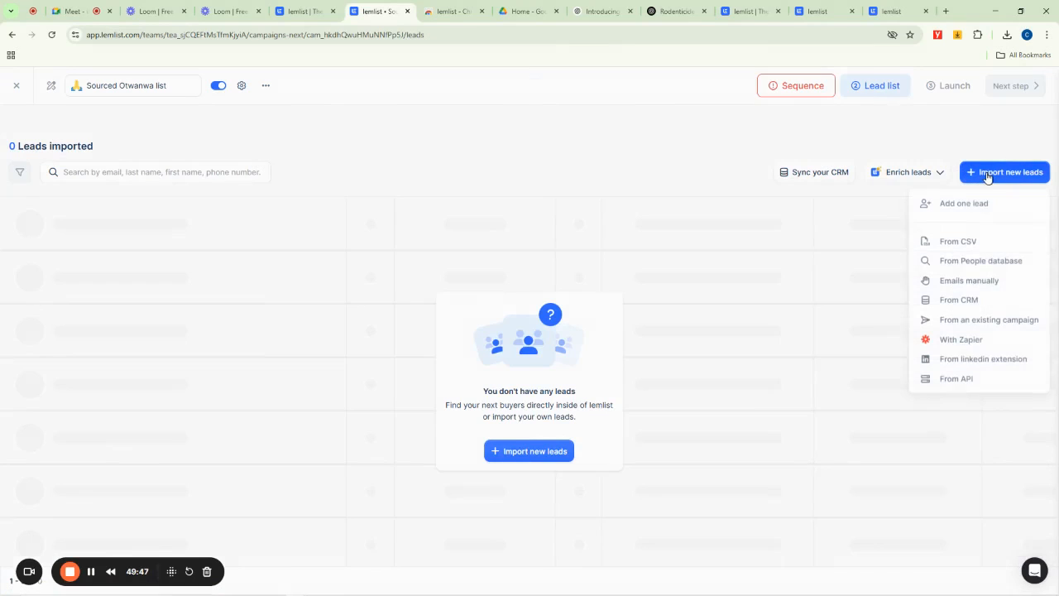
{"action": "left_click", "coordinate": [982, 261]}
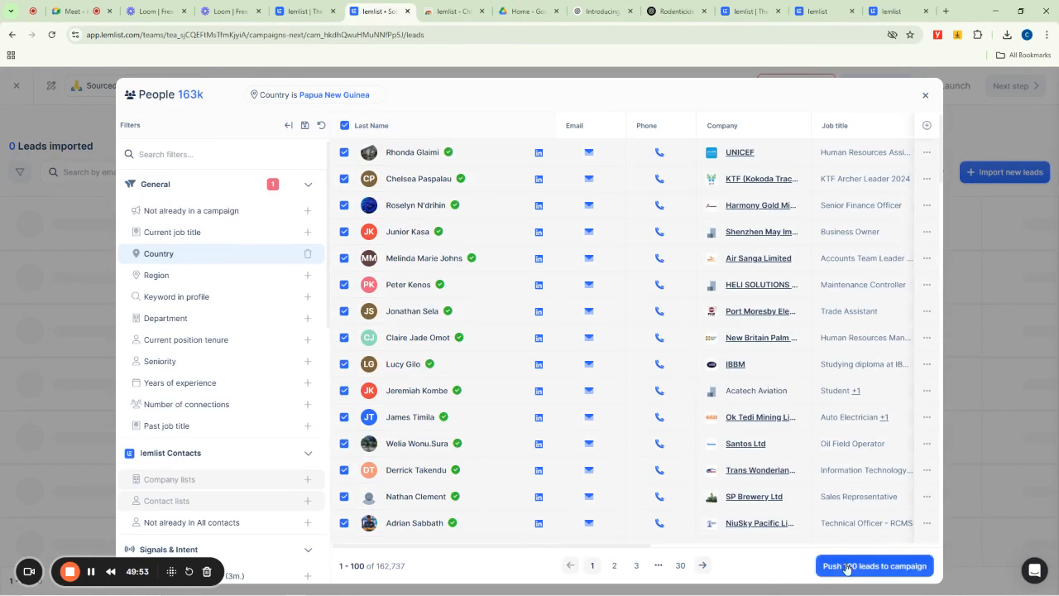
{"action": "left_click", "coordinate": [847, 567]}
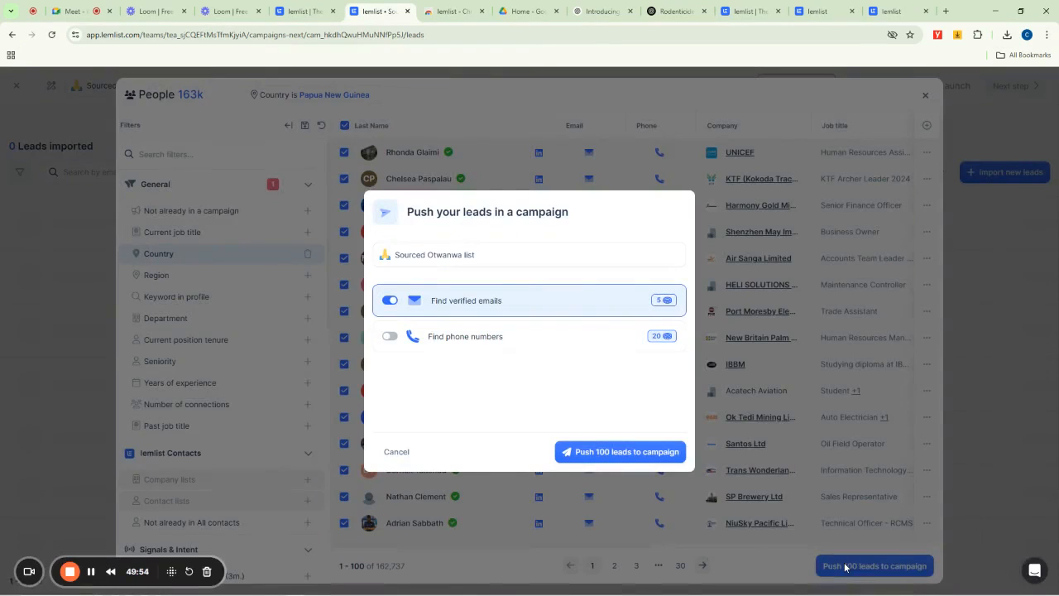
{"action": "left_click", "coordinate": [616, 451]}
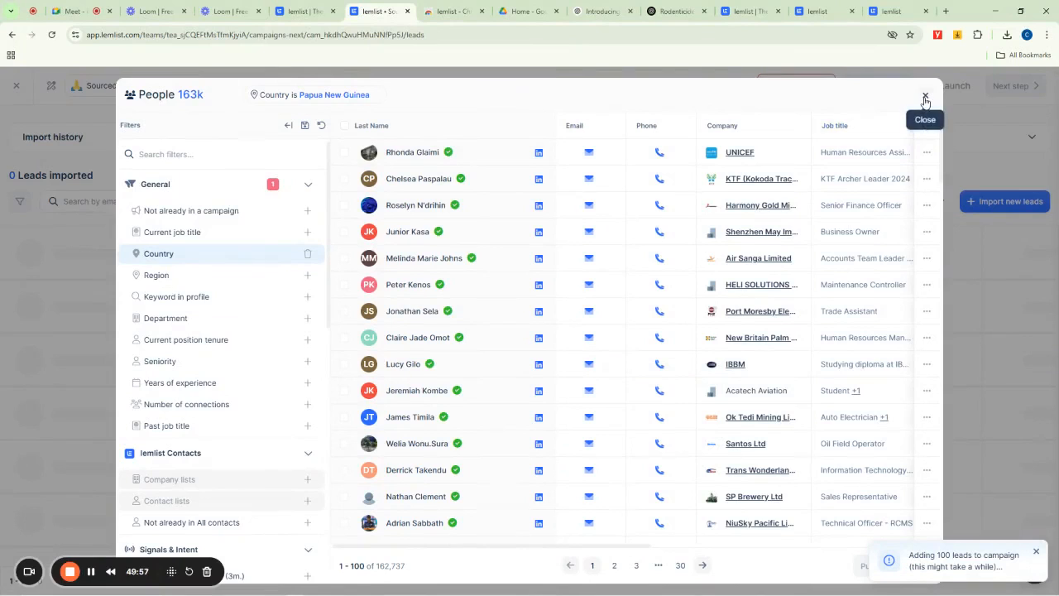
{"action": "left_click", "coordinate": [925, 96]}
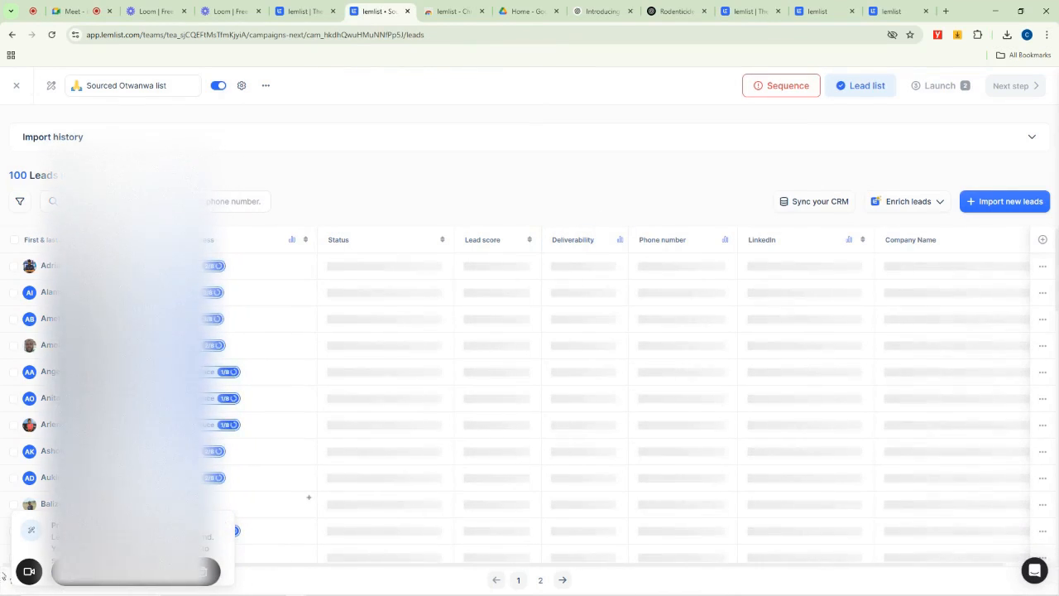
- Review the imported leads while they are being enriched
{"action": "left_click_drag", "start_coordinate": [87, 570], "coordinate": [410, 112]}
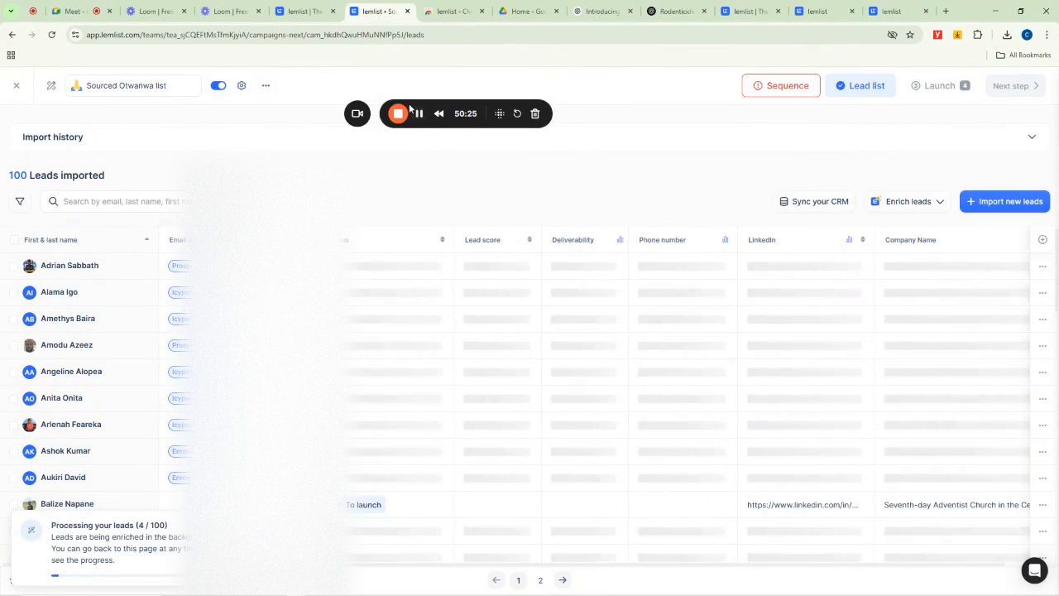
{"action": "left_click_drag", "start_coordinate": [409, 106], "coordinate": [529, 94]}
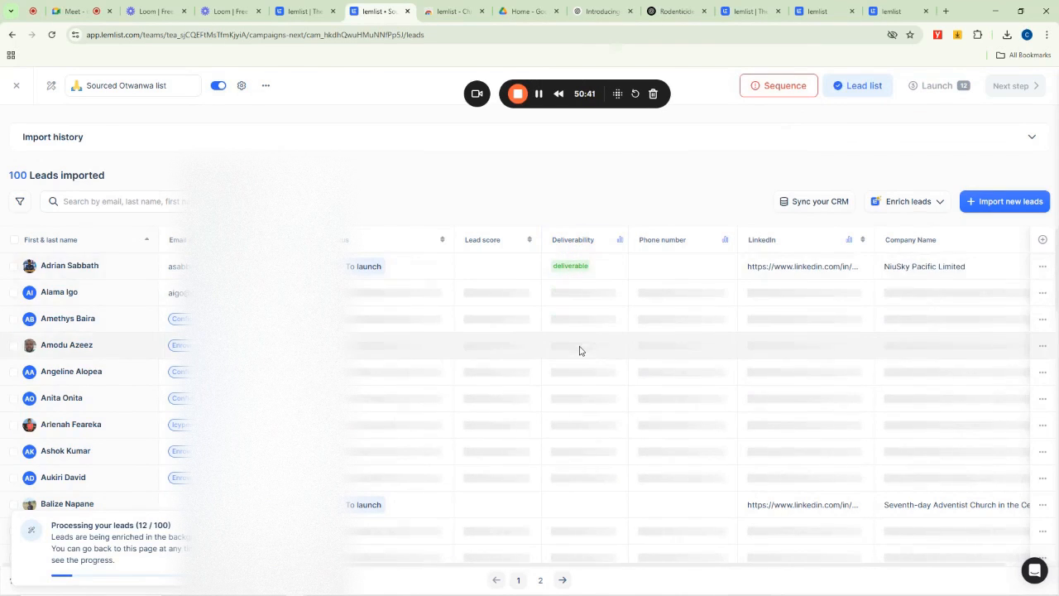
{"action": "scroll", "coordinate": [580, 350], "scroll_direction": "down", "scroll_amount": 12}
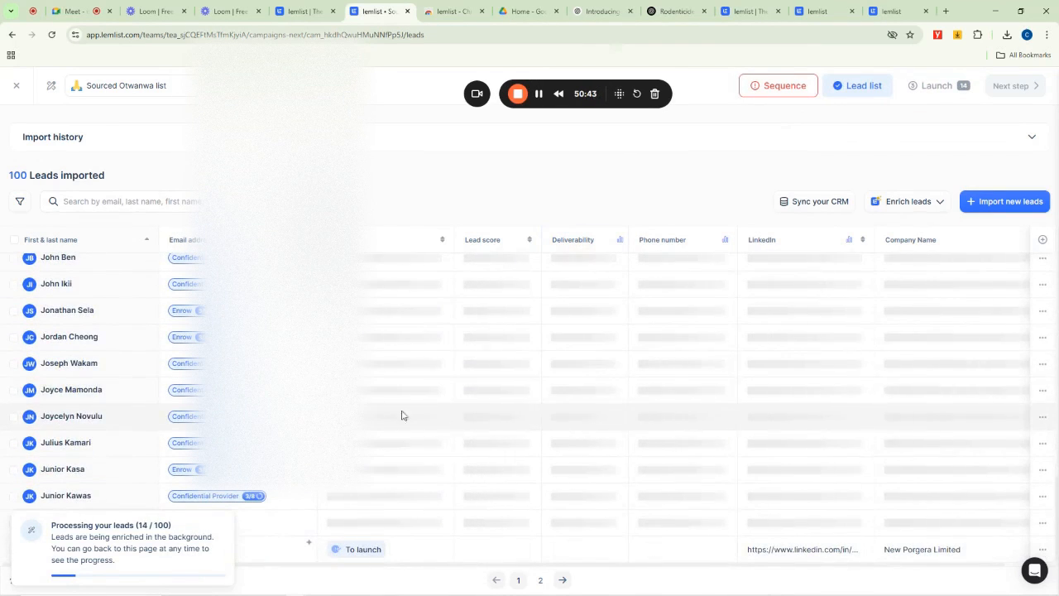
{"action": "scroll", "coordinate": [397, 393], "scroll_direction": "up", "scroll_amount": 12}
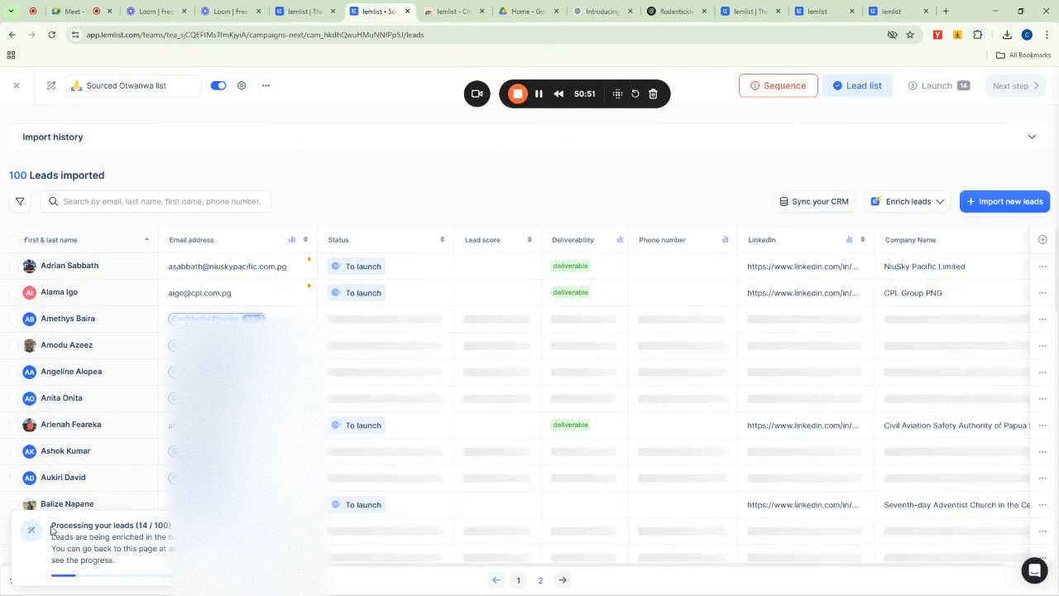
{"action": "left_click_drag", "start_coordinate": [52, 526], "coordinate": [170, 526]}
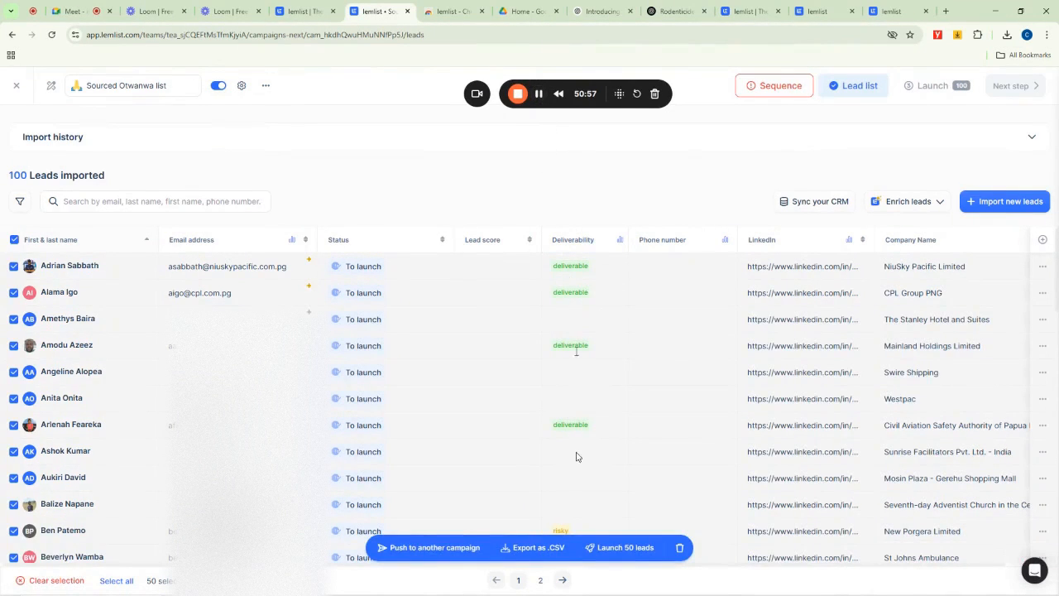
- Copy the cover letter from the ChatGPT conversation and paste it into the first email step's body
{"action": "left_click", "coordinate": [779, 86]}
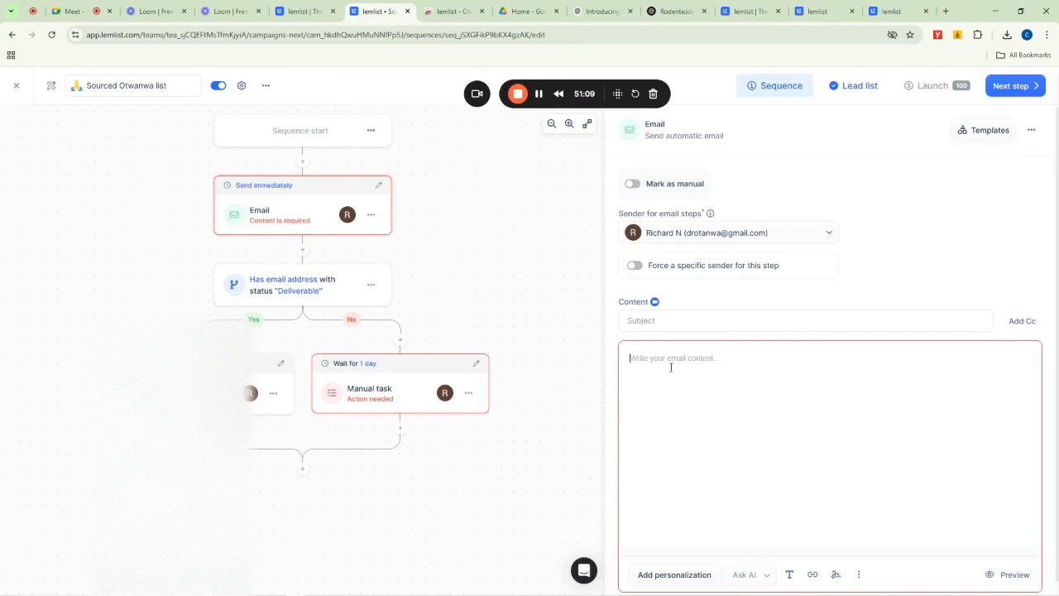
{"action": "left_click", "coordinate": [673, 10]}
{"action": "left_click_drag", "start_coordinate": [475, 345], "coordinate": [390, 328]}
{"action": "key", "text": "ctrl+c"}
{"action": "left_click", "coordinate": [402, 318]}
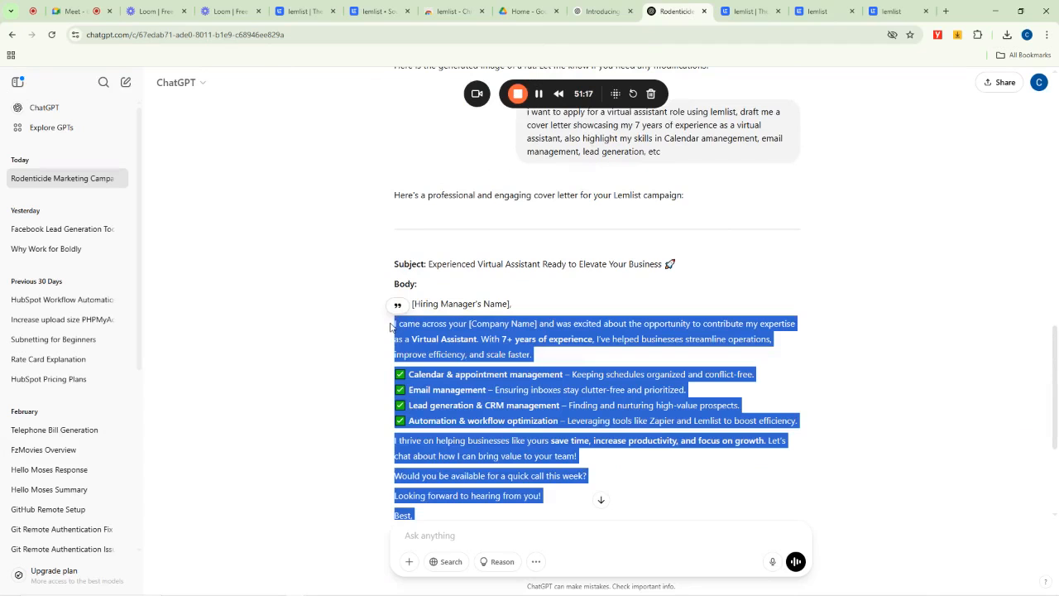
{"action": "left_click", "coordinate": [379, 11]}
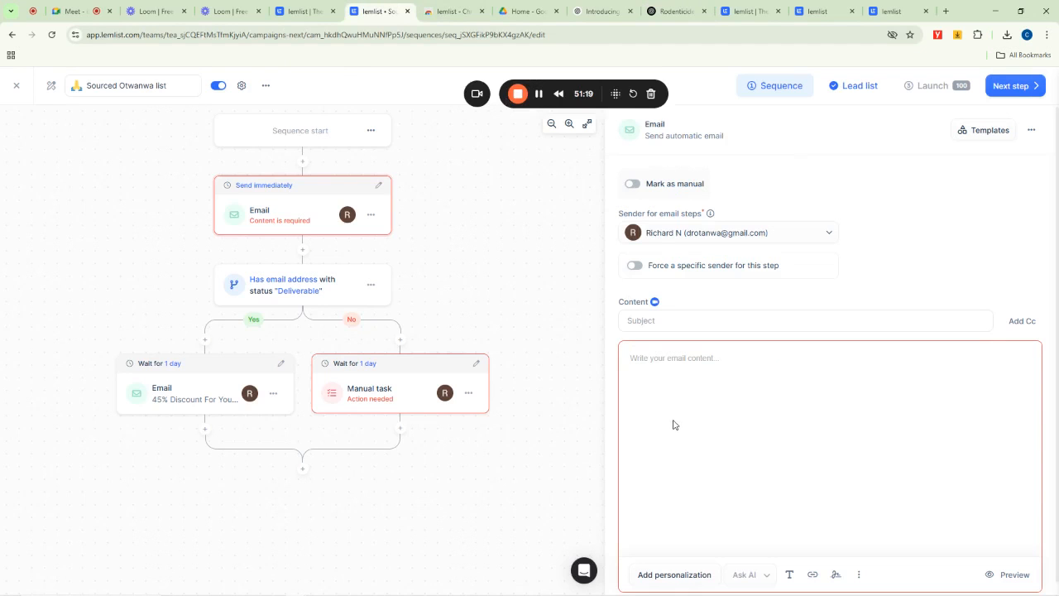
{"action": "key", "text": "ctrl+v"}
- Set the first email's subject to "45% Discount For You when you Activate today!" from the previous subjects
{"action": "left_click", "coordinate": [703, 321]}
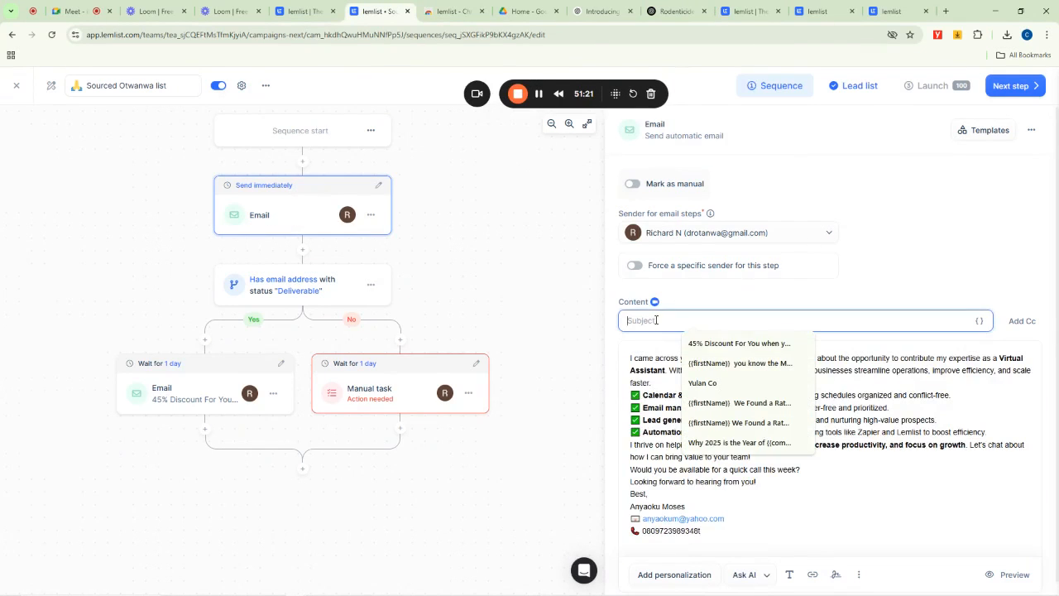
{"action": "left_click", "coordinate": [704, 344]}
{"action": "left_click", "coordinate": [689, 386]}
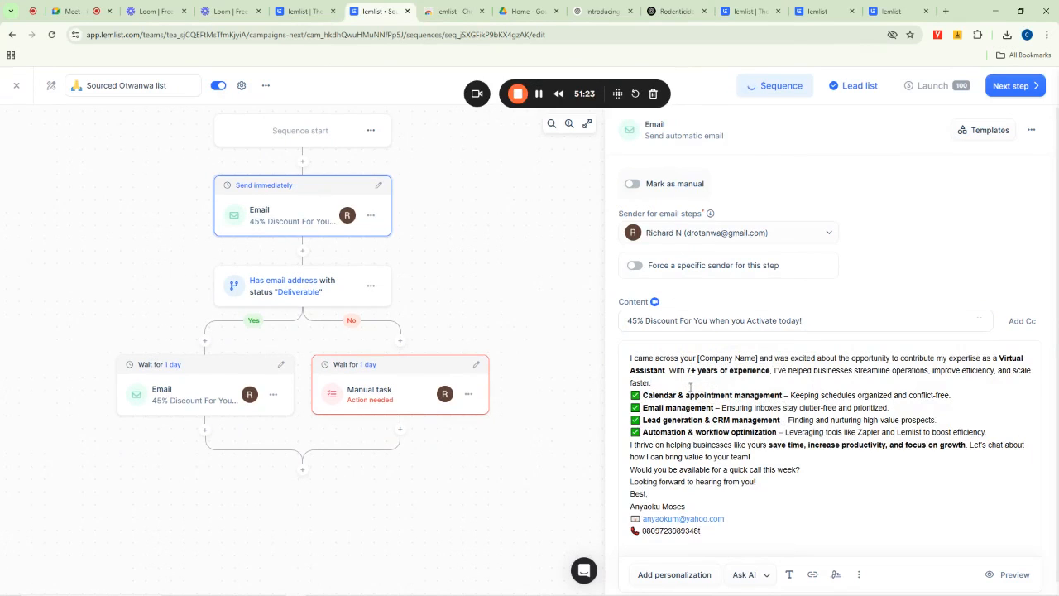
- Try to launch the 50 selected leads from the lead list
{"action": "left_click", "coordinate": [993, 113]}
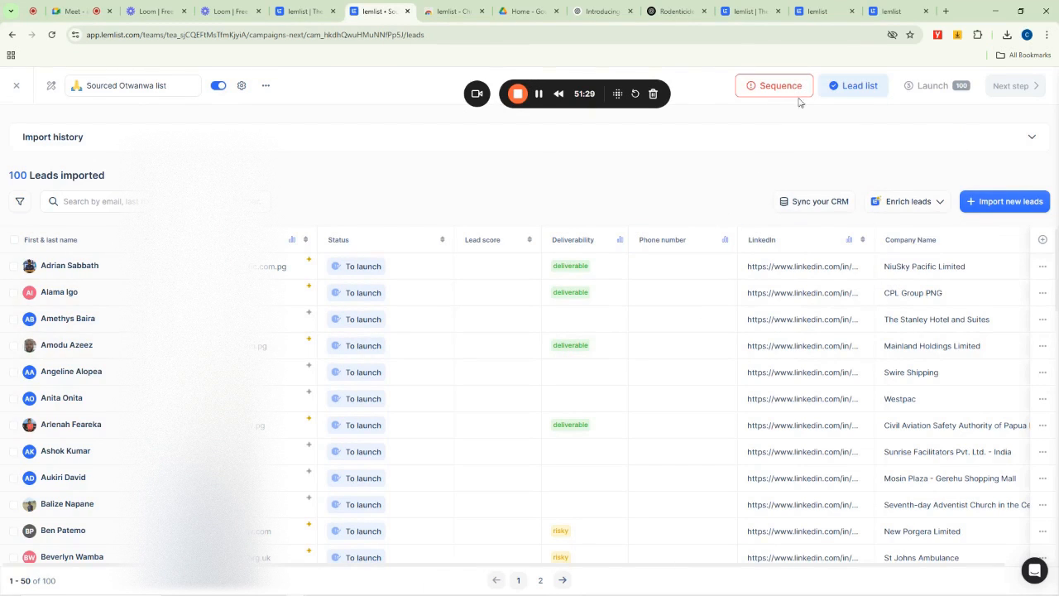
{"action": "left_click", "coordinate": [14, 240]}
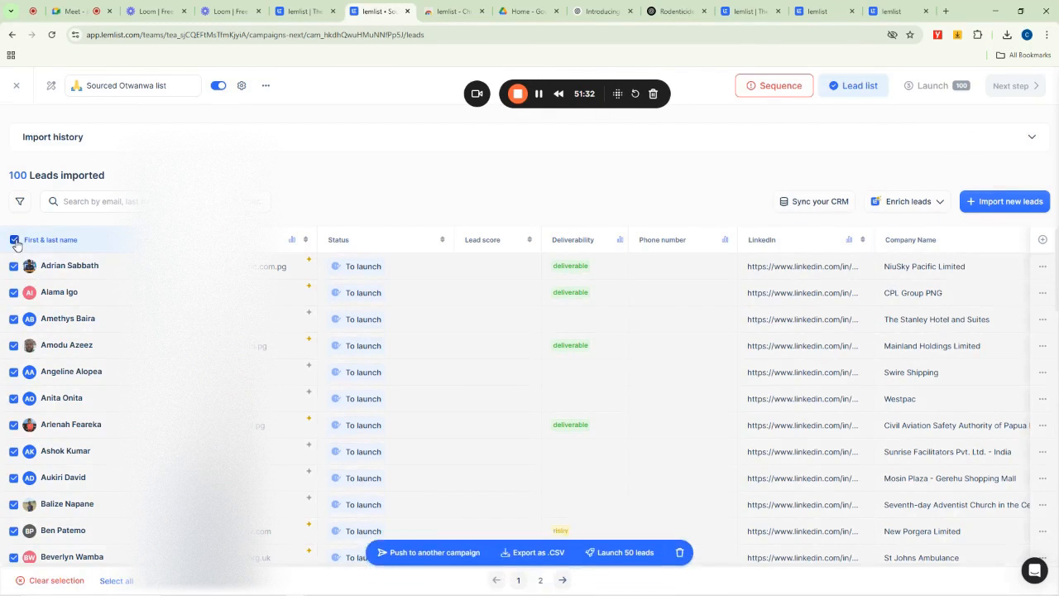
{"action": "left_click", "coordinate": [639, 547]}
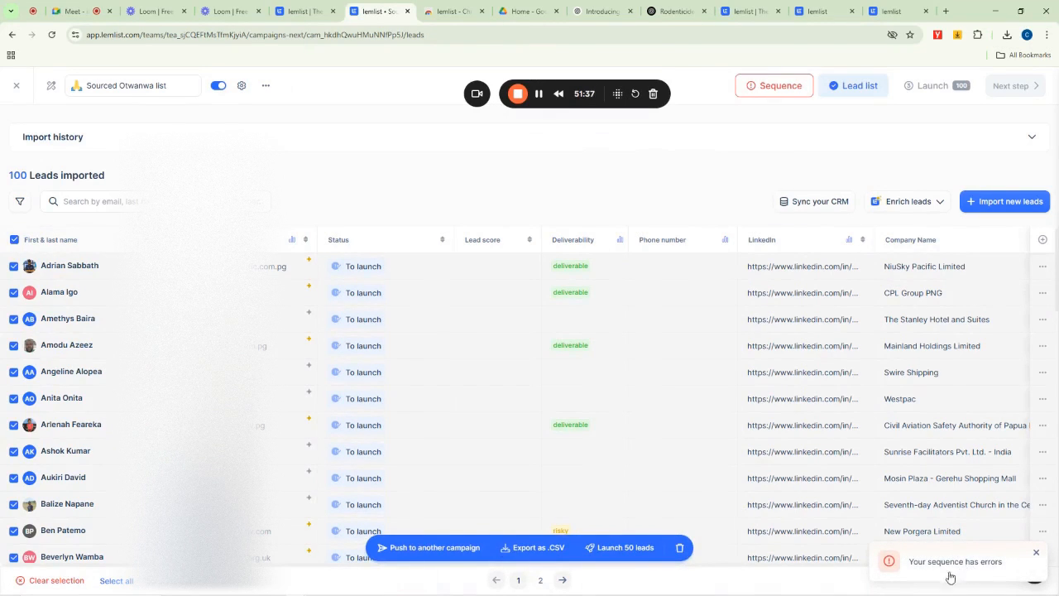
- Delete the manual task step from the No branch of the sequence
{"action": "left_click", "coordinate": [773, 87]}
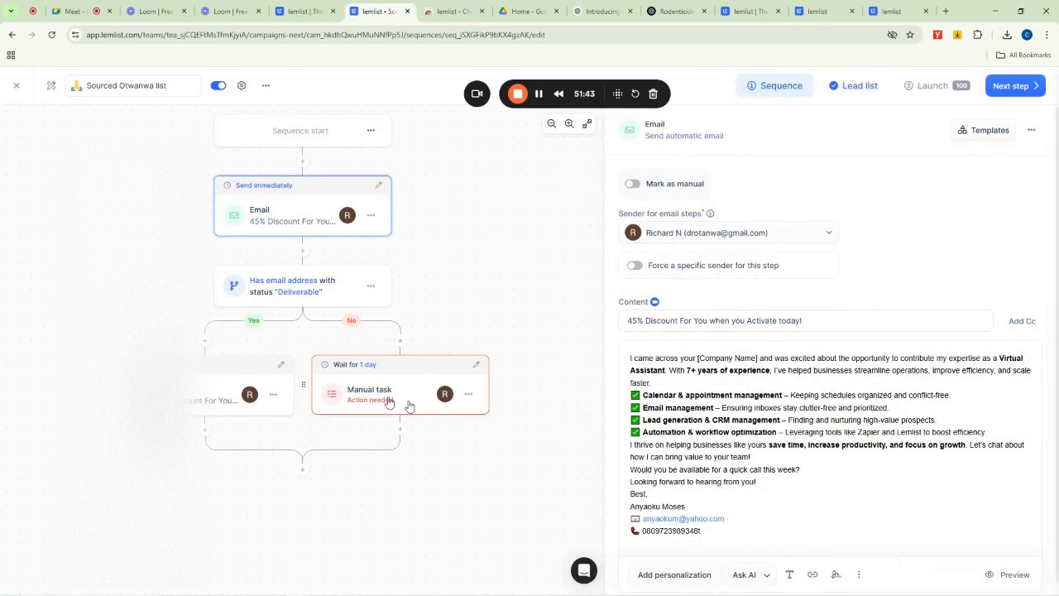
{"action": "left_click", "coordinate": [468, 395]}
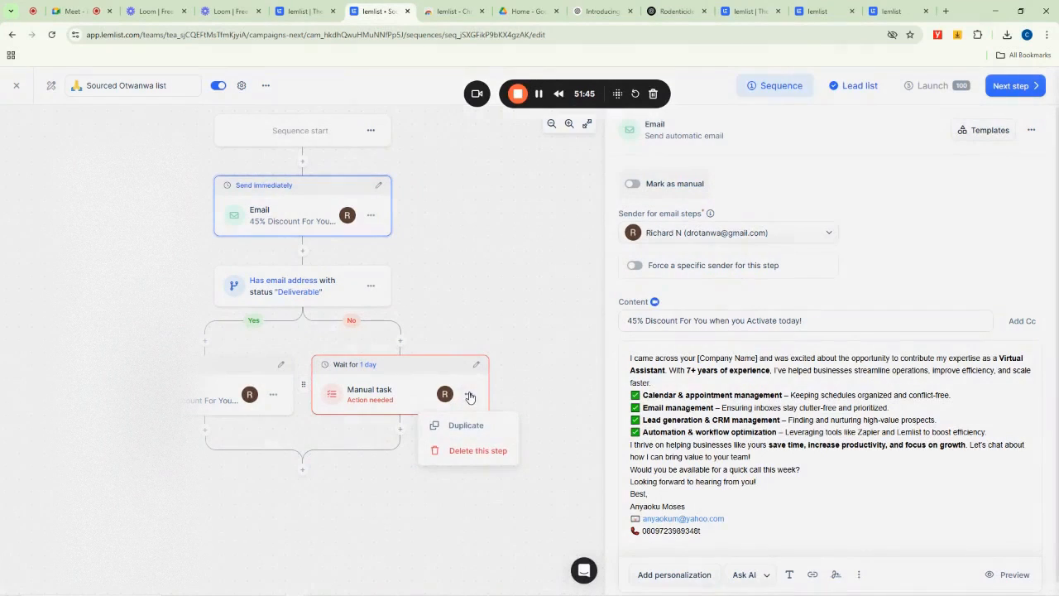
{"action": "left_click", "coordinate": [478, 449]}
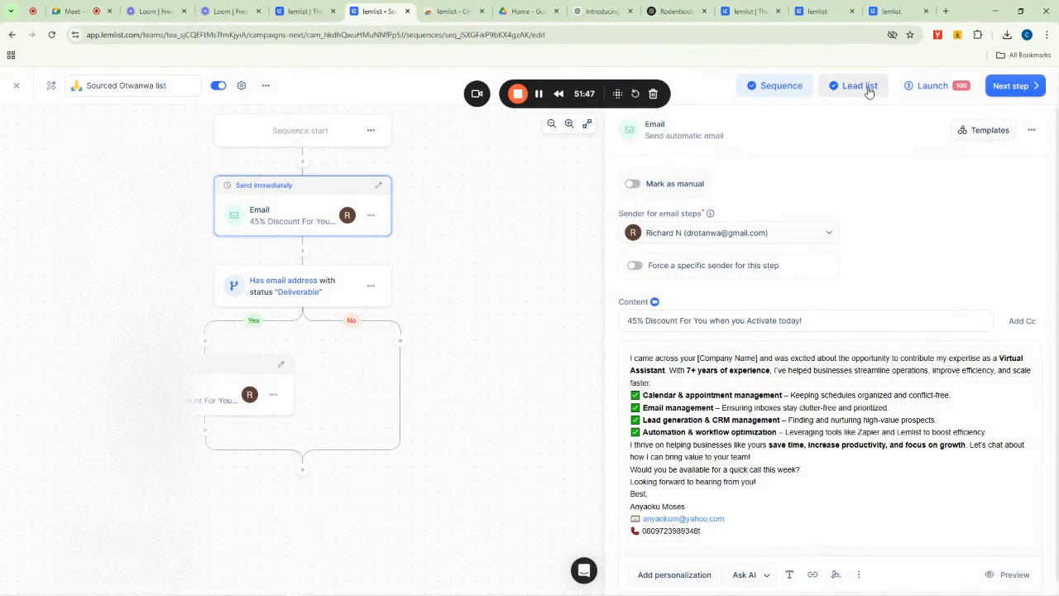
- Launch the campaign for all leads, confirming the launch recap
{"action": "left_click", "coordinate": [1010, 87]}
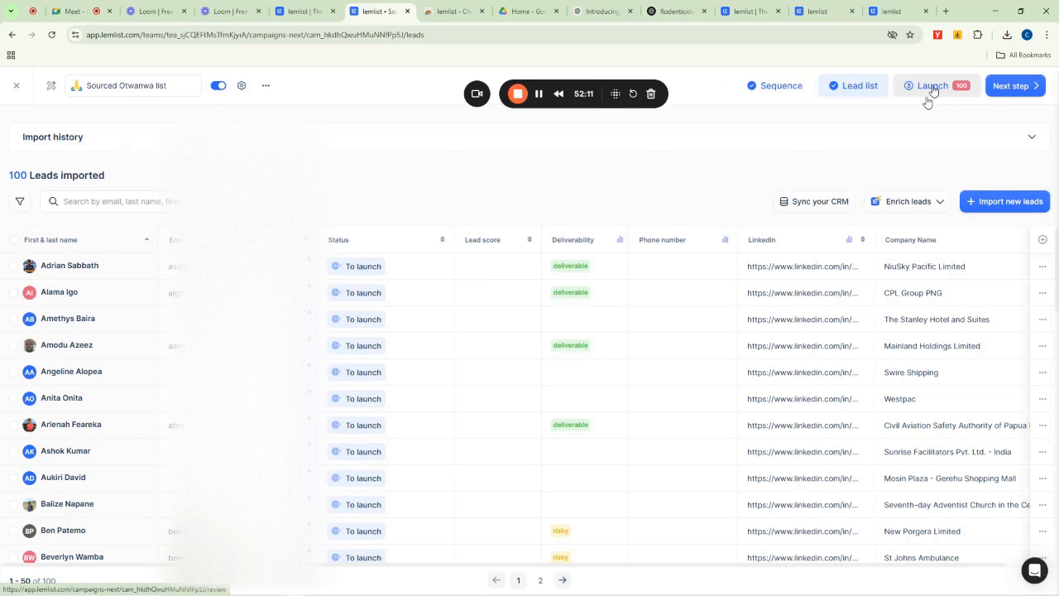
{"action": "left_click", "coordinate": [932, 88]}
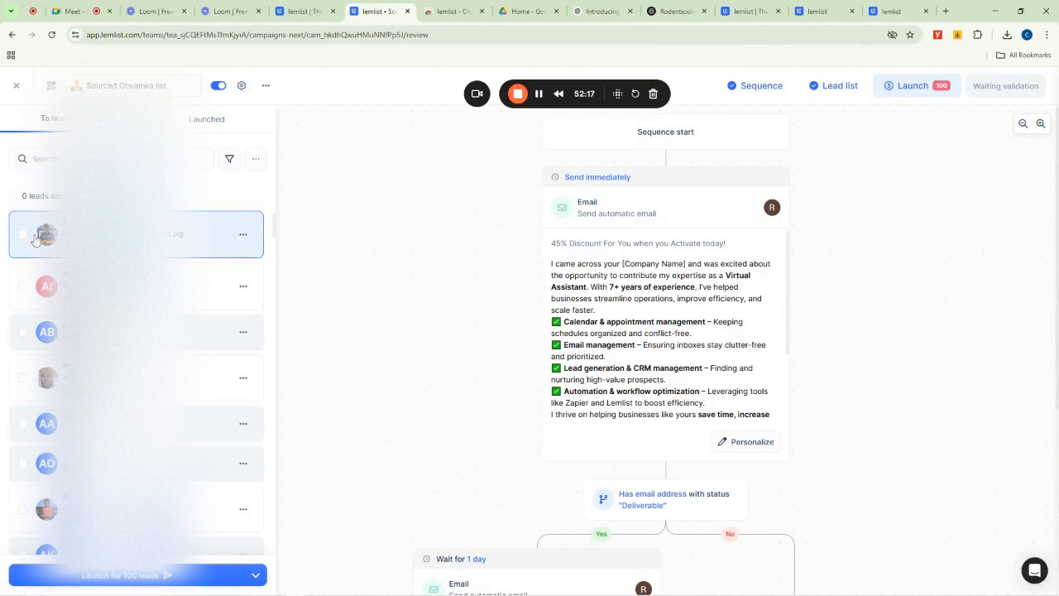
{"action": "left_click", "coordinate": [123, 581]}
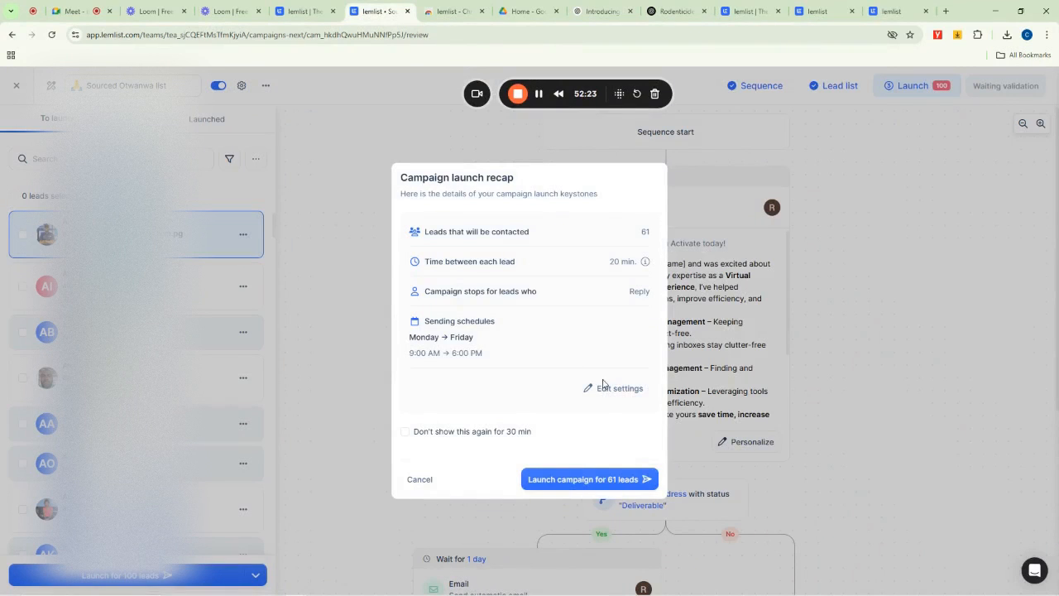
{"action": "left_click", "coordinate": [570, 483]}
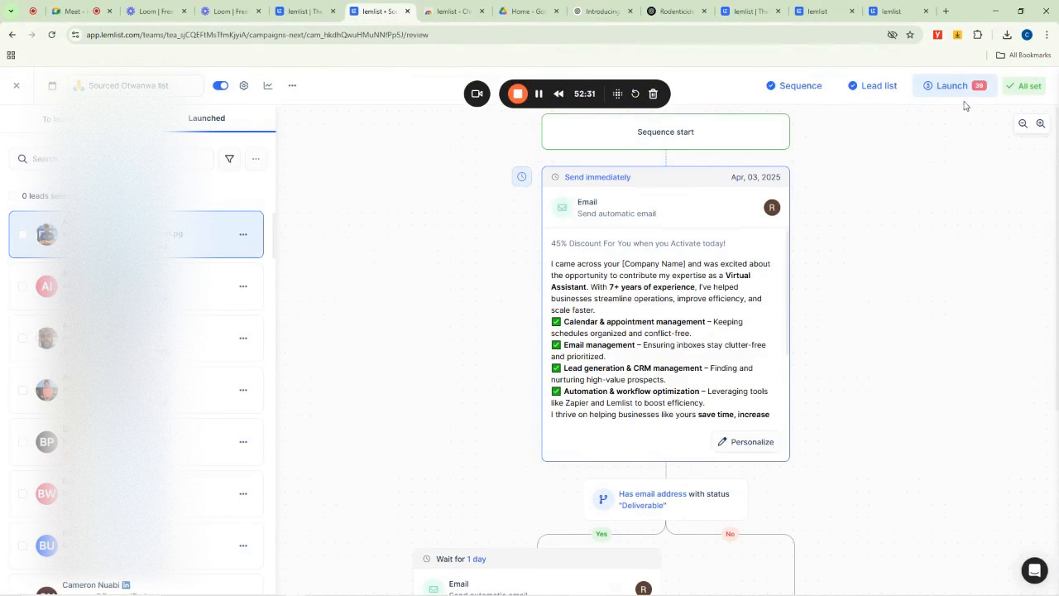
- Review the launched sequence's email steps, then close the campaign to return to the campaigns list
{"action": "scroll", "coordinate": [782, 416], "scroll_direction": "down", "scroll_amount": 3}
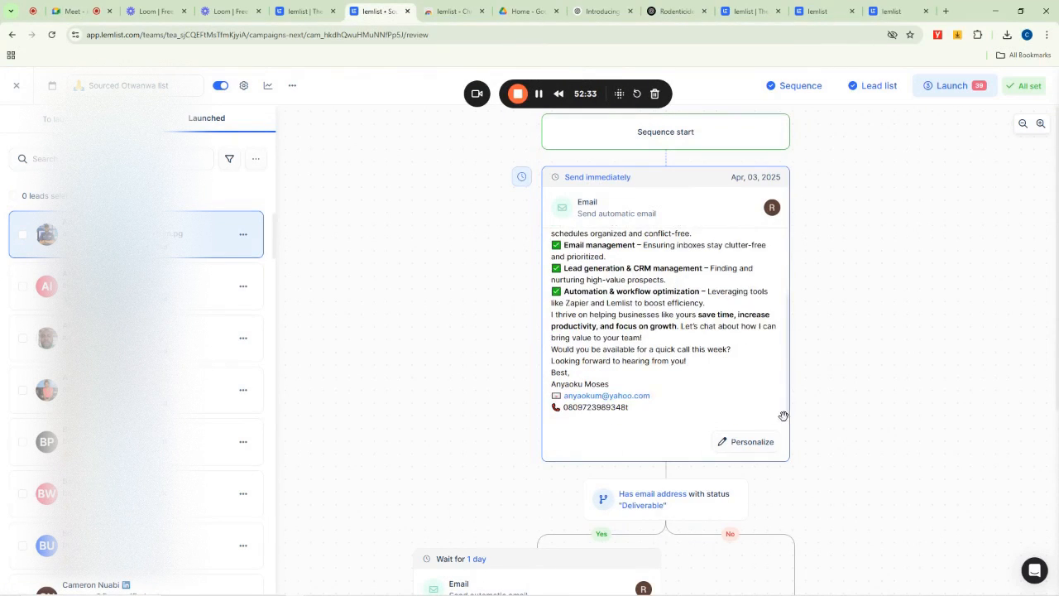
{"action": "scroll", "coordinate": [784, 415], "scroll_direction": "down", "scroll_amount": 4}
{"action": "scroll", "coordinate": [447, 429], "scroll_direction": "down", "scroll_amount": 5}
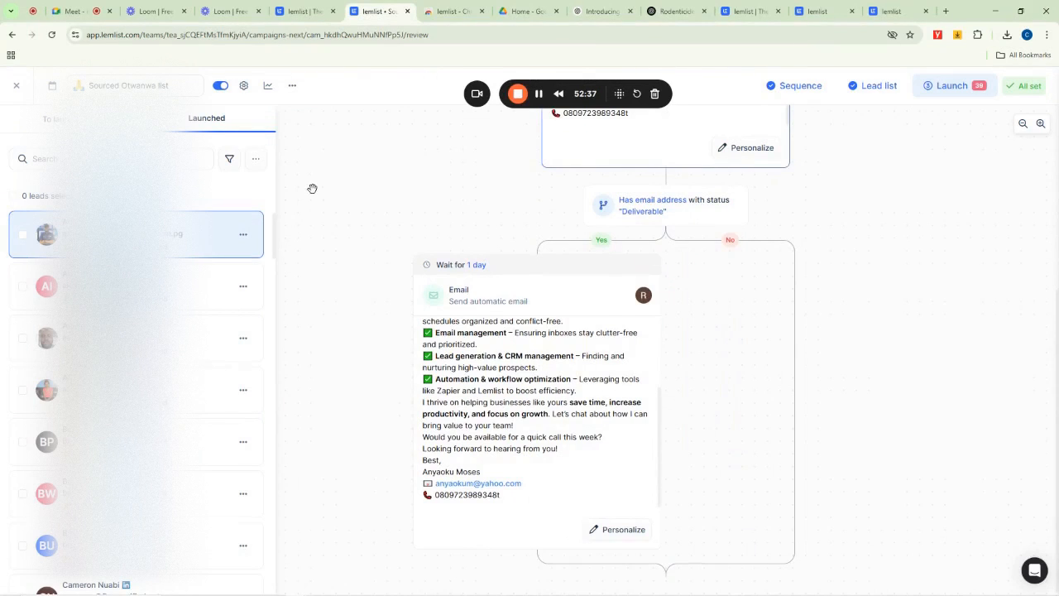
{"action": "scroll", "coordinate": [861, 219], "scroll_direction": "up", "scroll_amount": 1}
{"action": "scroll", "coordinate": [856, 215], "scroll_direction": "up", "scroll_amount": 5}
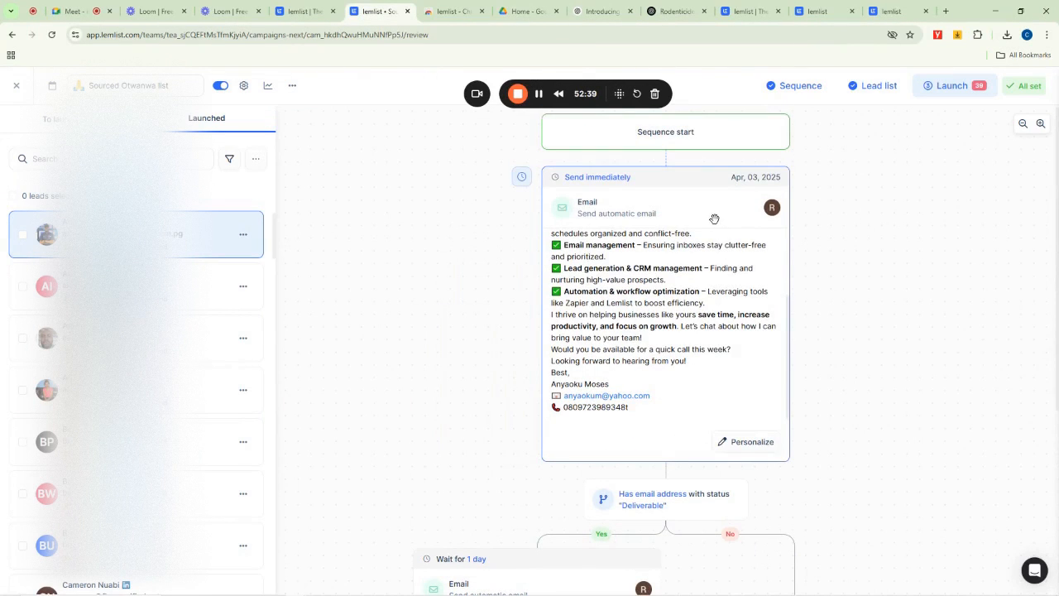
{"action": "left_click", "coordinate": [15, 85]}
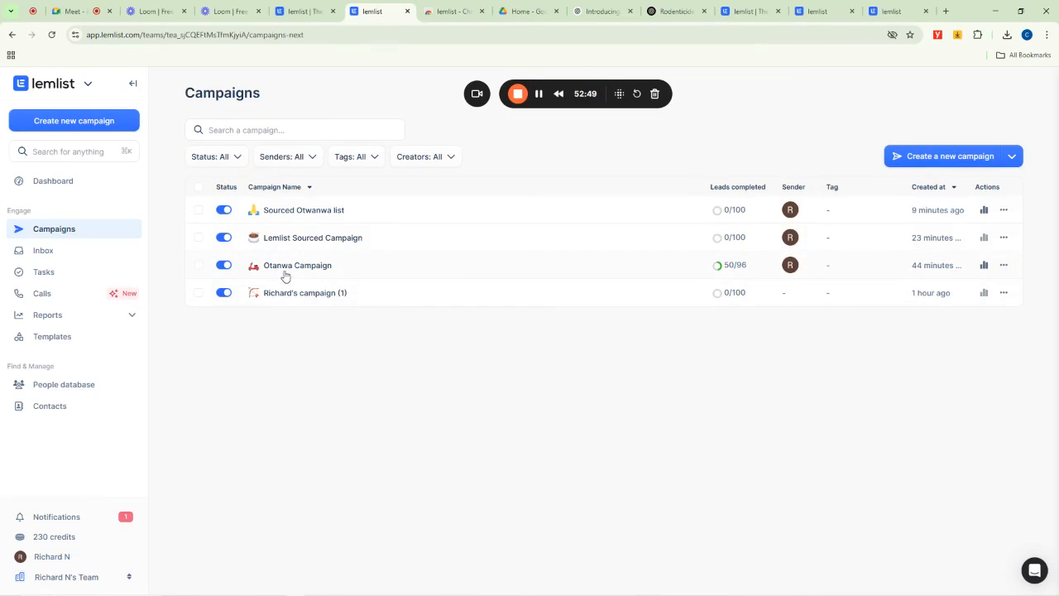
- Open the Otanwa Campaign and read through its email step content, then return to the campaigns list
{"action": "left_click", "coordinate": [716, 265]}
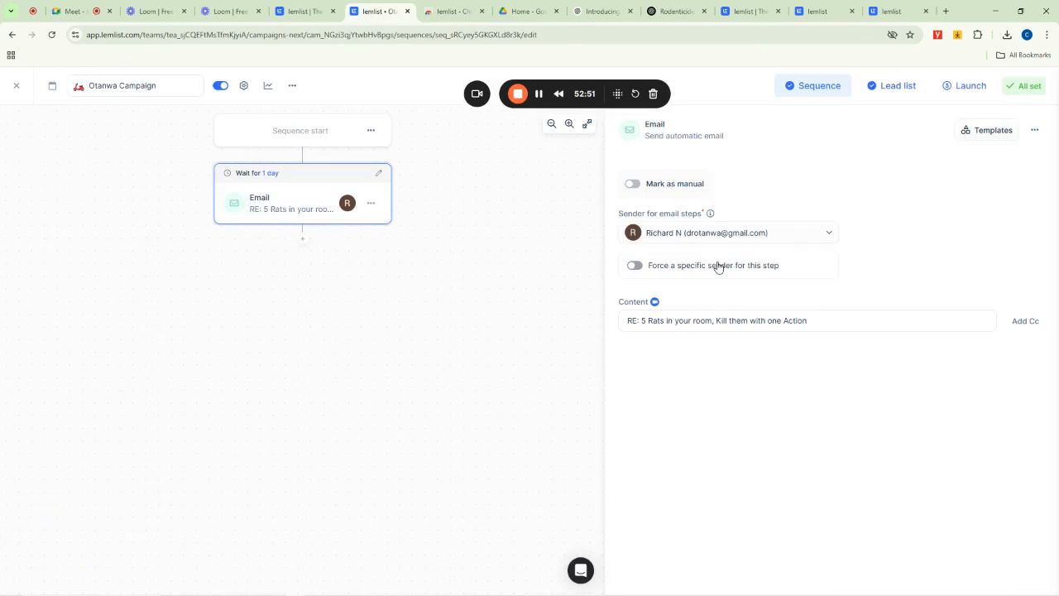
{"action": "scroll", "coordinate": [894, 328], "scroll_direction": "down", "scroll_amount": 1}
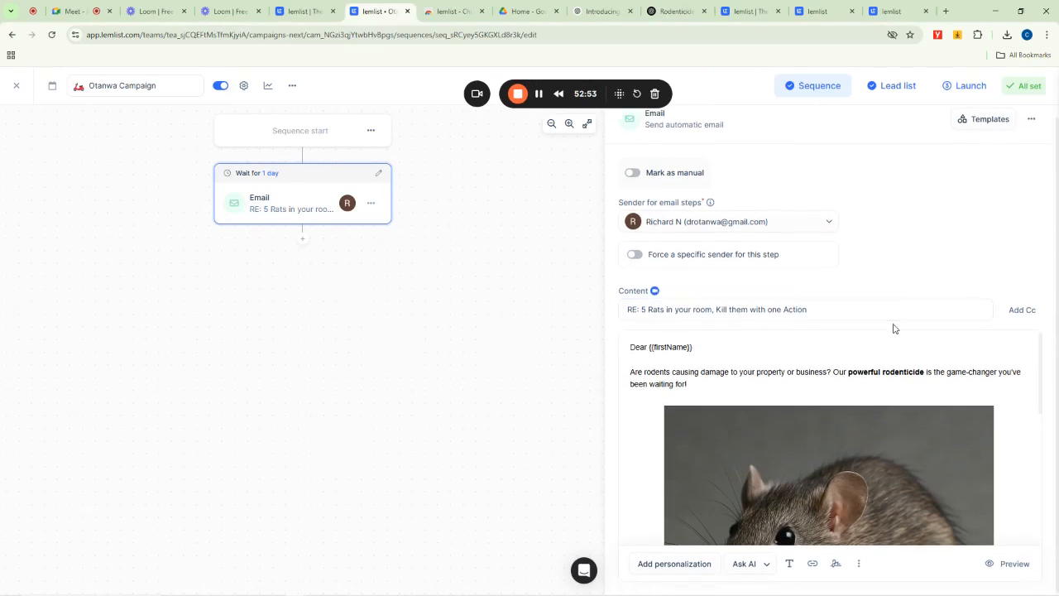
{"action": "scroll", "coordinate": [643, 402], "scroll_direction": "down", "scroll_amount": 5}
{"action": "scroll", "coordinate": [611, 338], "scroll_direction": "up", "scroll_amount": 1}
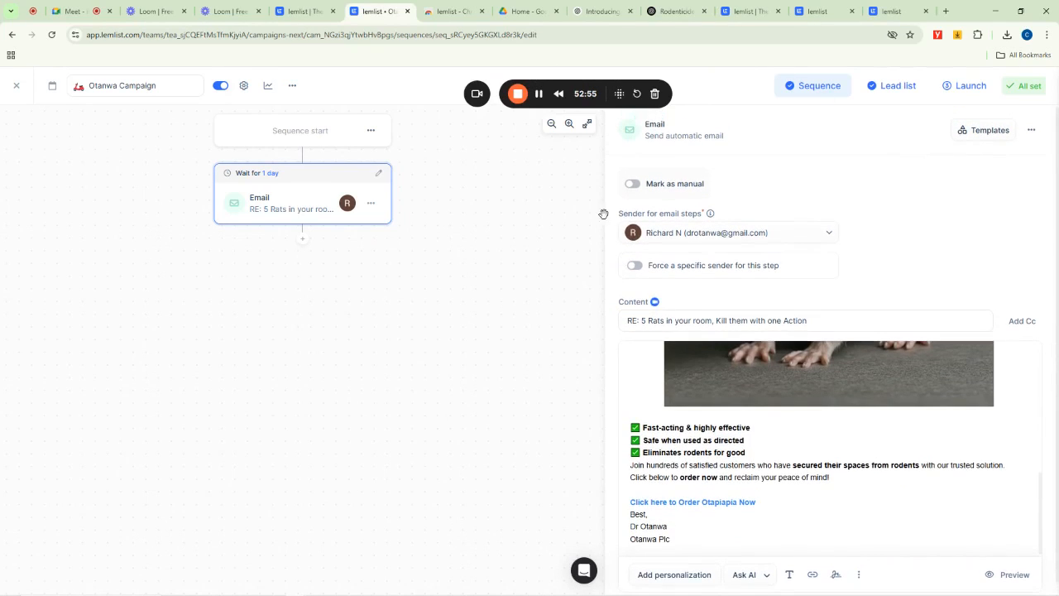
{"action": "left_click", "coordinate": [17, 86]}
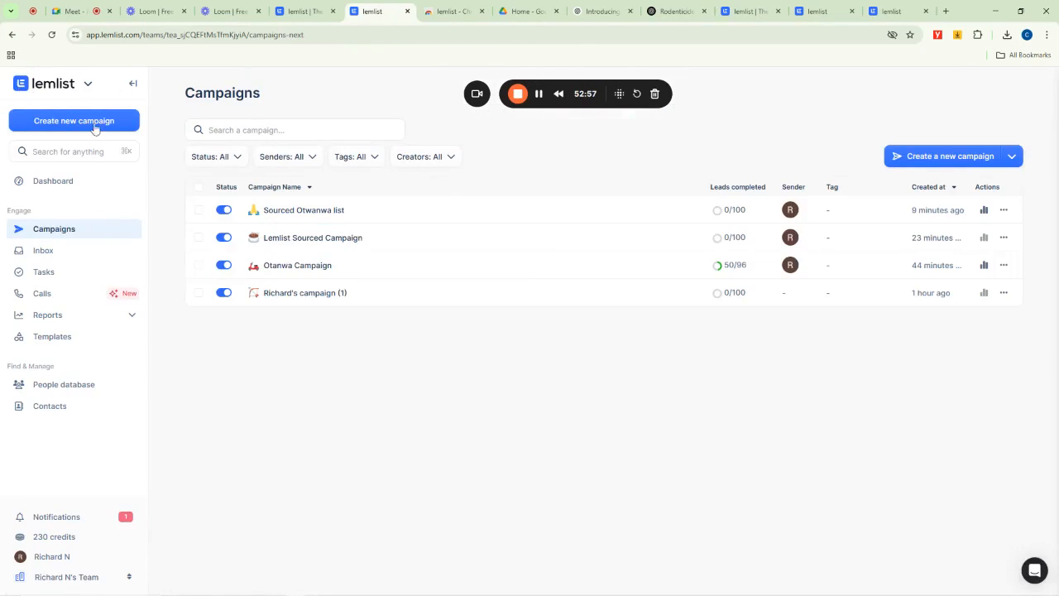
- Open the Otanwa Campaign's sequence again and close it to return to the campaigns list
{"action": "left_click", "coordinate": [539, 96]}
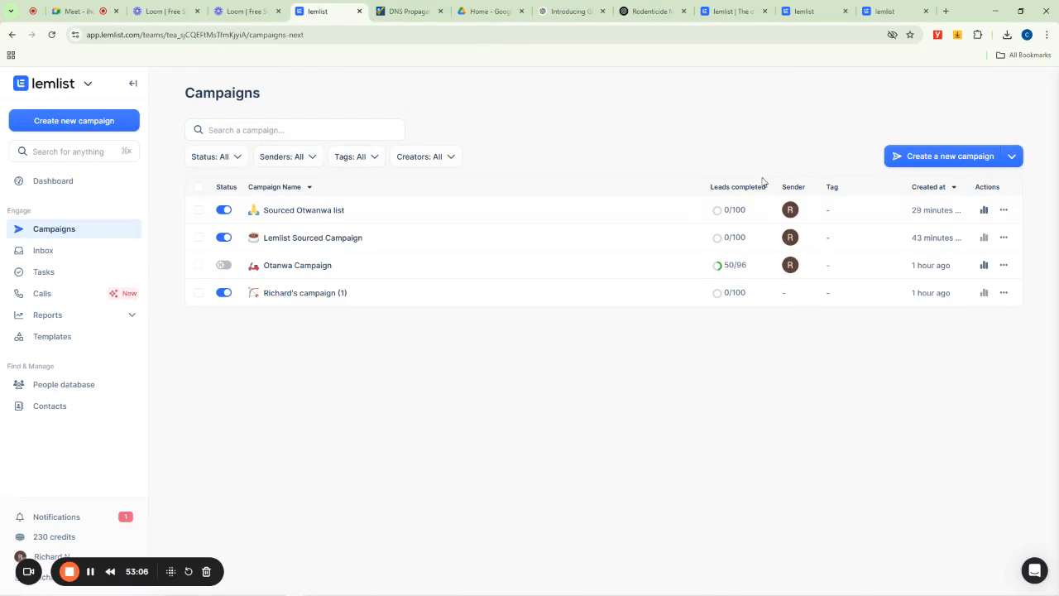
{"action": "left_click", "coordinate": [299, 266]}
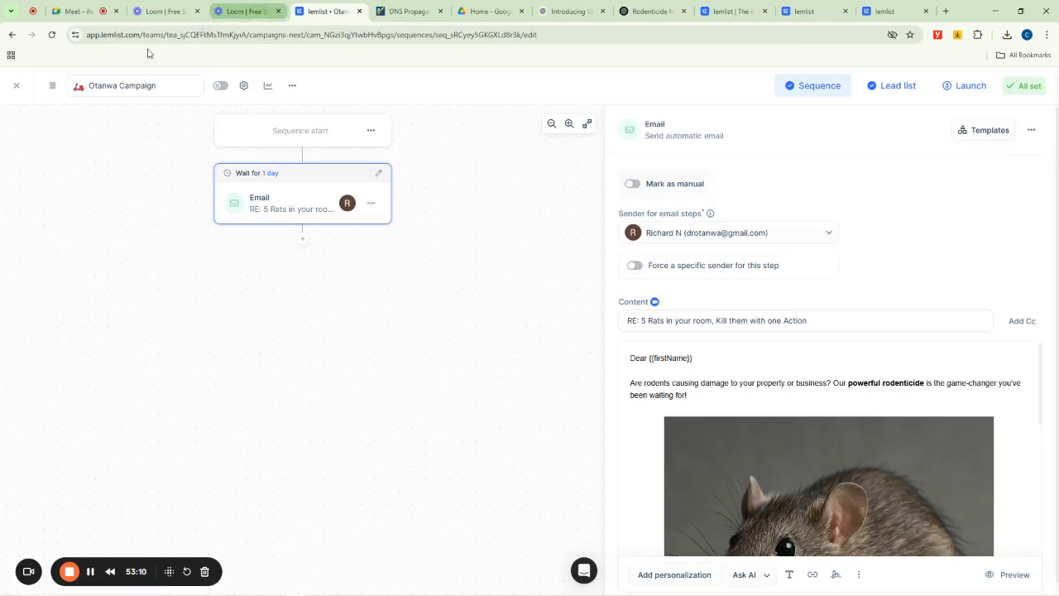
{"action": "left_click", "coordinate": [15, 86]}
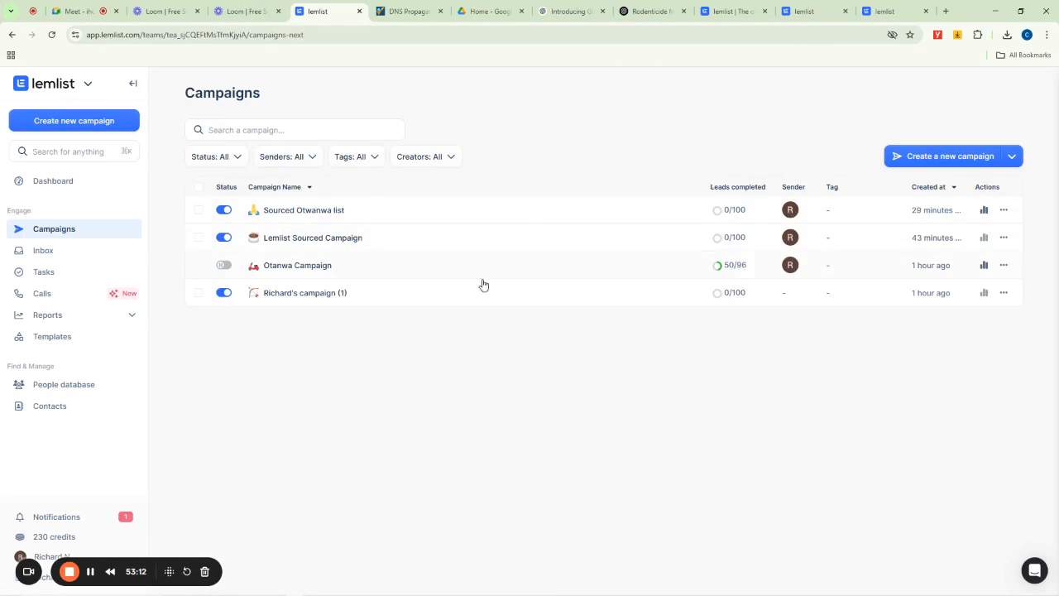
- Pause the Lemlist Sourced Campaign from its sequence editor and go back to the campaigns list
{"action": "left_click", "coordinate": [302, 238]}
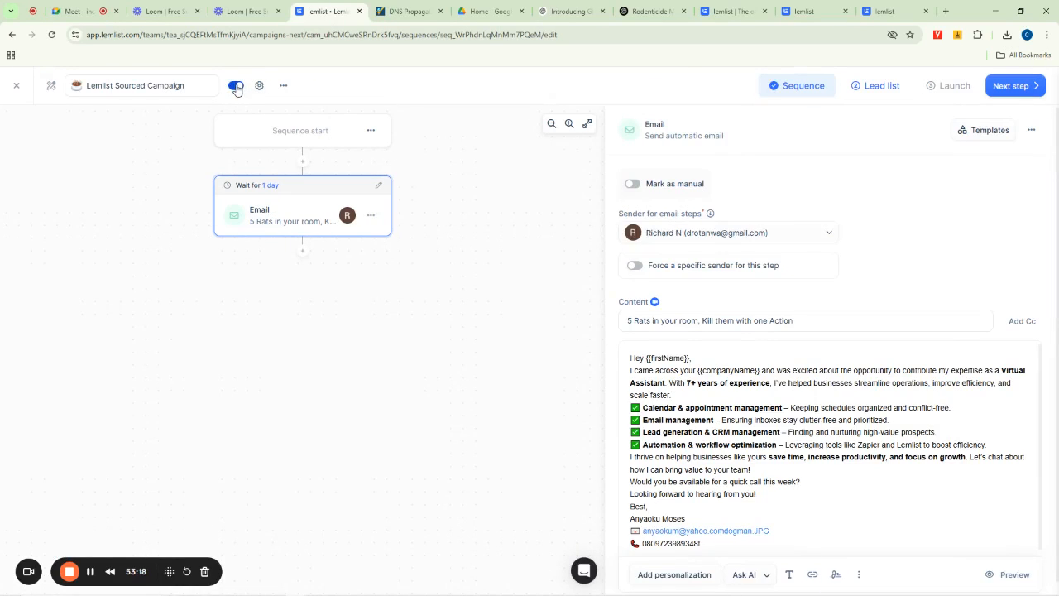
{"action": "left_click", "coordinate": [236, 87]}
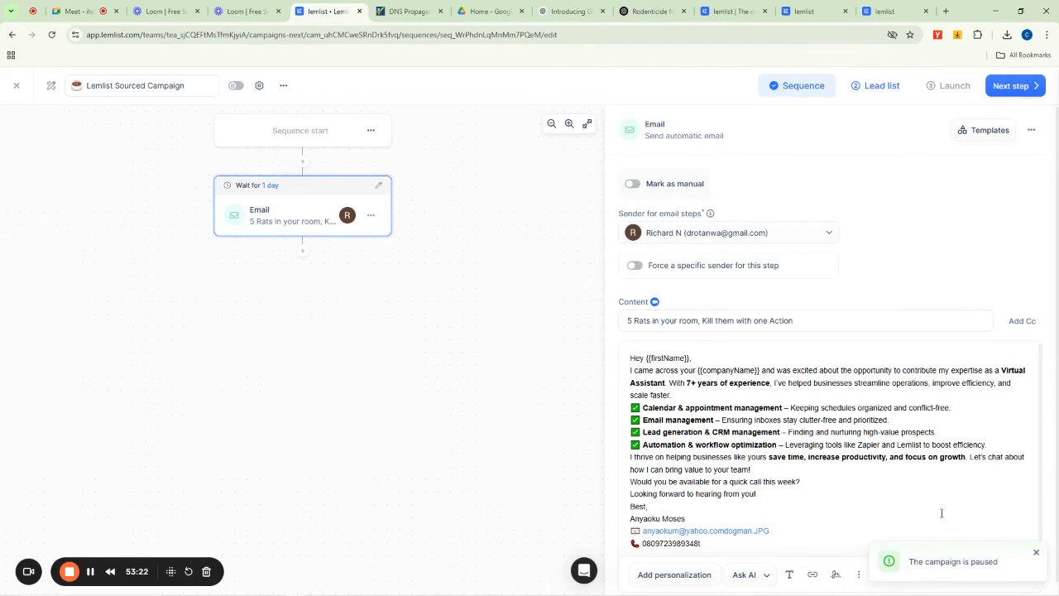
{"action": "left_click", "coordinate": [14, 35]}
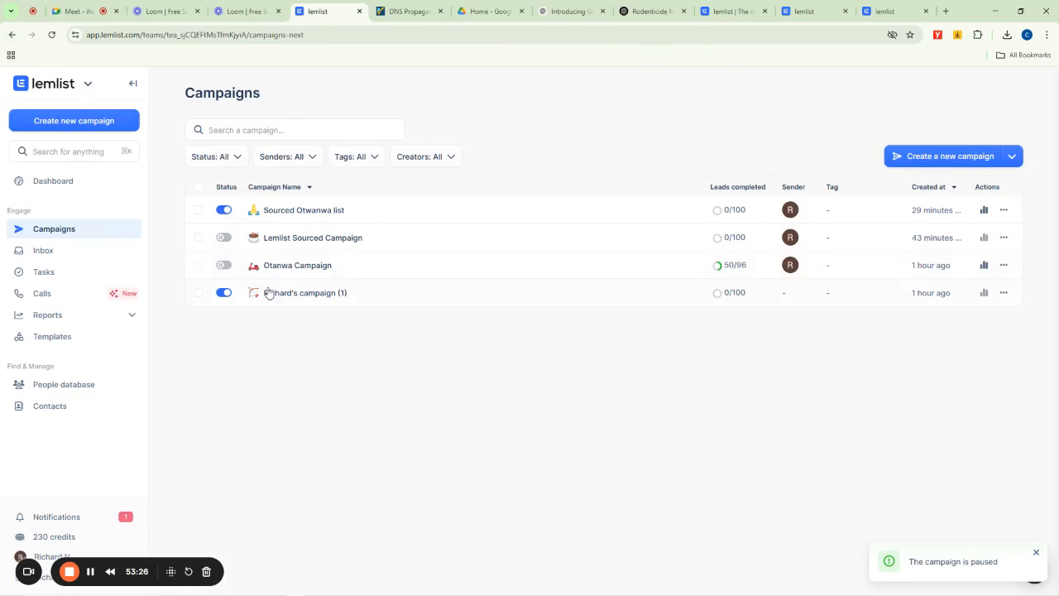
- Pause Richard's campaign (1) and the Sourced Otanwa list campaign from the campaigns list
{"action": "left_click", "coordinate": [225, 294]}
{"action": "left_click", "coordinate": [223, 212]}
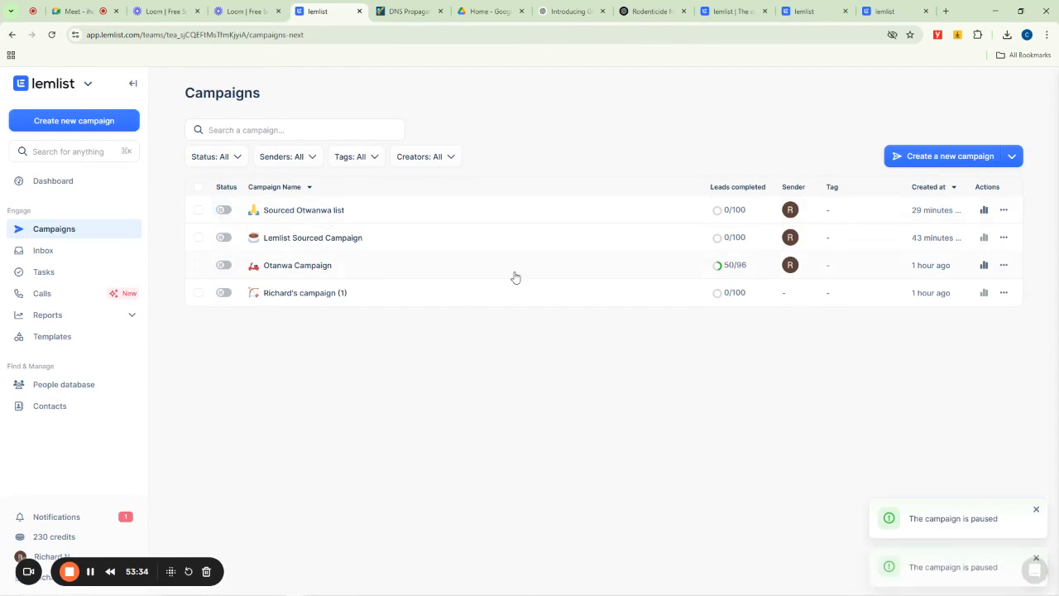
- Reactivate Richard's campaign (1), the Otanwa Campaign and the Lemlist Sourced Campaign in the campaigns list
{"action": "left_click", "coordinate": [224, 293]}
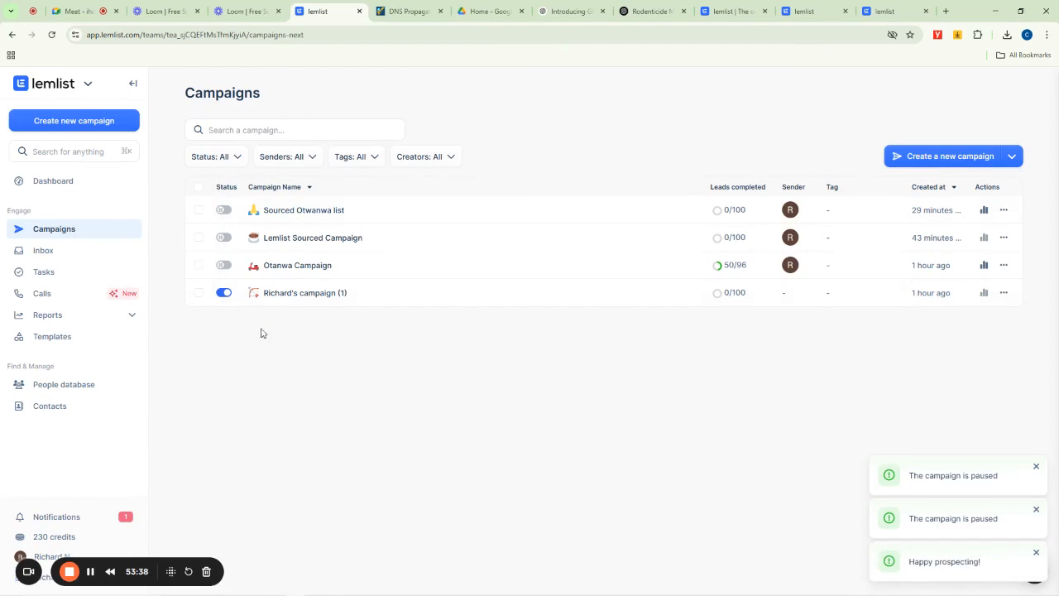
{"action": "left_click", "coordinate": [224, 266]}
{"action": "left_click", "coordinate": [228, 209]}
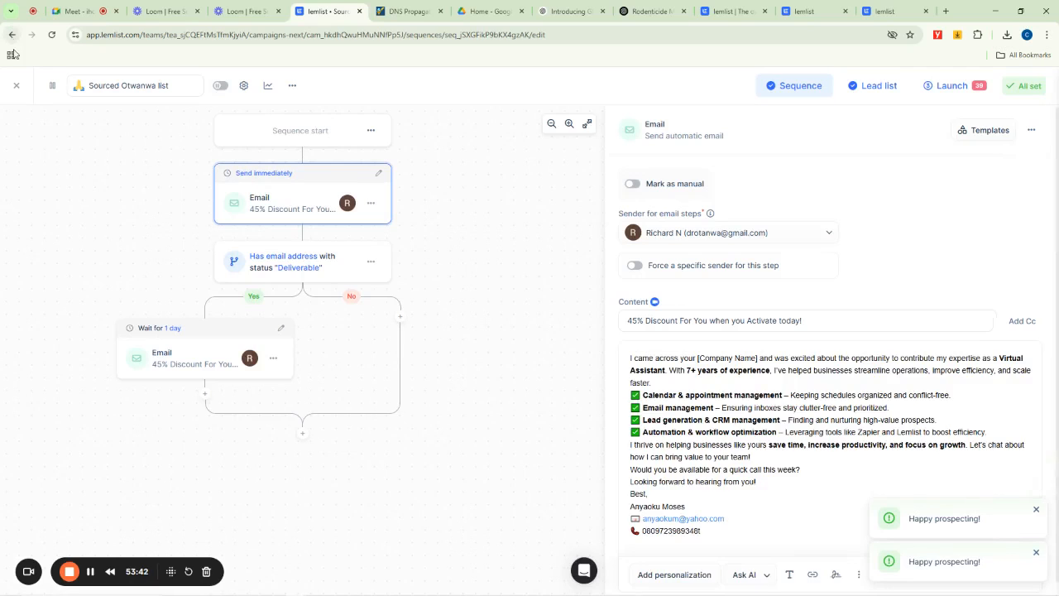
{"action": "left_click", "coordinate": [15, 85]}
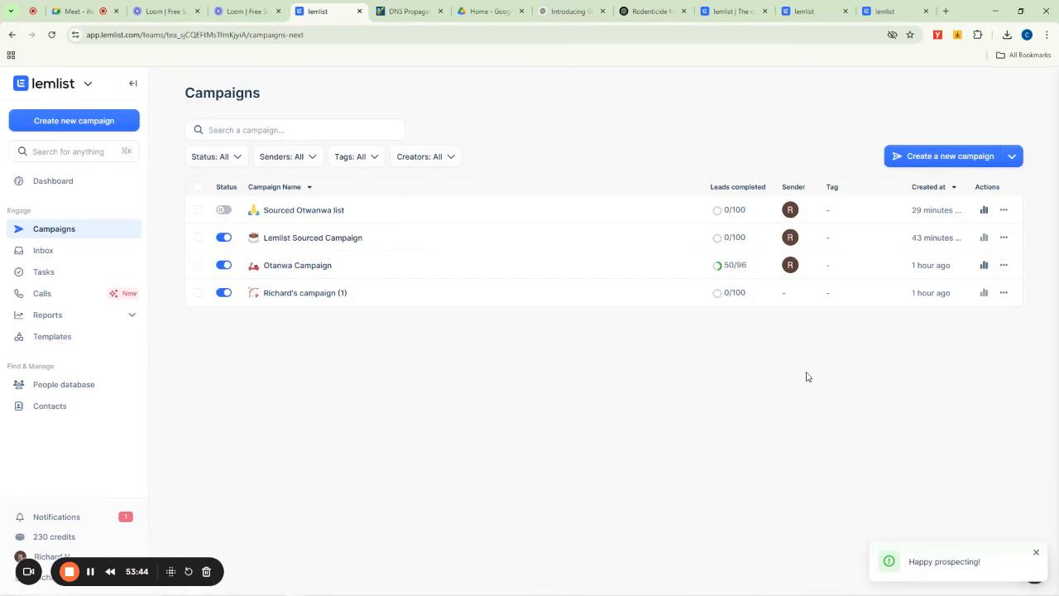